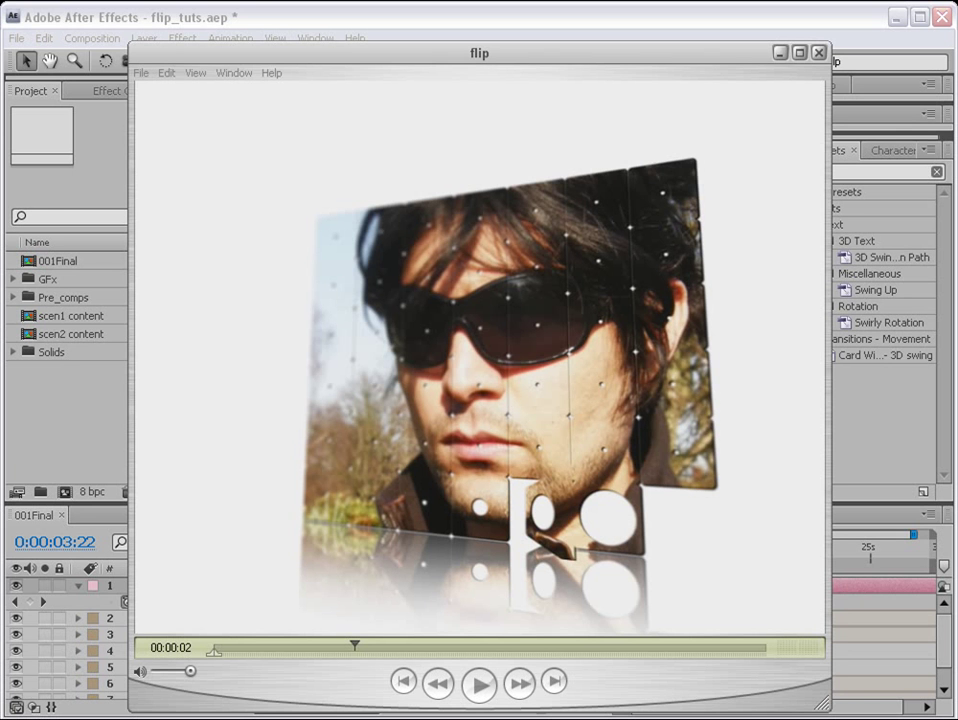
- Play and pause the finished tile-flip preview, then close it to return to 001Final
click(716, 622)
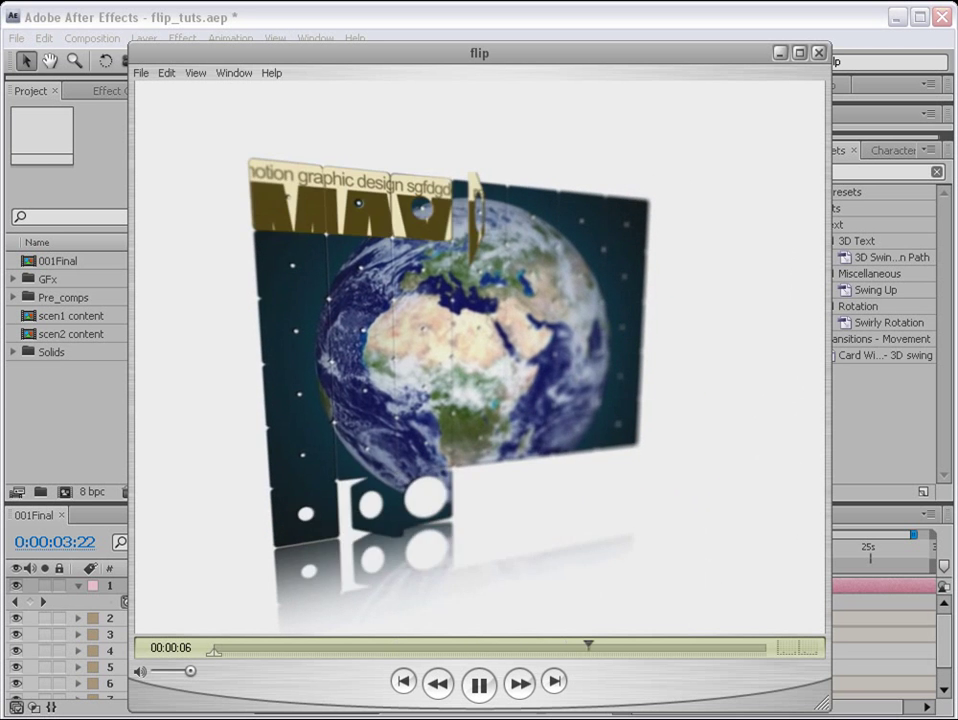
click(480, 684)
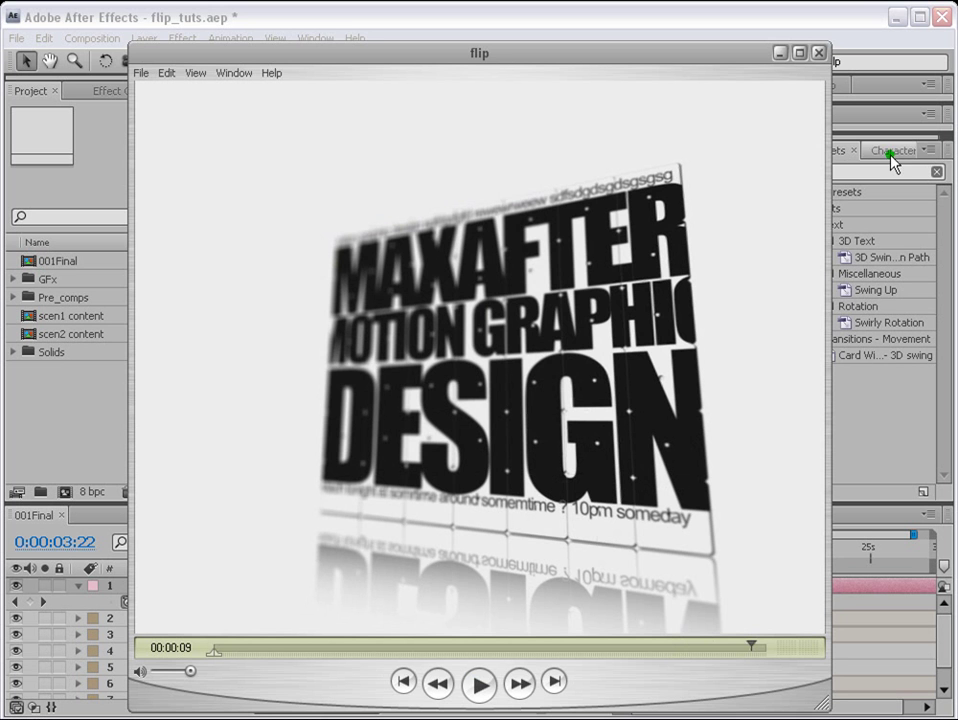
click(818, 52)
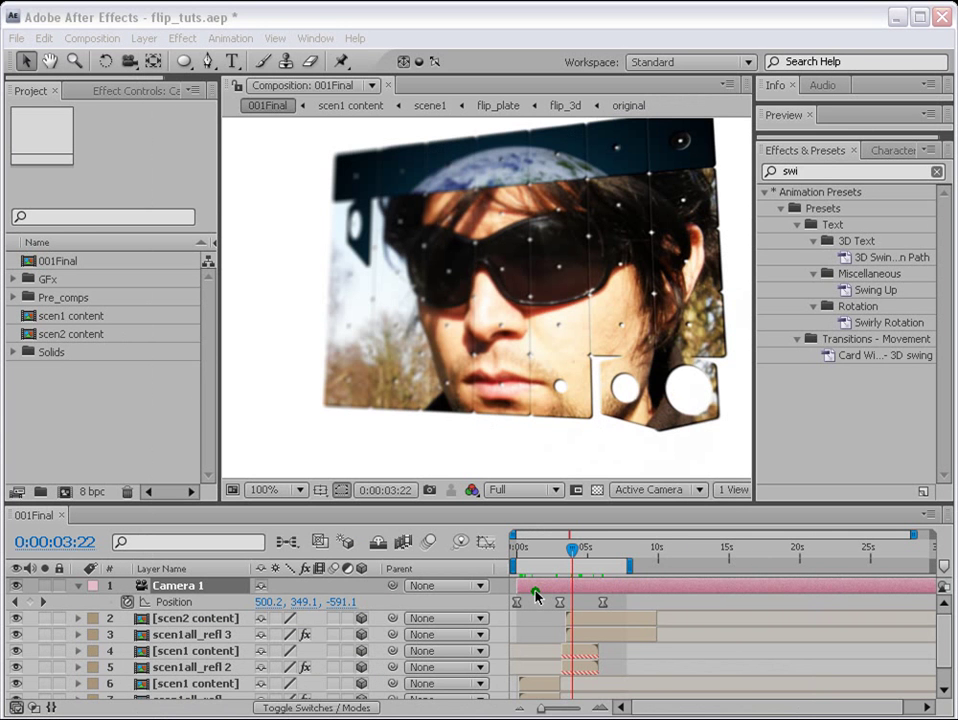
- Create a 100 × 100 px composition named 'original shape' with the aspect ratio unlocked
click(88, 40)
click(93, 60)
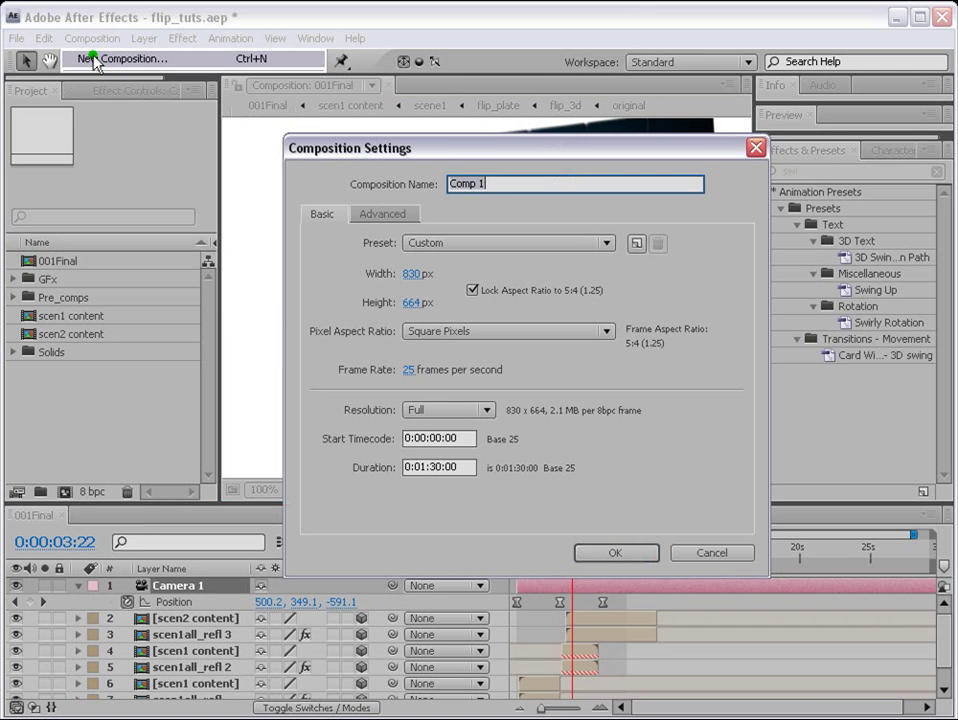
click(470, 291)
click(413, 273)
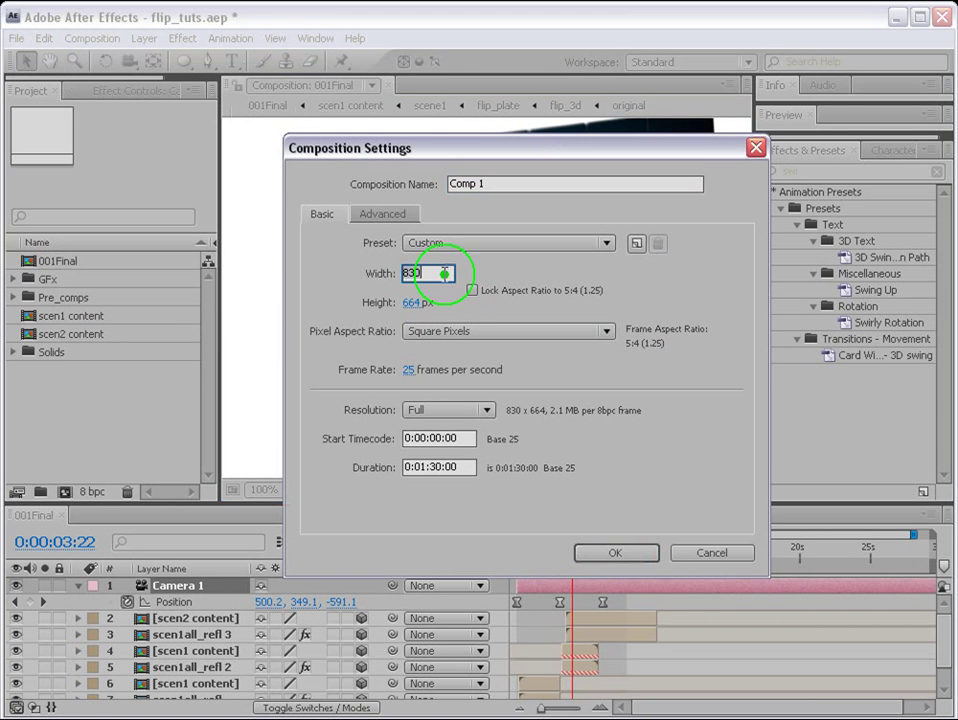
text(11)
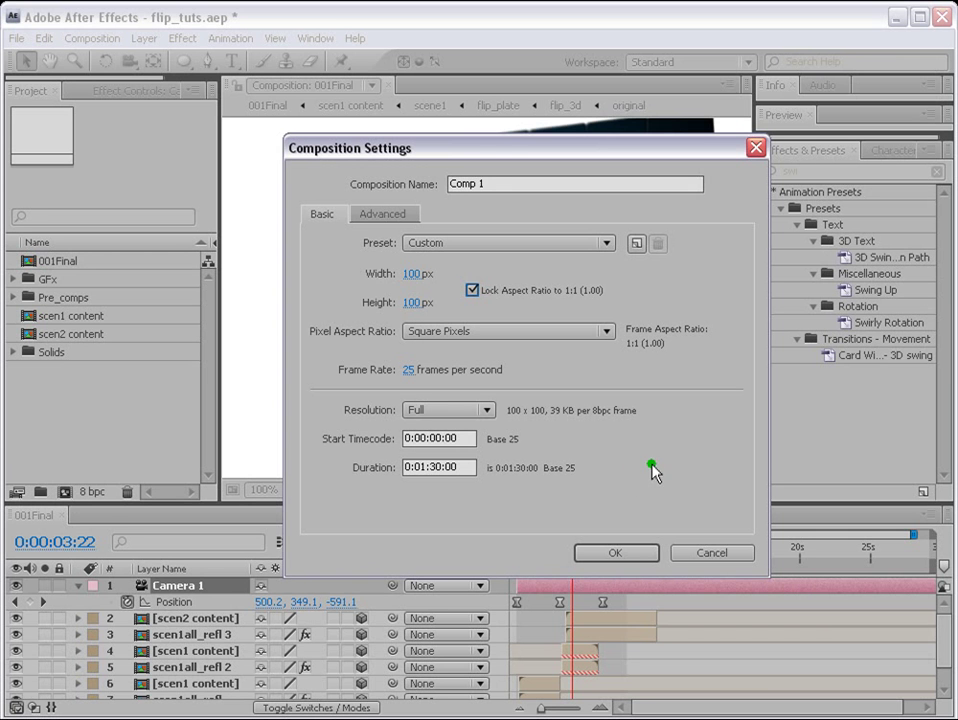
click(492, 185)
text(origina)
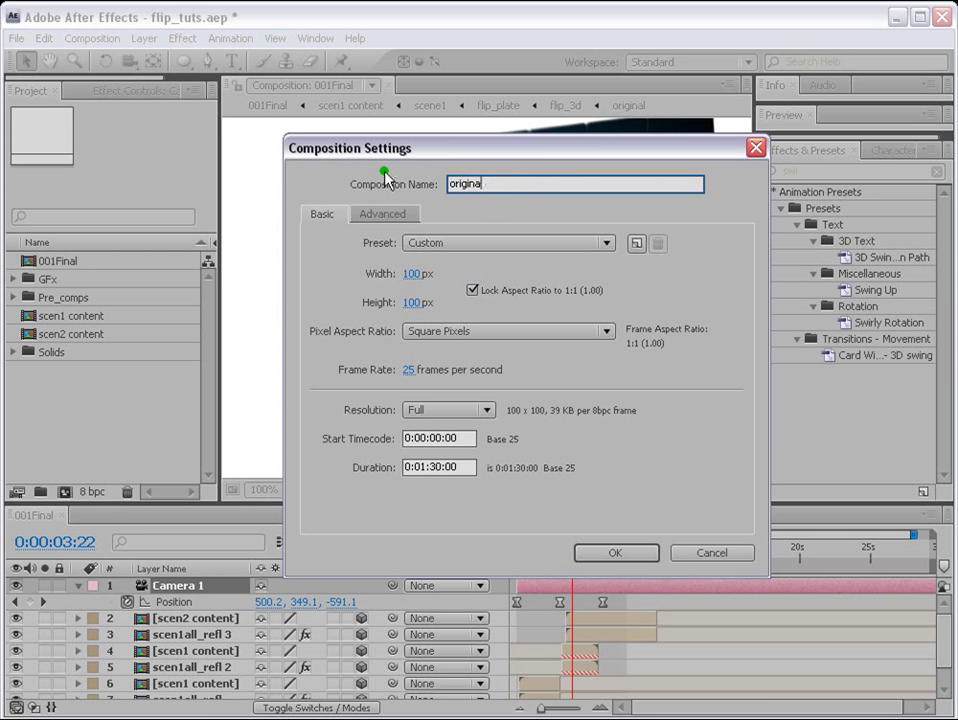
text(l shape)
click(615, 555)
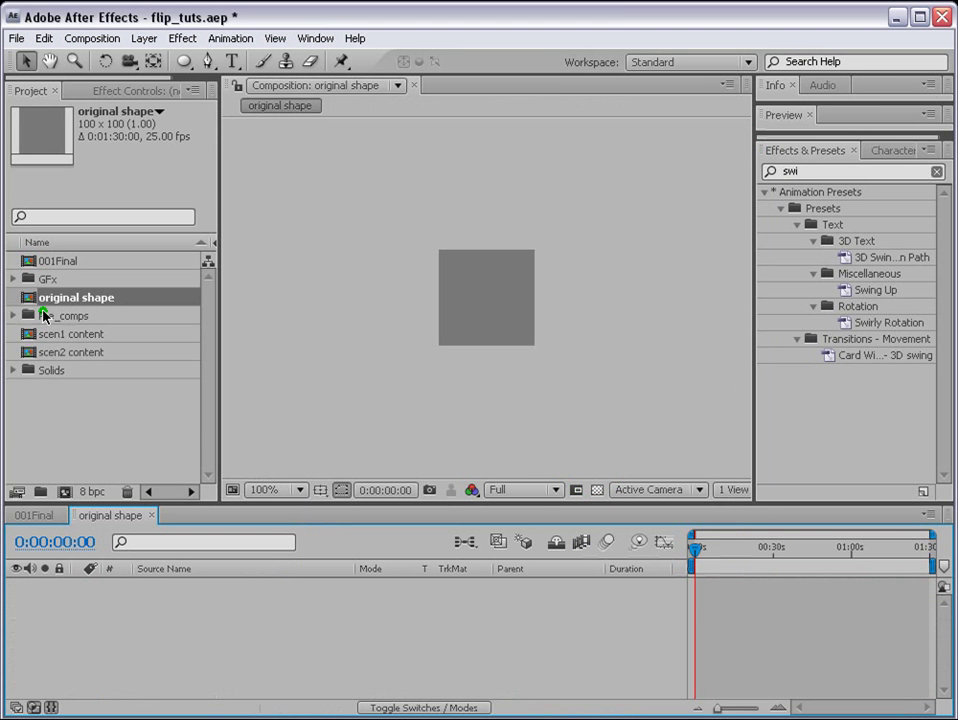
- Add a 'tuts' folder inside Pre_comps and move original shape into it
click(51, 317)
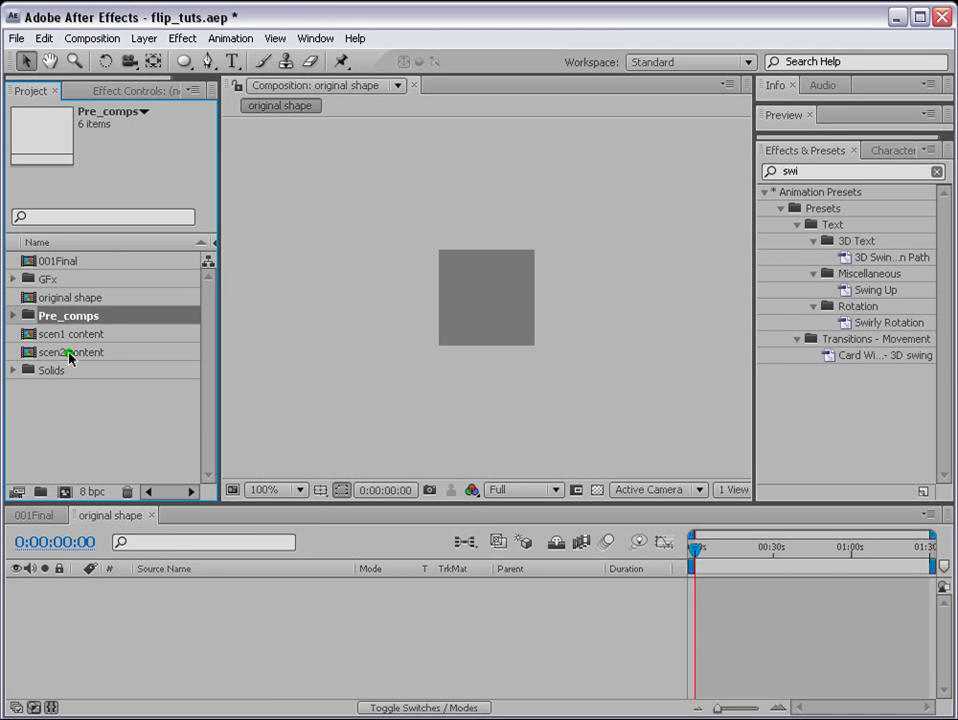
click(40, 492)
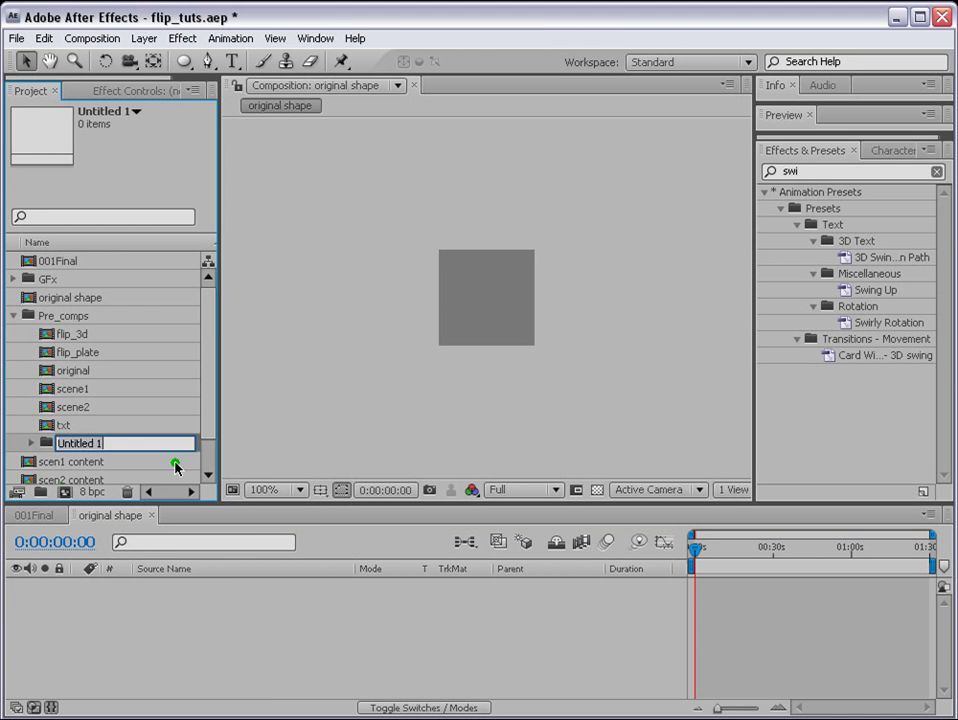
drag(208, 335, 214, 363)
click(122, 400)
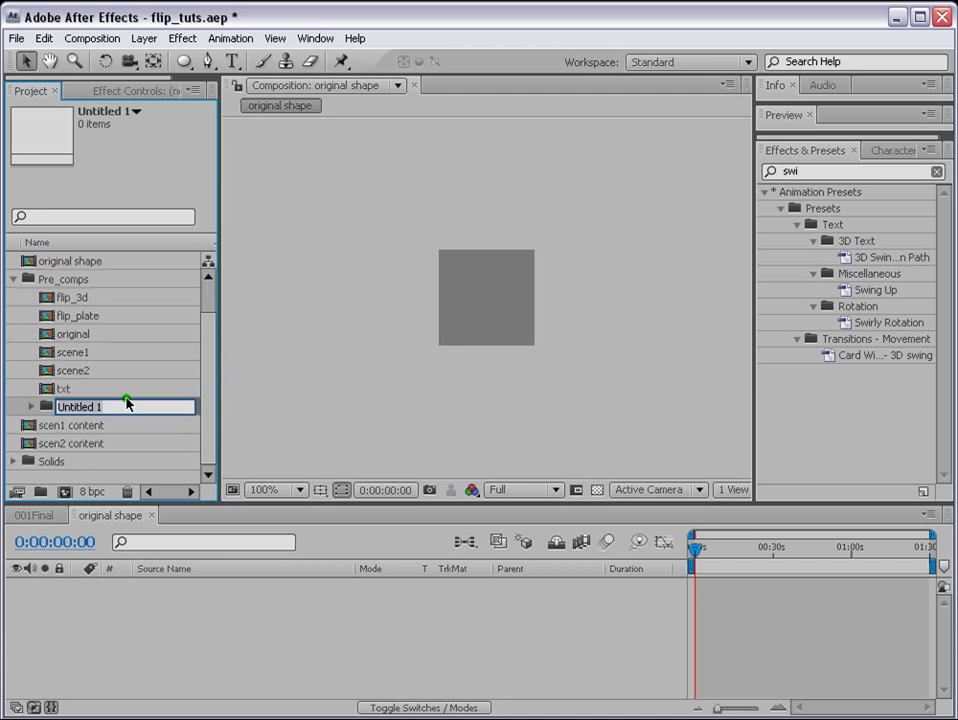
text(tur)
text(s)
scroll(89, 288, up, 1)
click(85, 261)
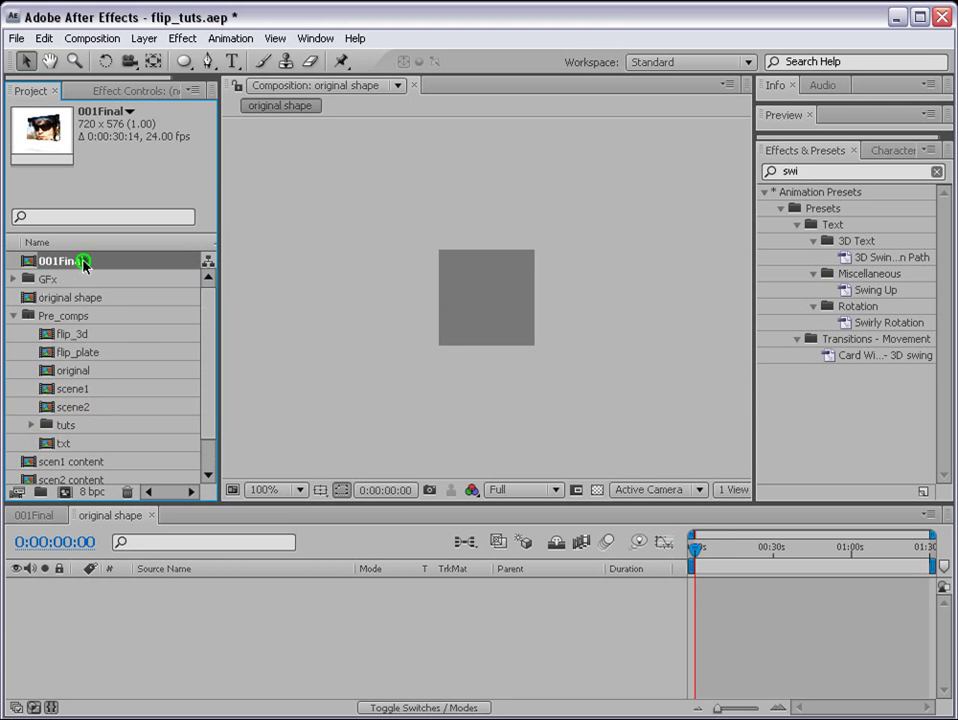
drag(75, 298, 64, 428)
- Add a 'khan' folder in Pre_comps and move flip_3d, flip_plate, original, scene1 and scene2 into it
click(68, 300)
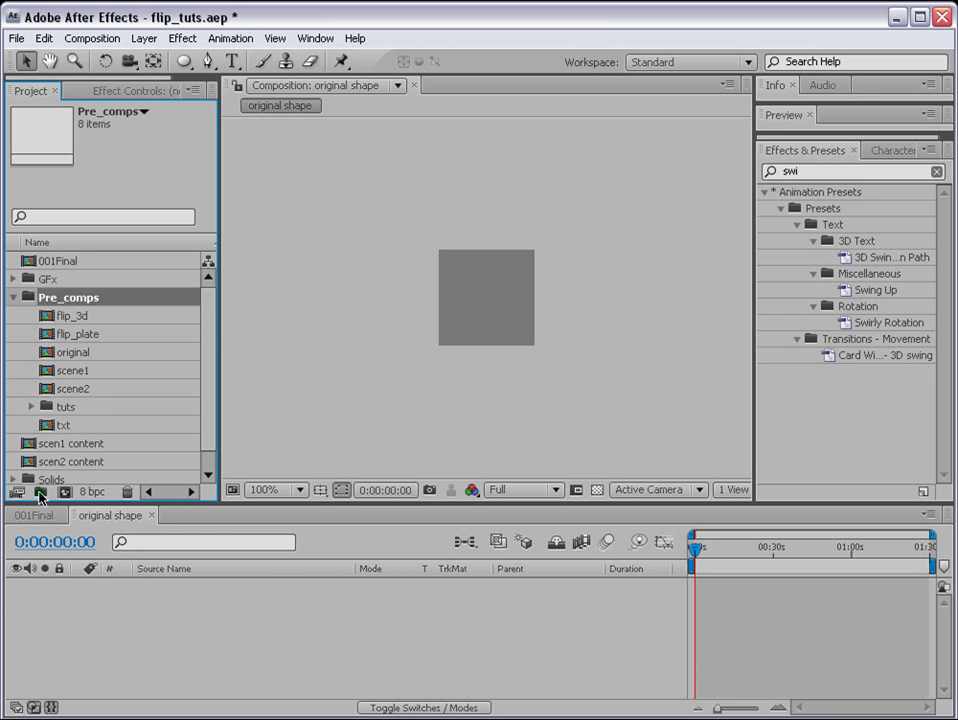
click(40, 491)
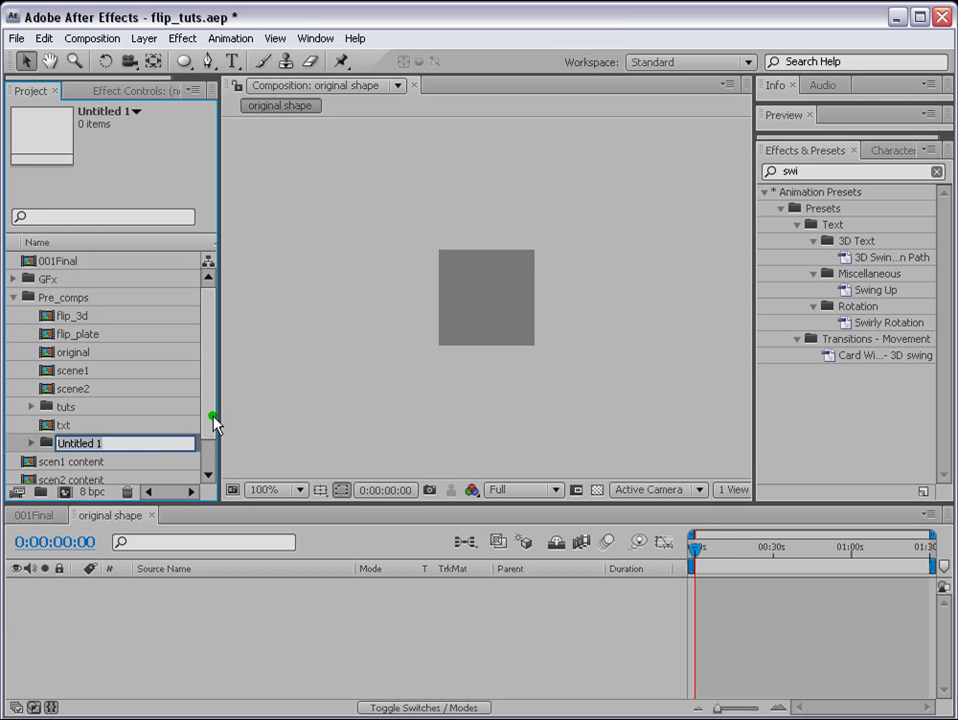
text(khan)
click(80, 316)
ctrl+click(78, 334)
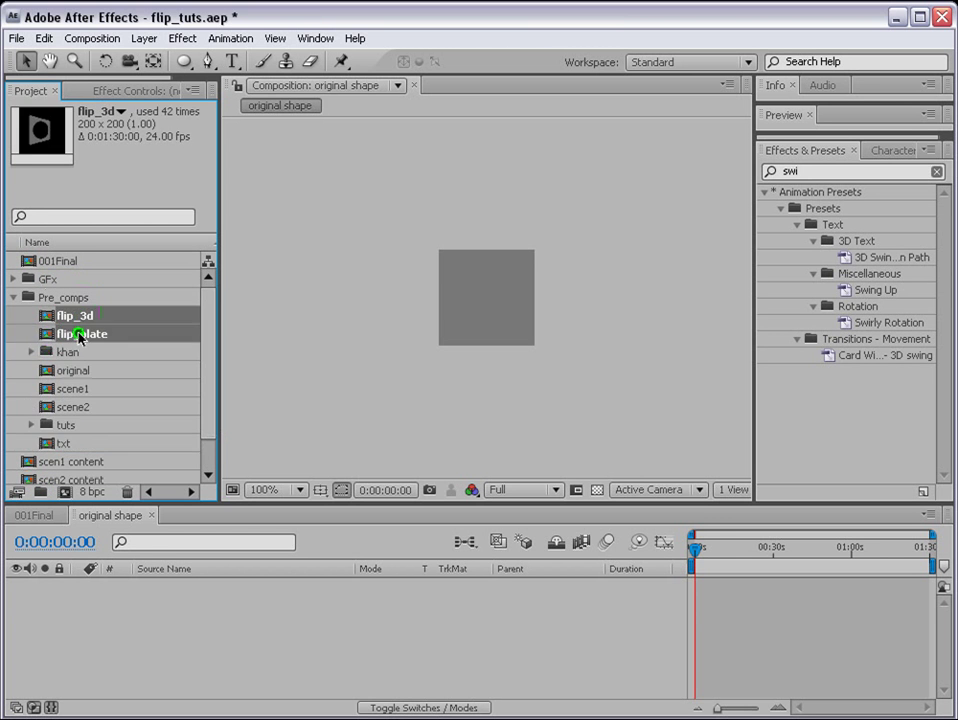
ctrl+click(77, 371)
ctrl+click(75, 389)
ctrl+click(70, 408)
drag(70, 408, 47, 316)
- Select original shape in the tuts folder and magnify its view to 200%
click(31, 333)
click(68, 352)
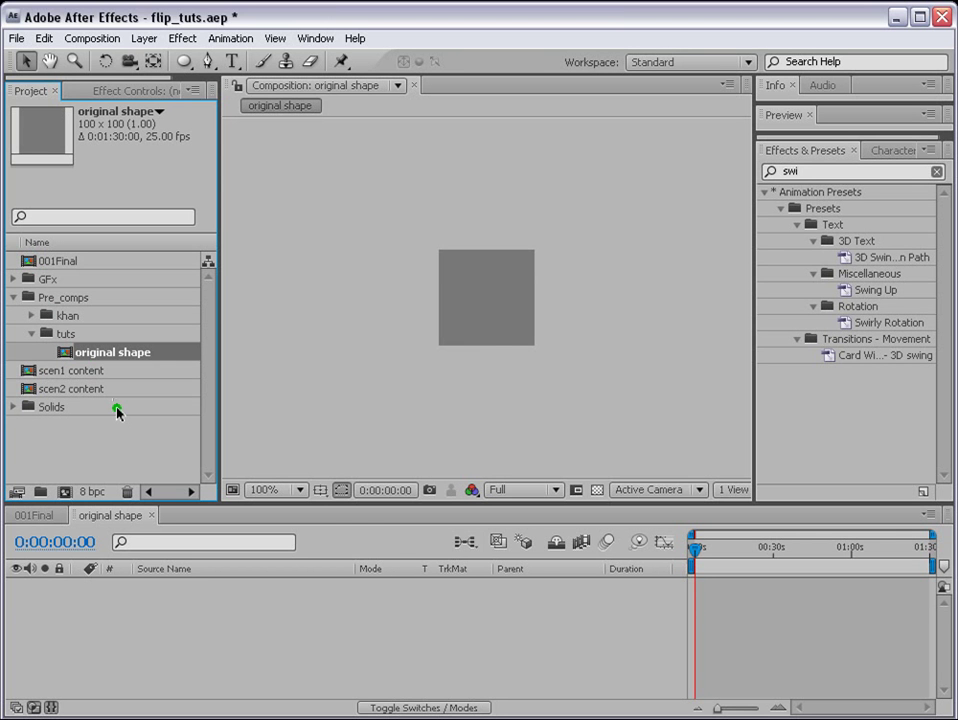
key(period)
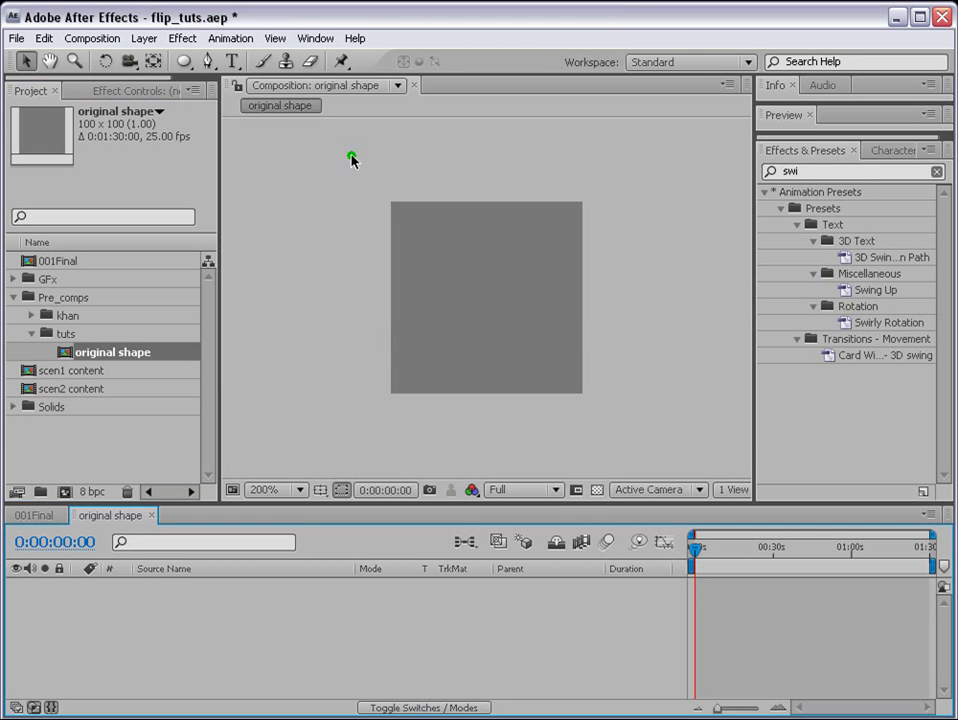
- Add a 100 × 100 px solid, Gray Solid 2, using the grey sampled from the existing square
click(144, 38)
mouse_move(170, 58)
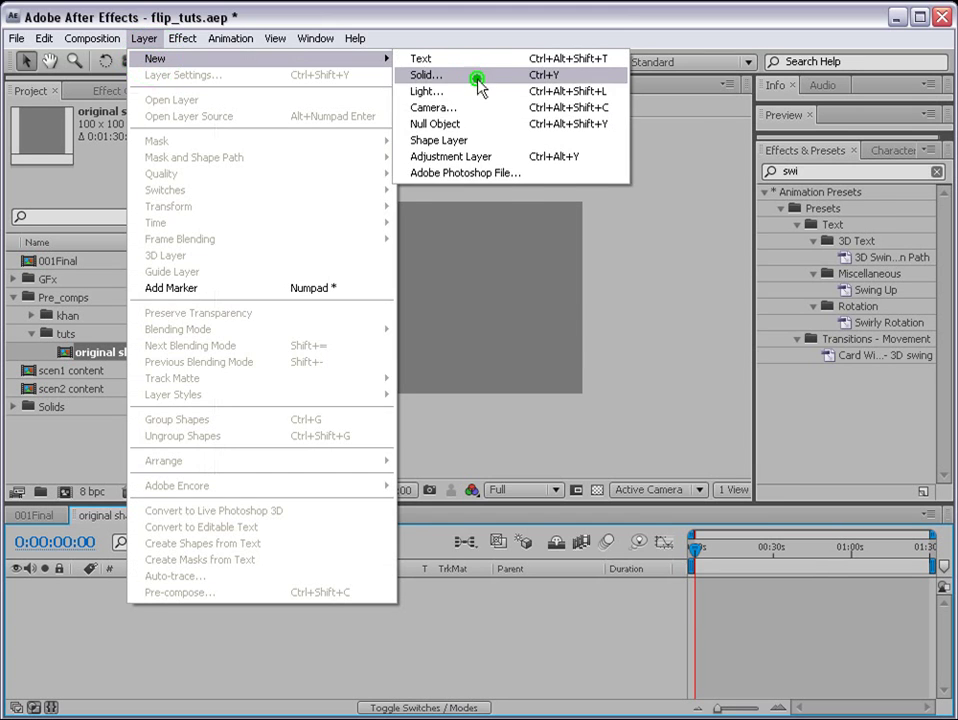
click(477, 78)
click(606, 542)
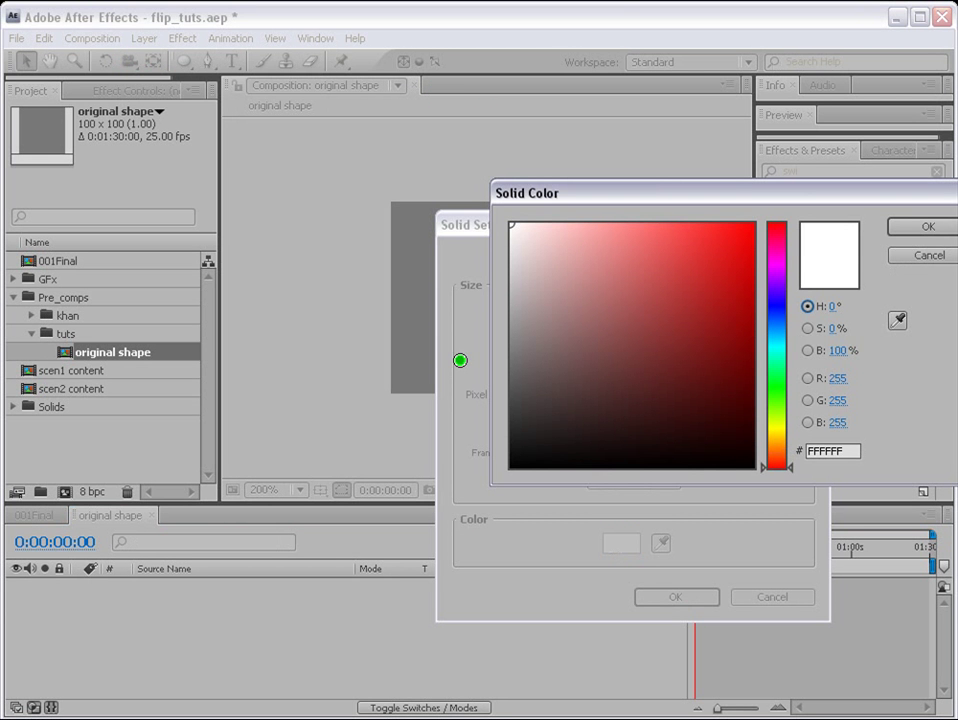
click(425, 357)
click(927, 227)
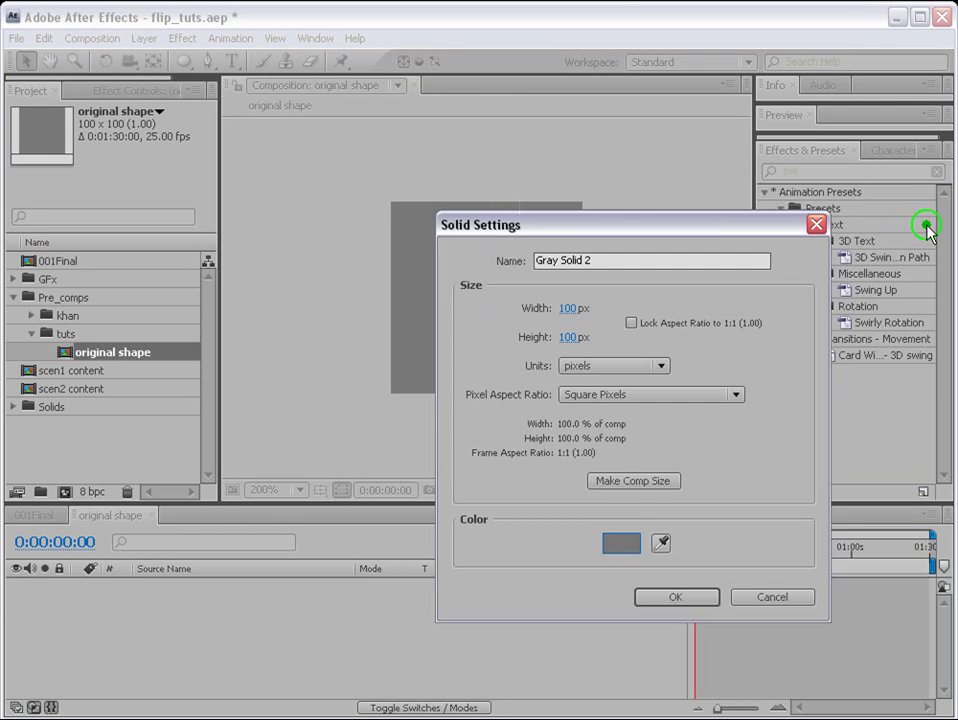
click(675, 597)
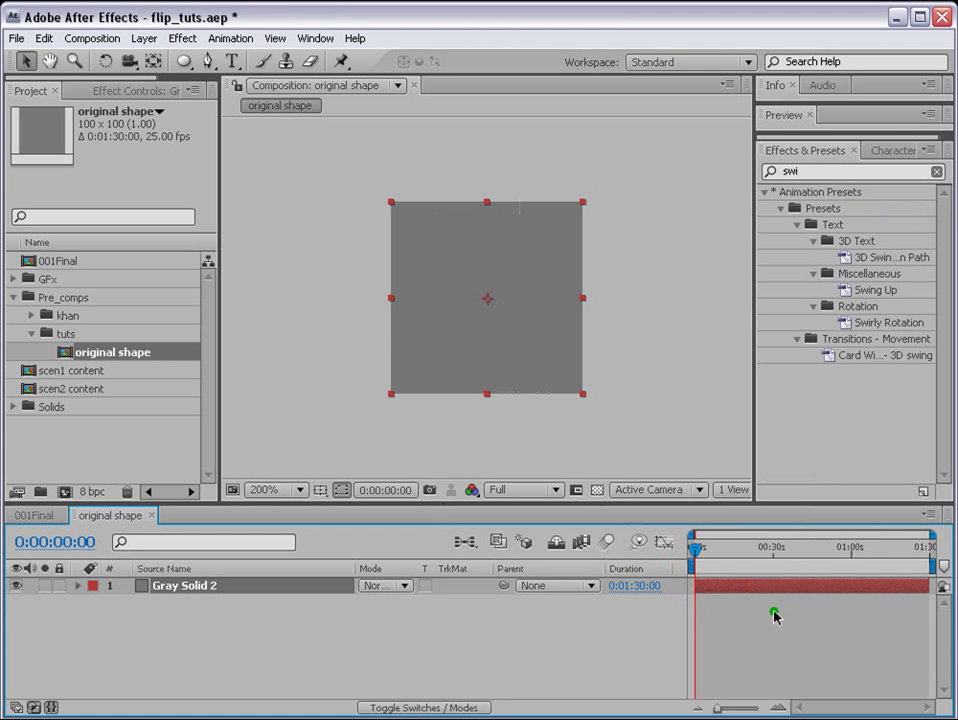
drag(183, 61, 231, 82)
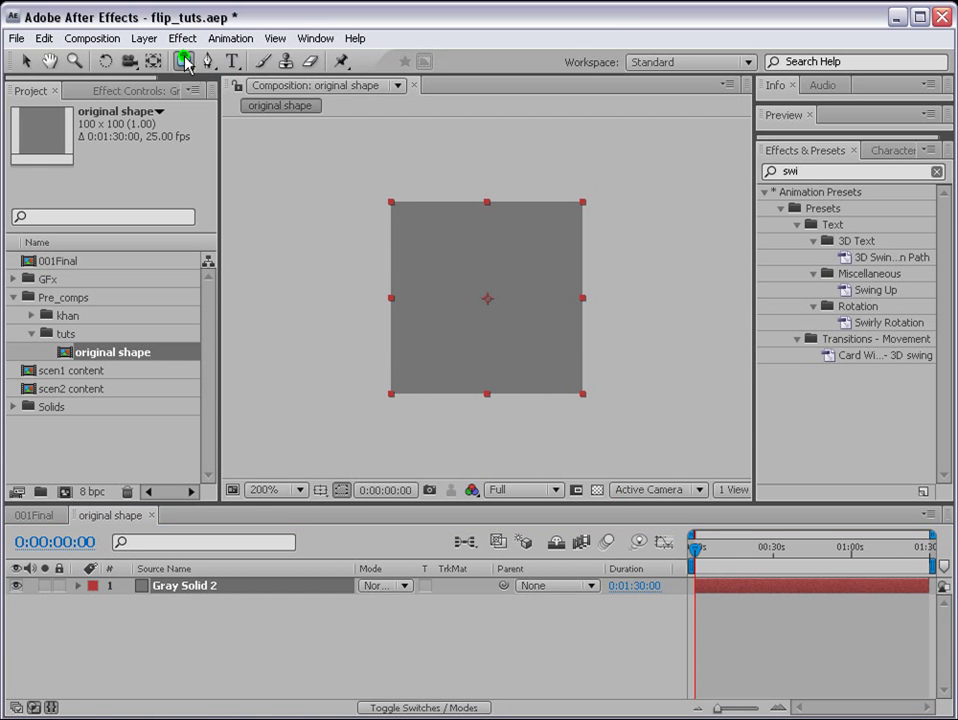
- Give the grey solid a fitted rounded-rectangle mask and set the comp background to black
double_click(184, 61)
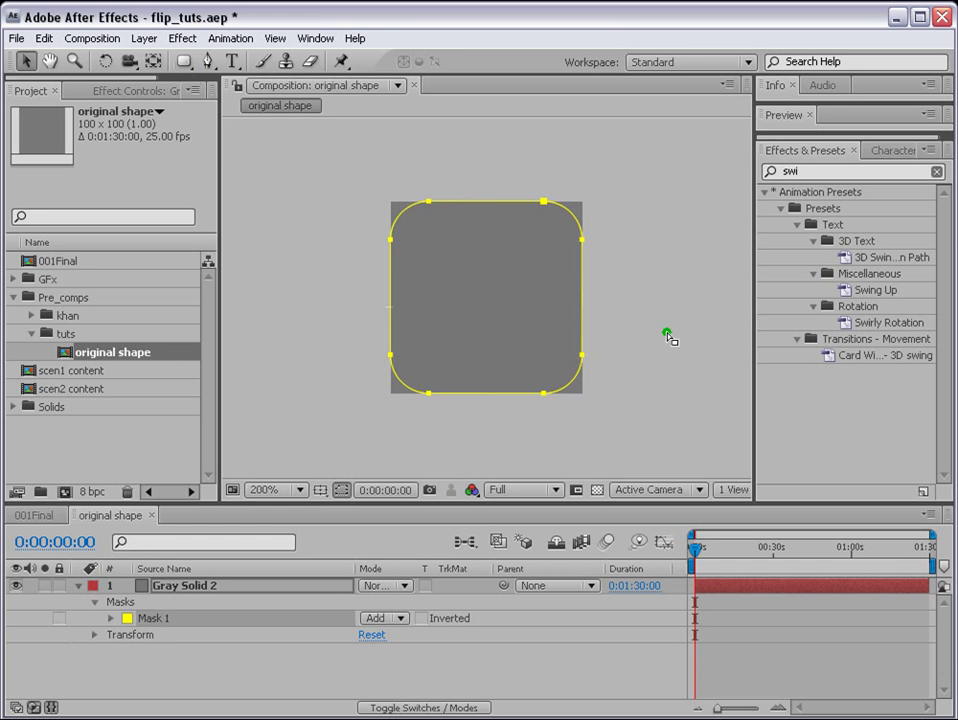
click(248, 655)
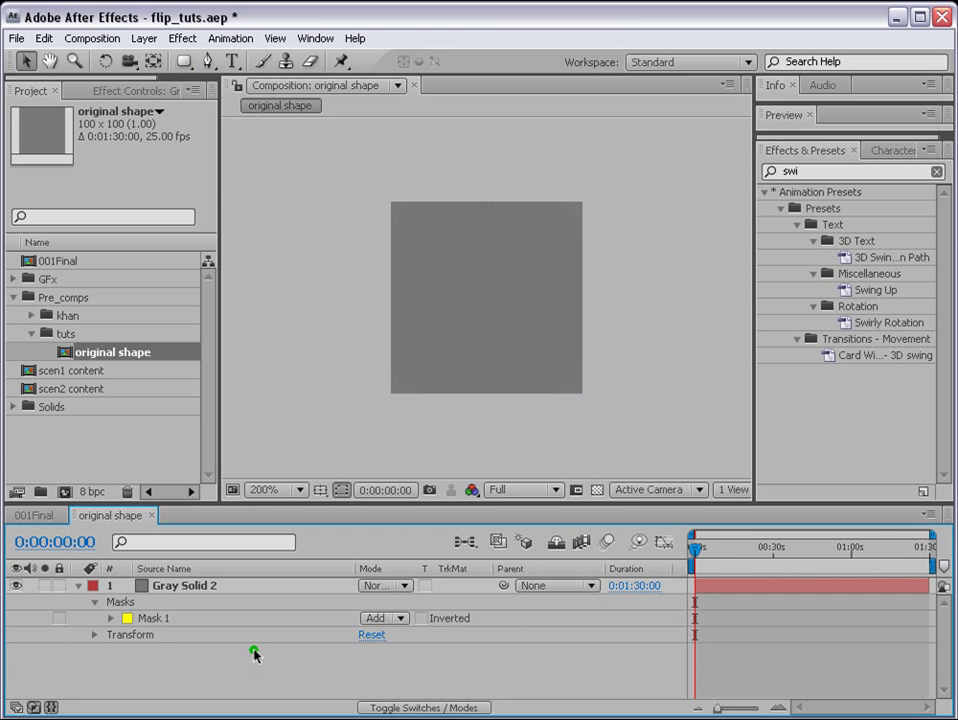
key(ctrl+shift+b)
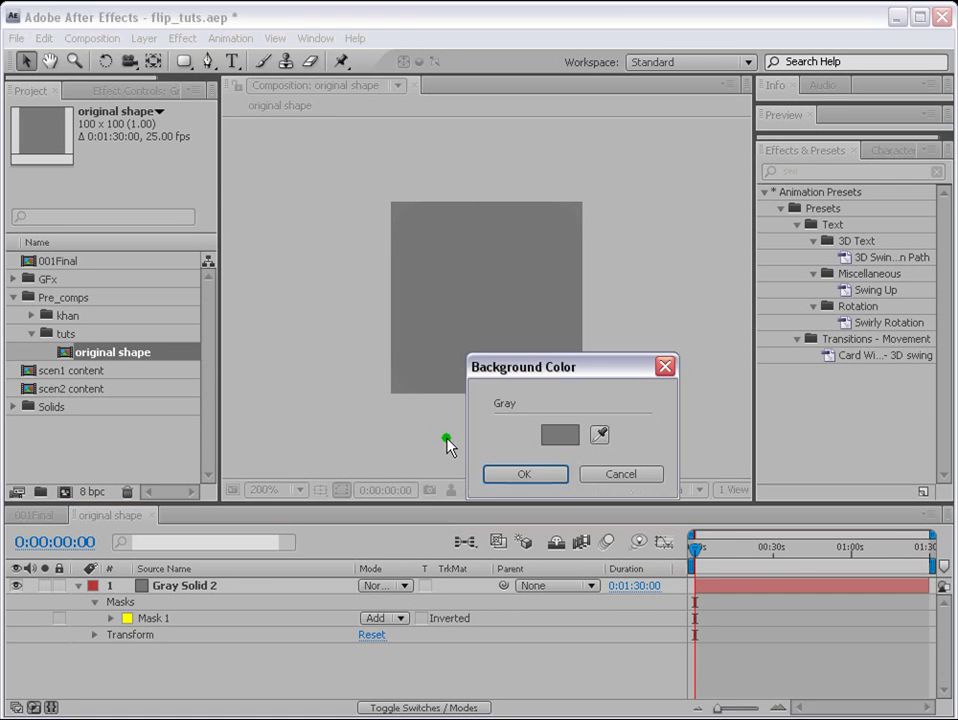
click(561, 434)
drag(569, 419, 510, 466)
click(928, 227)
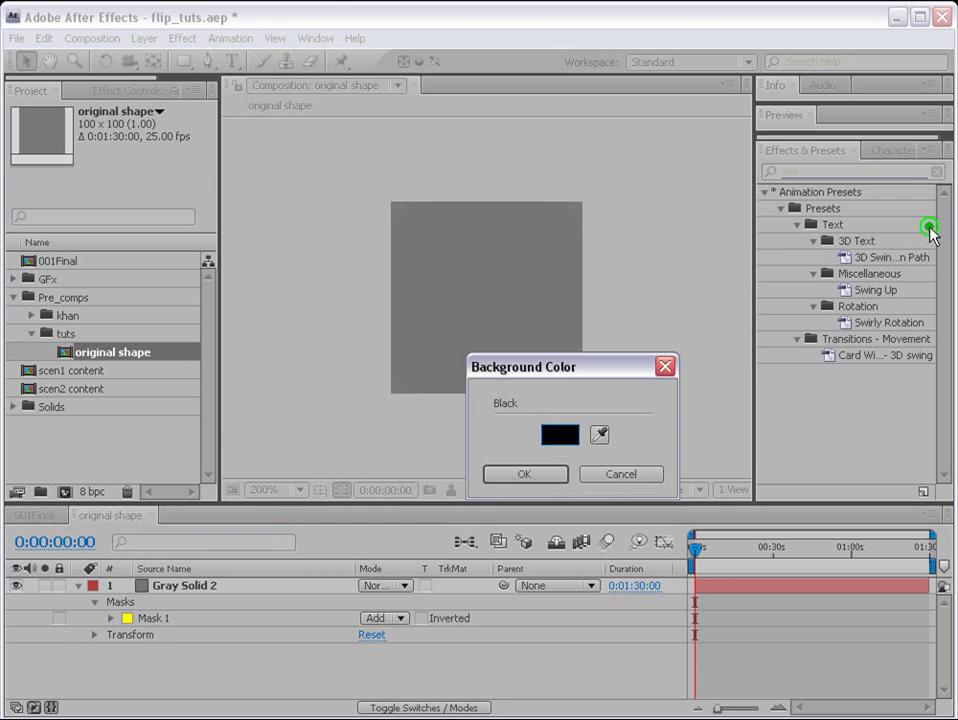
click(510, 470)
- Nest original shape into a new composition, original shape 2
click(562, 292)
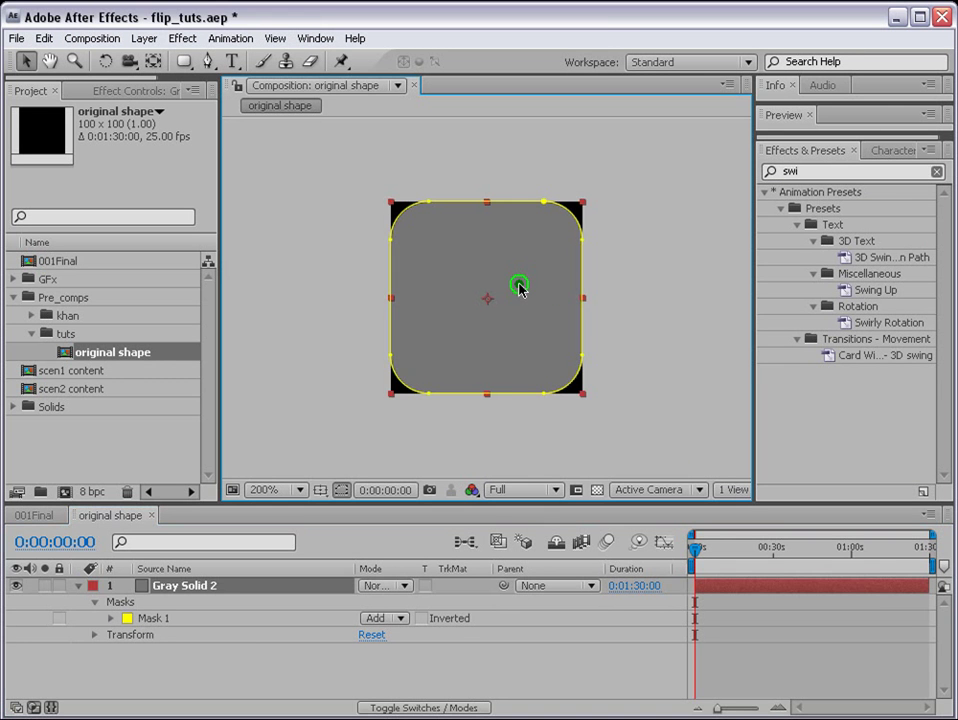
click(80, 588)
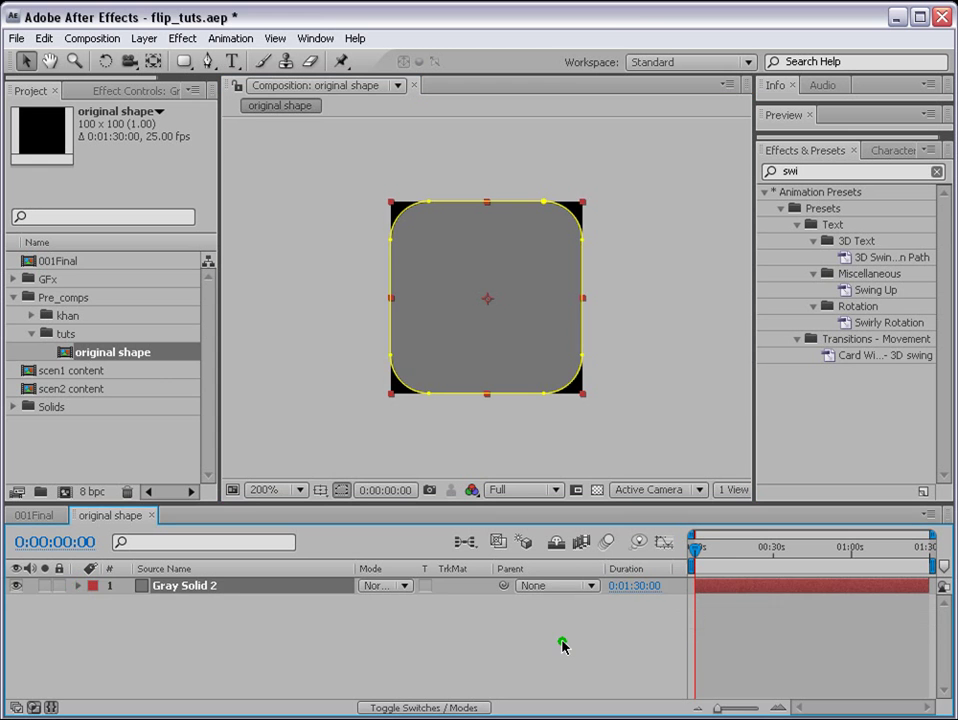
click(562, 641)
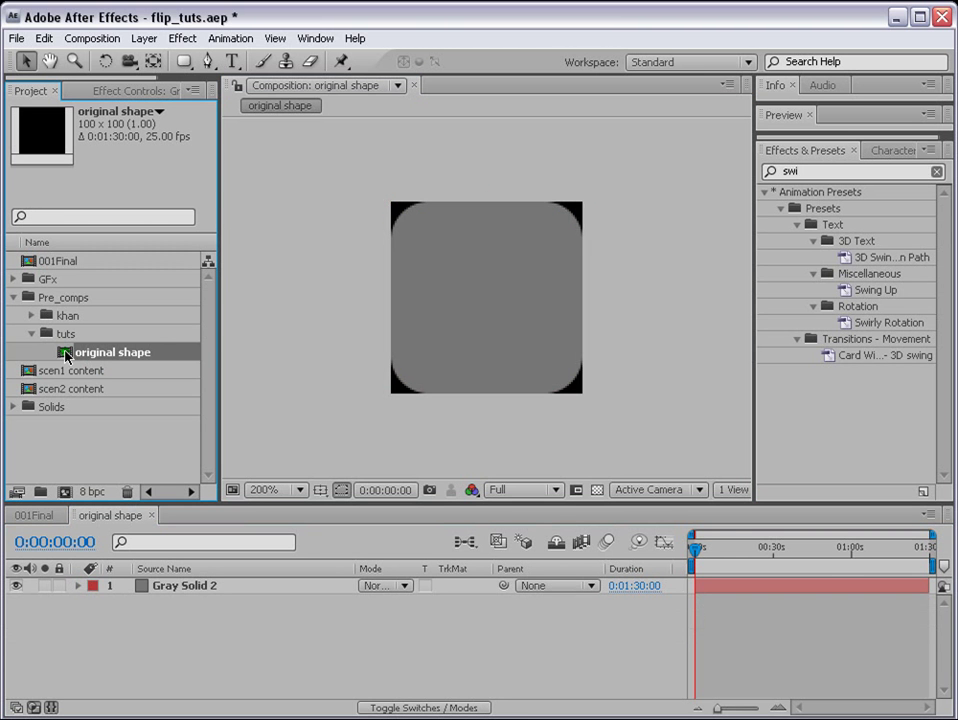
drag(65, 352, 66, 491)
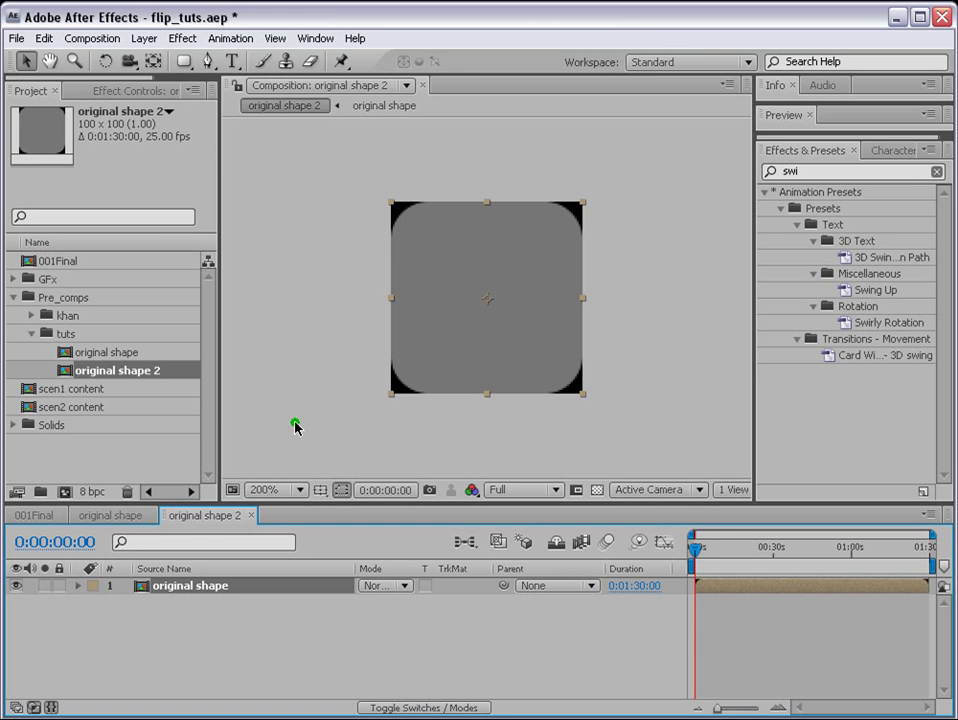
- Rename the original shape 2 composition in the Project panel to 'shape_flip'
click(118, 372)
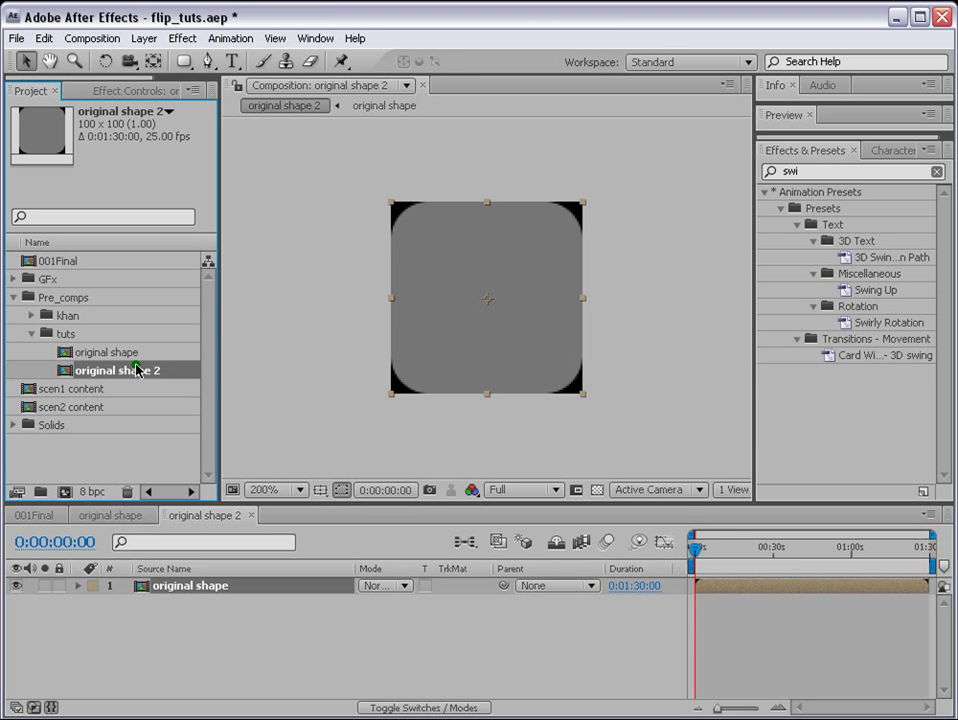
key(Return)
text(shape_flip)
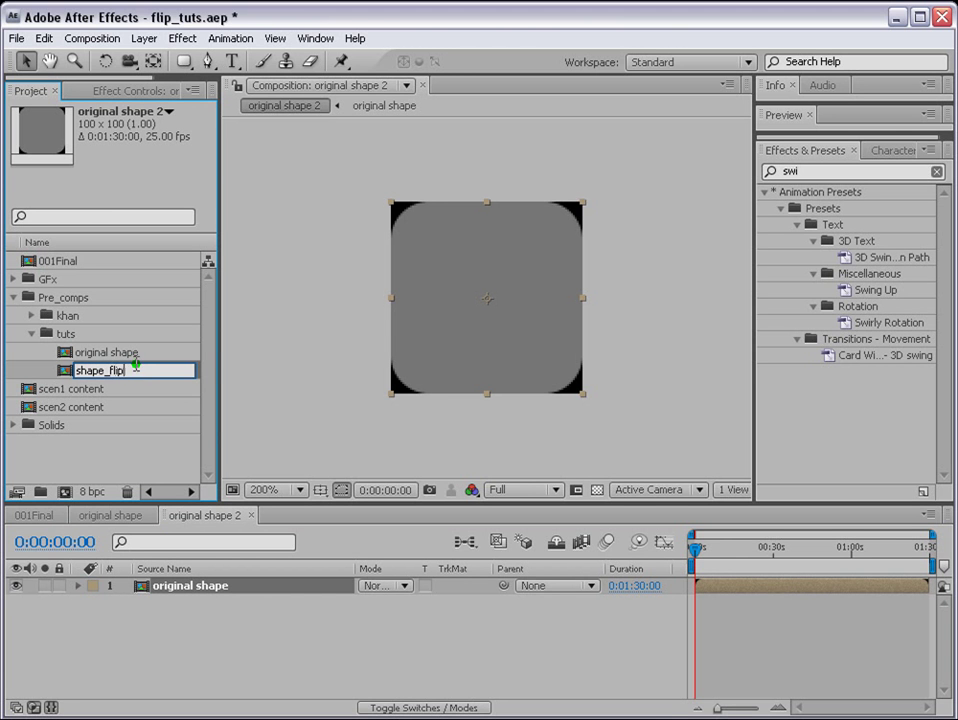
key(Return)
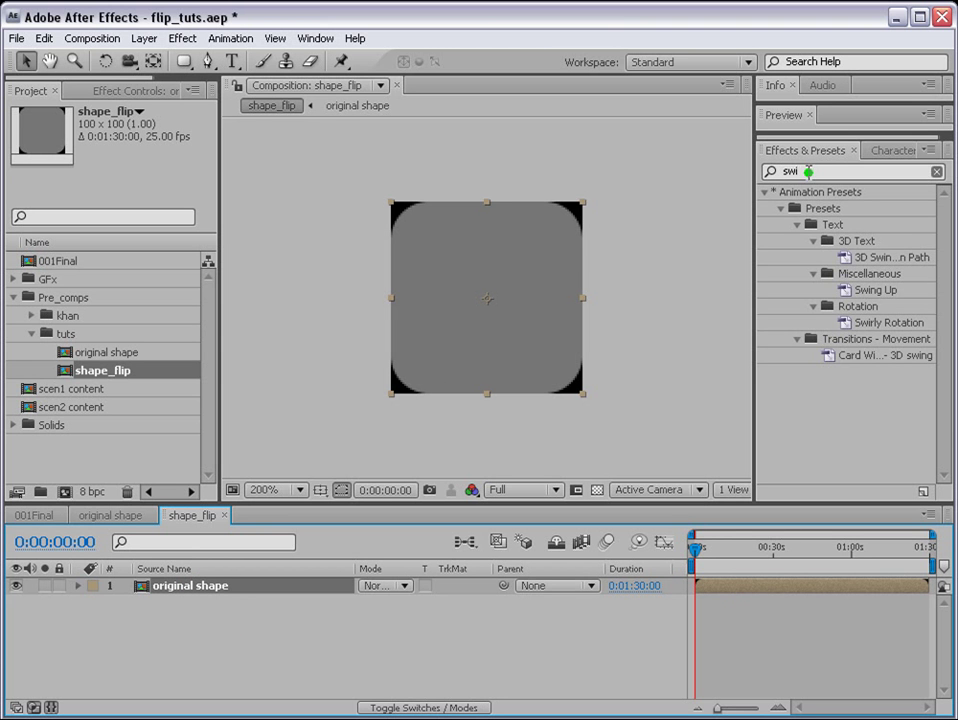
- Apply Obsolete > Basic 3D to original shape and keyframe Swivel at 0° at frame zero
click(182, 39)
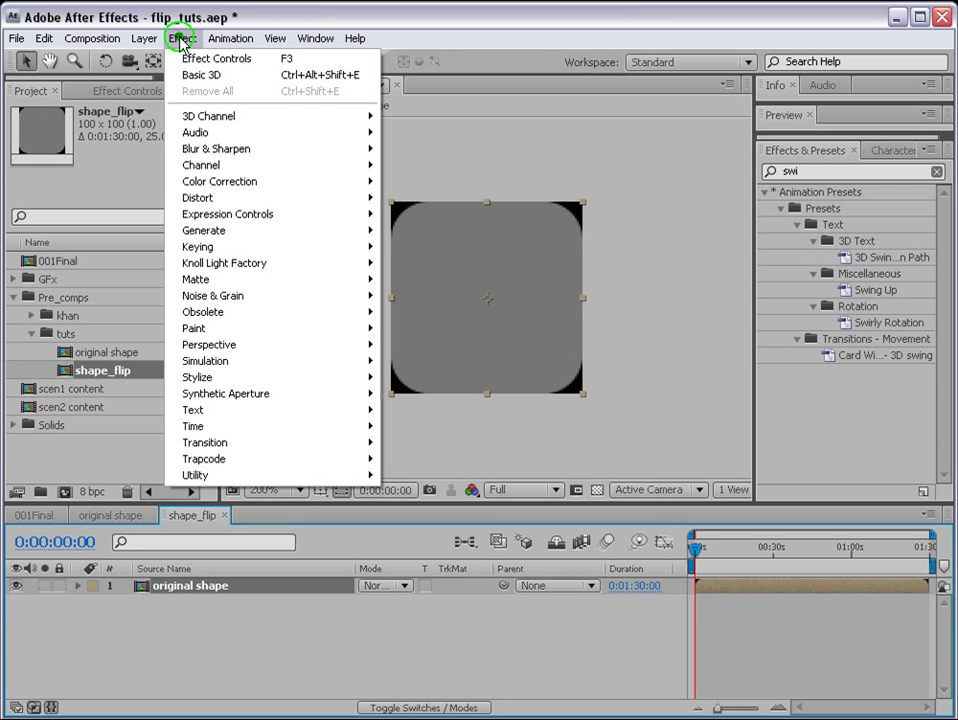
mouse_move(195, 314)
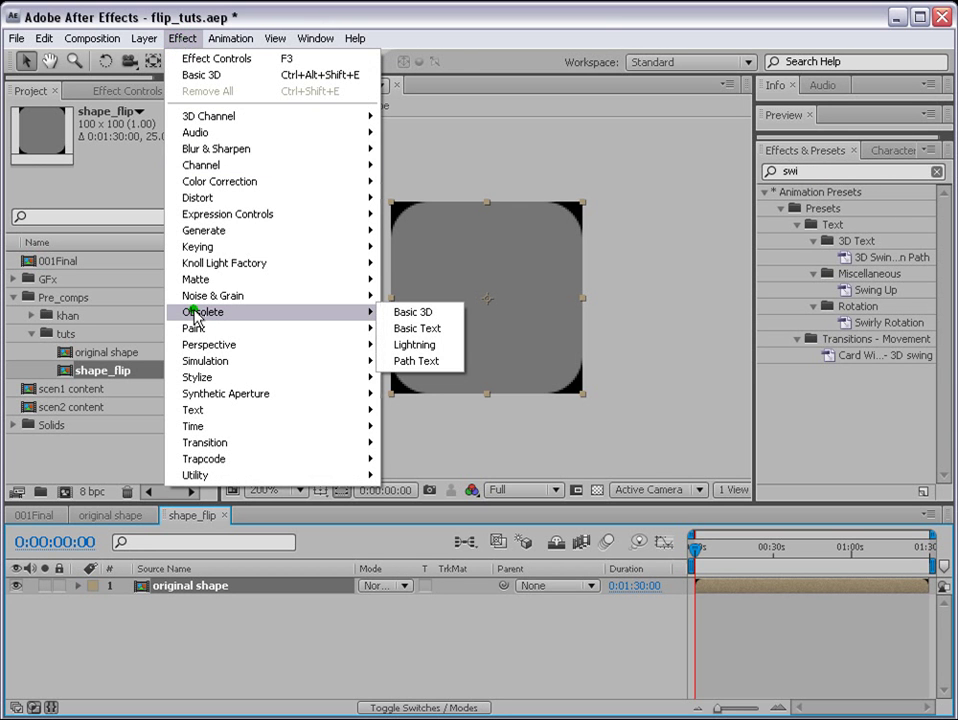
click(443, 313)
click(458, 708)
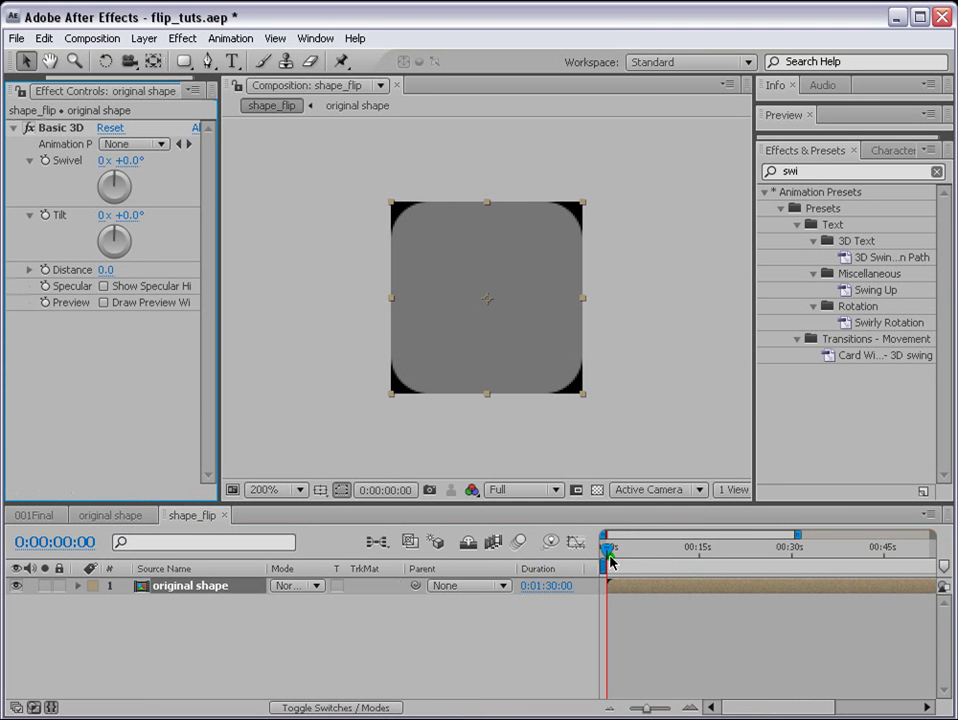
click(45, 160)
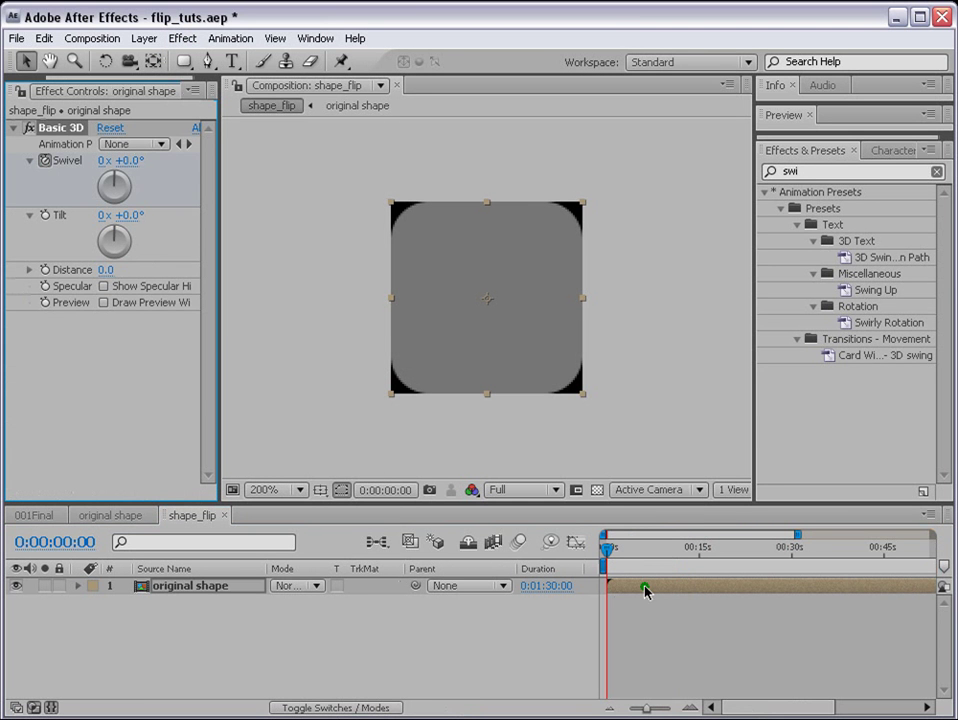
key(u)
drag(648, 708, 733, 712)
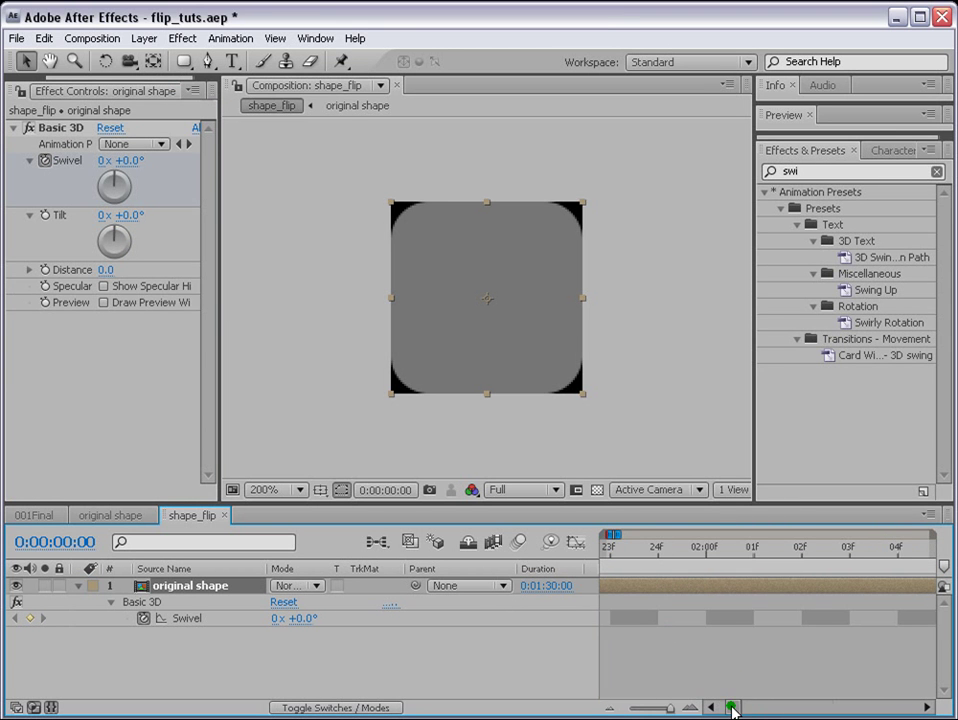
- Keyframe Swivel to 180° at 0:00:00:15
click(64, 543)
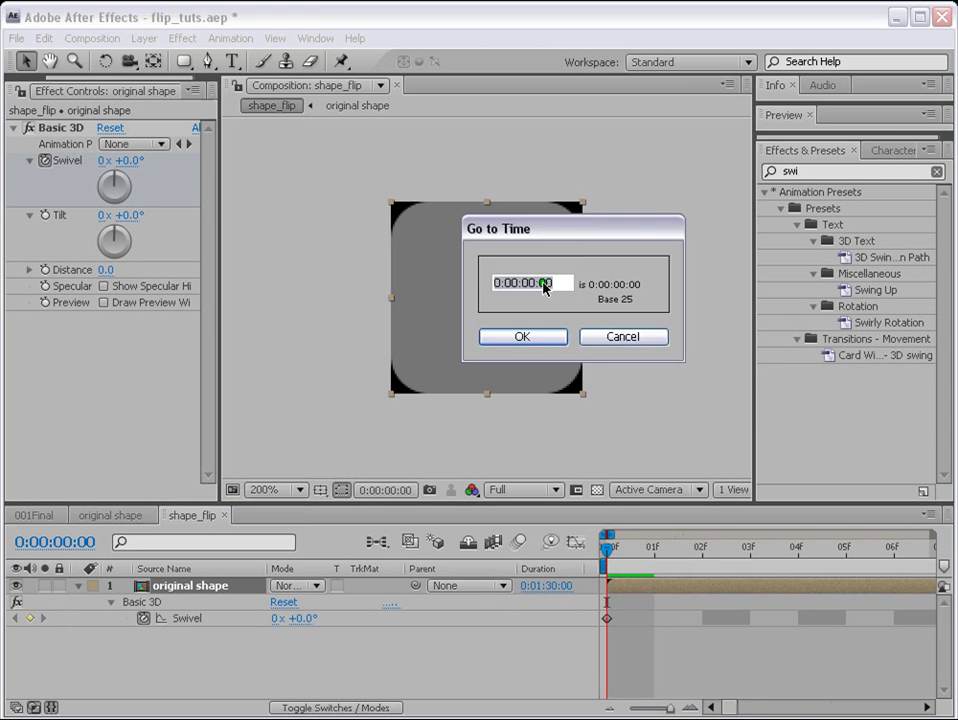
key(BackSpace)
key(BackSpace)
text(15)
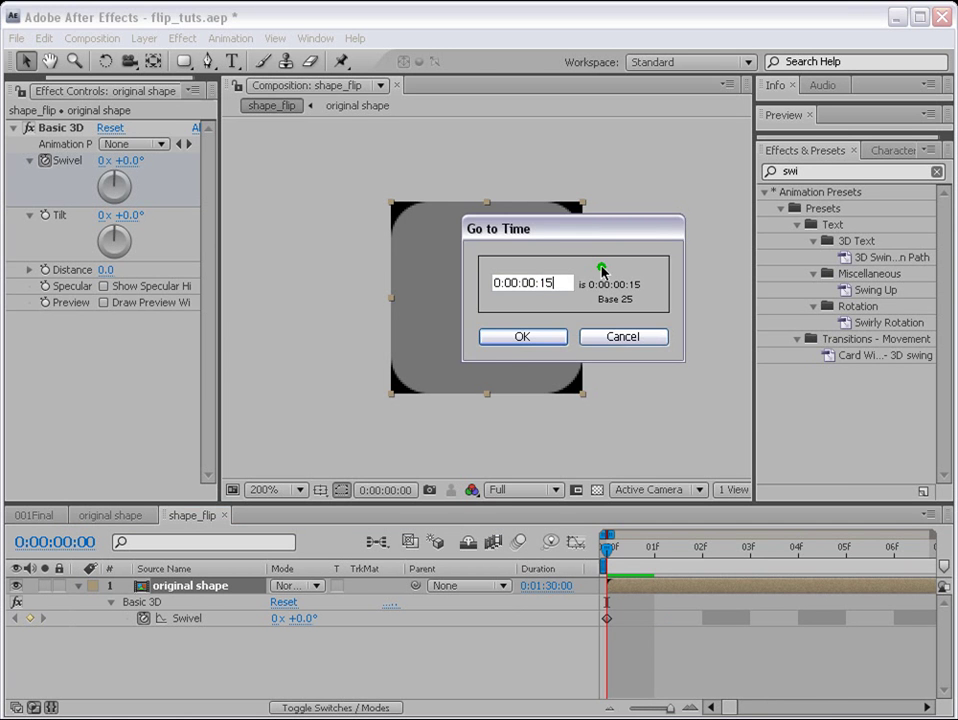
click(513, 337)
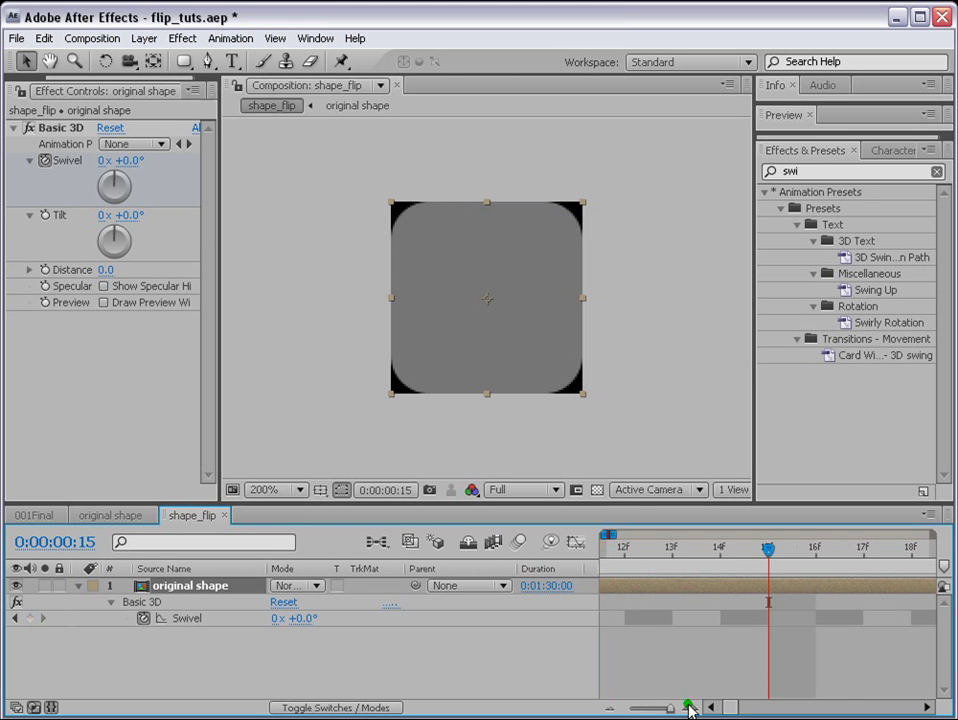
mouse_move(672, 708)
mouse_down()
mouse_move(625, 708)
mouse_move(665, 710)
mouse_up()
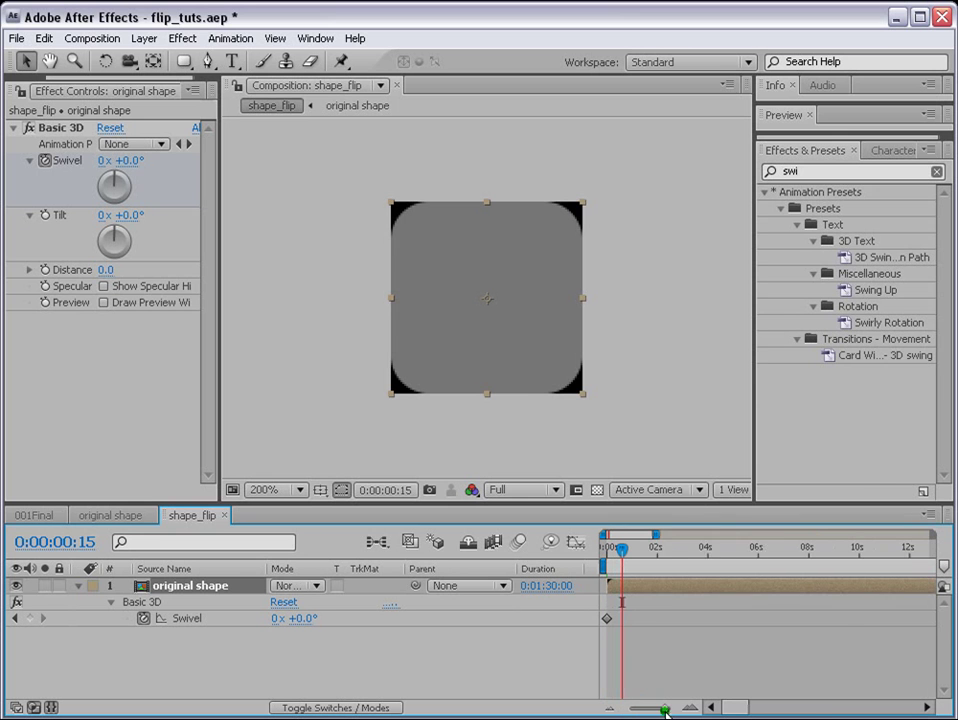
click(305, 618)
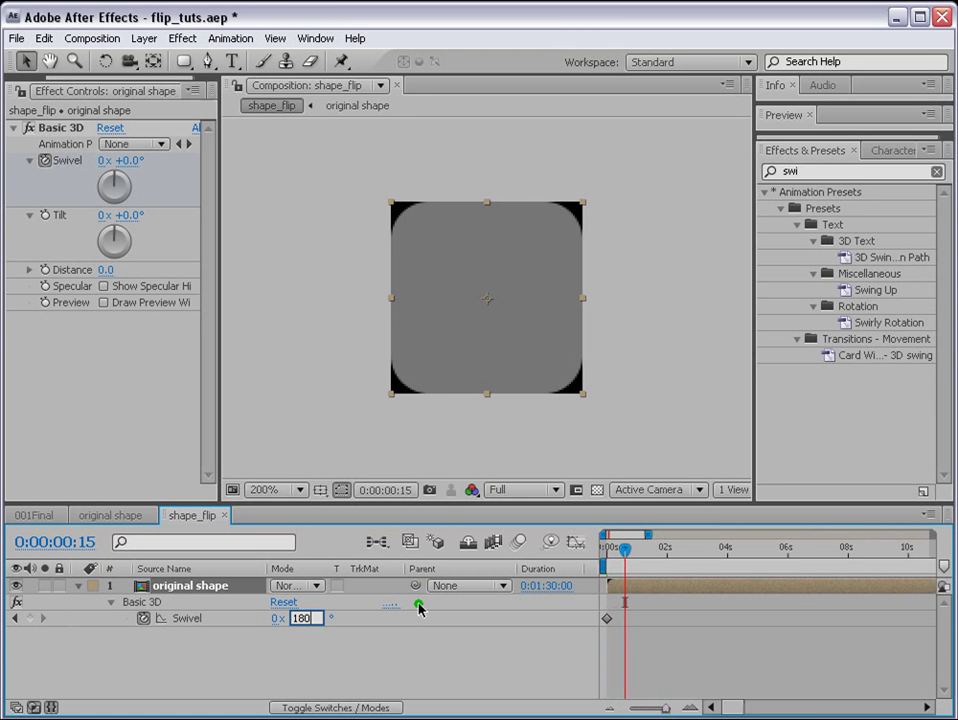
key(Return)
- RAM preview the flip from the start and scrub to frame 13 to inspect it
key(Home)
click(785, 115)
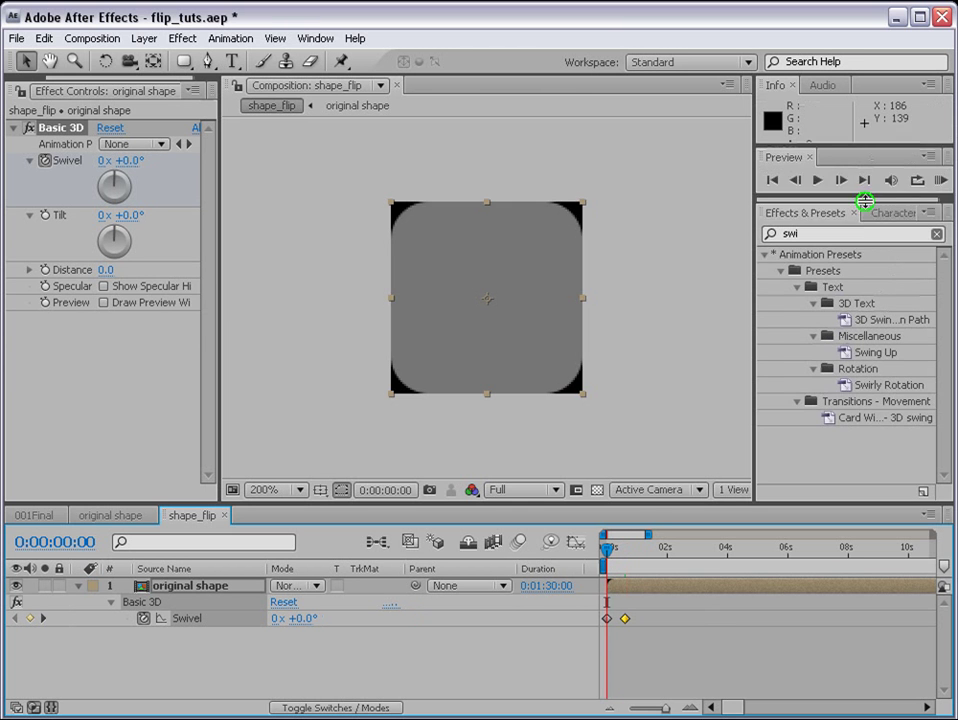
click(940, 198)
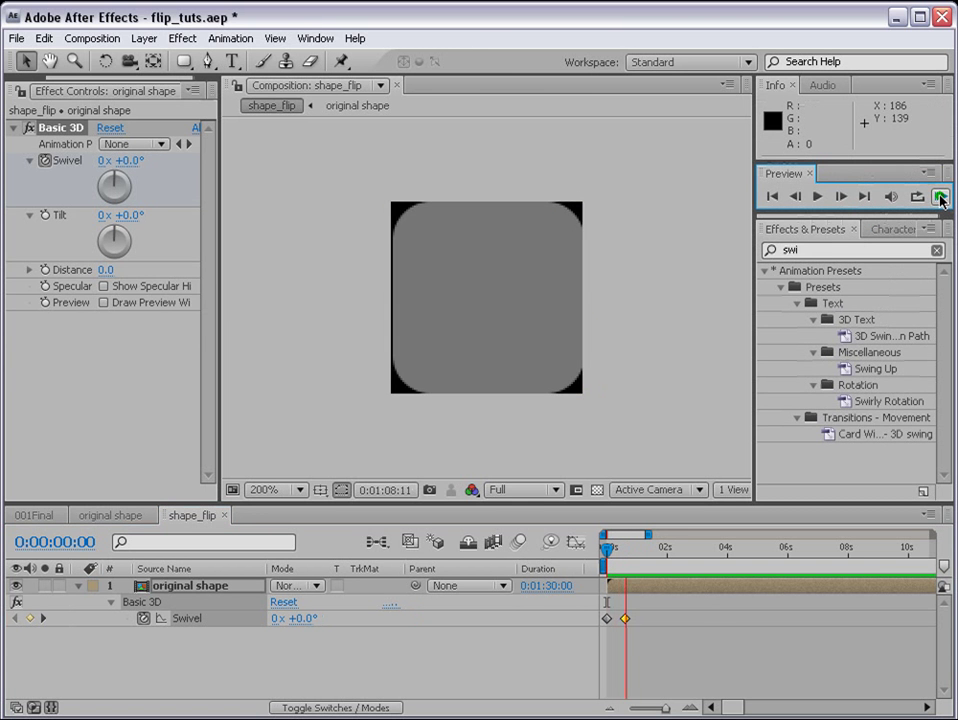
click(940, 198)
click(648, 677)
drag(609, 550, 631, 553)
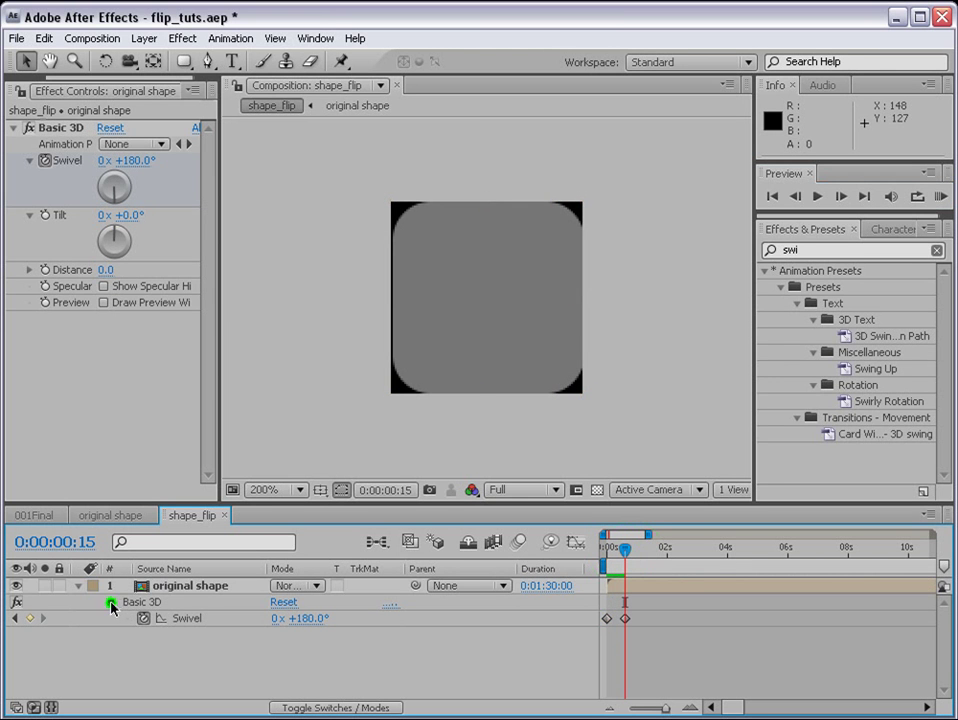
- Test original shape as a 3D layer with Y Rotation, then reset it to 0° and revert to 2D
click(111, 603)
click(190, 587)
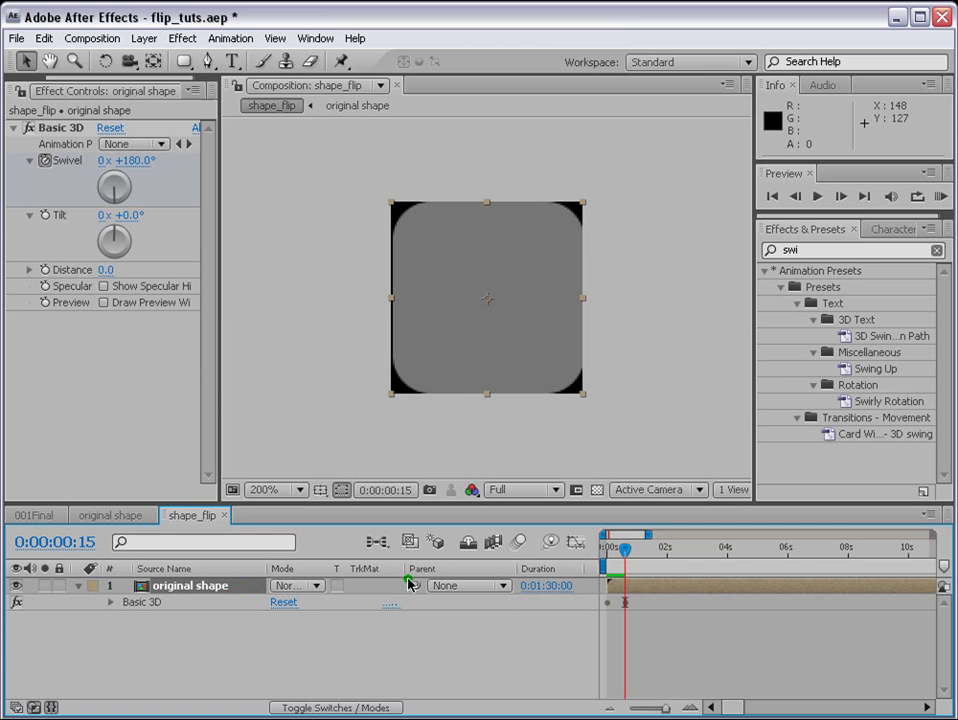
click(365, 708)
click(377, 586)
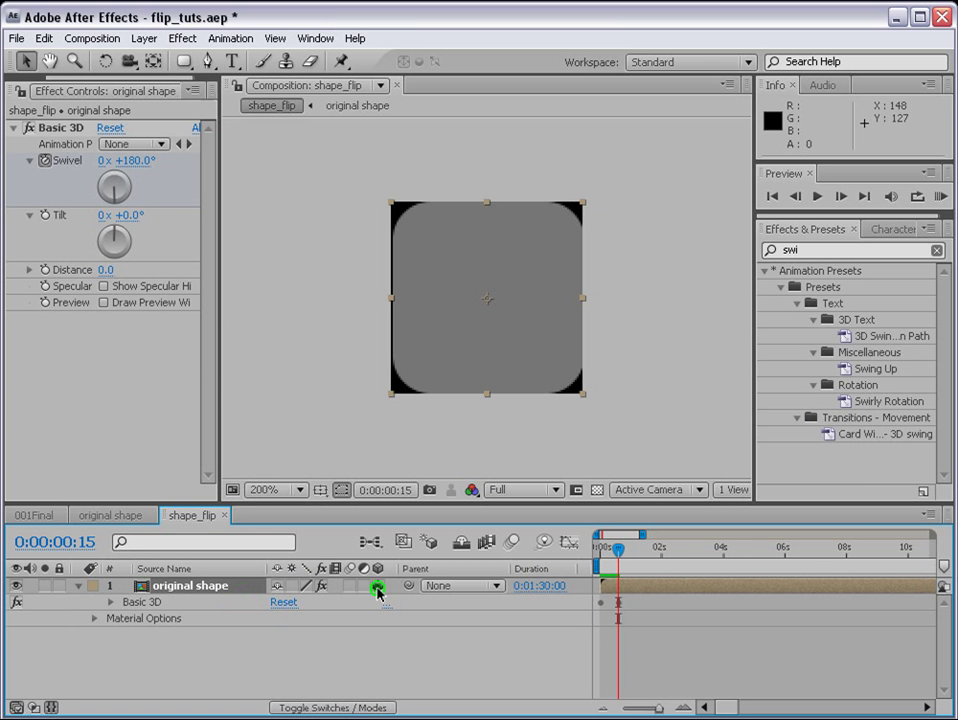
key(r)
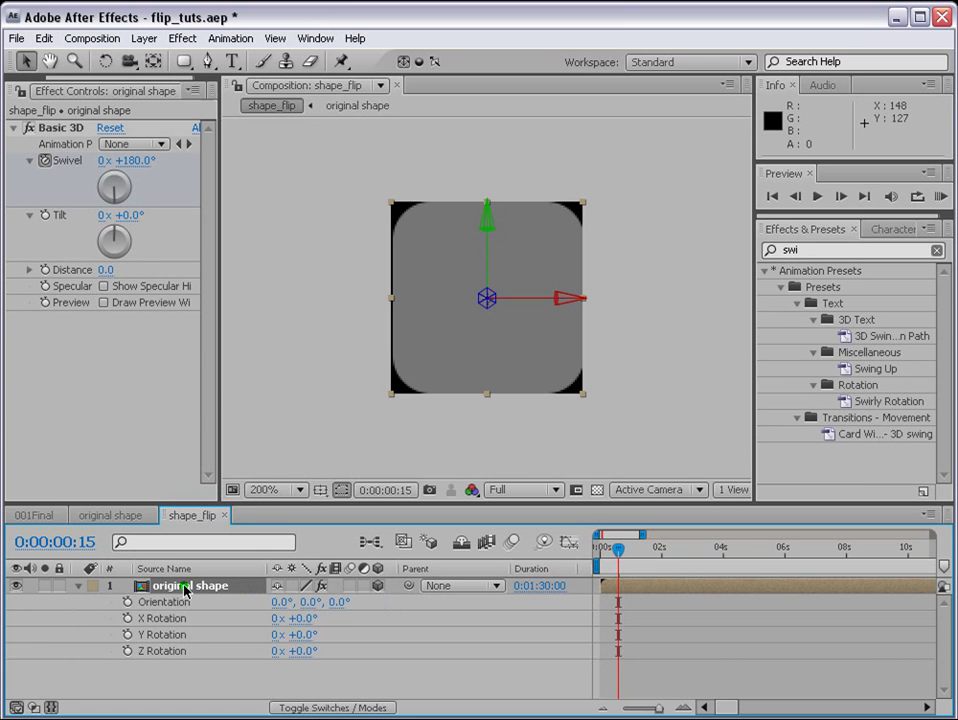
mouse_move(303, 642)
mouse_down()
mouse_move(320, 645)
mouse_move(322, 630)
mouse_move(340, 635)
mouse_move(310, 635)
mouse_up()
click(310, 635)
key(Return)
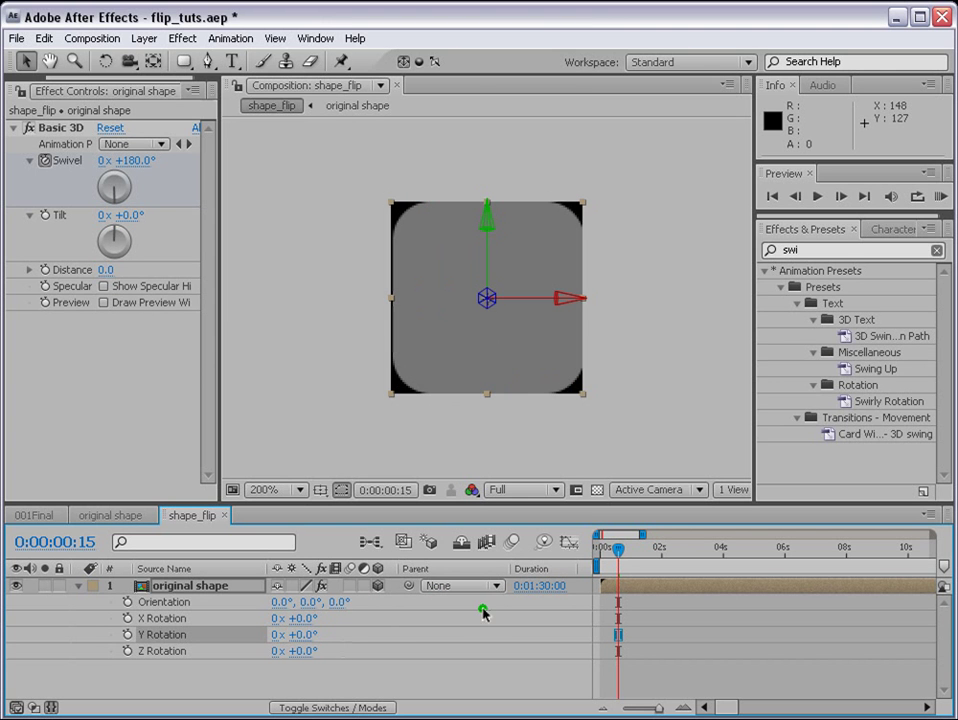
click(378, 585)
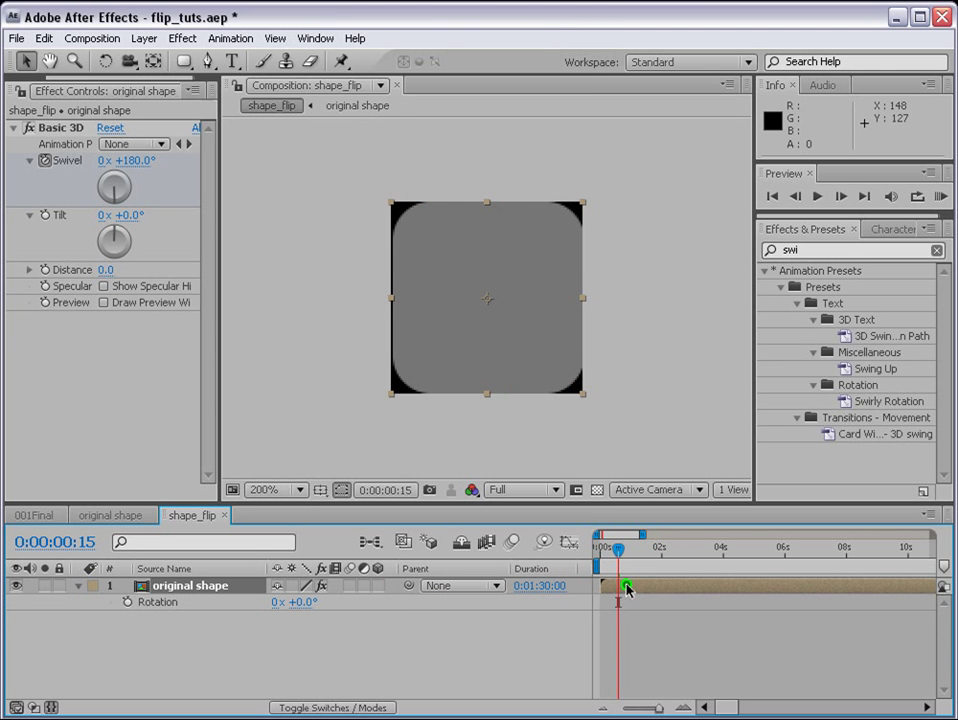
- Apply Easy Ease to the 180° Swivel end keyframe and check frames 6 and 19
key(u)
click(617, 619)
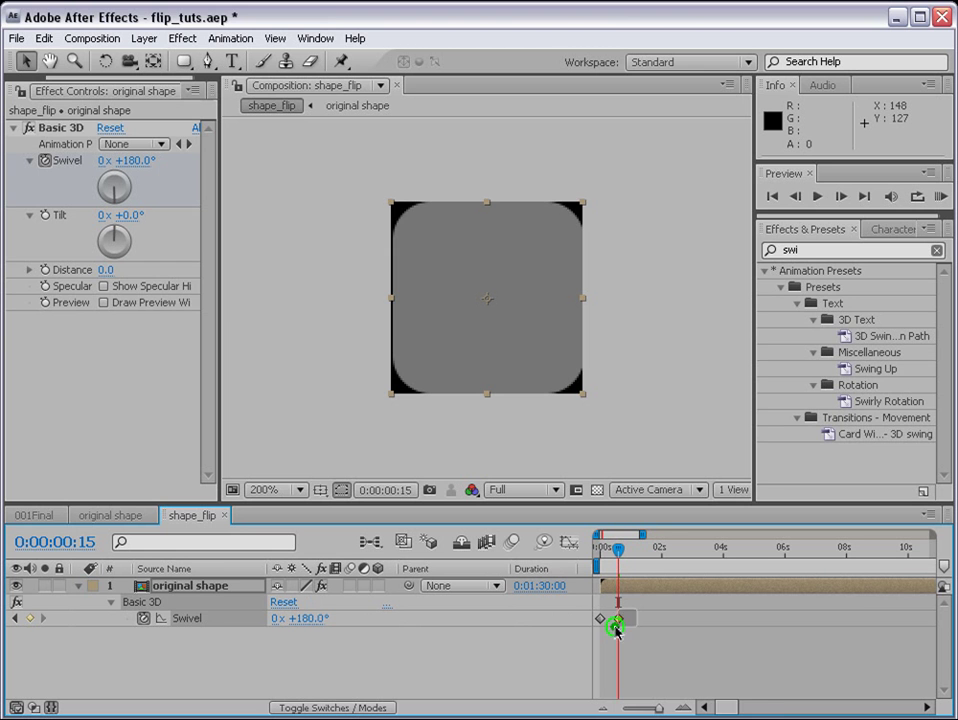
right_click(617, 620)
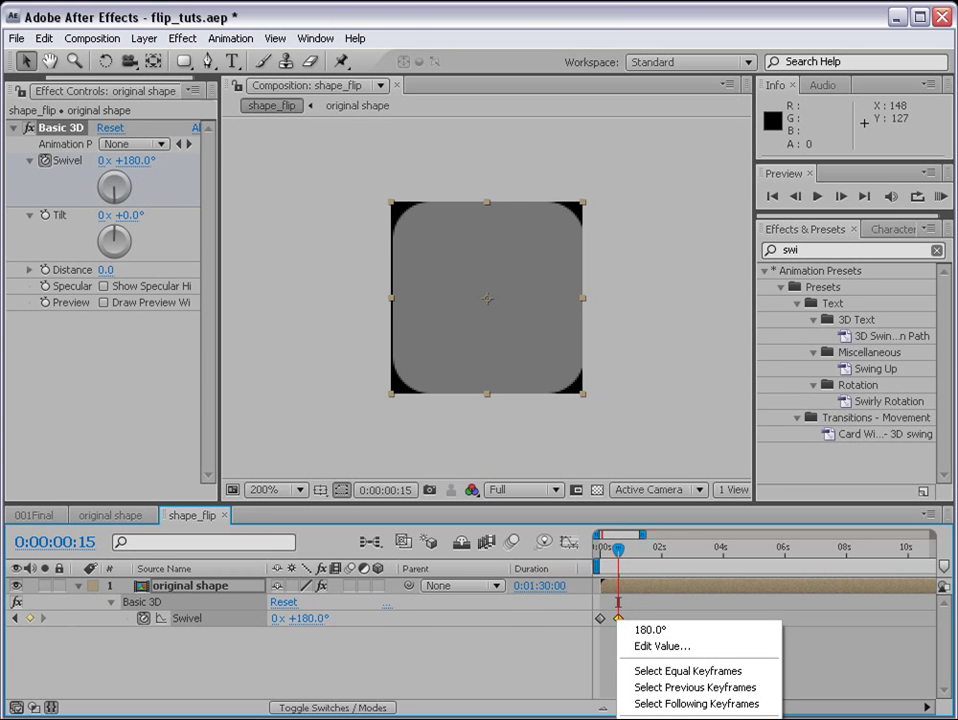
click(708, 712)
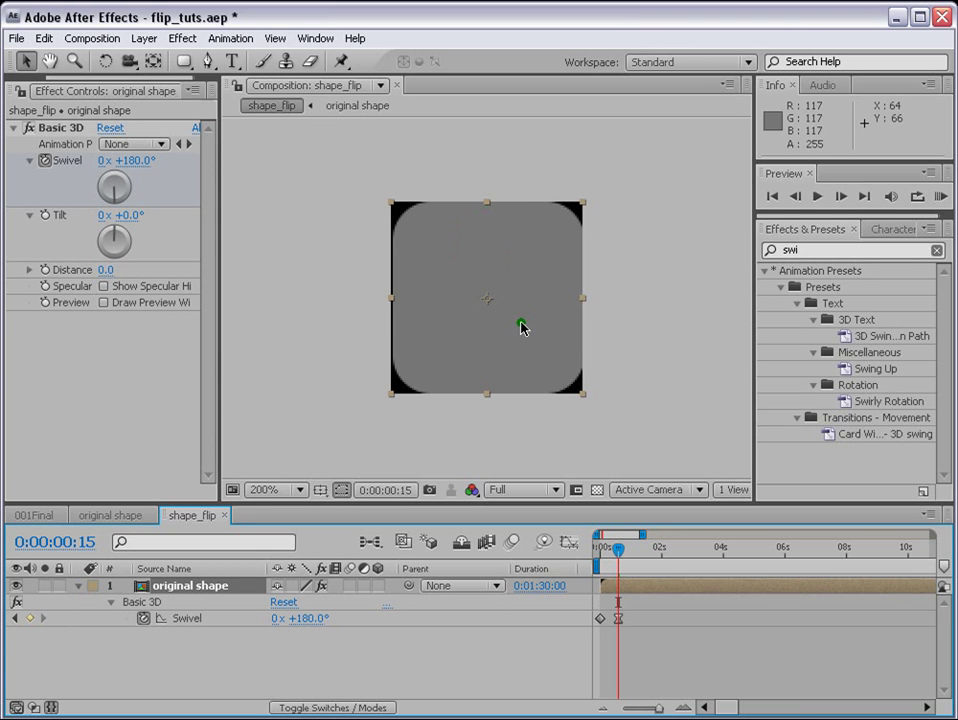
click(608, 557)
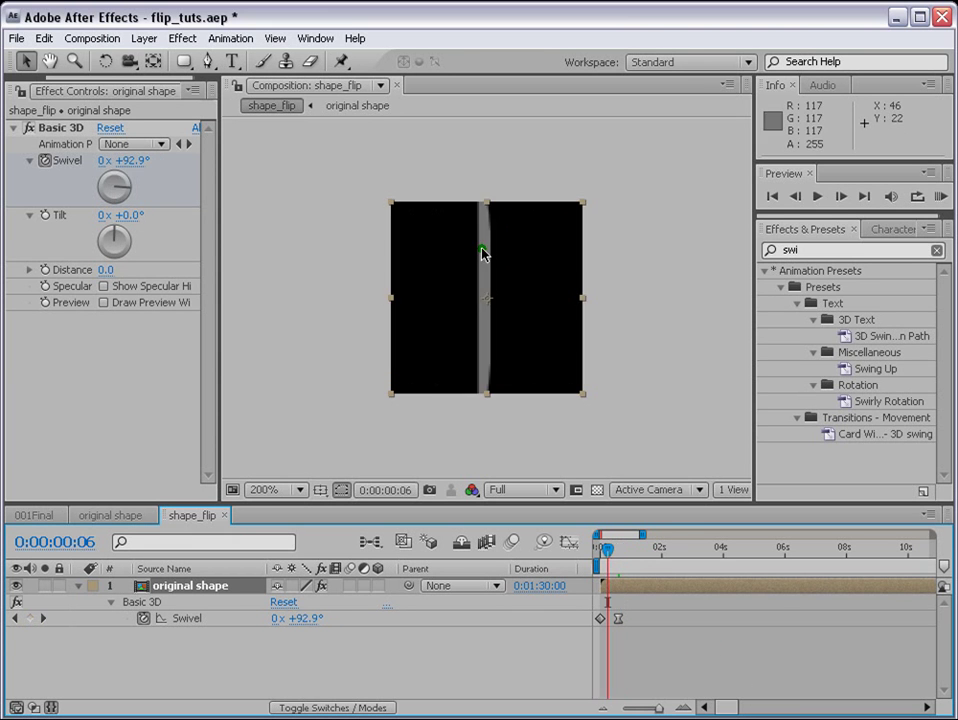
click(623, 551)
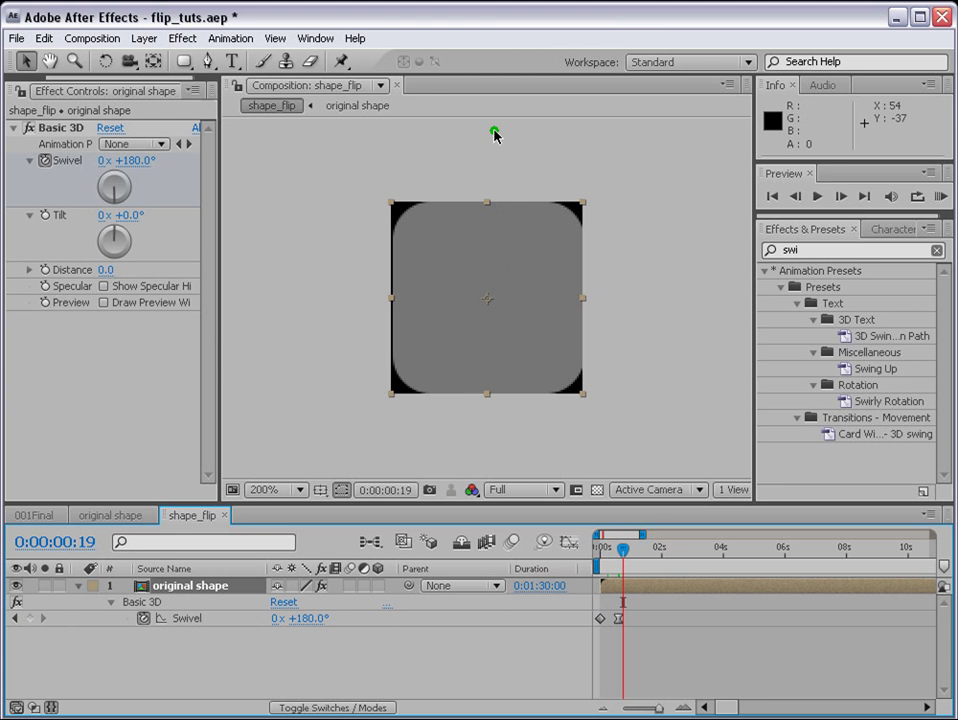
- Resize shape_flip to 200 × 200 px with aspect ratio locked, then scrub to frame 9
click(104, 41)
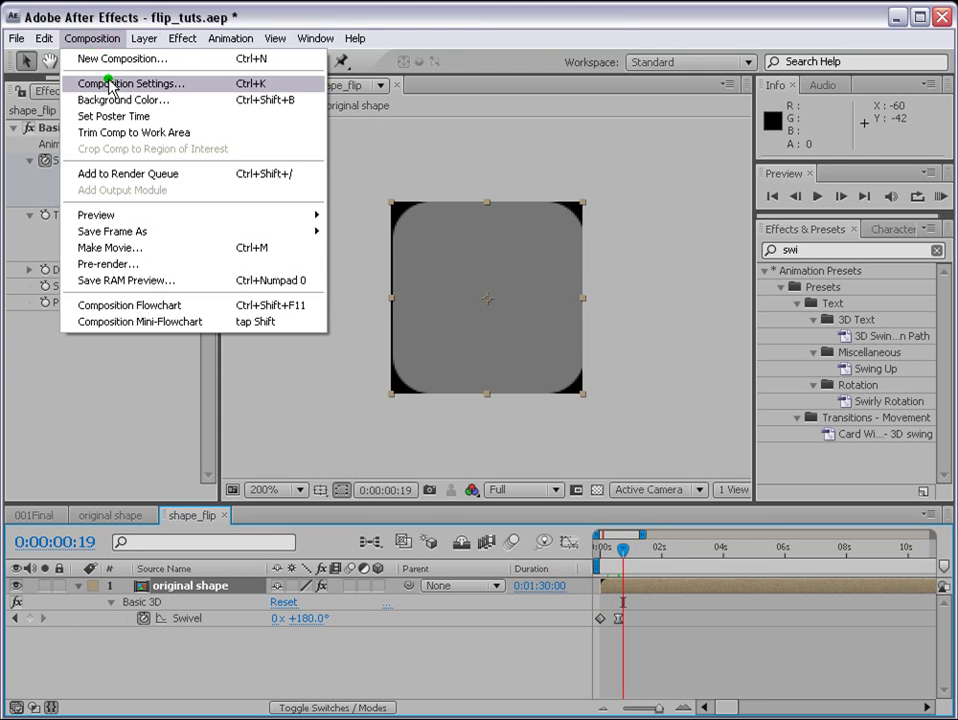
click(110, 84)
click(413, 273)
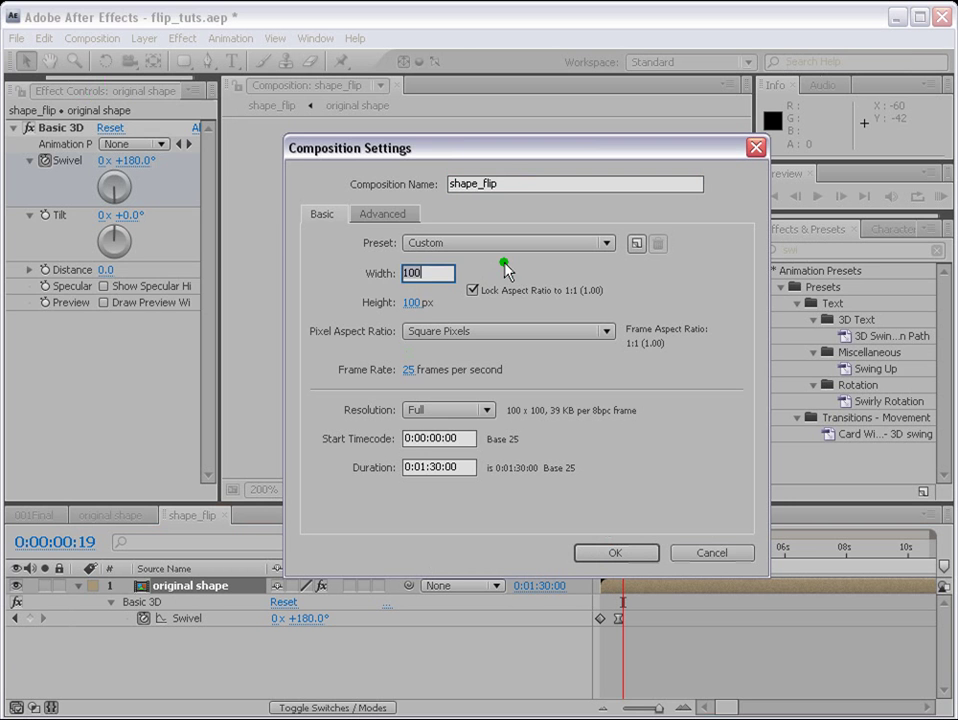
text(200)
key(Return)
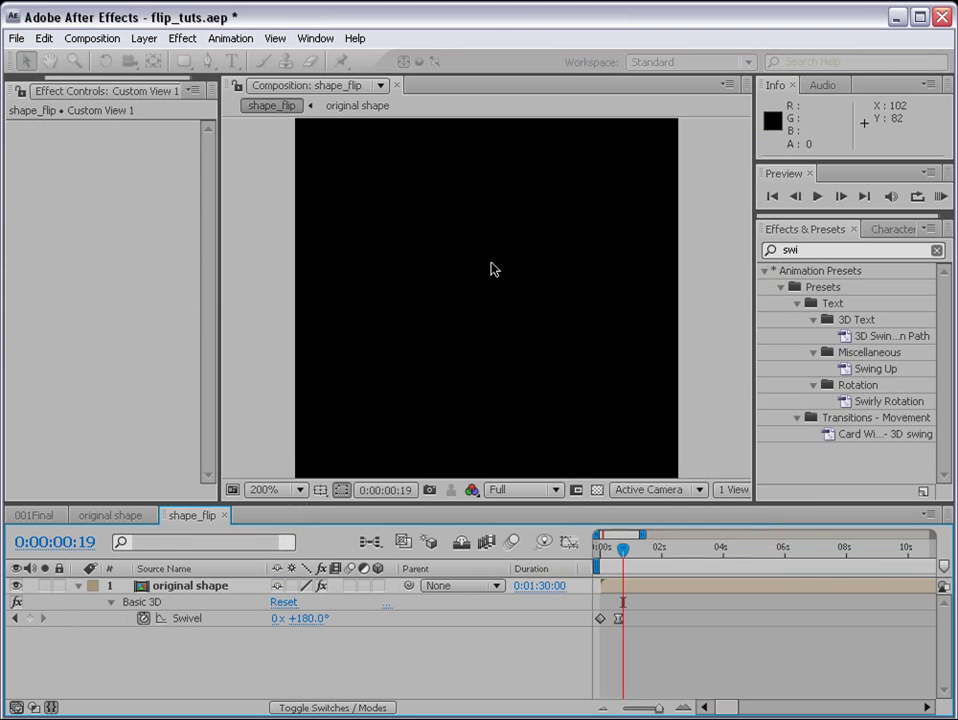
mouse_move(622, 551)
mouse_down()
mouse_move(604, 556)
mouse_move(631, 556)
mouse_up()
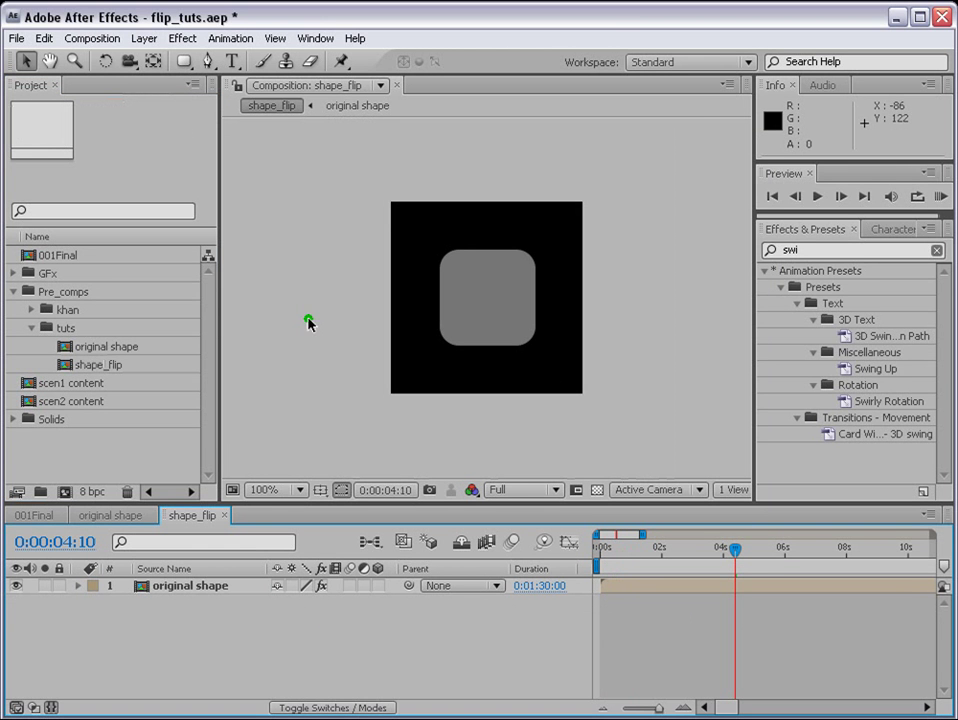
- Create a 720 × 576 composition named 'flip_plate' and move it into the tuts folder
click(91, 40)
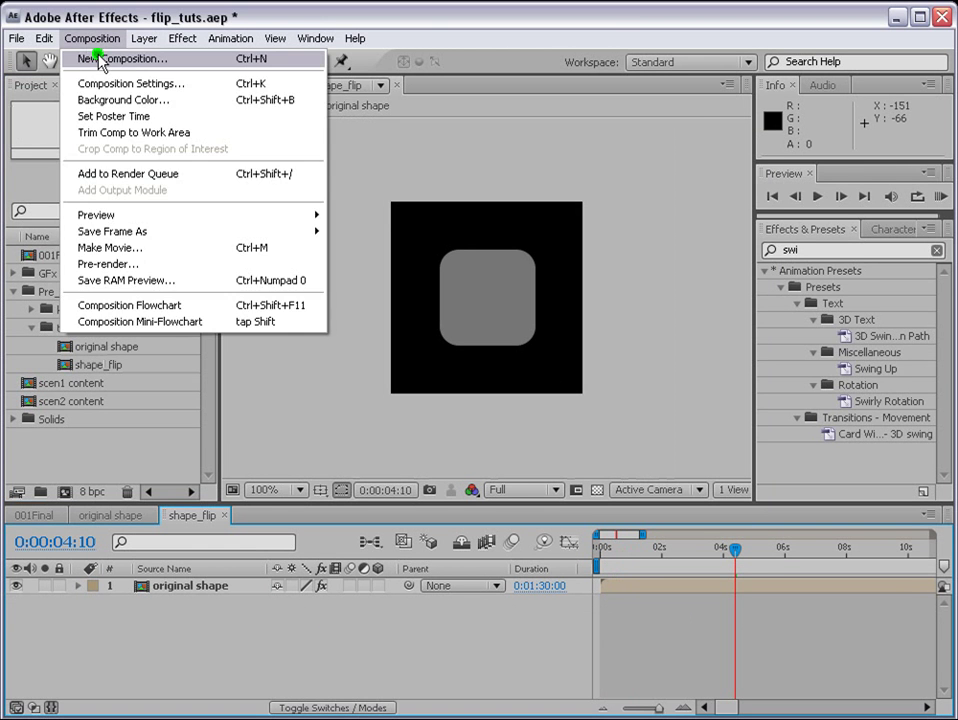
click(132, 57)
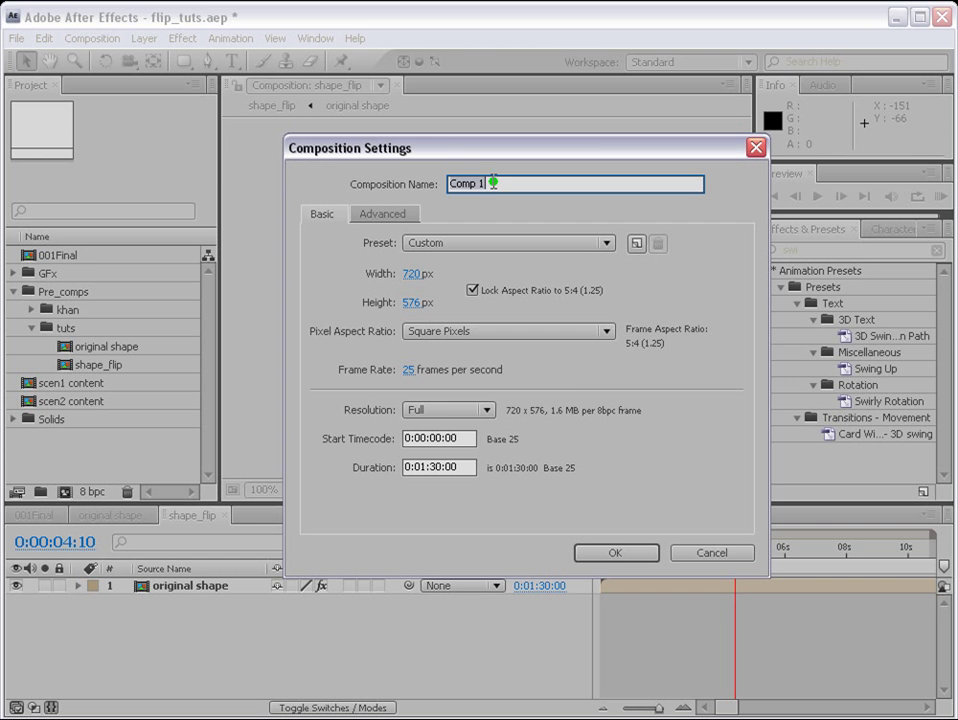
drag(552, 186, 421, 181)
text(flip_plate)
click(617, 553)
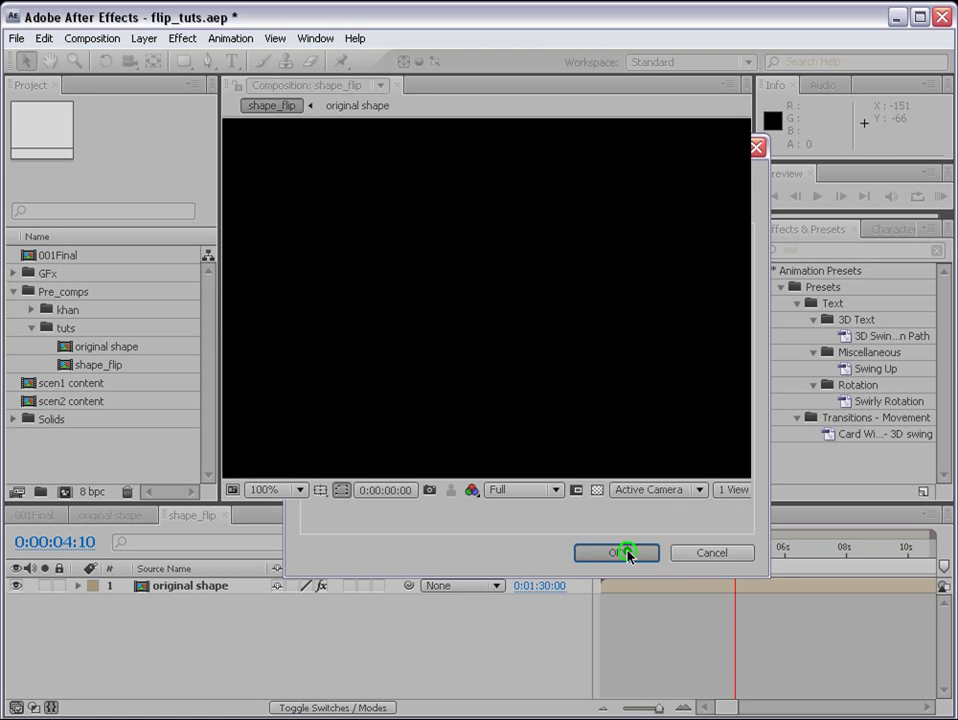
drag(45, 280, 62, 346)
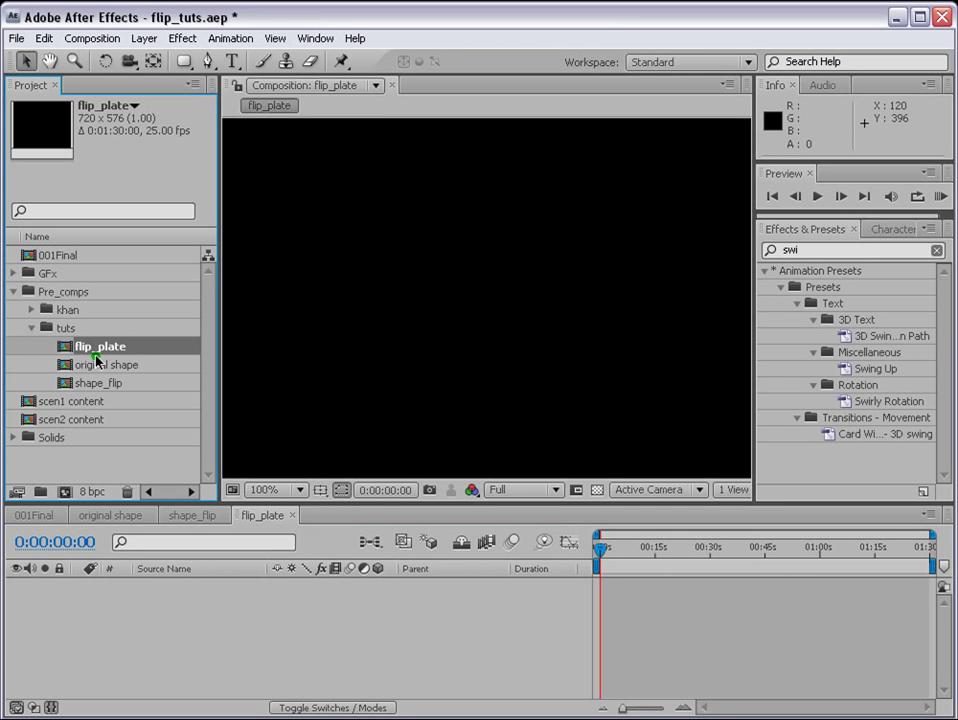
- Add shape_flip as a layer in flip_plate and turn on the Title/Action Safe guides
click(70, 388)
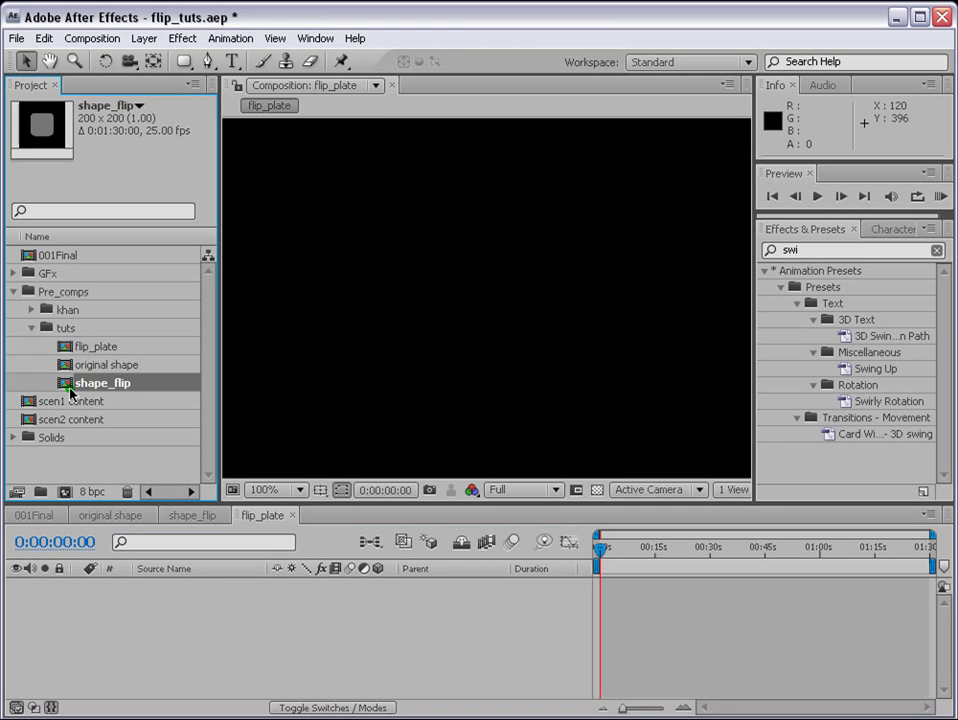
drag(83, 388, 432, 342)
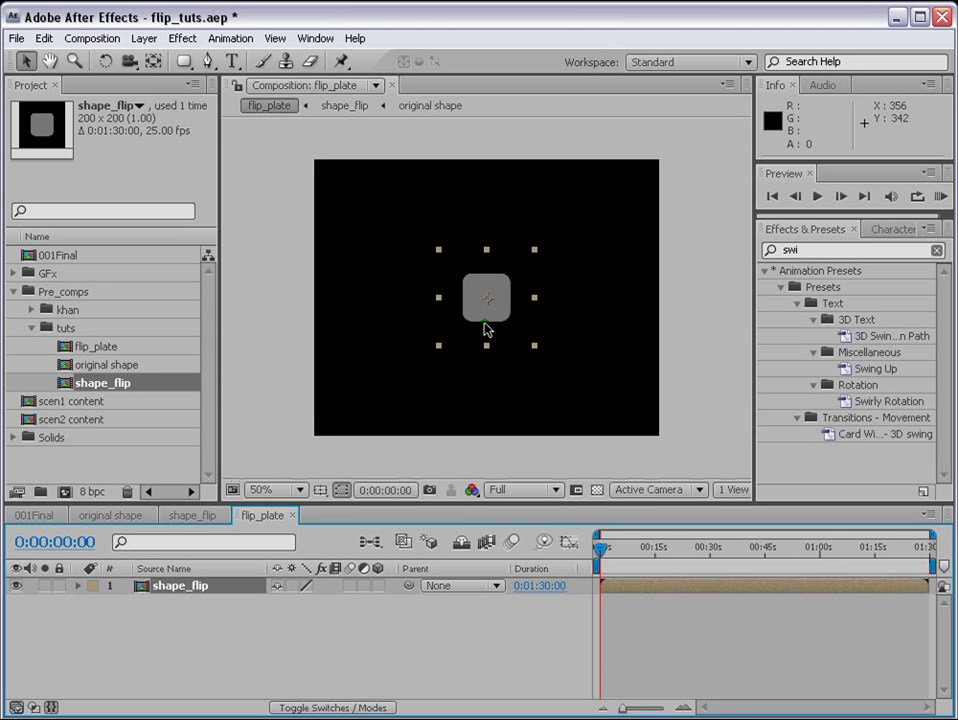
click(321, 491)
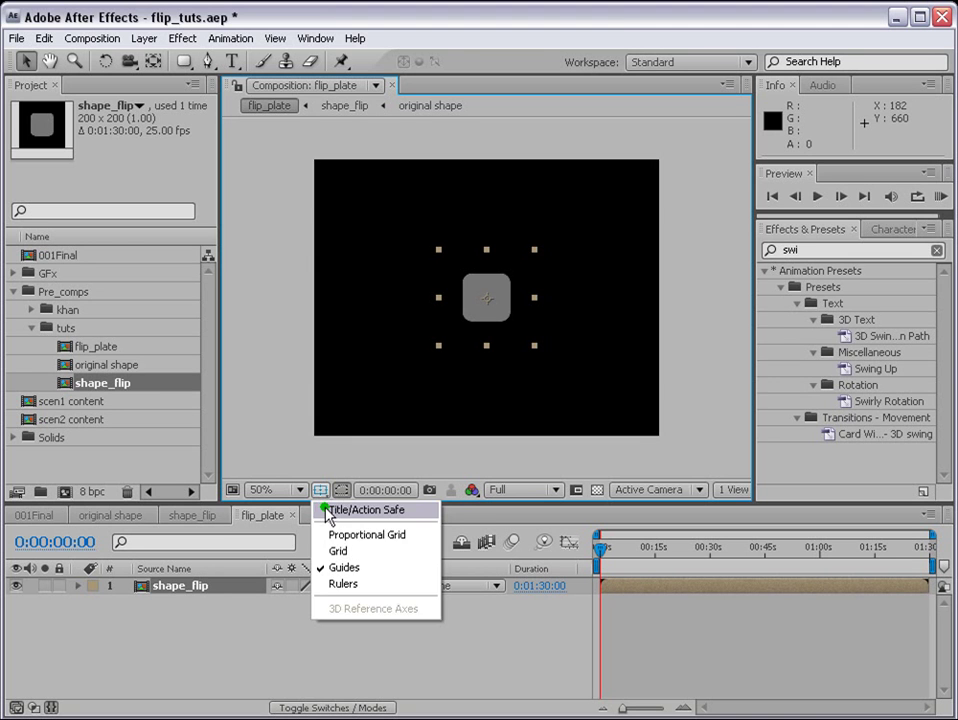
click(333, 512)
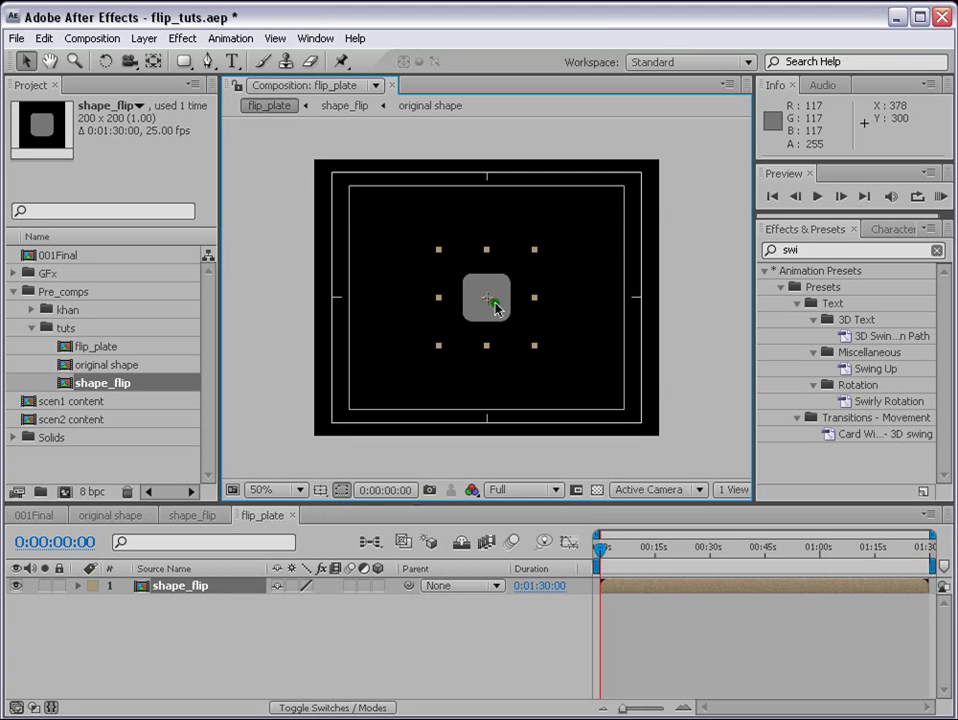
- Move the tile to the top-left corner and place a duplicate flush beside it
drag(496, 306, 363, 207)
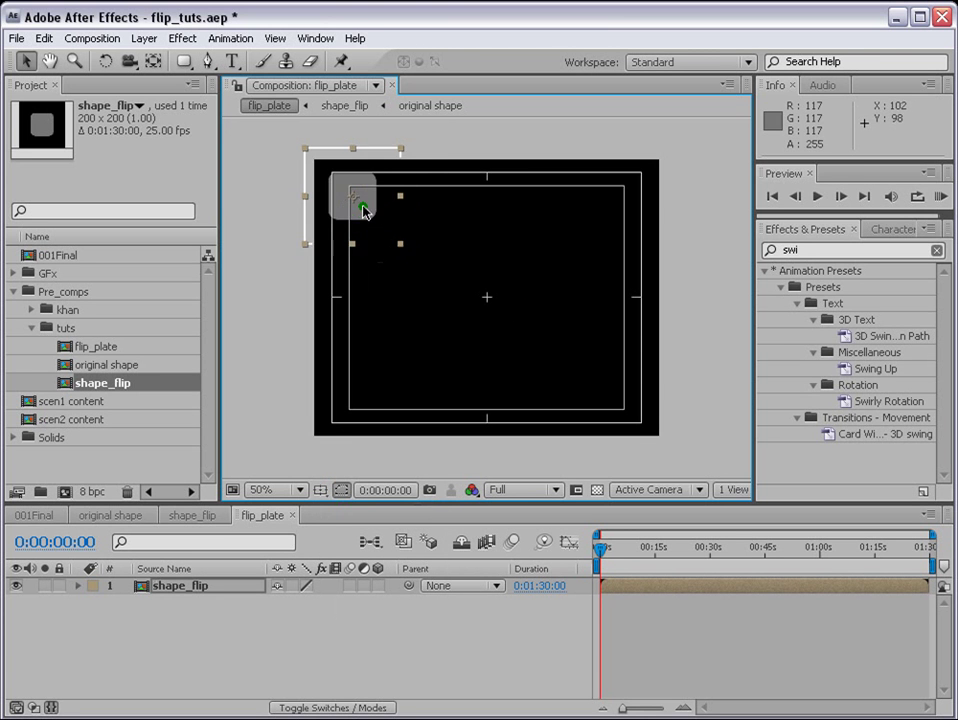
scroll(368, 208, up, 2)
key(ctrl+d)
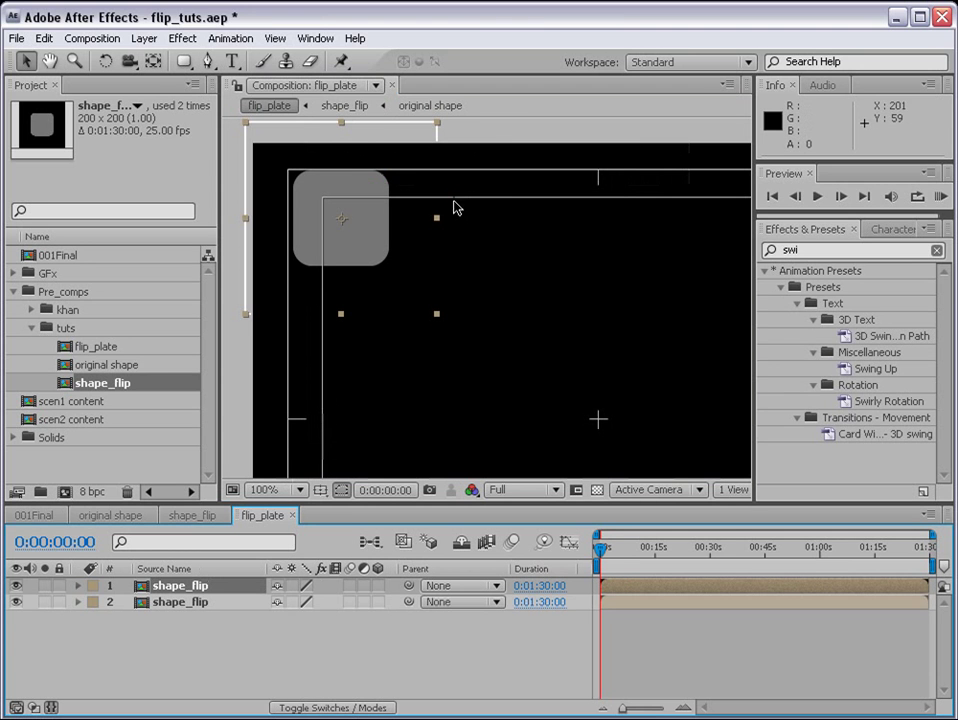
drag(338, 235, 423, 235)
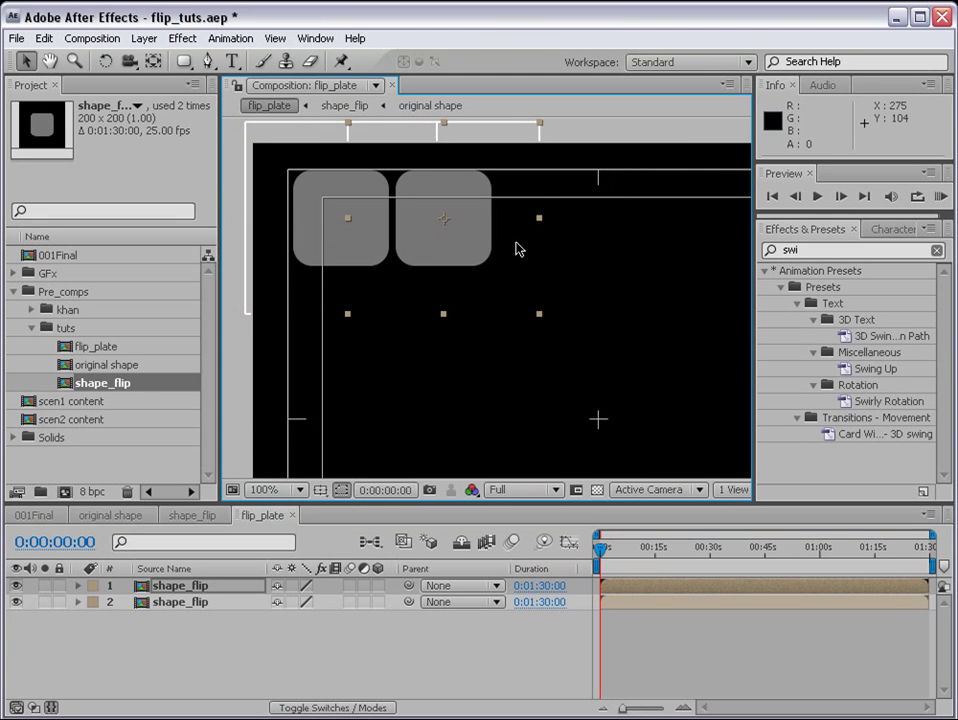
key(Left)
key(Left)
key(Left)
key(Left)
key(Left)
key(Left)
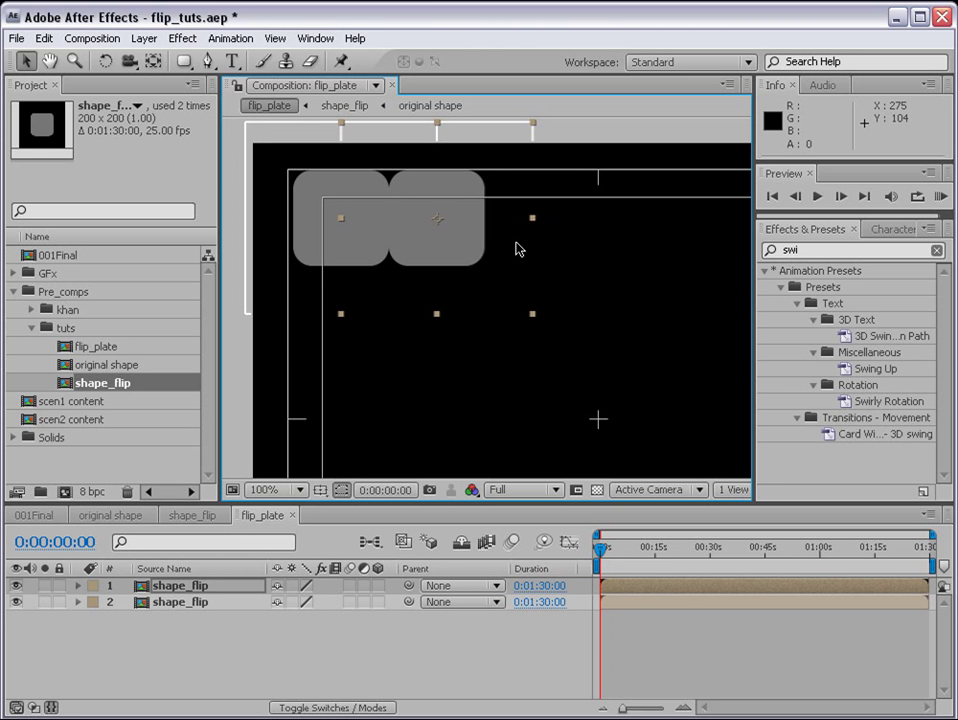
key(Right)
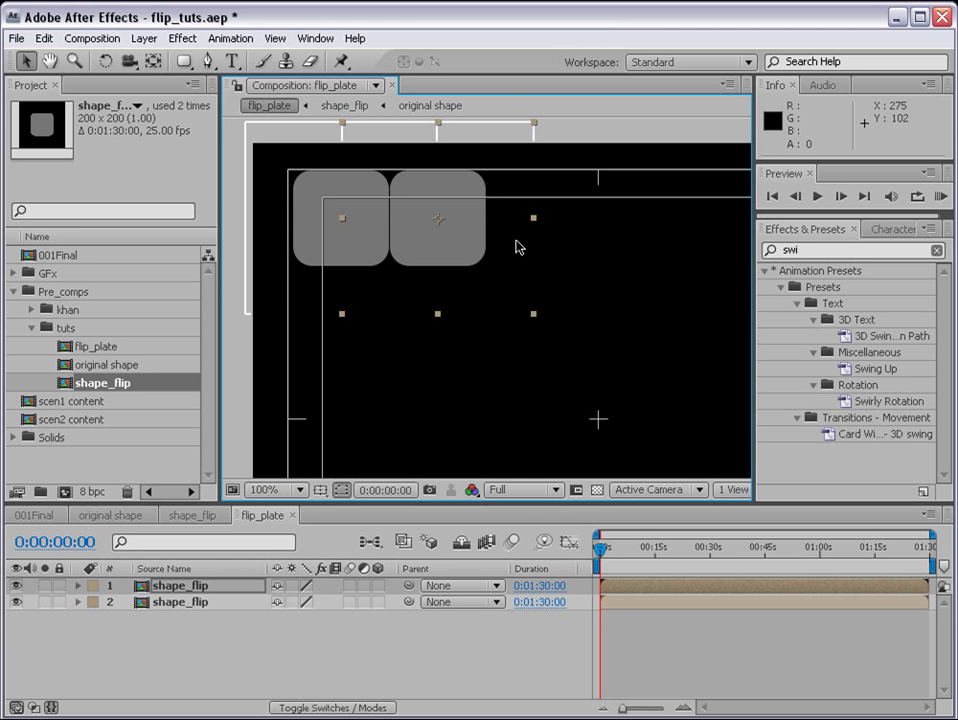
ctrl+click(176, 603)
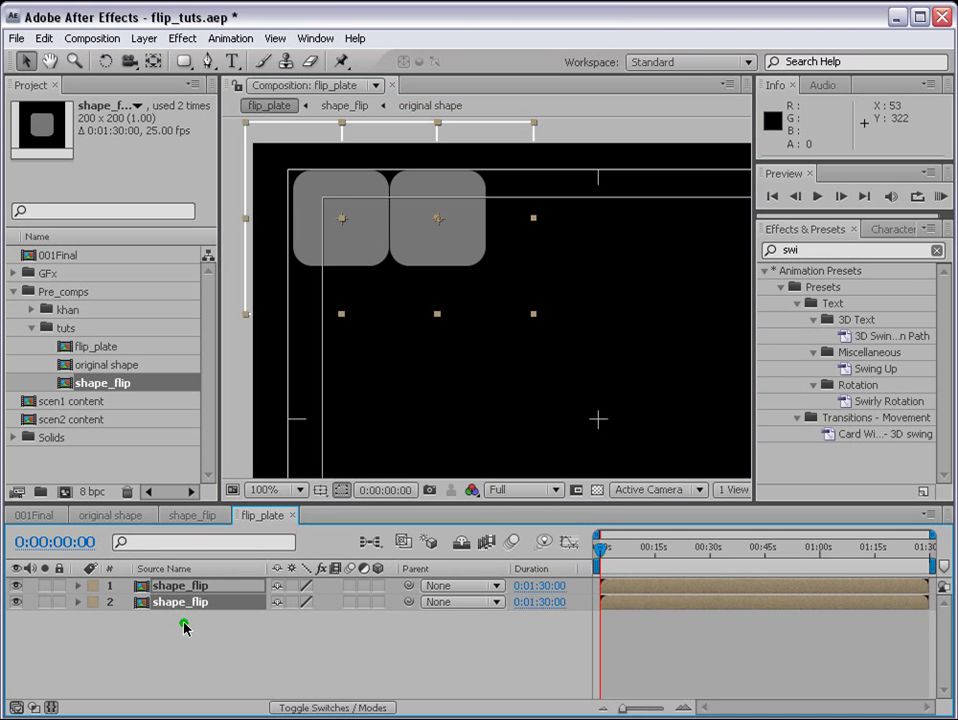
- Duplicate the two tiles and nudge the copies flush against the right end of the row
key(ctrl+d)
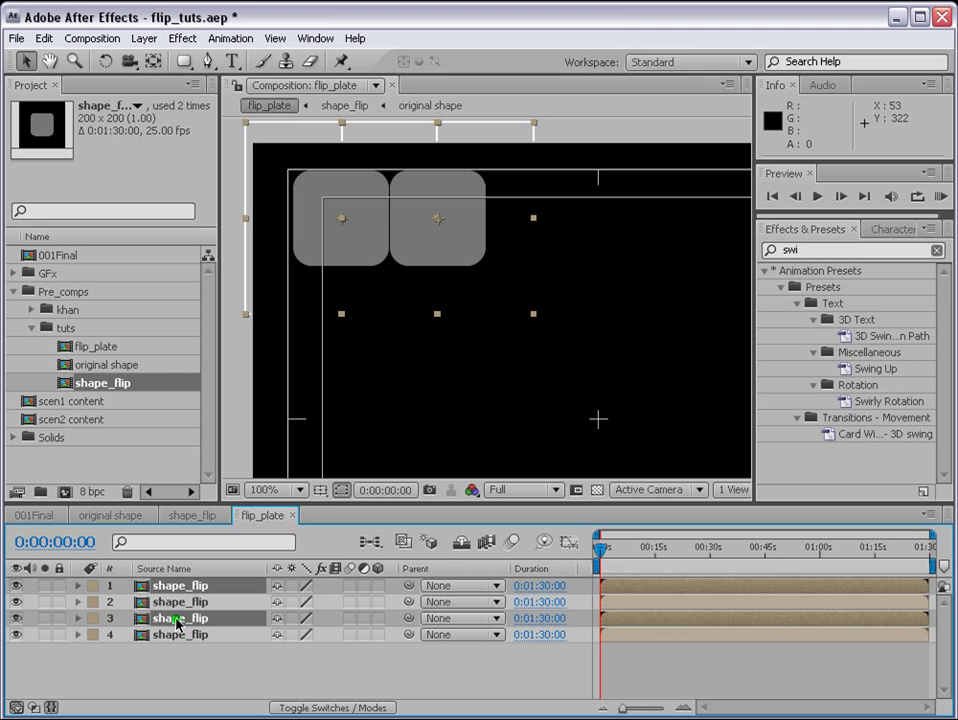
drag(176, 622, 180, 596)
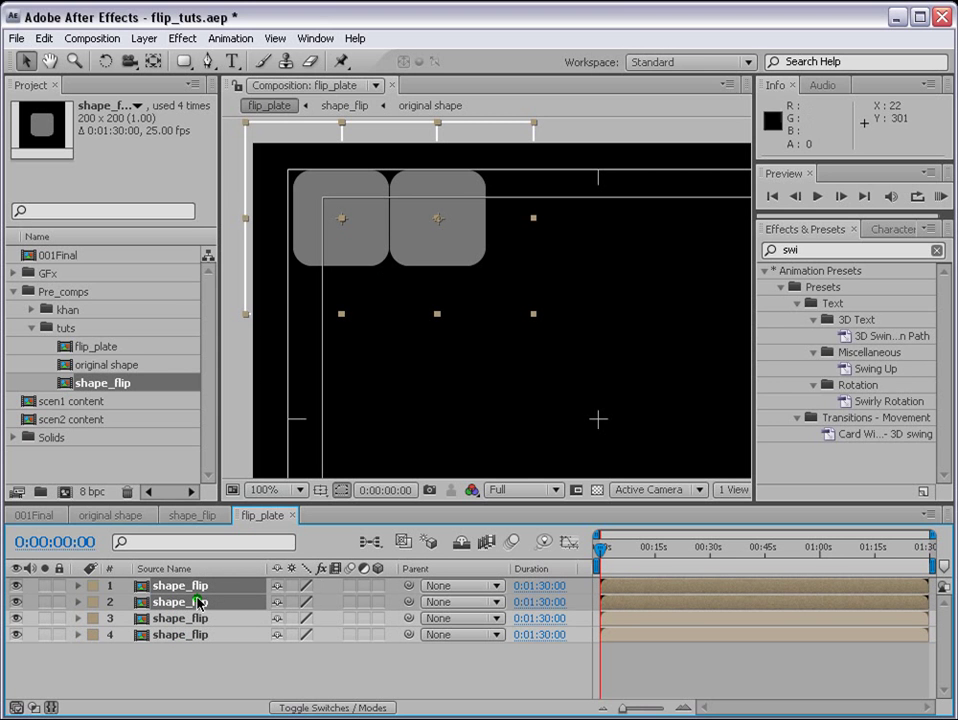
drag(345, 249, 484, 250)
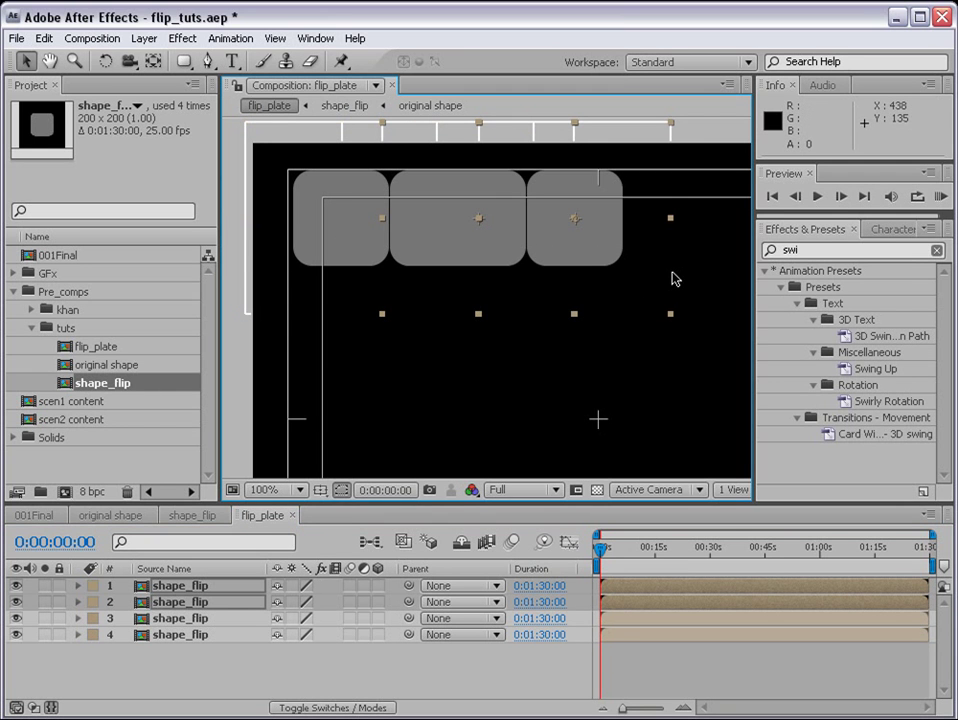
click(490, 246)
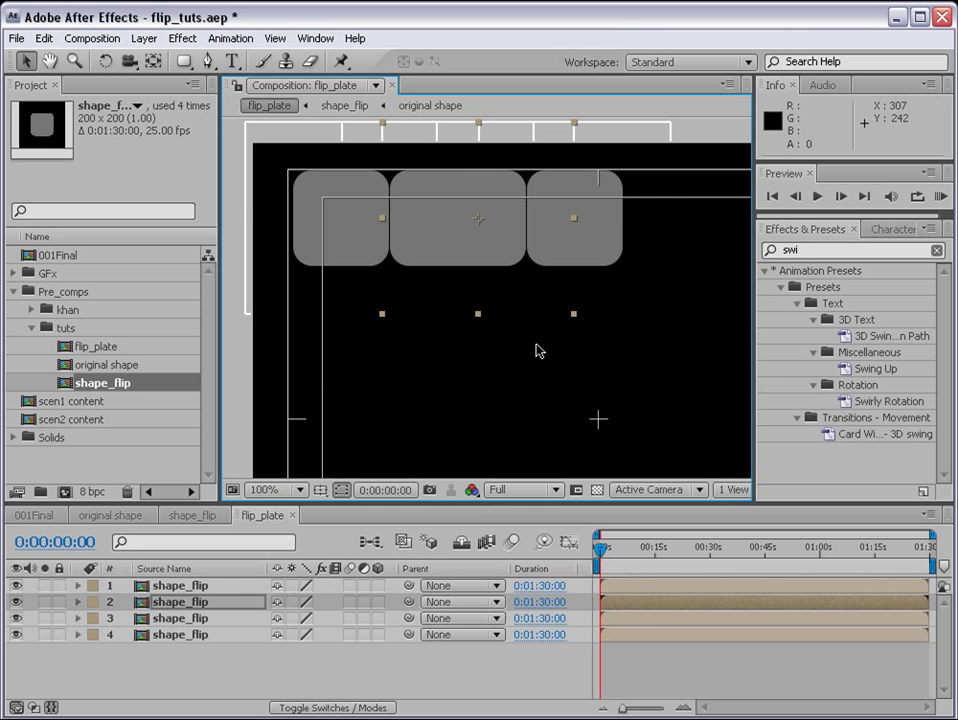
ctrl+click(634, 588)
drag(408, 248, 566, 248)
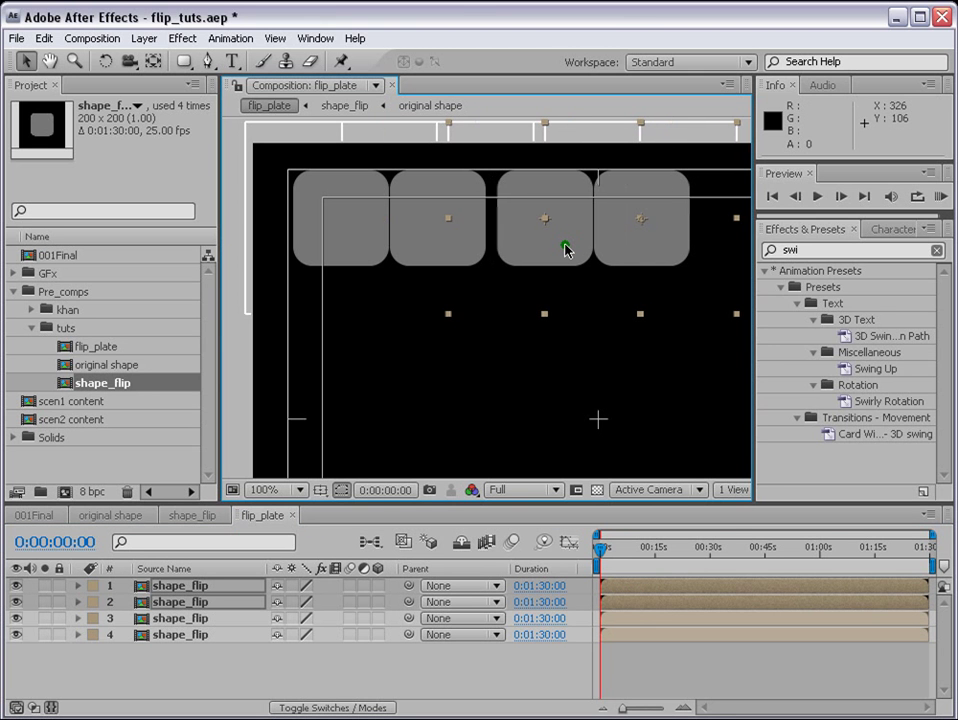
key(Left)
key(Left)
key(Left)
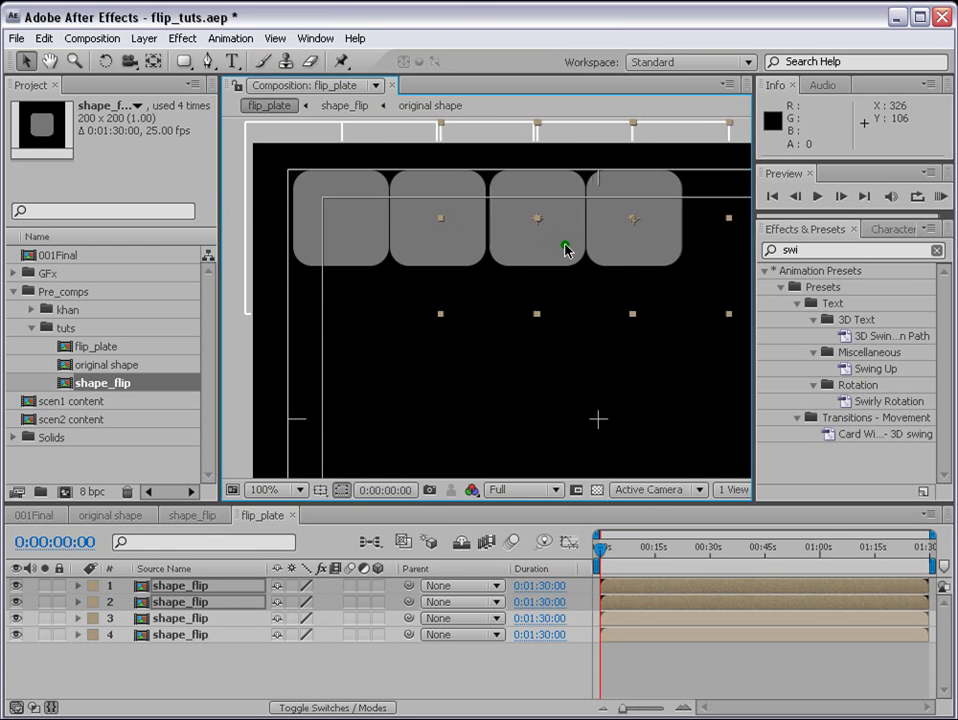
key(Left)
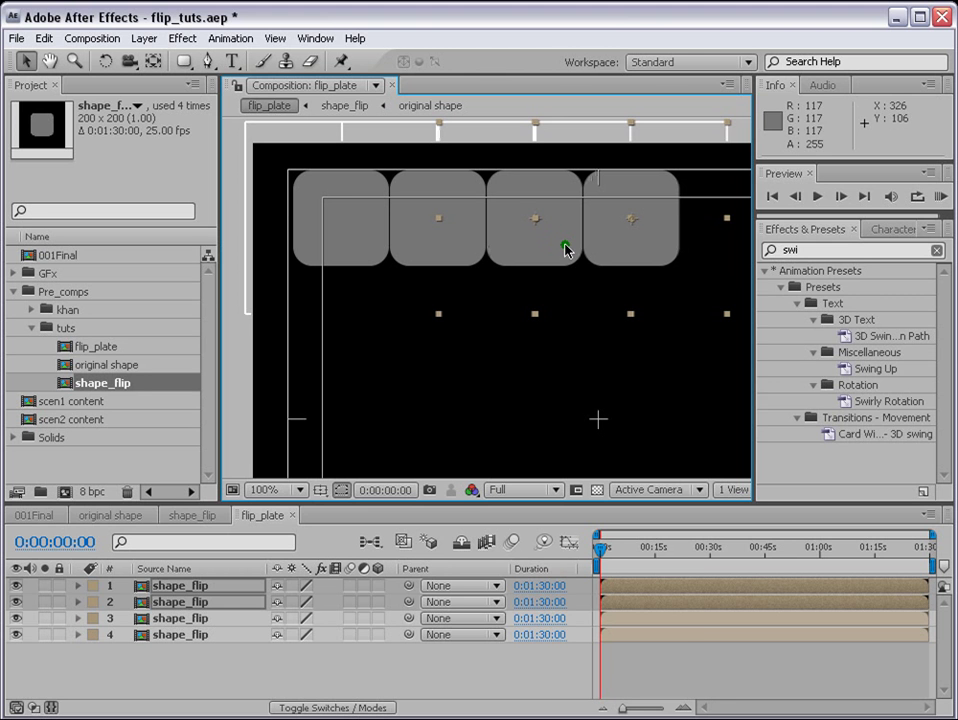
- Check each tile's position, then select all four tile layers
click(684, 652)
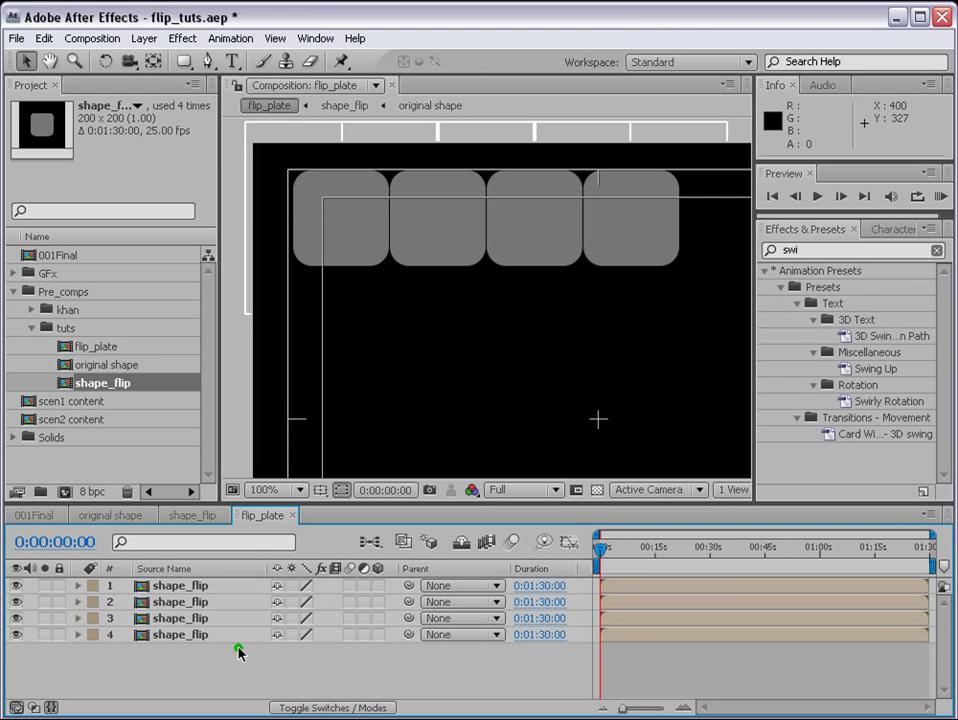
click(182, 634)
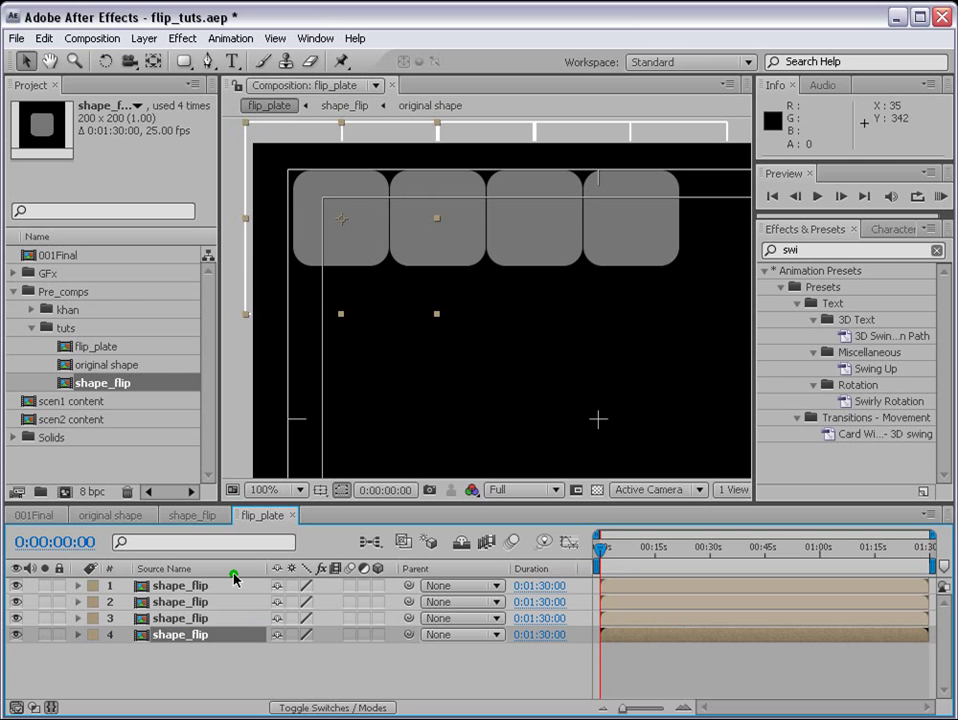
click(230, 616)
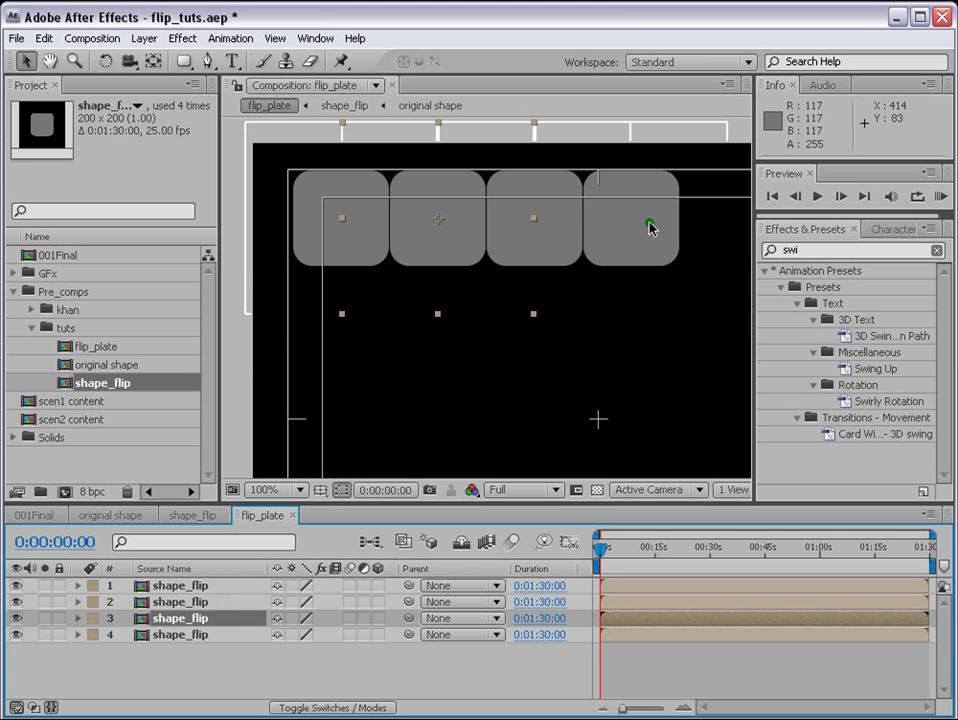
click(183, 588)
click(494, 673)
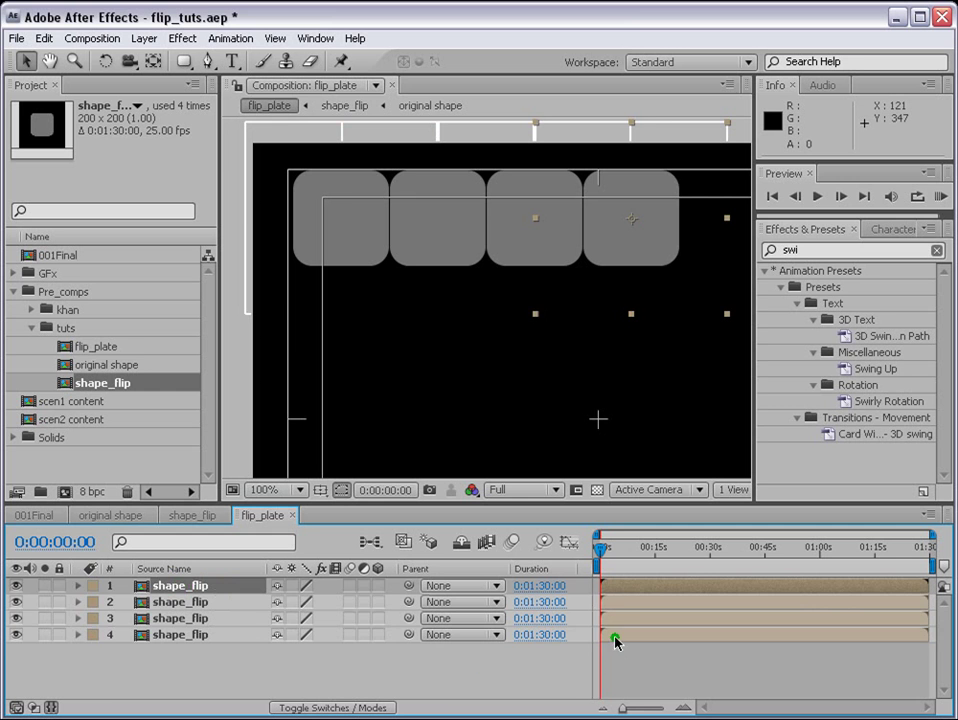
click(624, 590)
key(ctrl+a)
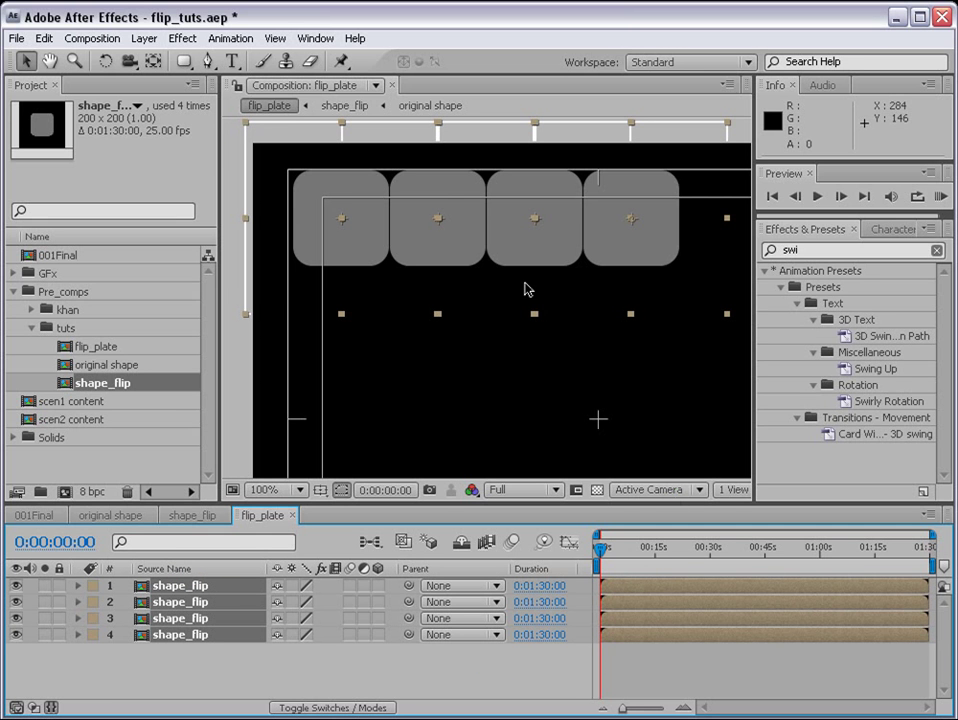
- Duplicate the four tiles, move the copies right, and delete the extra one, leaving seven
key(ctrl+d)
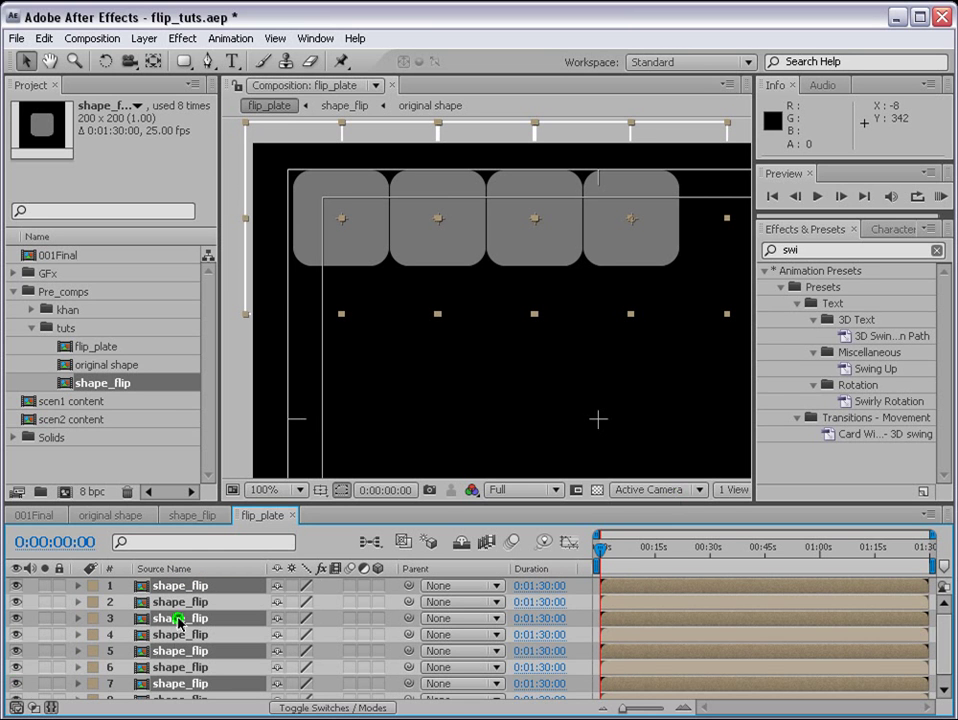
drag(178, 620, 172, 590)
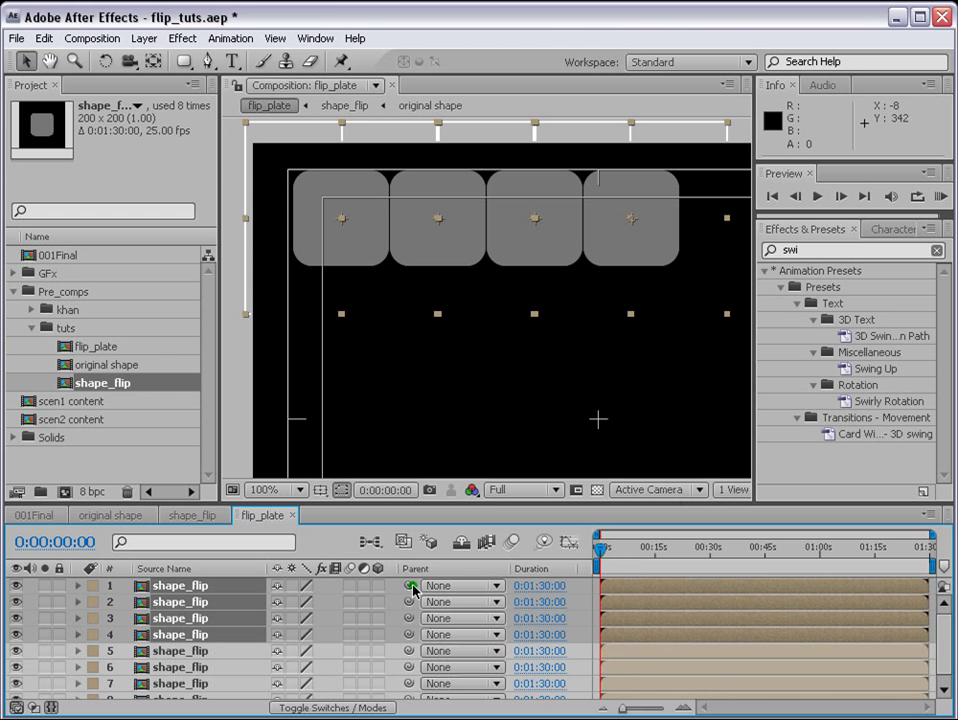
drag(474, 492, 475, 472)
scroll(488, 370, down, 2)
drag(480, 375, 445, 361)
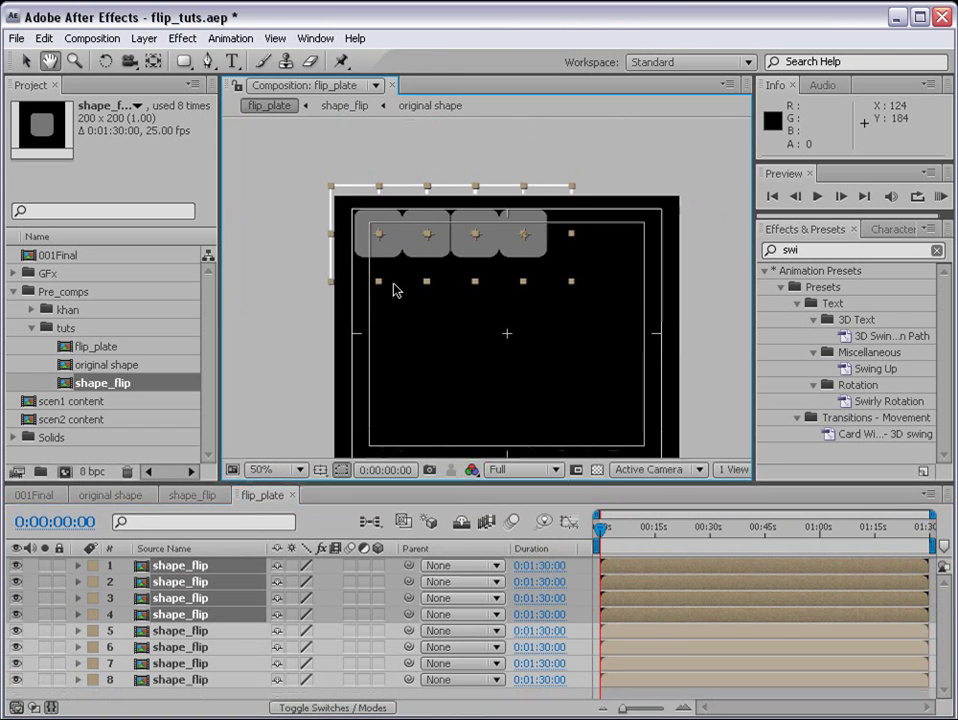
drag(430, 258, 624, 272)
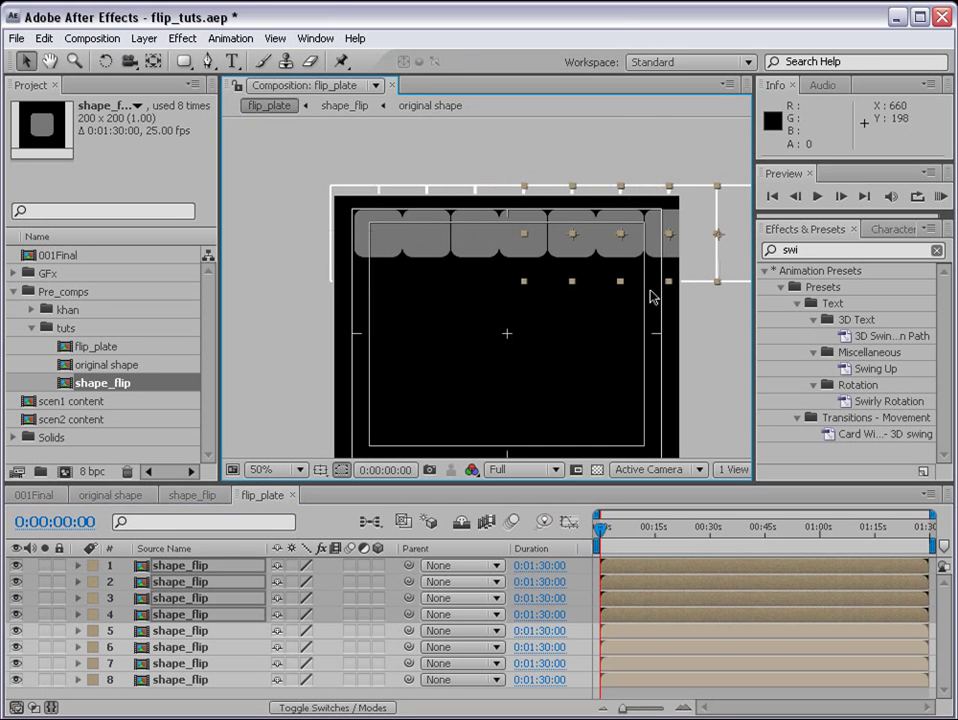
click(648, 267)
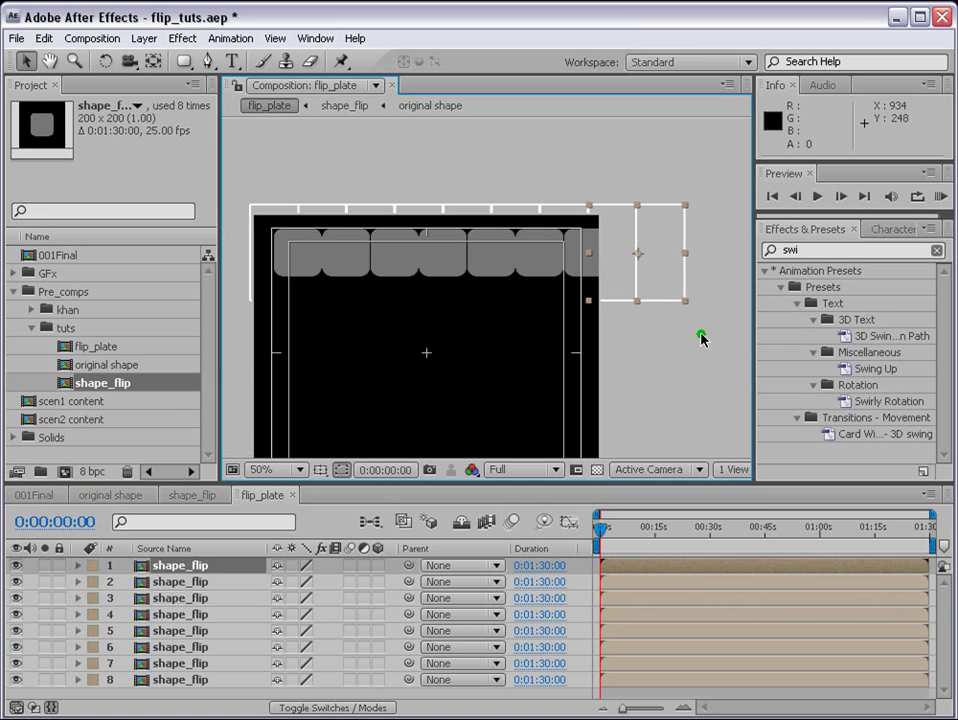
key(Delete)
drag(579, 336, 601, 282)
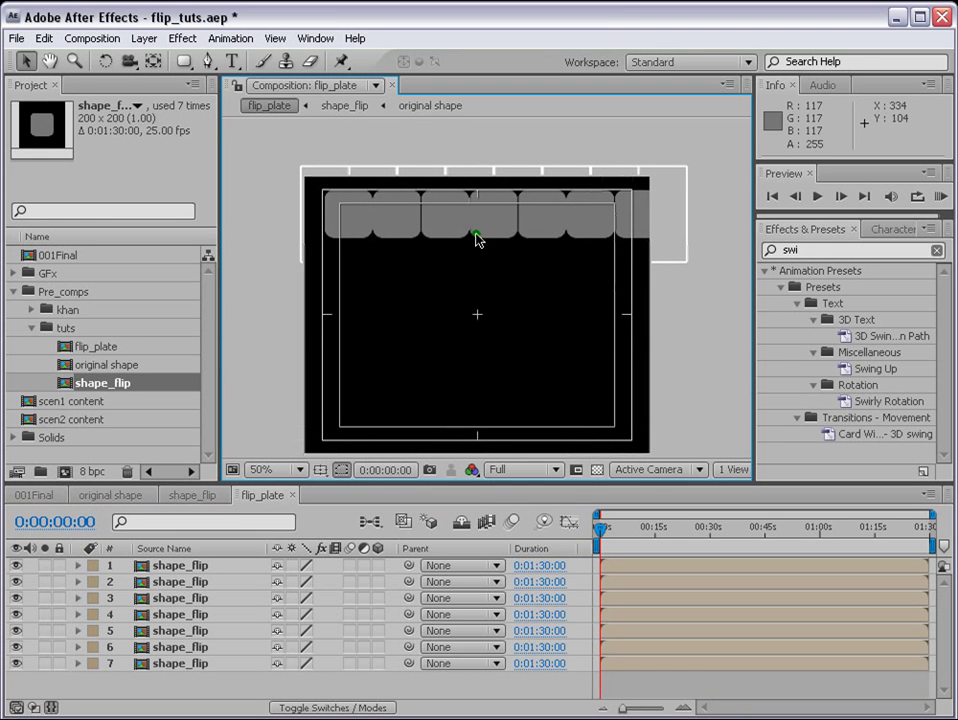
- Set the composition width to 820 px, giving 820 × 656 with aspect locked
click(93, 38)
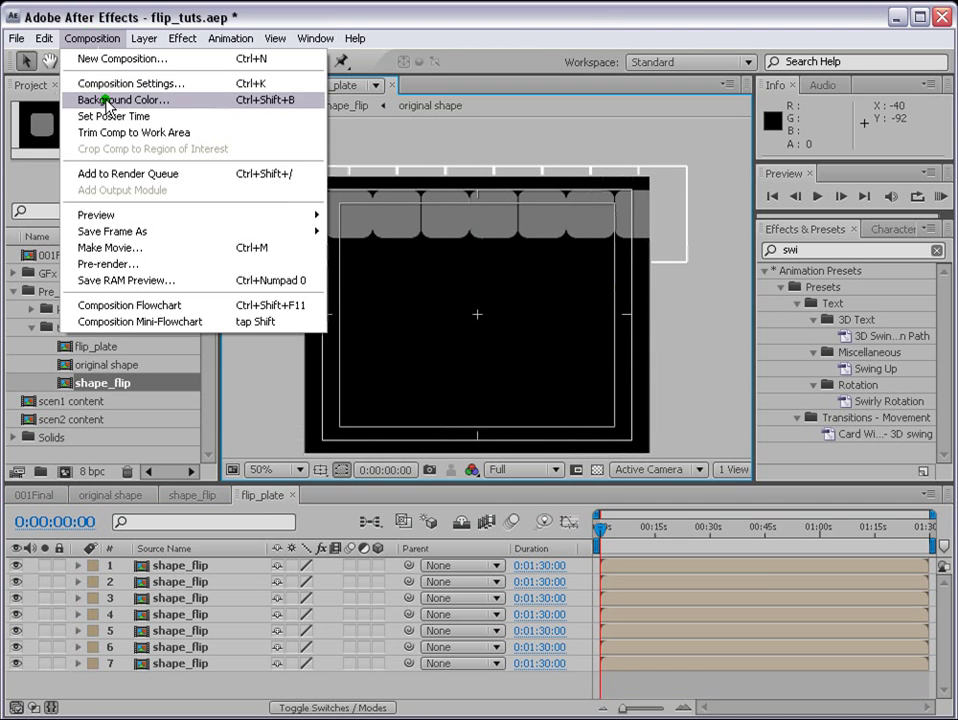
click(110, 84)
click(414, 273)
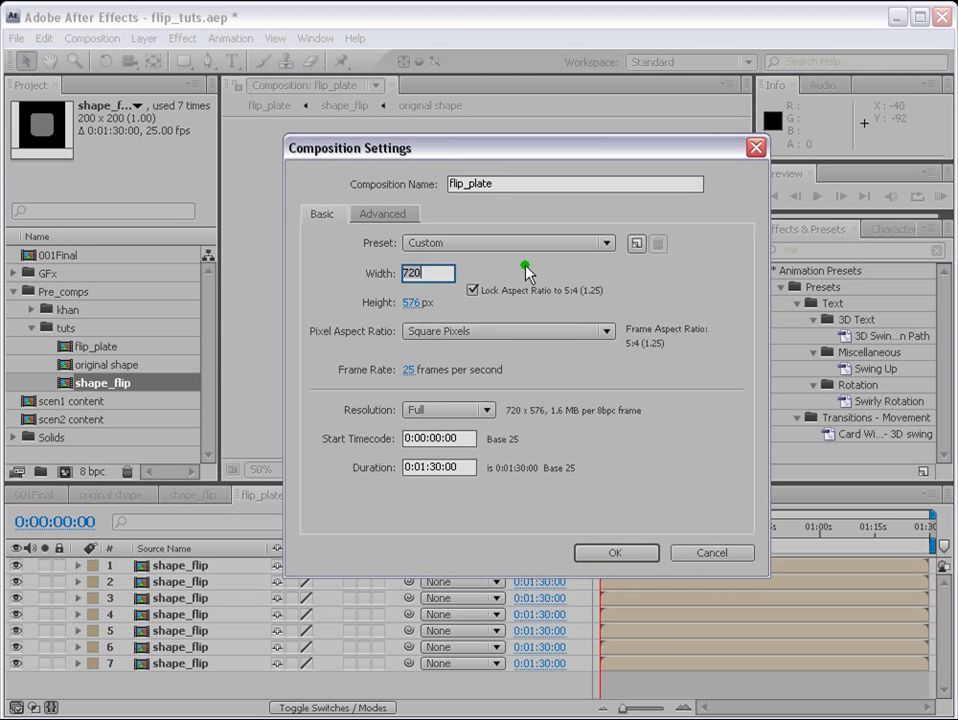
text(8)
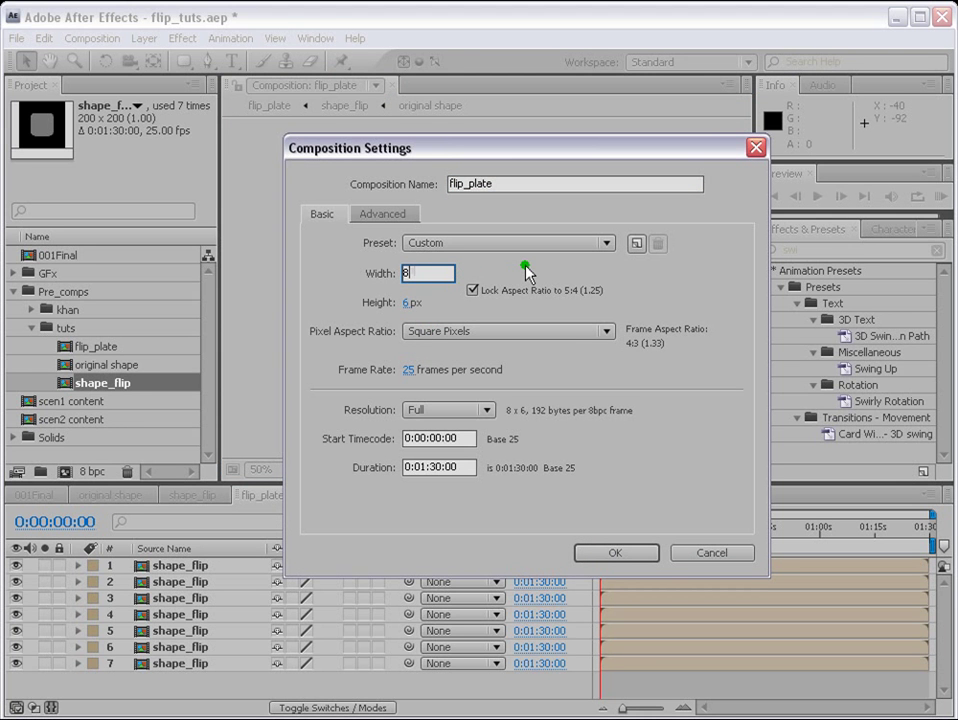
text(20)
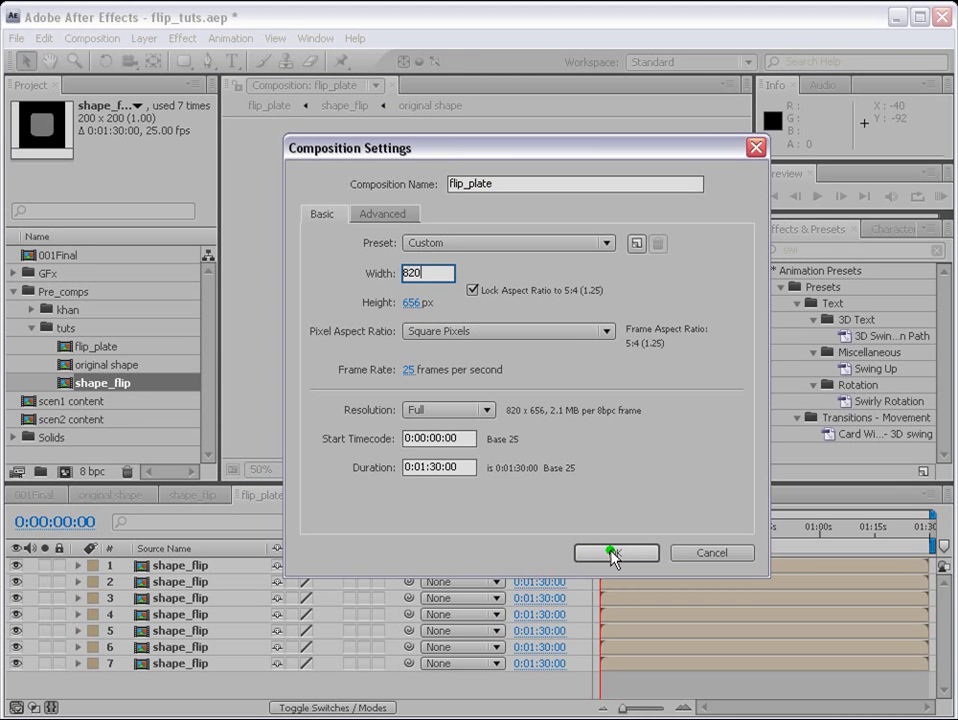
click(610, 556)
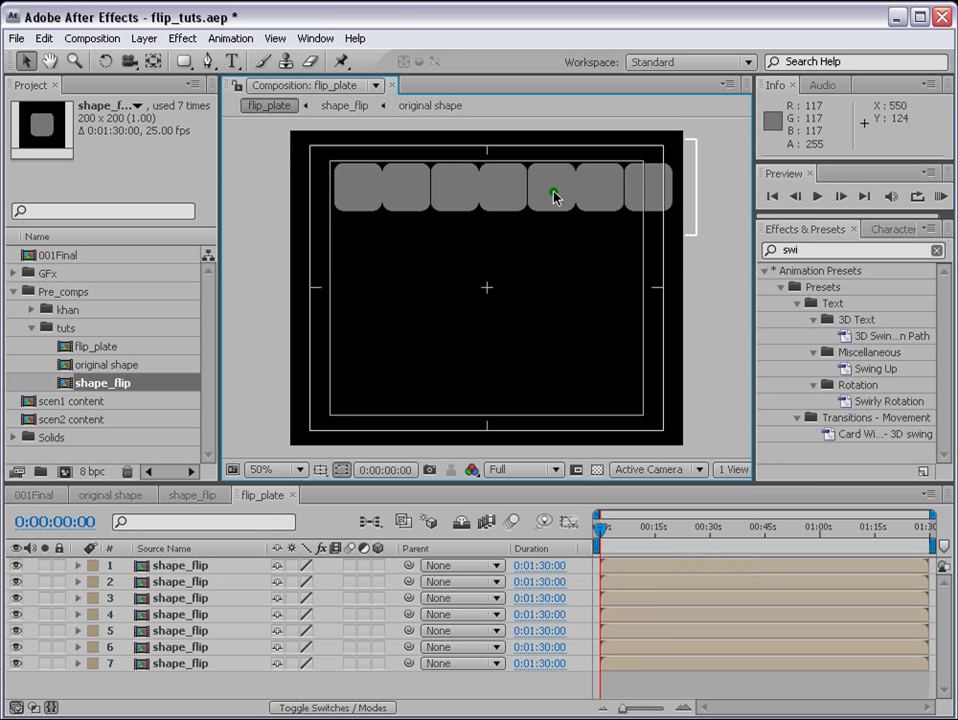
- Select all seven tiles and shift-nudge the row left and up
drag(631, 668, 637, 567)
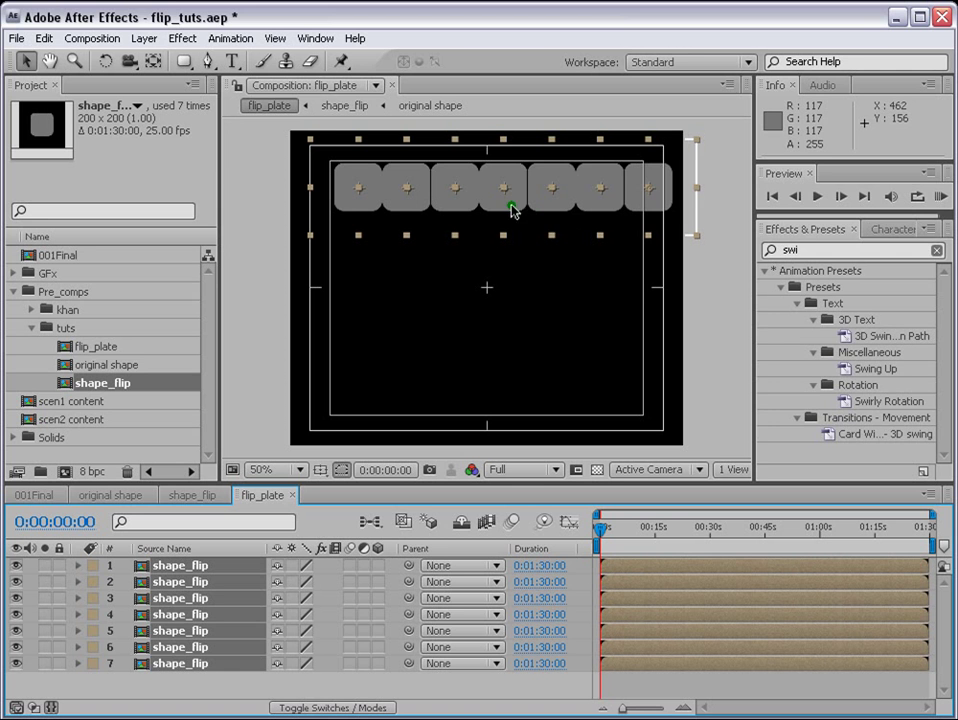
key(shift+Left)
key(shift+Left)
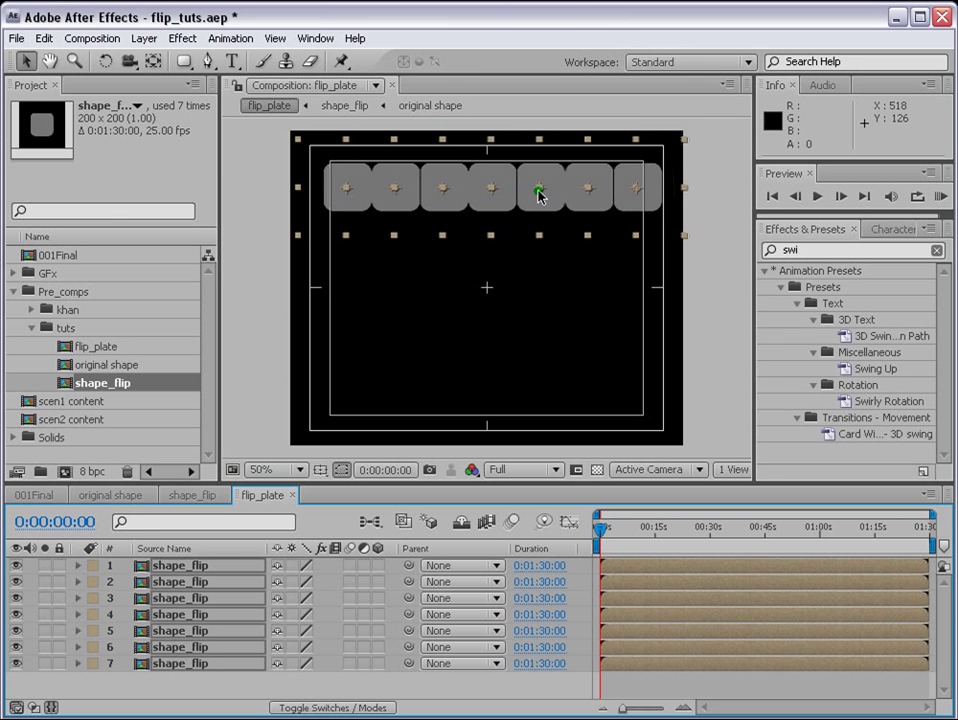
key(shift+Left)
key(shift+Up)
key(shift+Up)
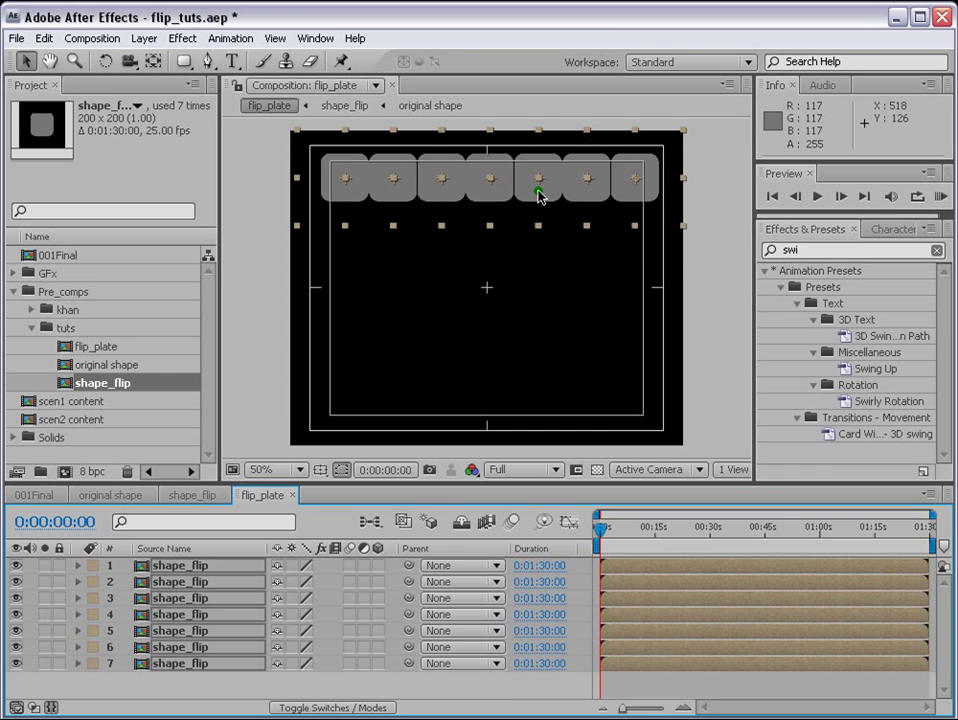
- Check each tile, move layer 1's tile right one tile width, and reselect all seven
click(622, 664)
click(622, 648)
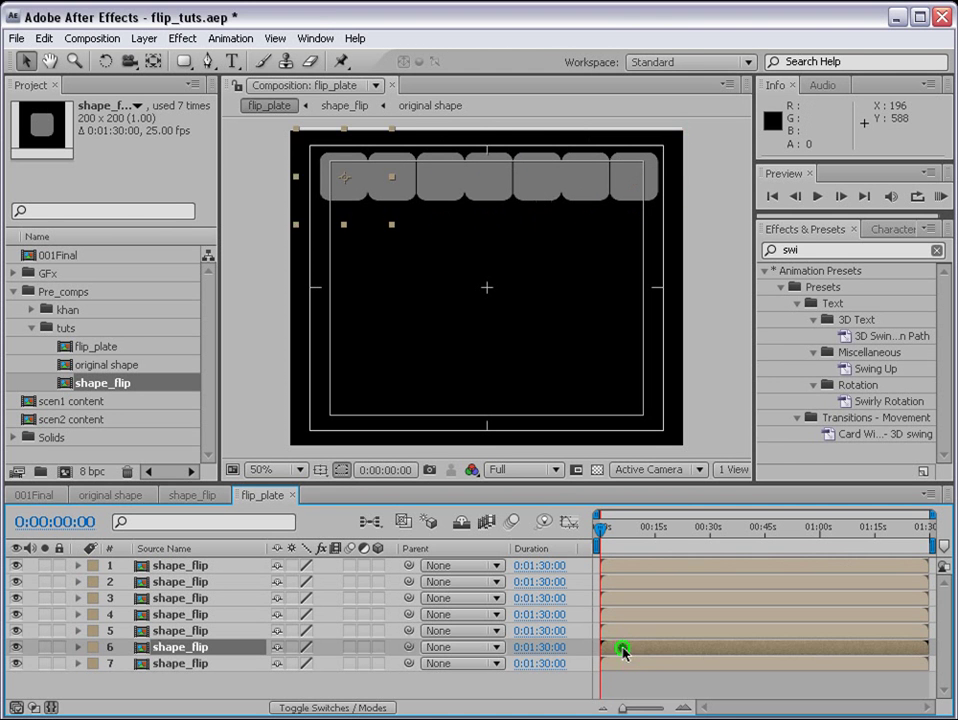
click(625, 631)
click(625, 614)
click(625, 598)
click(626, 582)
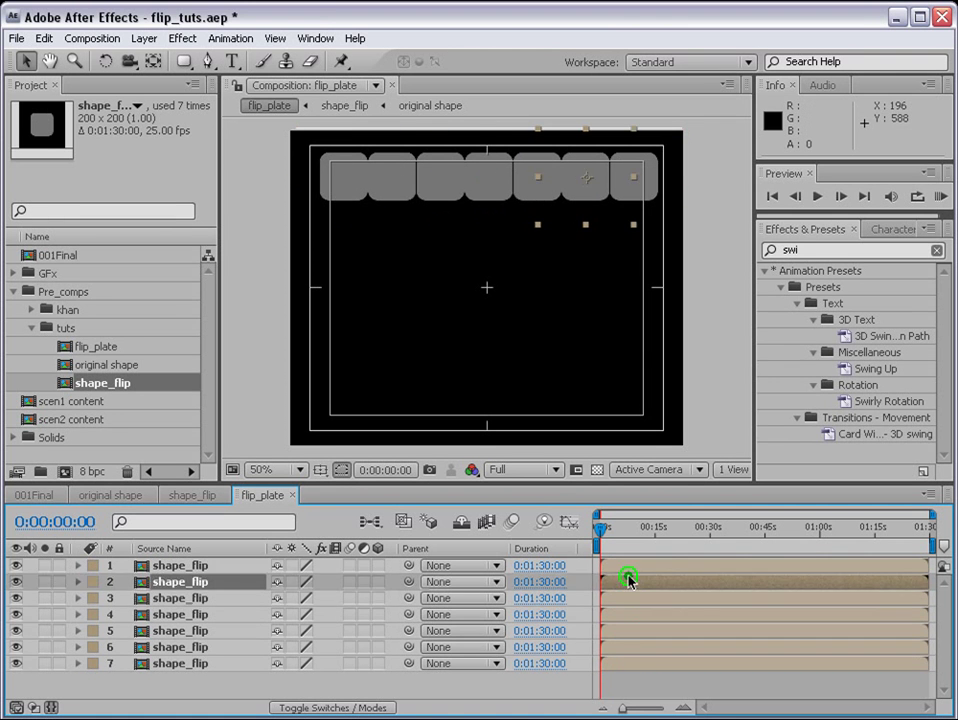
click(629, 566)
drag(338, 180, 385, 184)
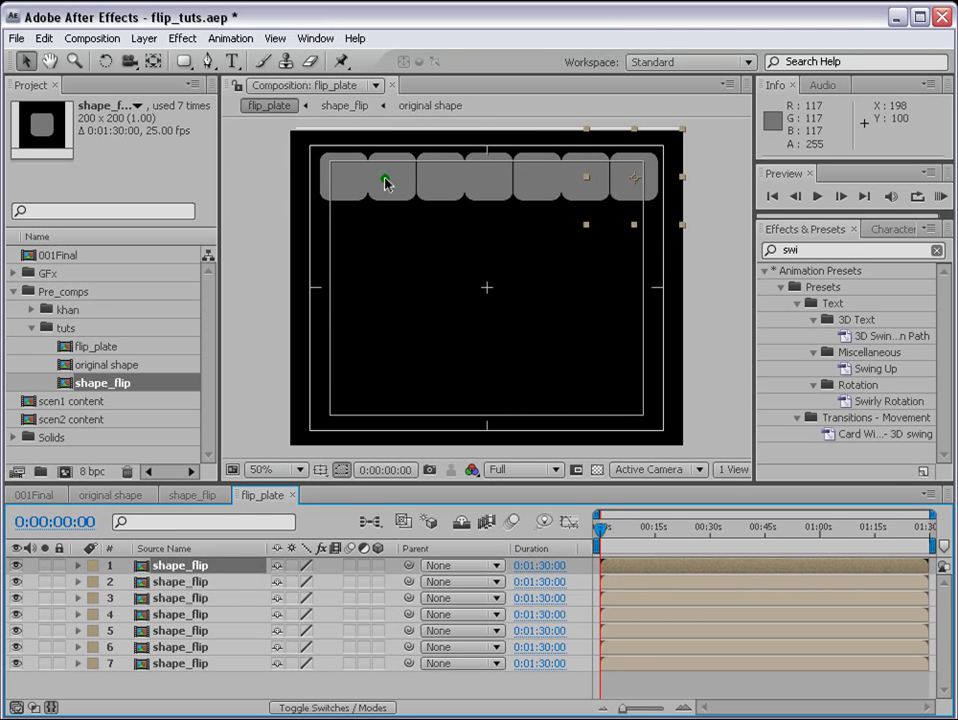
shift+click(190, 665)
- Duplicate the seven tiles into a second row directly below the first
key(ctrl+d)
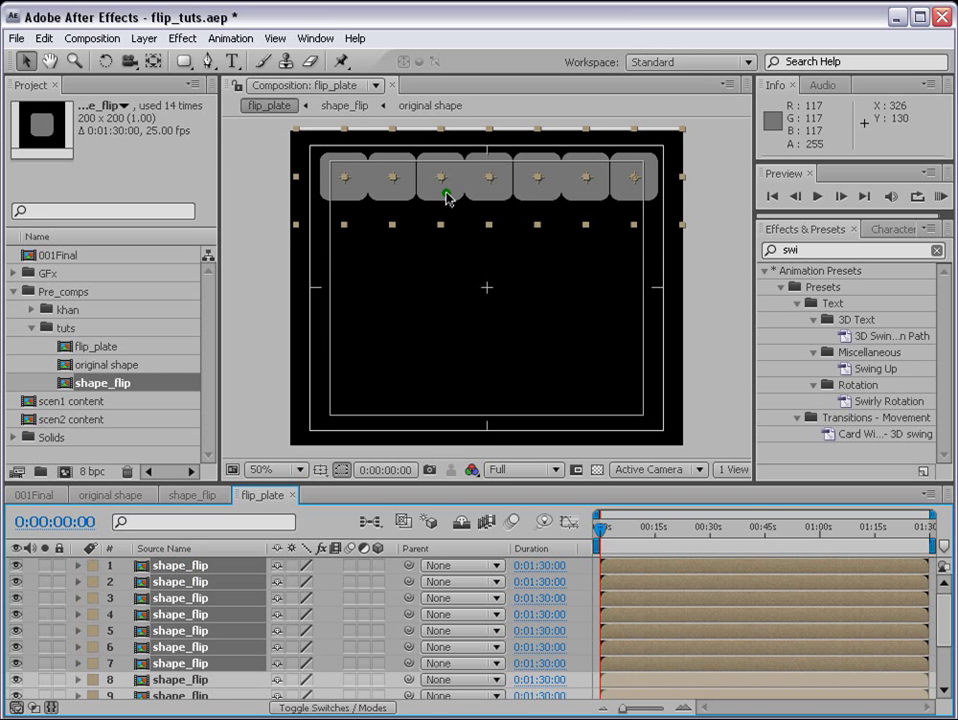
drag(447, 197, 449, 252)
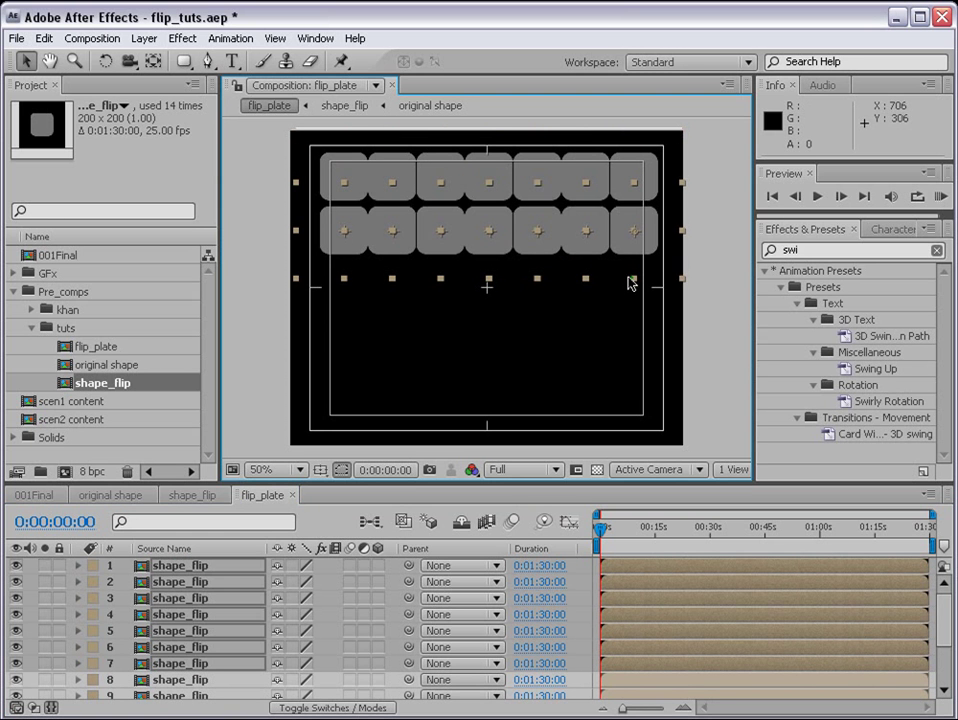
drag(265, 483, 265, 421)
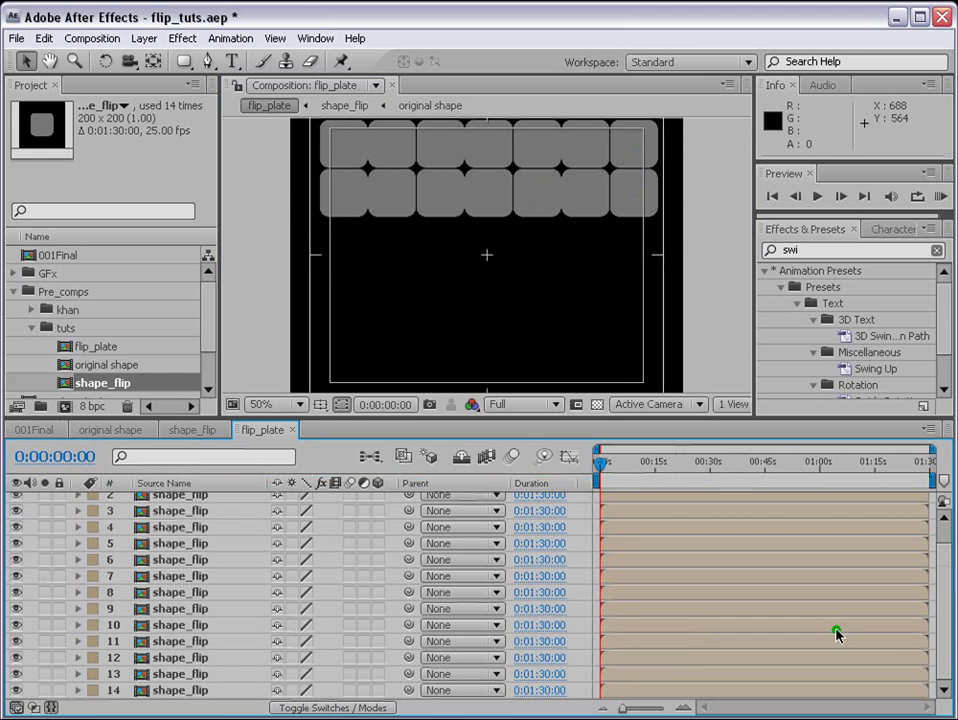
click(178, 695)
scroll(943, 630, up, 1)
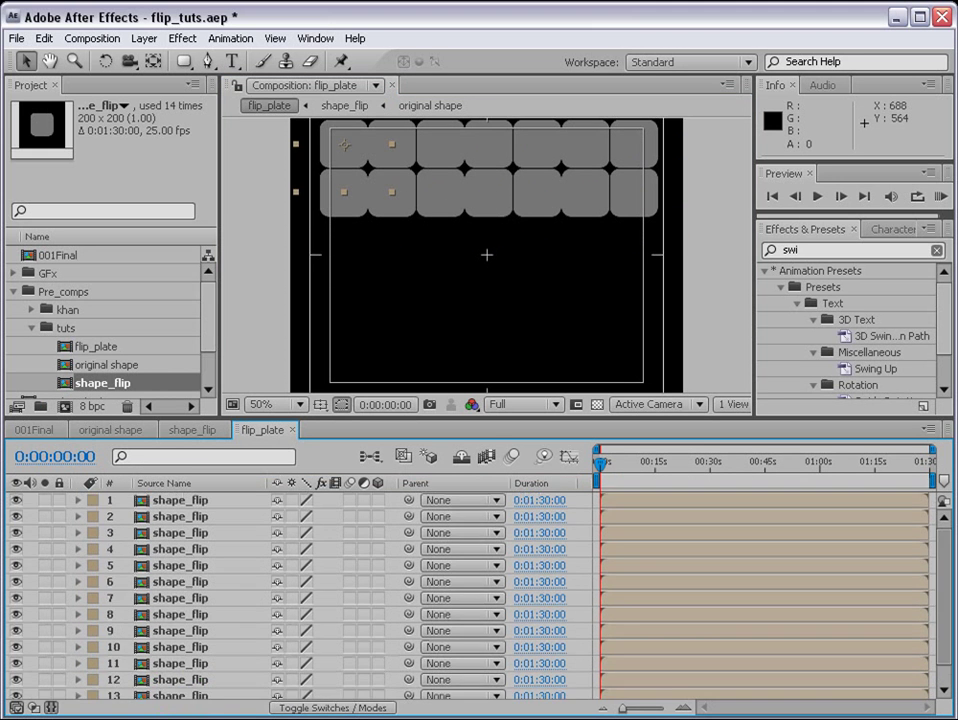
click(346, 549)
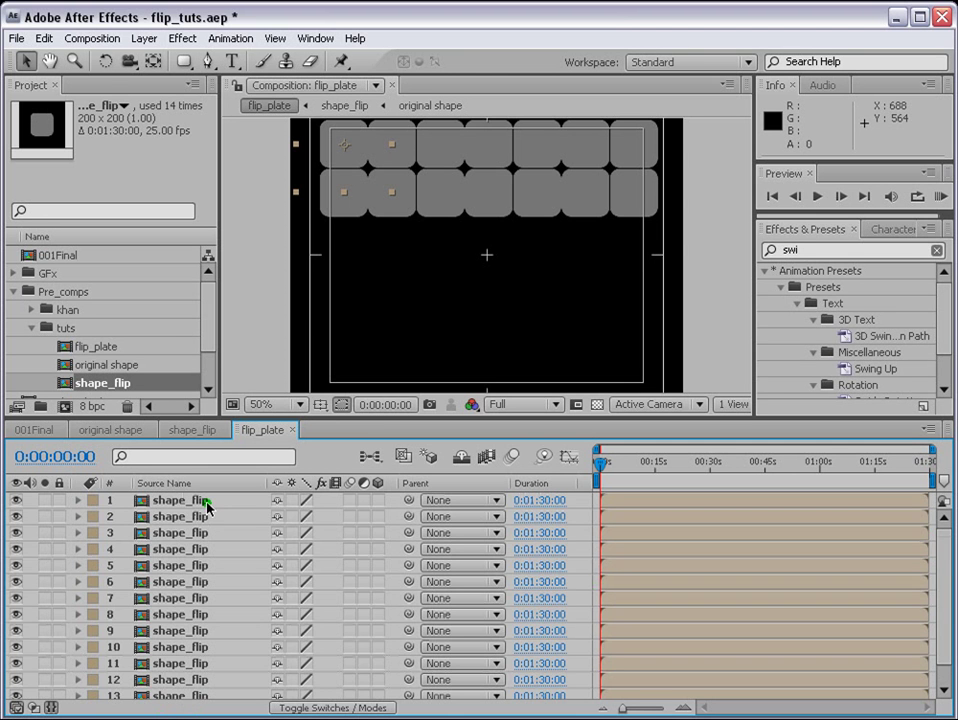
key(ctrl+a)
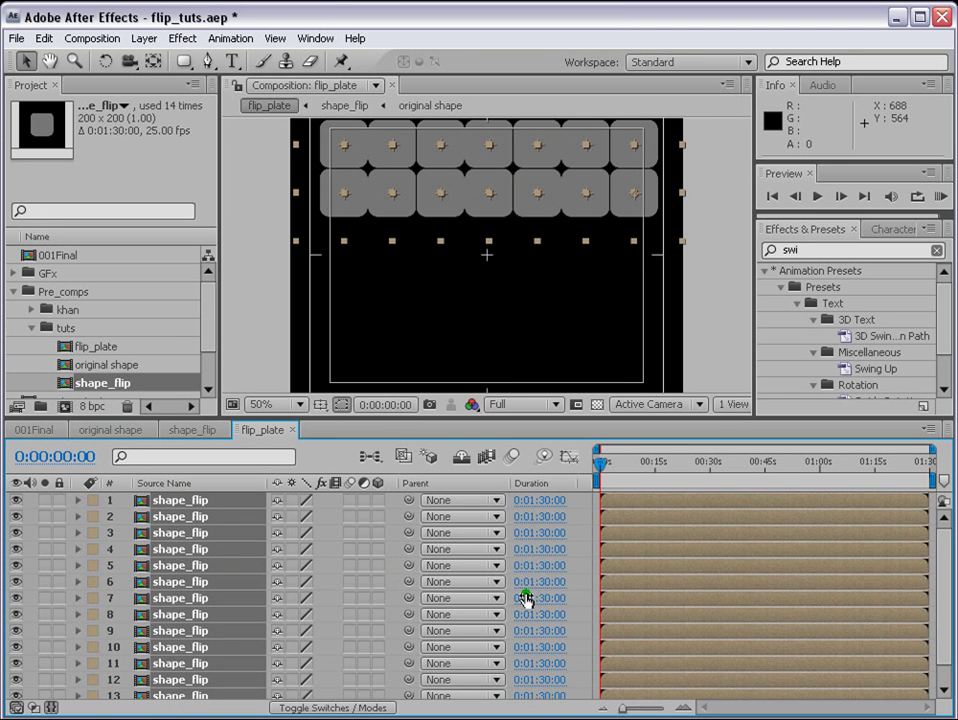
- Duplicate the tiles and move the copies down into the remaining rows, nudging them into line
key(ctrl+d)
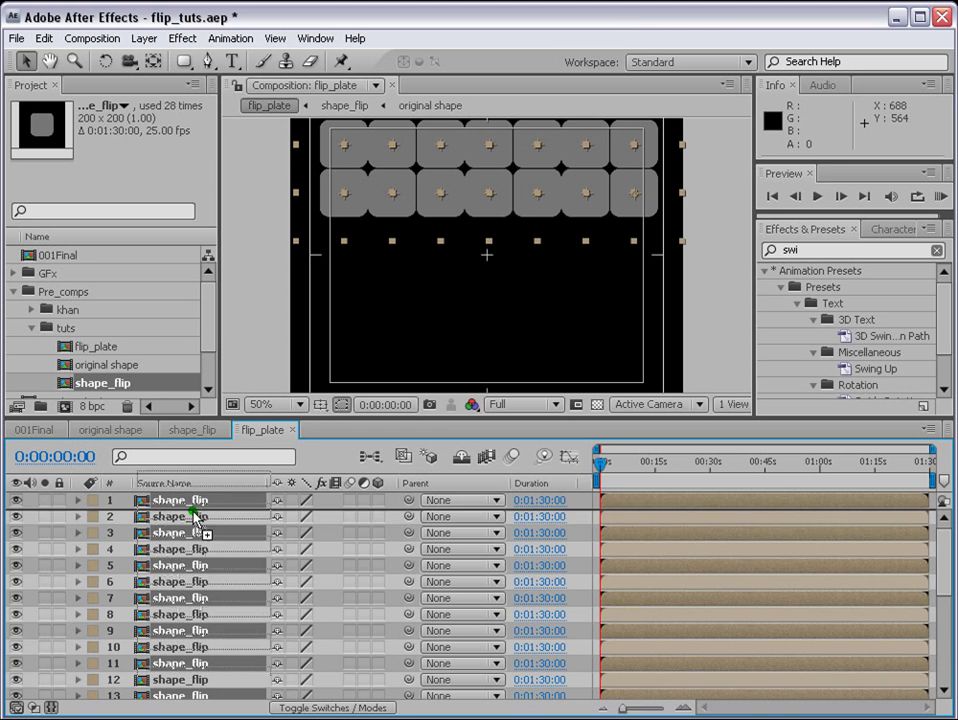
key(ctrl+a)
drag(407, 216, 402, 329)
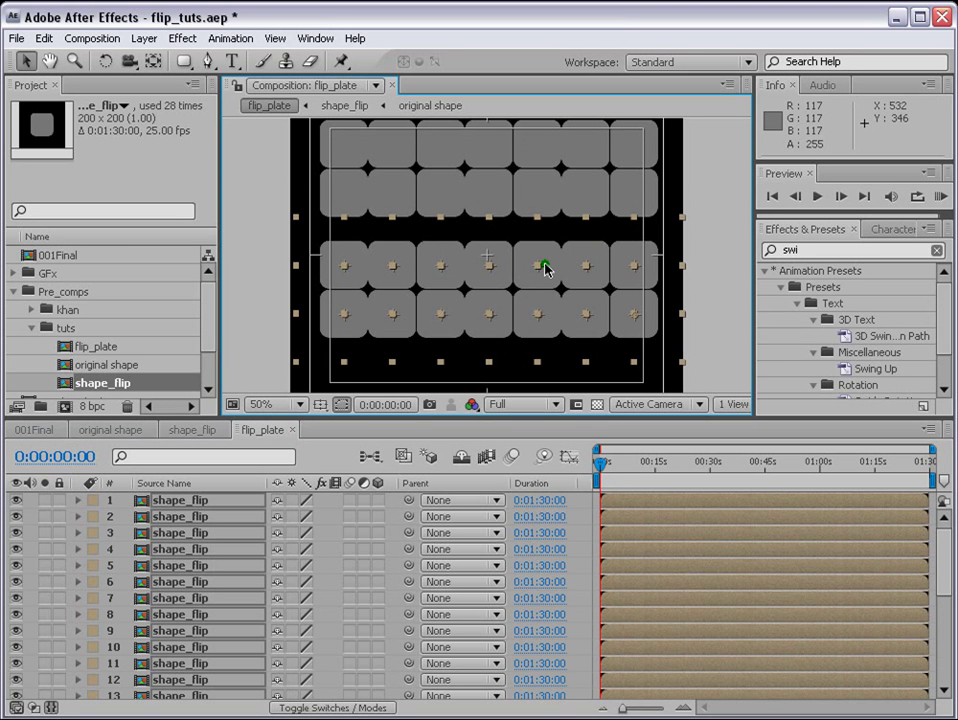
key(shift+Up)
key(shift+Up)
key(shift+Up)
key(shift+Up)
key(shift+Up)
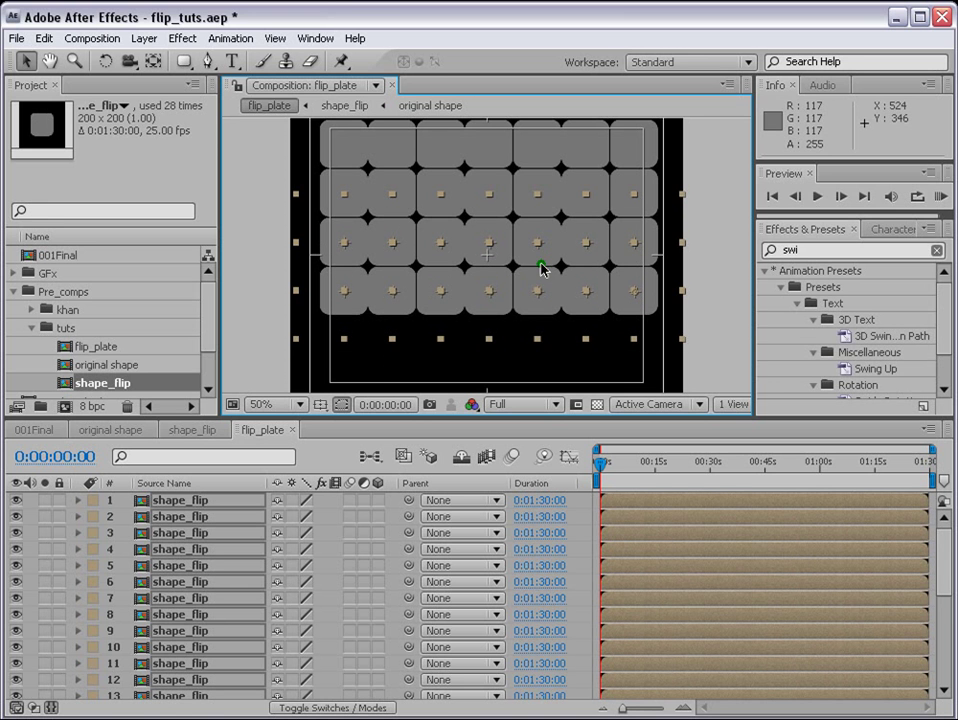
ctrl+click(199, 518)
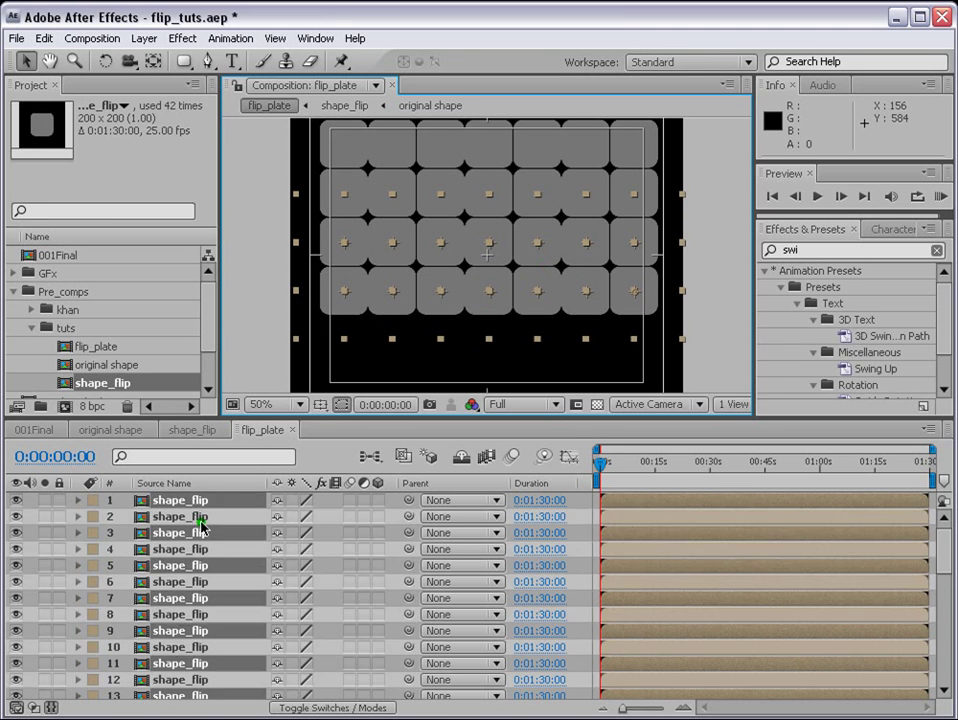
key(ctrl+a)
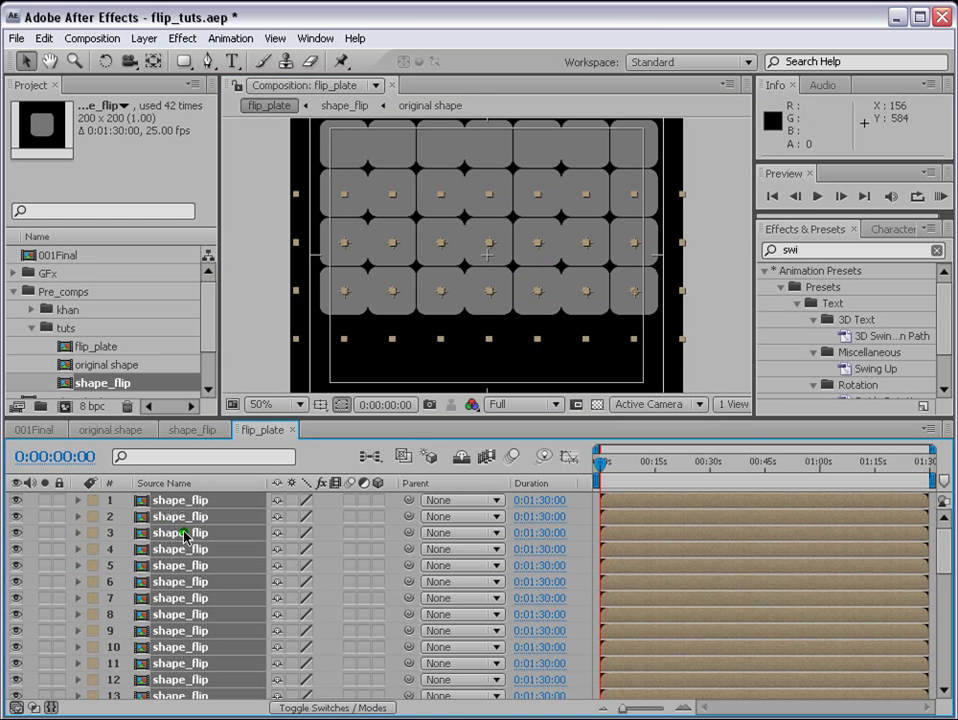
click(401, 310)
drag(401, 310, 400, 395)
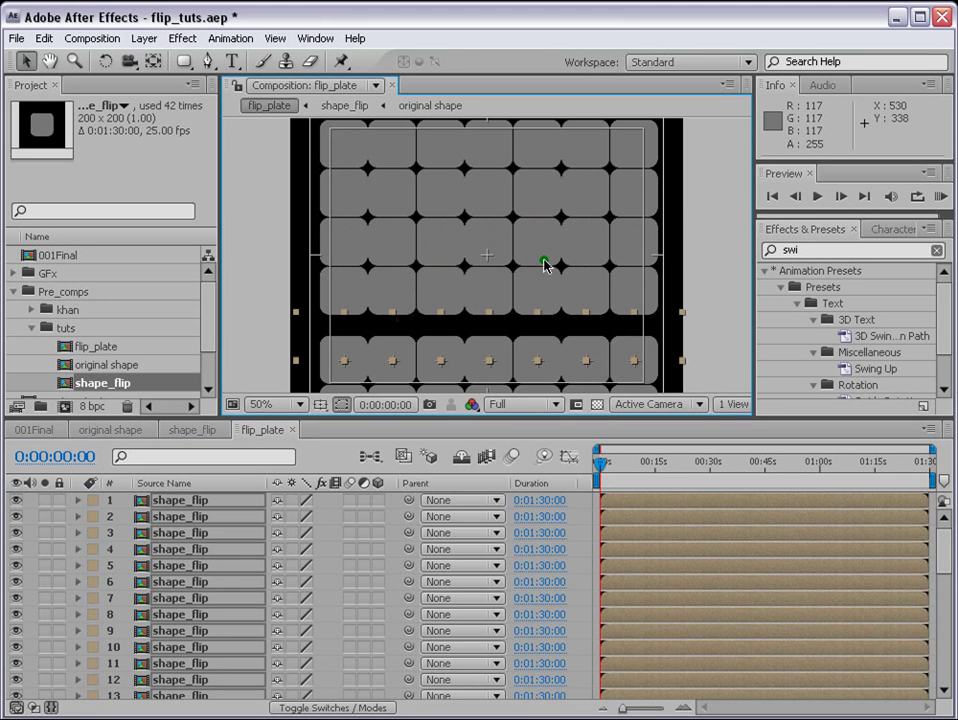
key(shift+Up)
key(shift+Up)
key(shift+Up)
key(shift+Up)
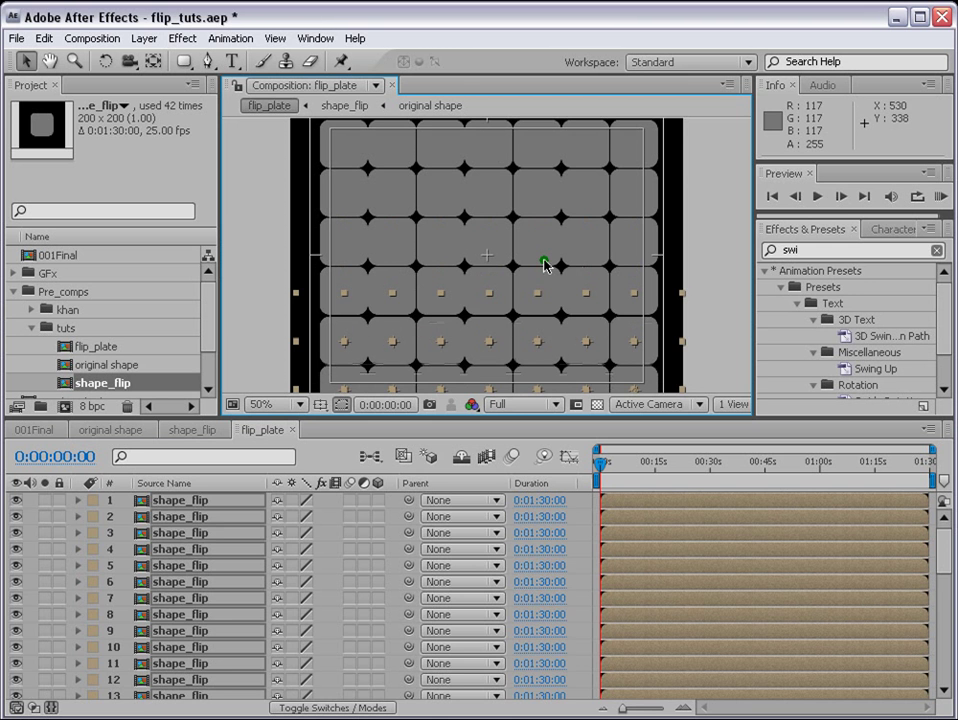
- Select all 42 tile layers and pan and zoom to inspect the full grid
scroll(947, 684, down, 10)
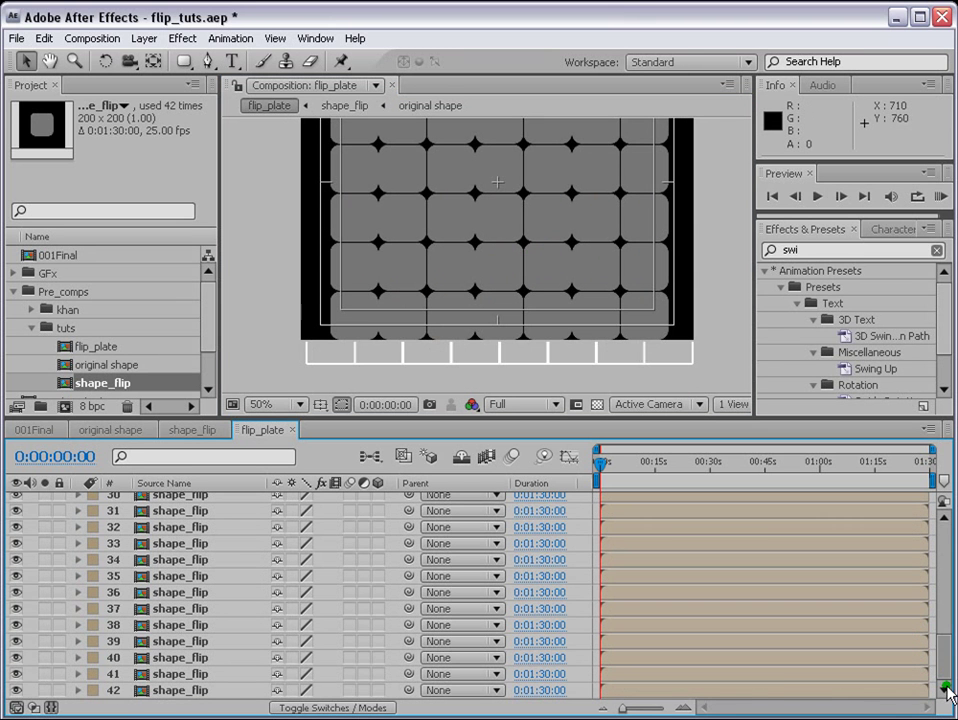
click(787, 692)
scroll(945, 652, up, 10)
key(ctrl+a)
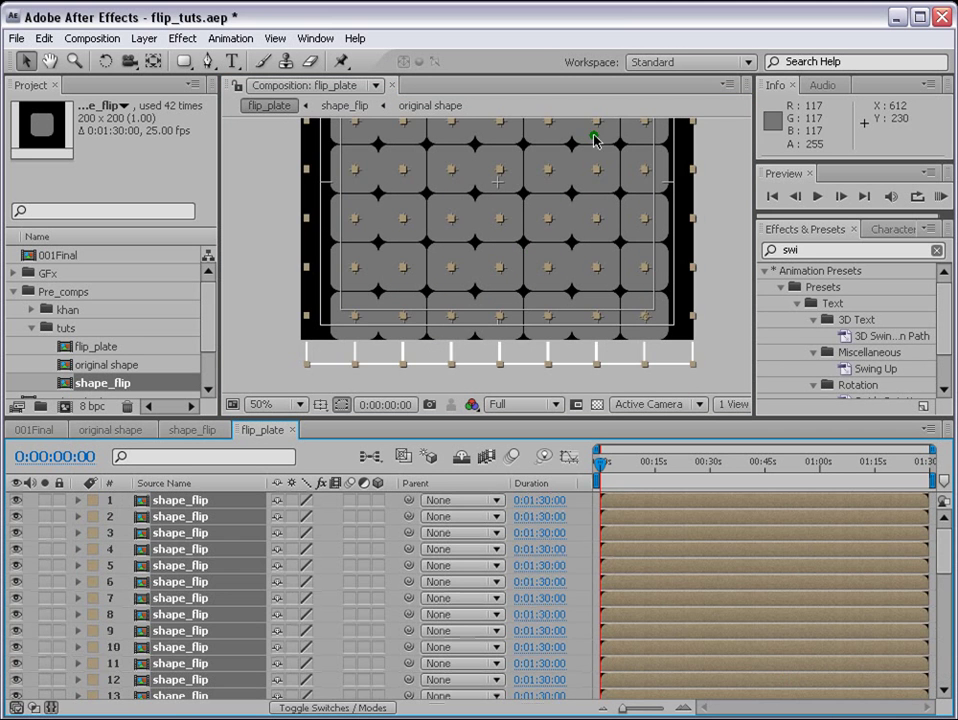
key(h)
drag(594, 132, 543, 257)
key(v)
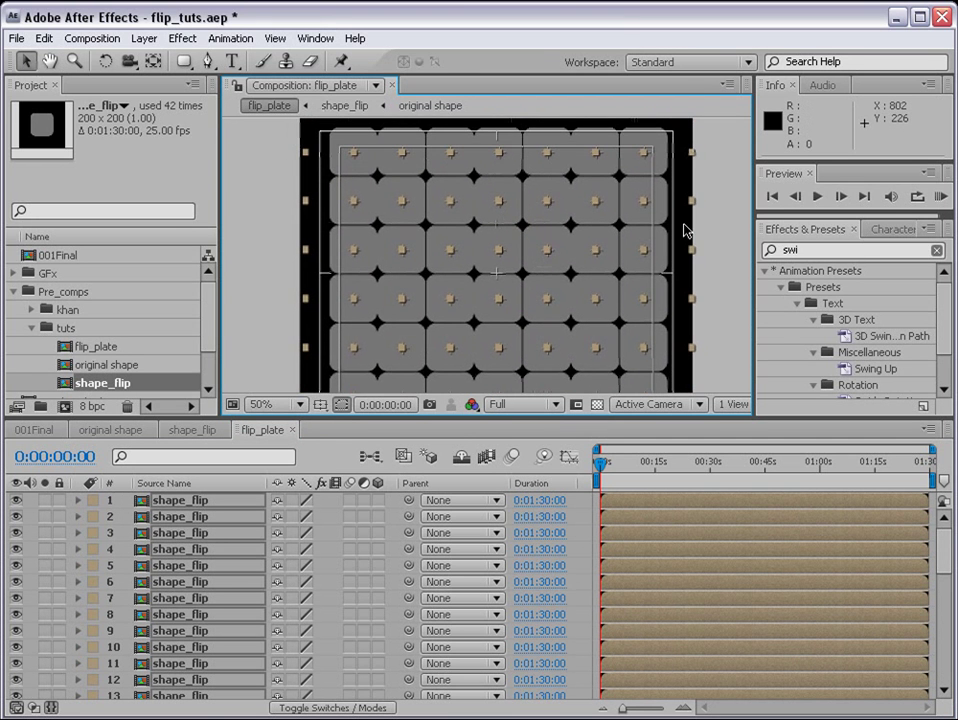
key(comma)
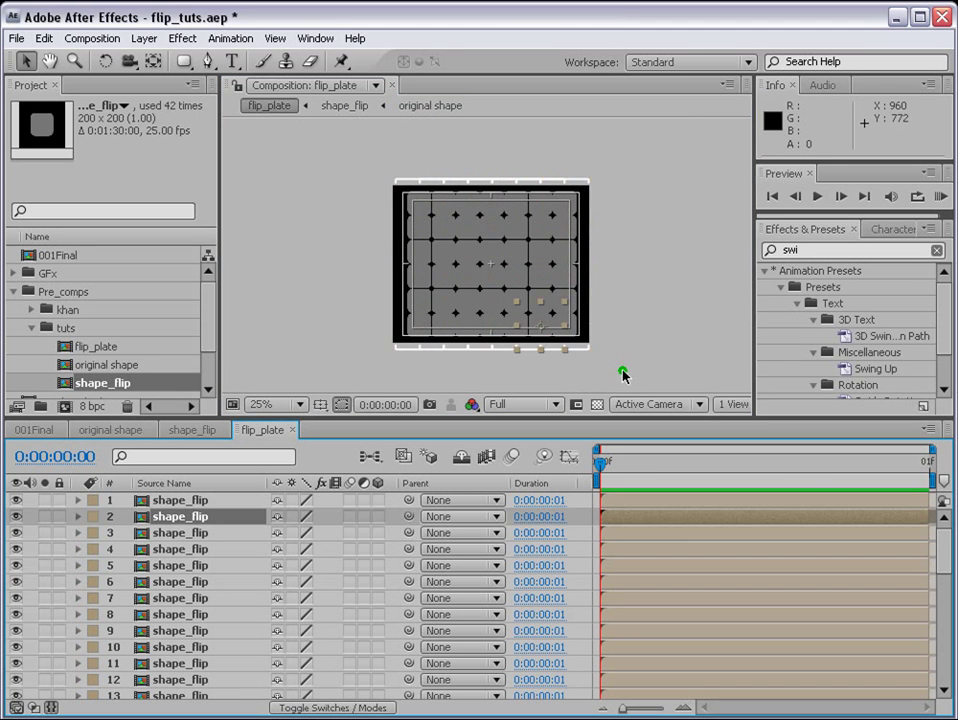
key(period)
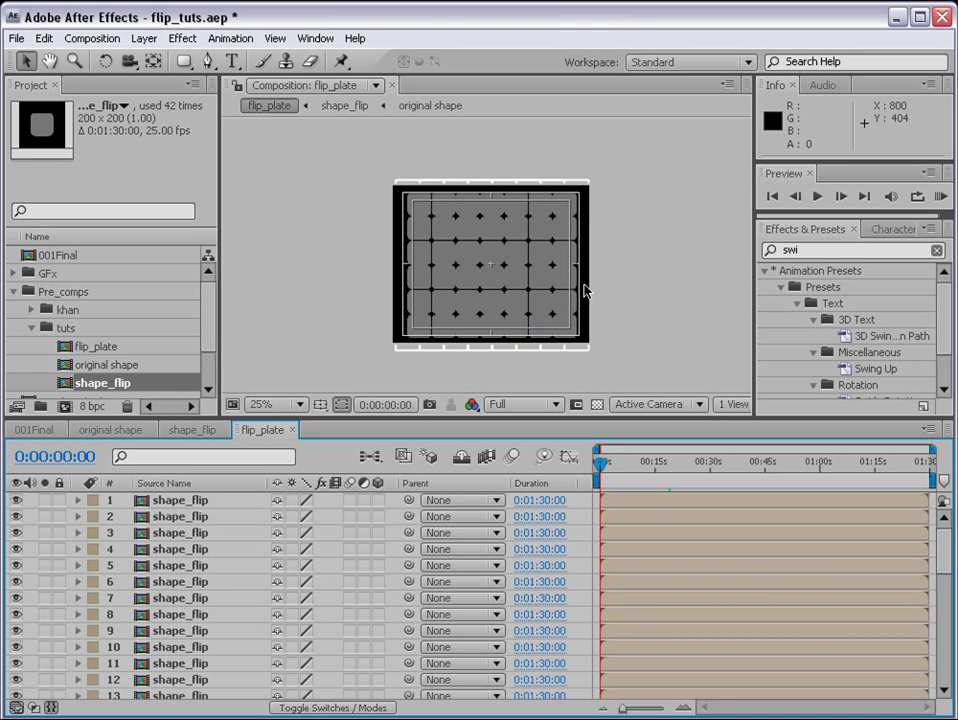
key(period)
- Jump to 0:00:00:15 and end the work area at that frame
key(comma)
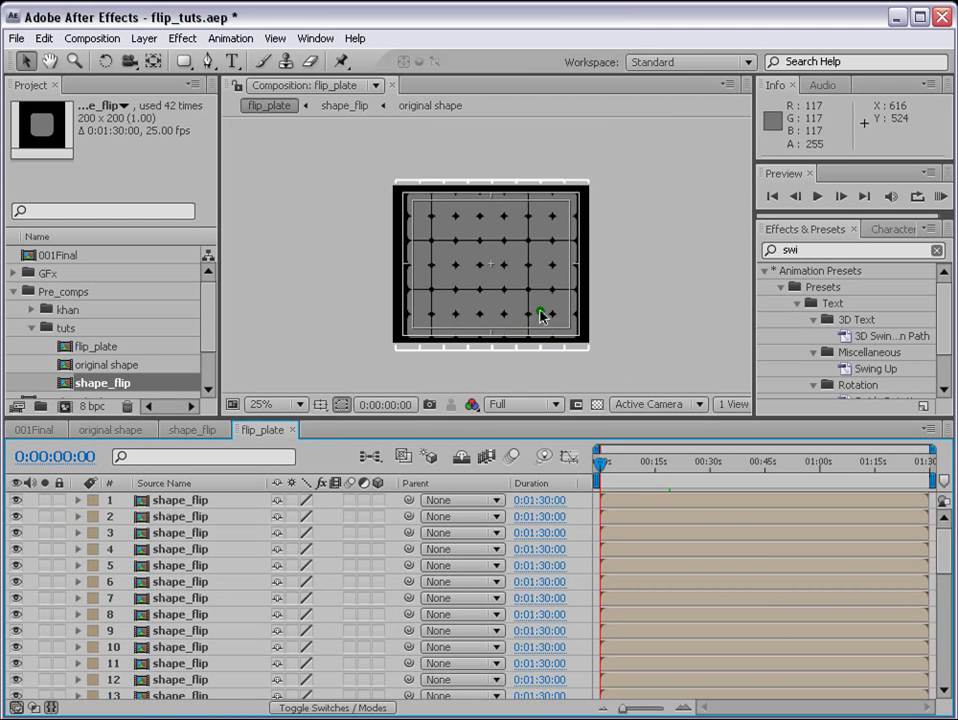
drag(541, 316, 552, 284)
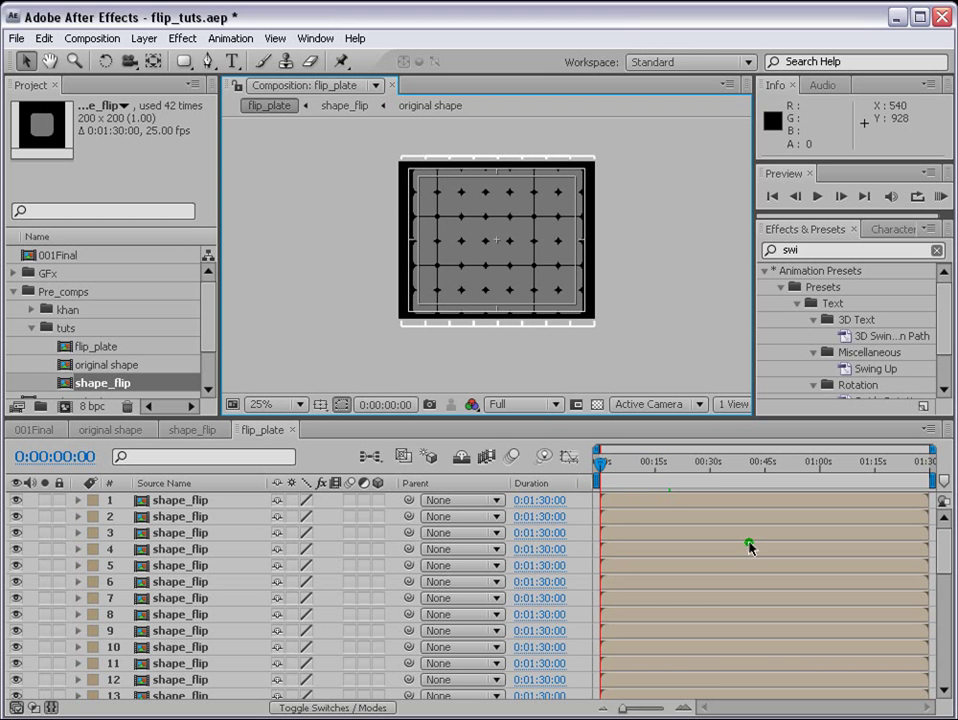
key(alt+shift+j)
click(554, 284)
key(BackSpace)
key(BackSpace)
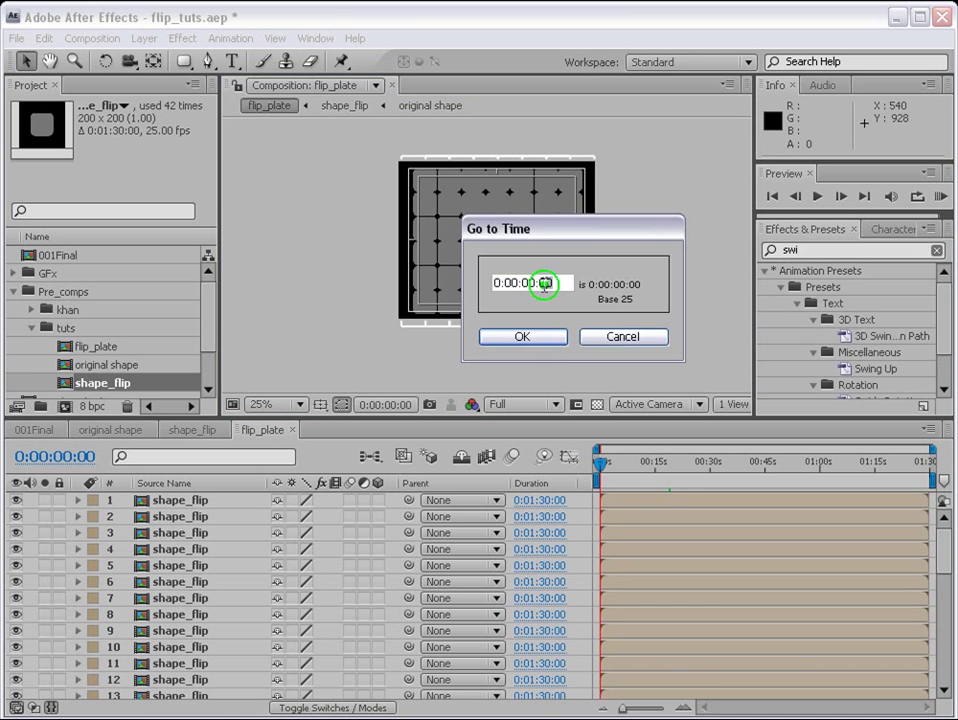
text(30)
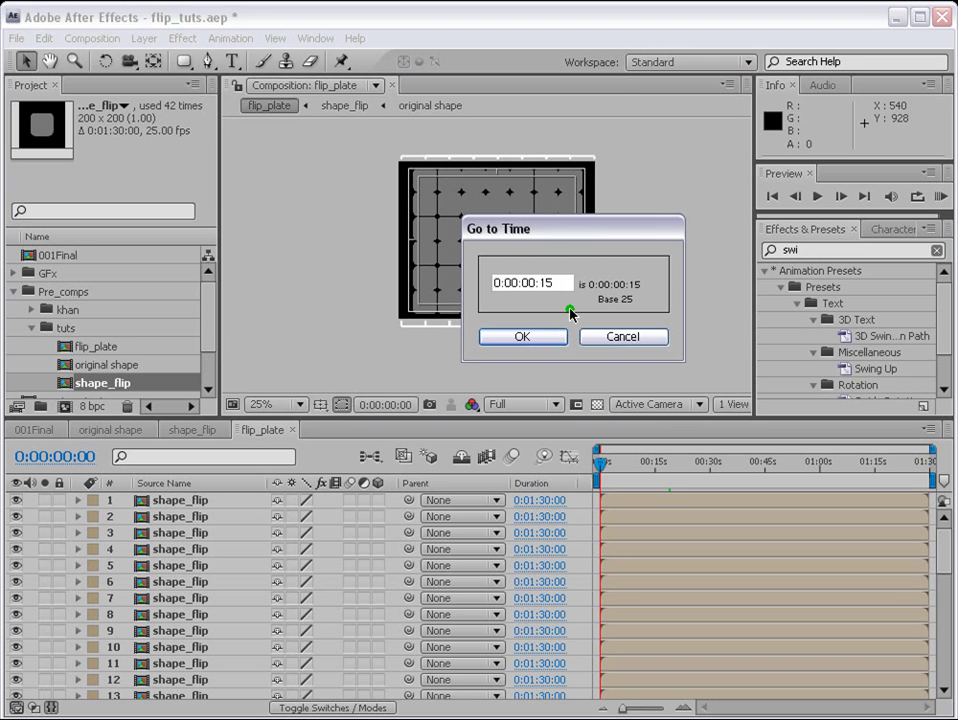
click(553, 336)
click(599, 466)
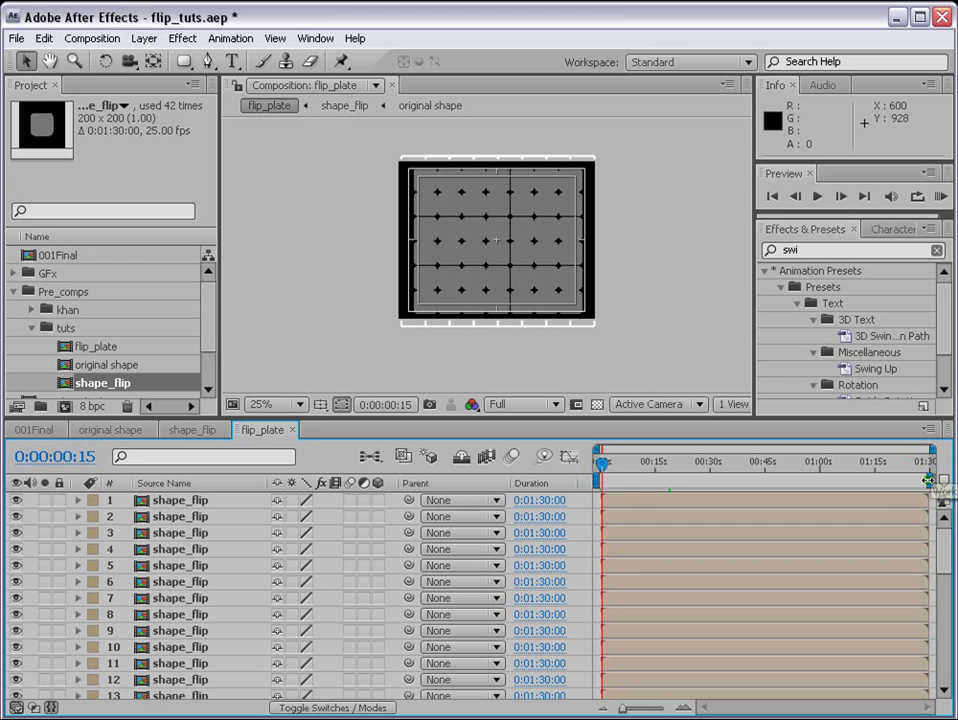
click(620, 500)
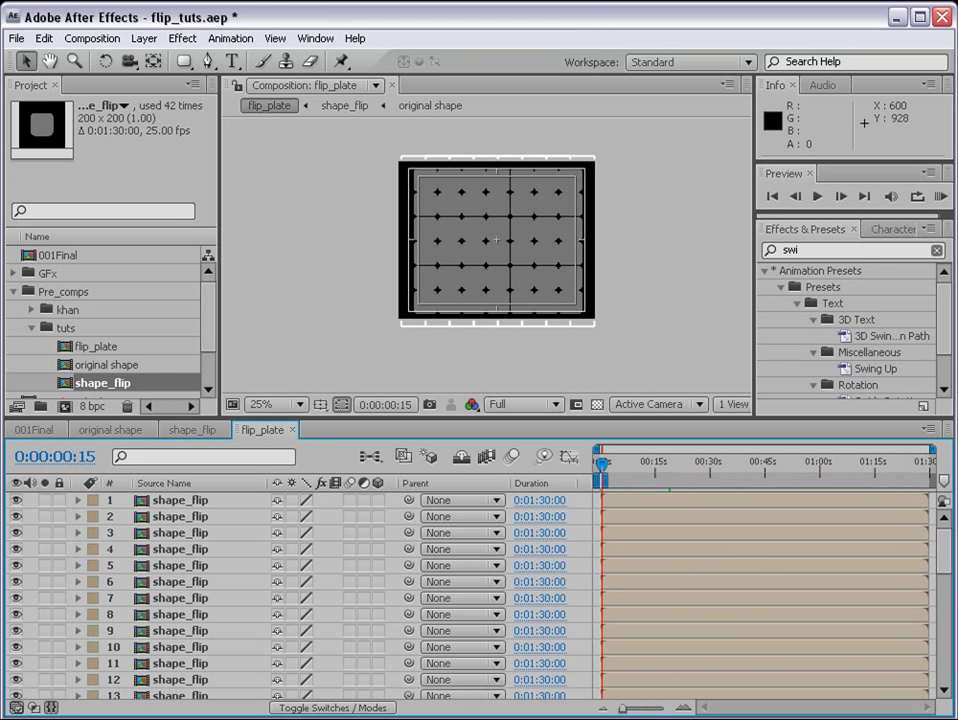
drag(621, 709, 663, 710)
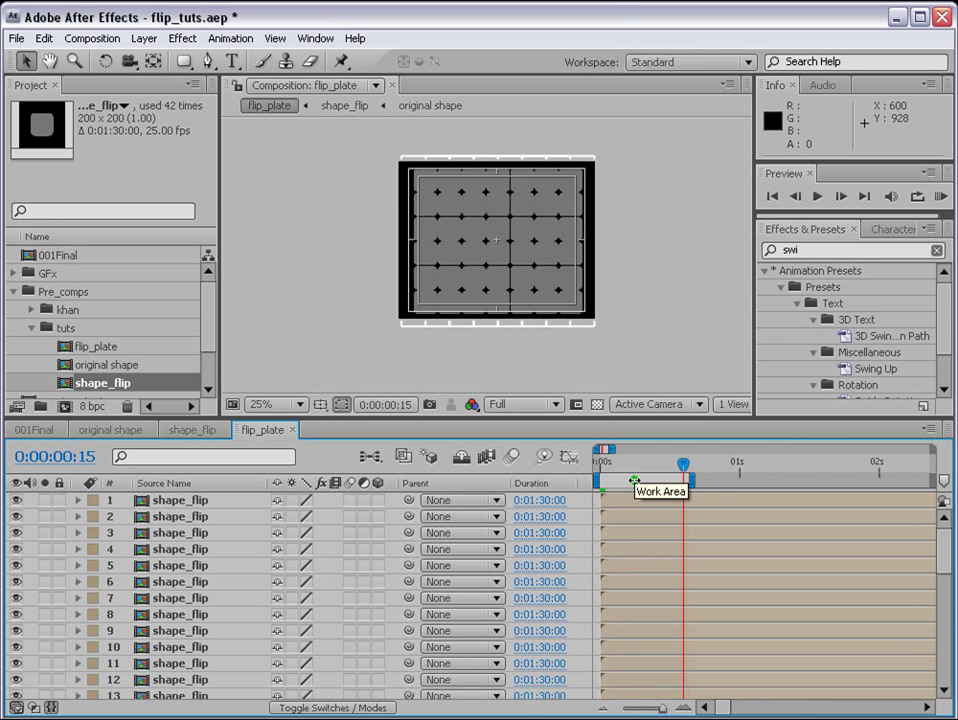
- Trim flip_plate to its work area, then select all 42 shape_flip layers
right_click(635, 481)
click(679, 523)
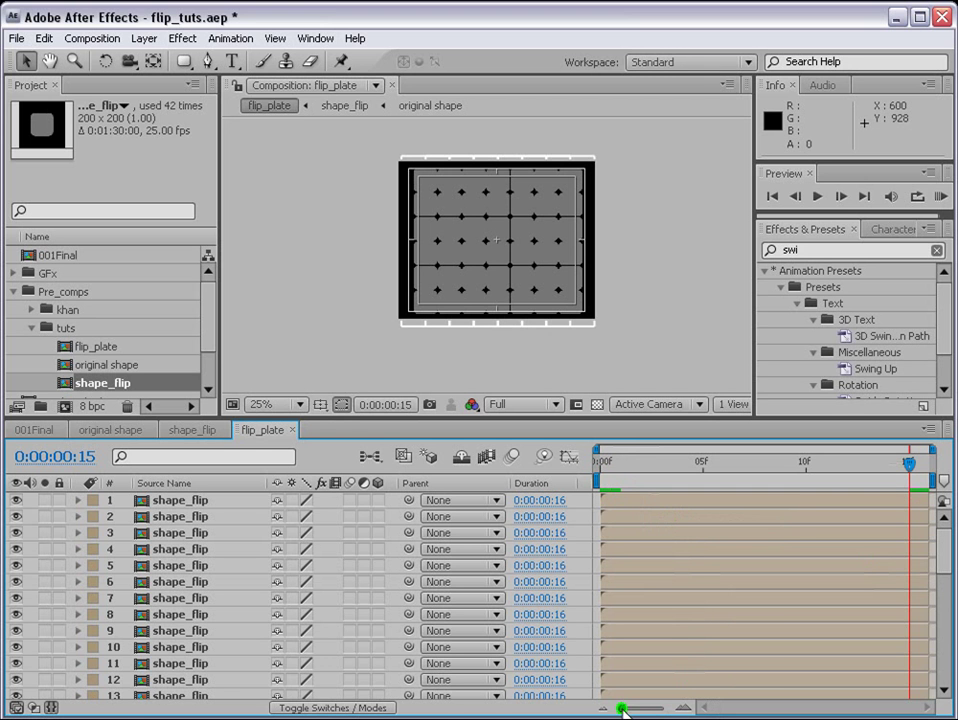
mouse_move(905, 470)
mouse_down()
mouse_move(772, 470)
mouse_move(908, 466)
mouse_up()
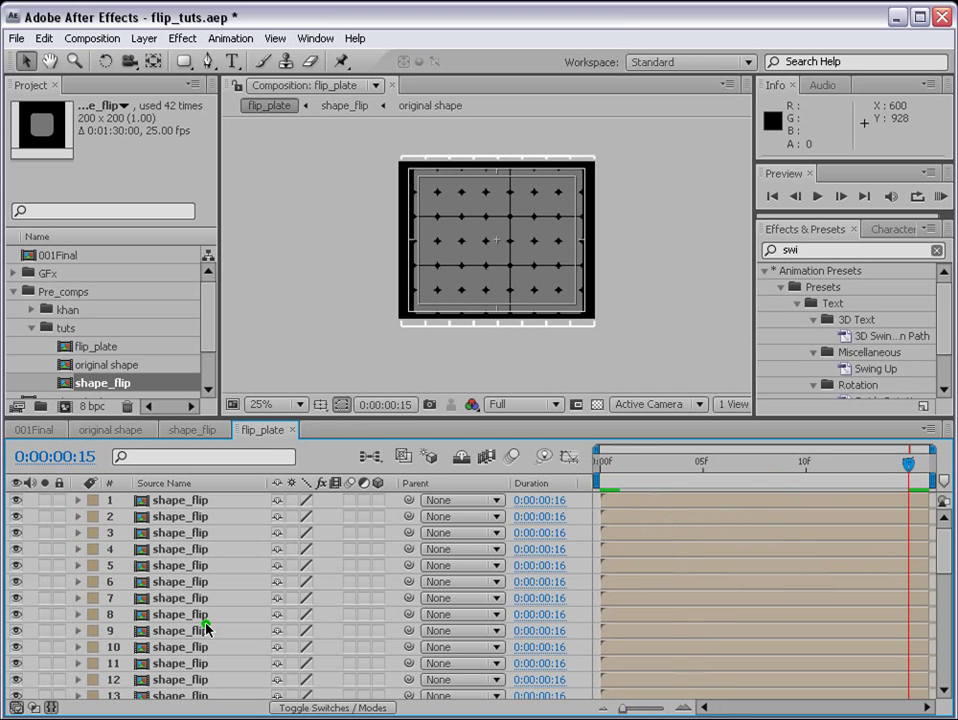
drag(310, 415, 309, 379)
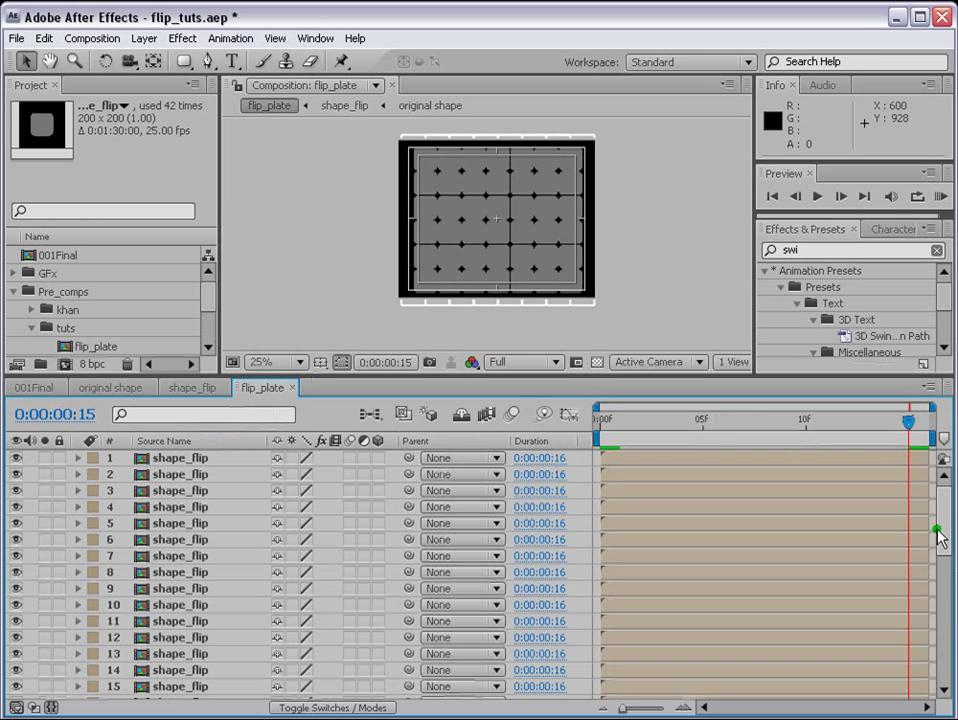
click(192, 694)
drag(940, 534, 945, 466)
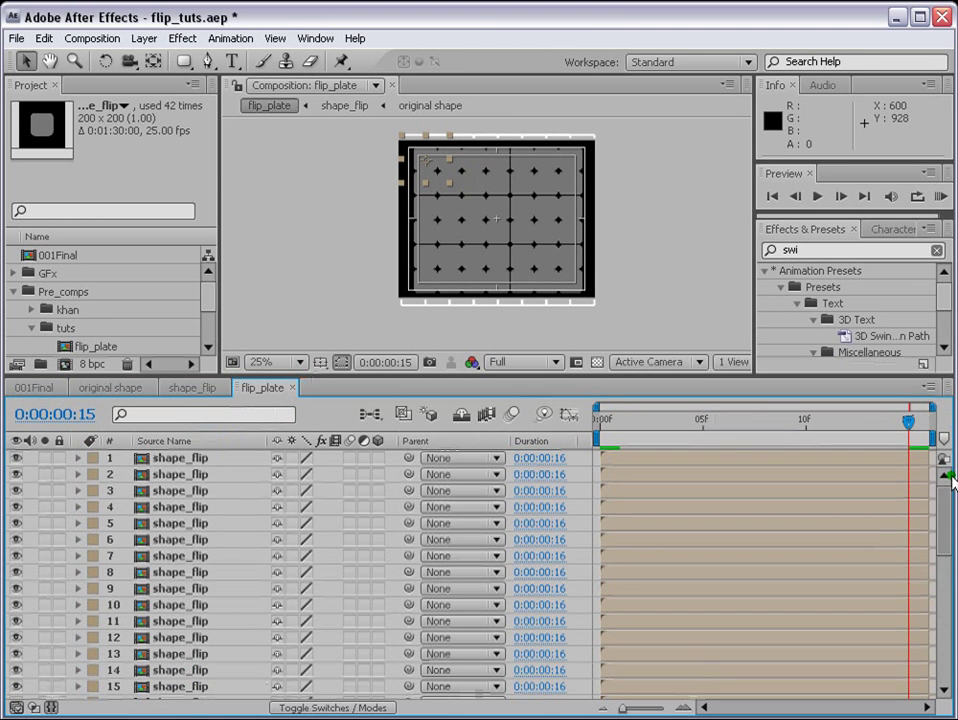
shift+click(195, 461)
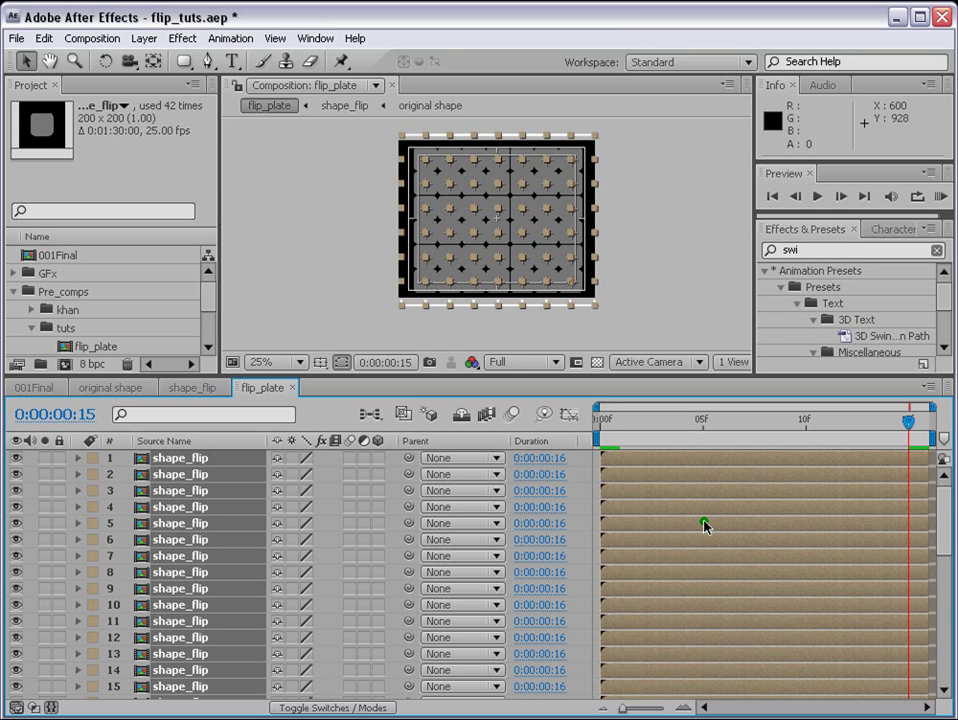
- Sequence the 42 layers with Overlap on, duration 0:00:00:00 and transition Off
right_click(612, 462)
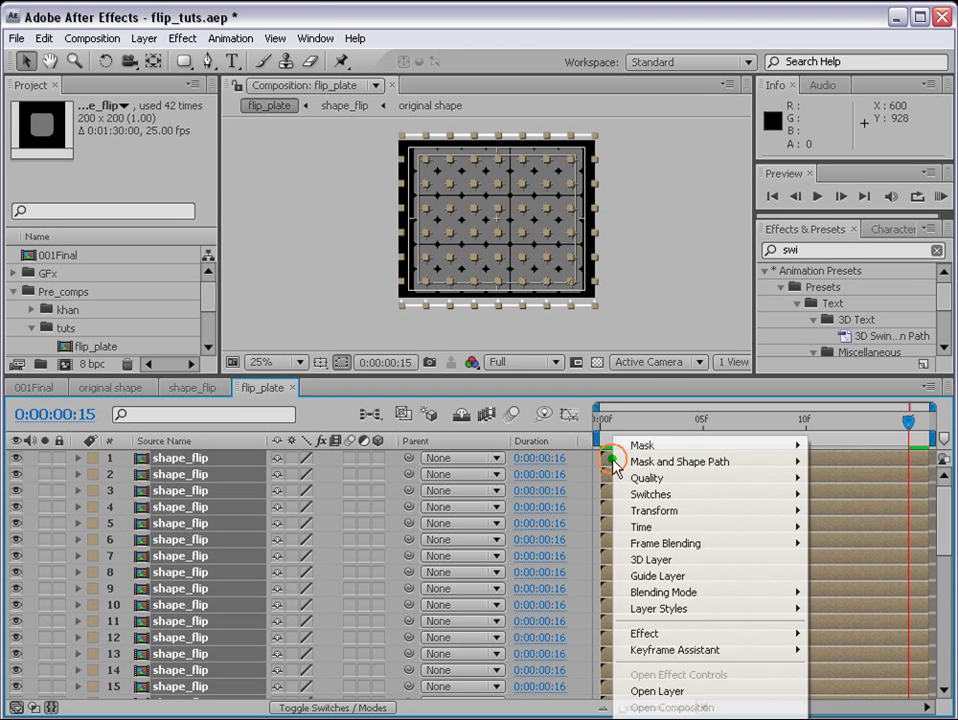
mouse_move(692, 656)
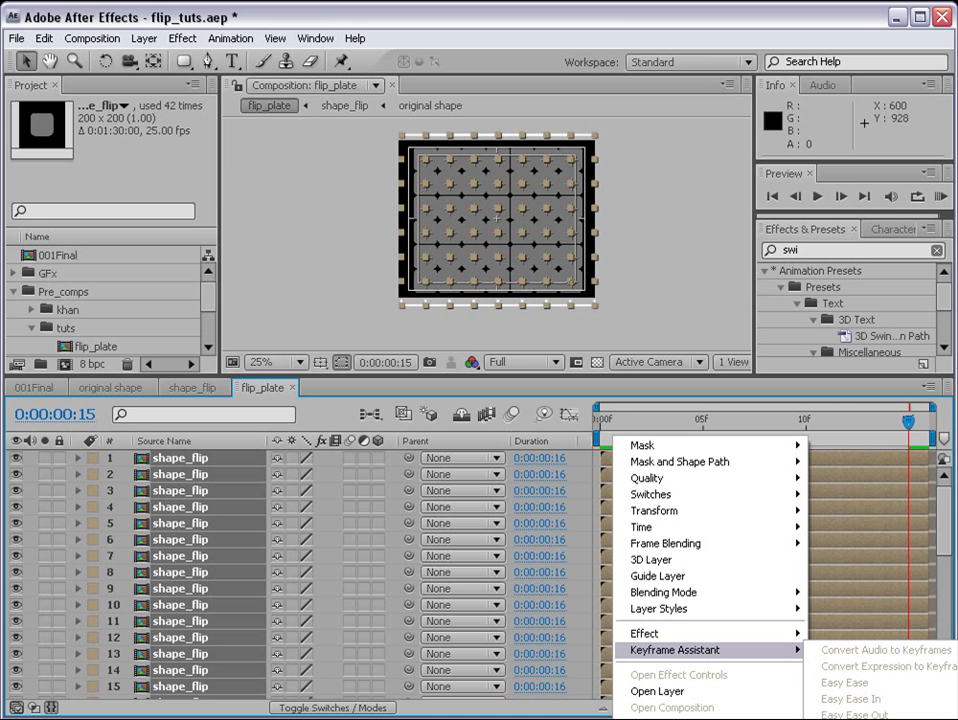
click(860, 715)
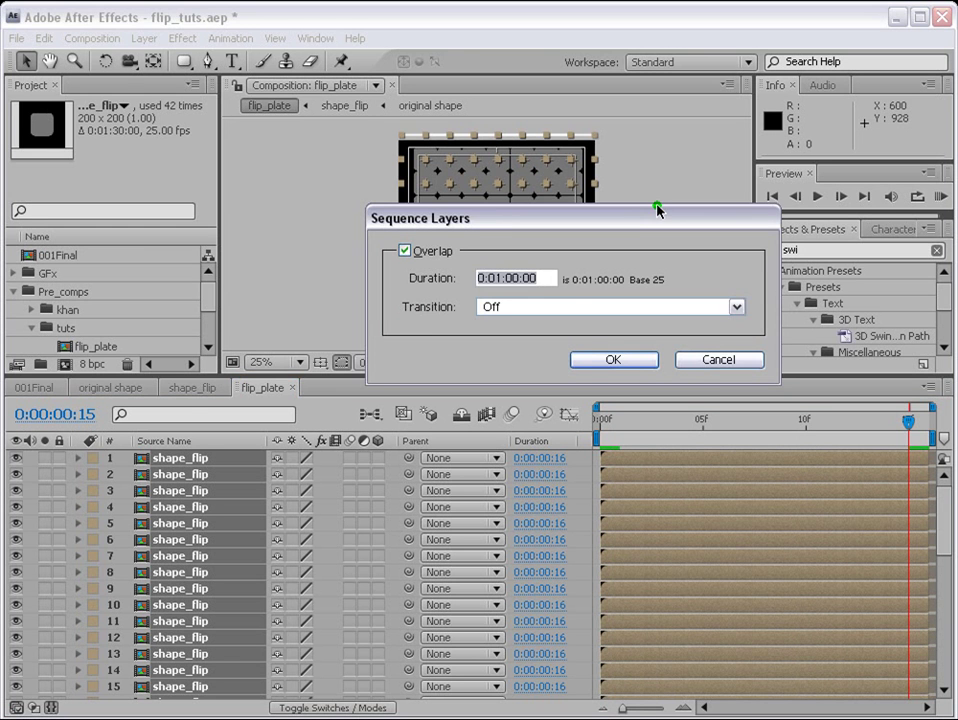
drag(658, 210, 368, 222)
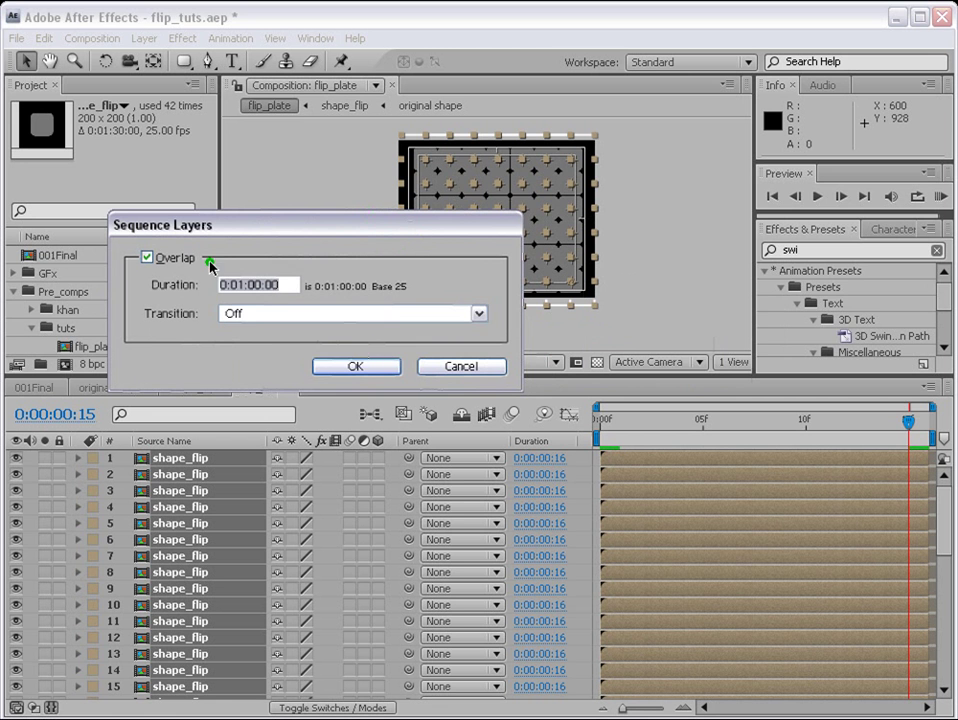
click(479, 313)
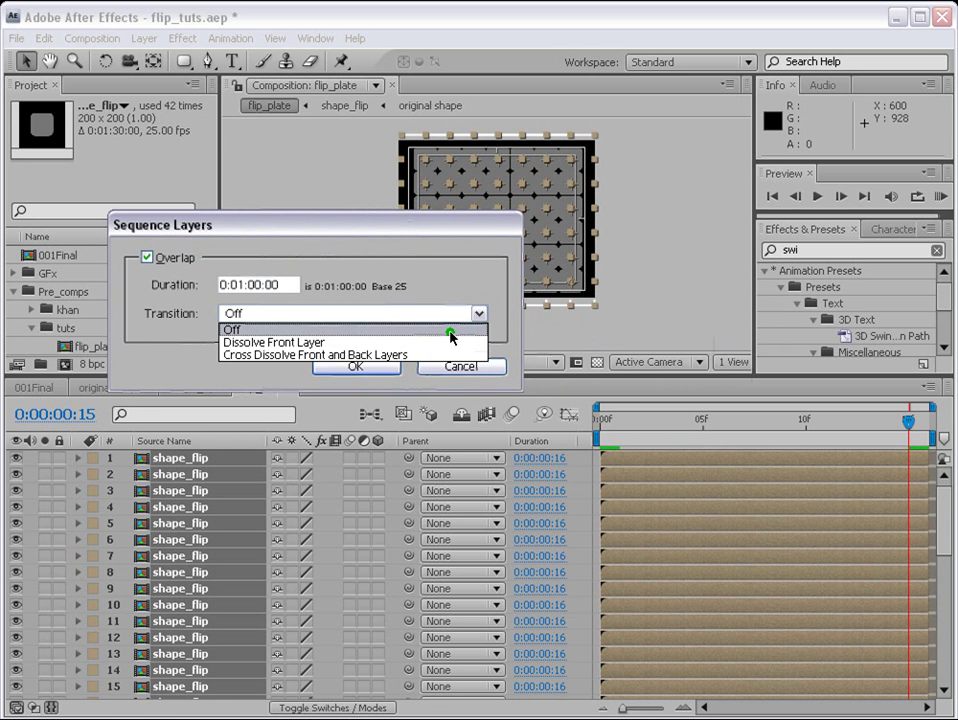
click(448, 331)
click(249, 289)
key(BackSpace)
text(00)
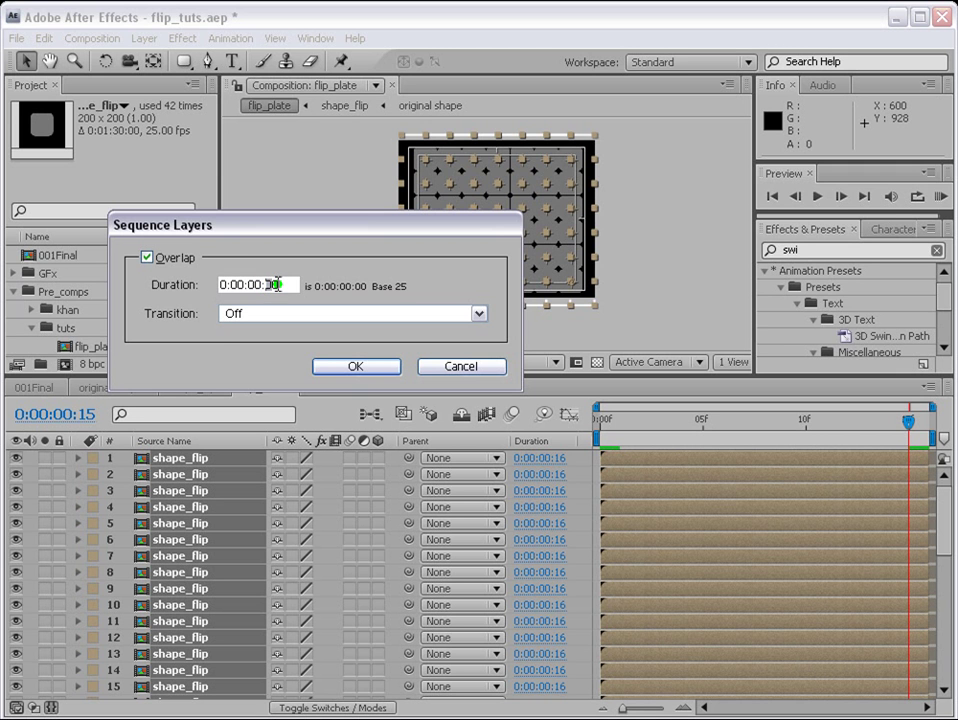
drag(277, 285, 271, 285)
click(362, 367)
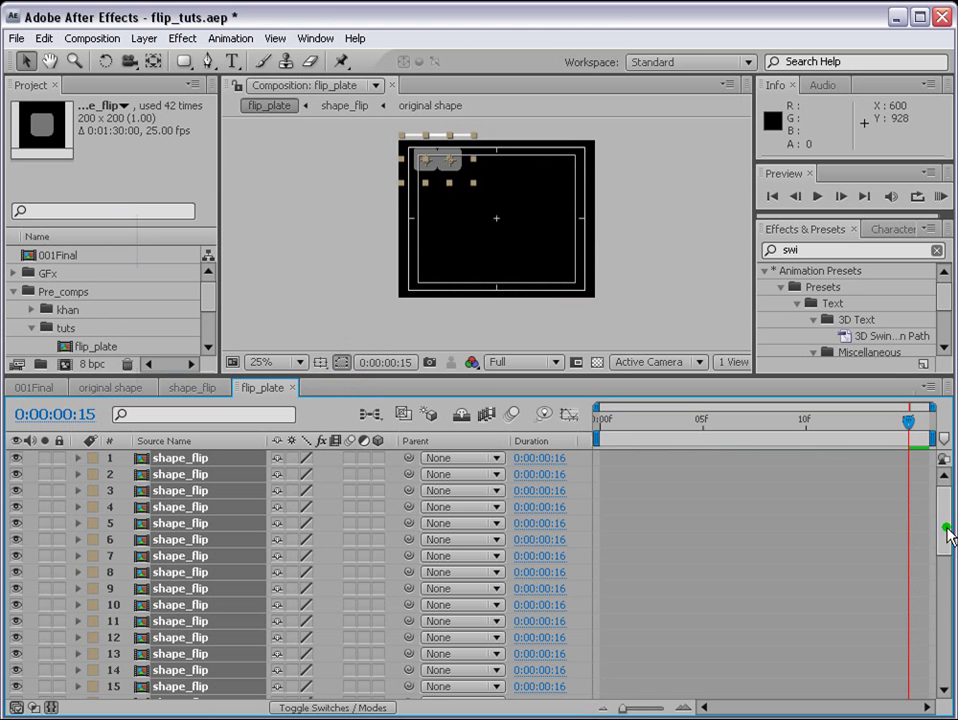
scroll(944, 535, down, 9)
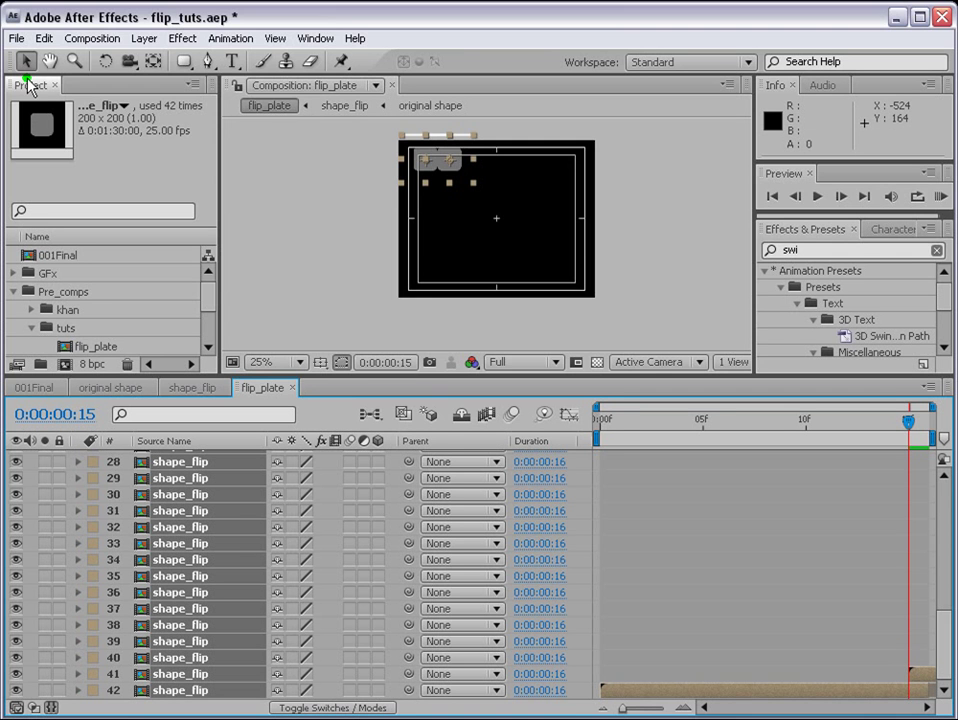
click(92, 38)
click(96, 80)
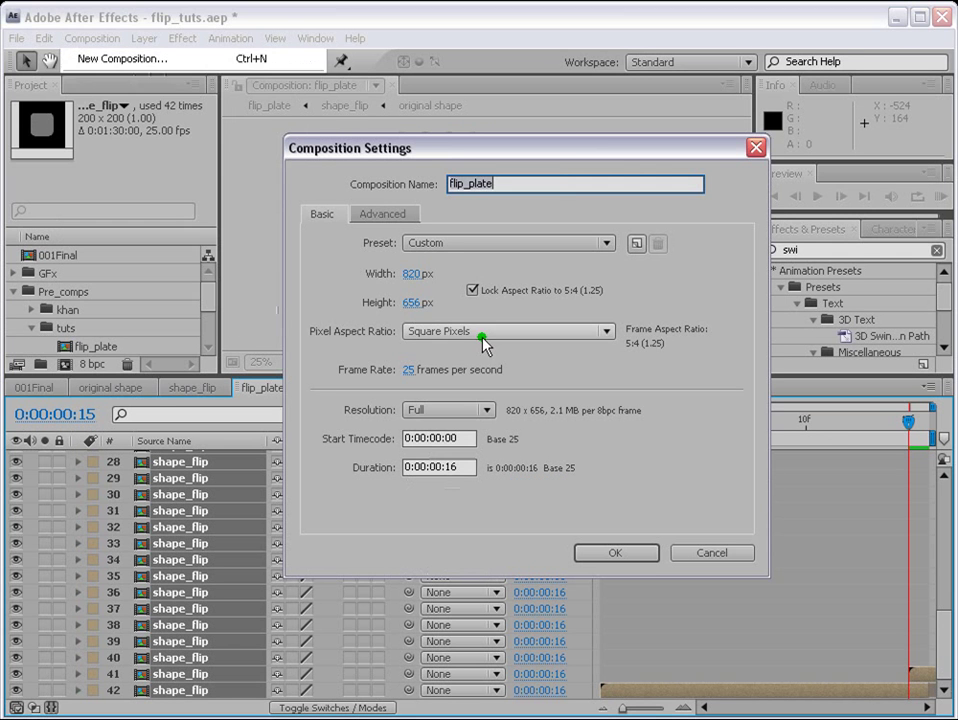
- Set the flip_plate comp duration to 0:01:30:16
click(423, 467)
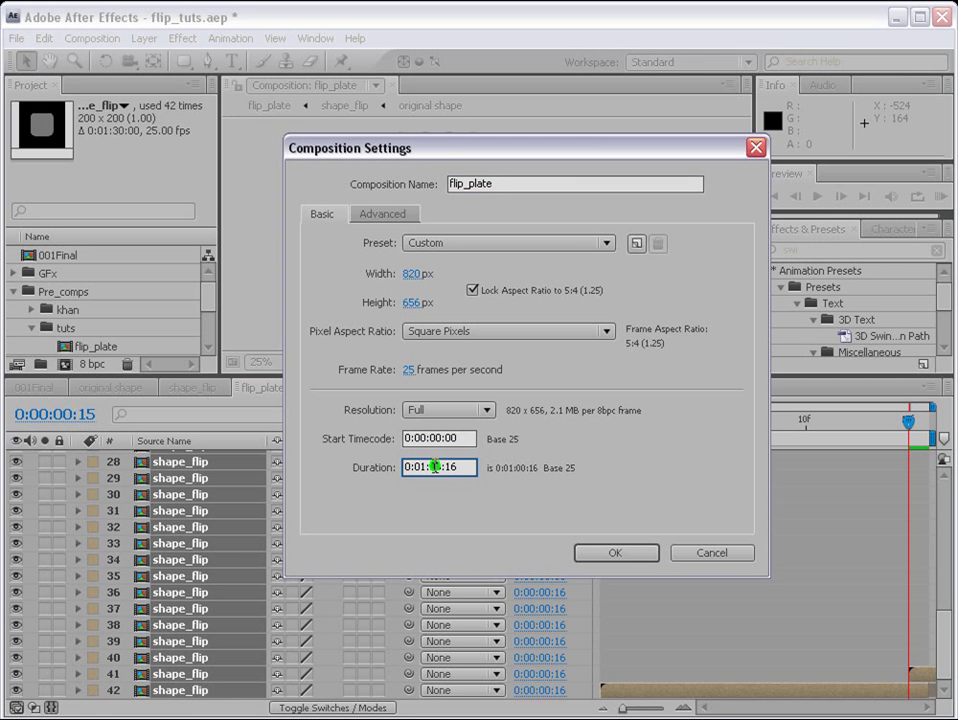
double_click(432, 467)
text(30)
click(617, 555)
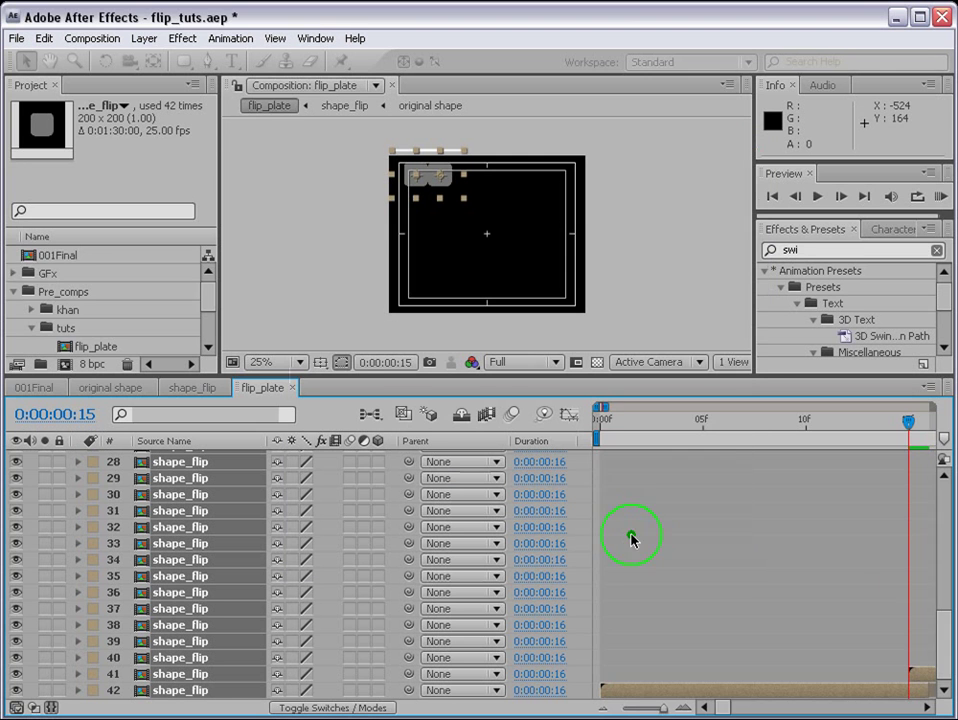
- Drag the selected layers' out points to the comp end so each lasts 0:01:30:00
click(618, 708)
drag(618, 708, 661, 708)
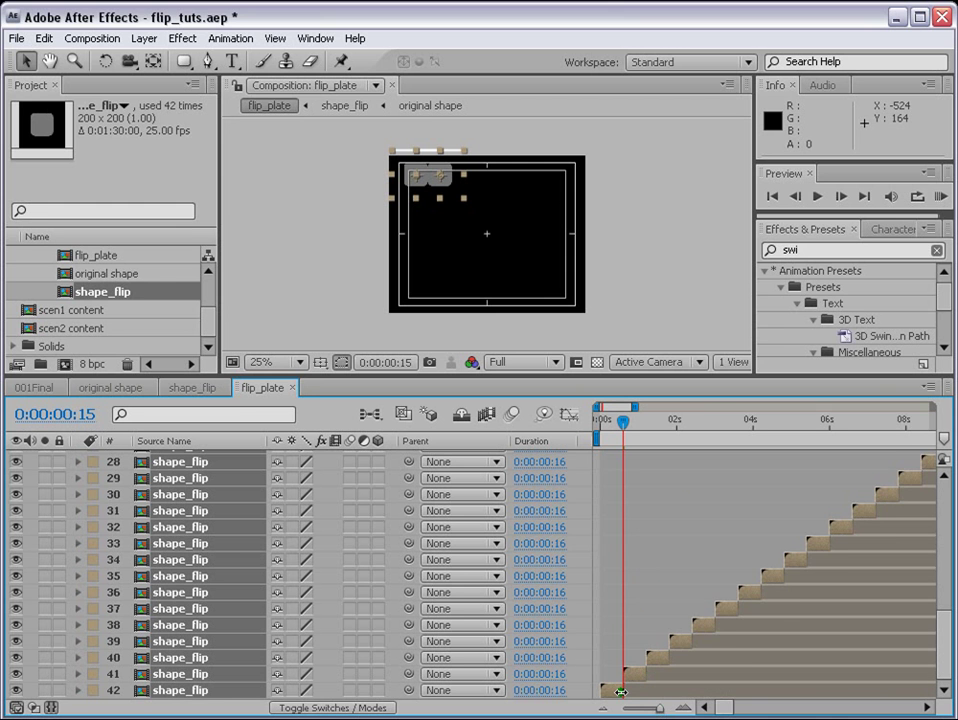
drag(621, 692, 940, 692)
key(;)
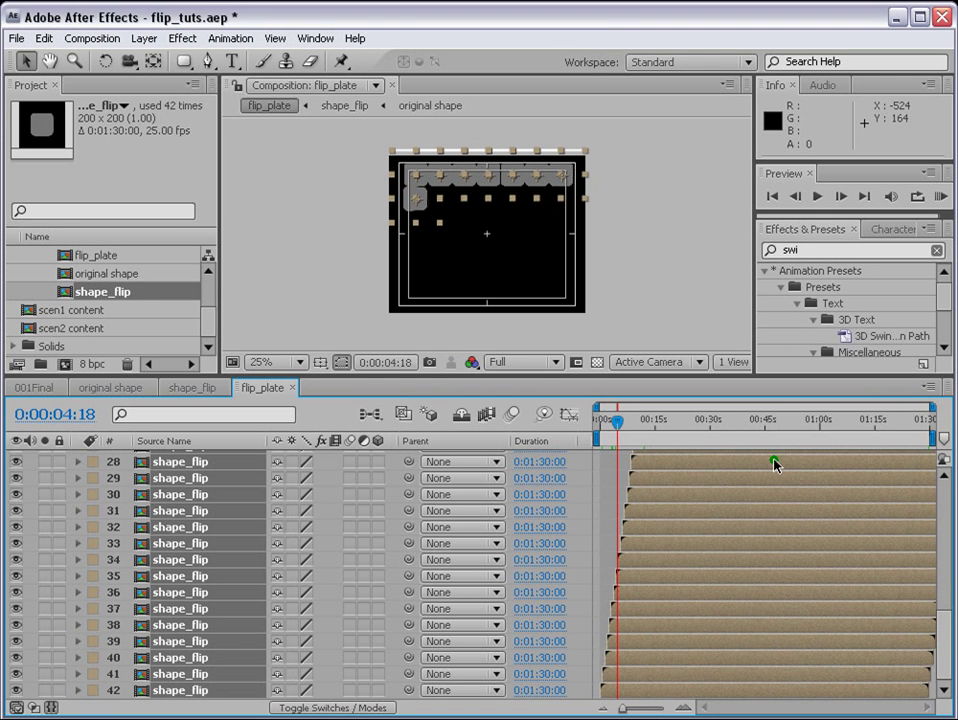
drag(615, 420, 661, 420)
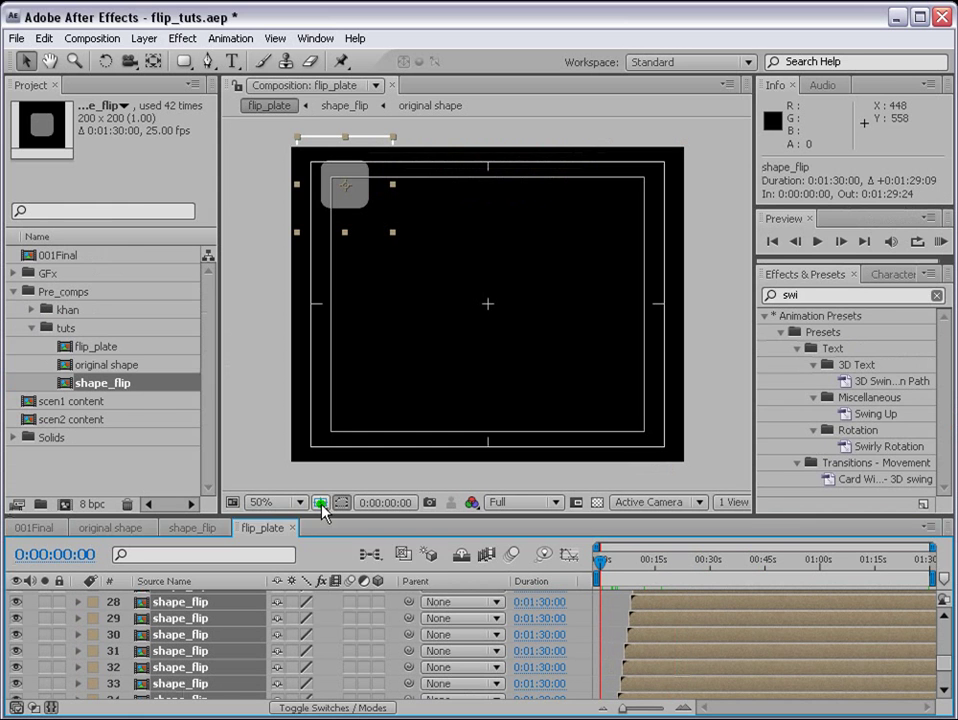
- Turn off the Title/Action Safe guides and RAM-preview the tiles flipping in sequence
click(321, 504)
click(334, 521)
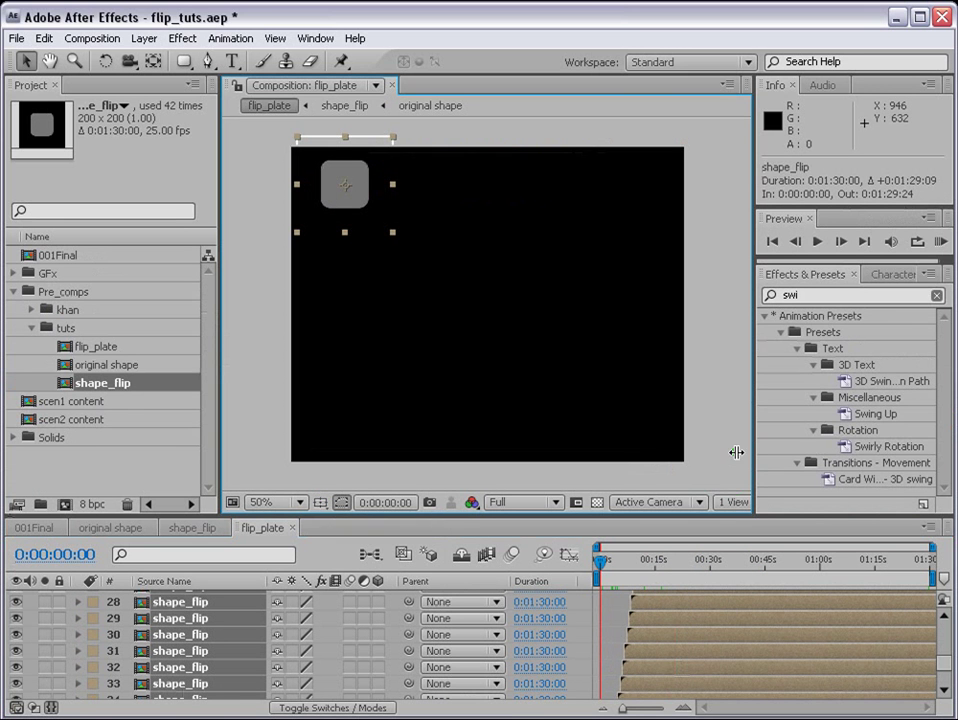
click(940, 242)
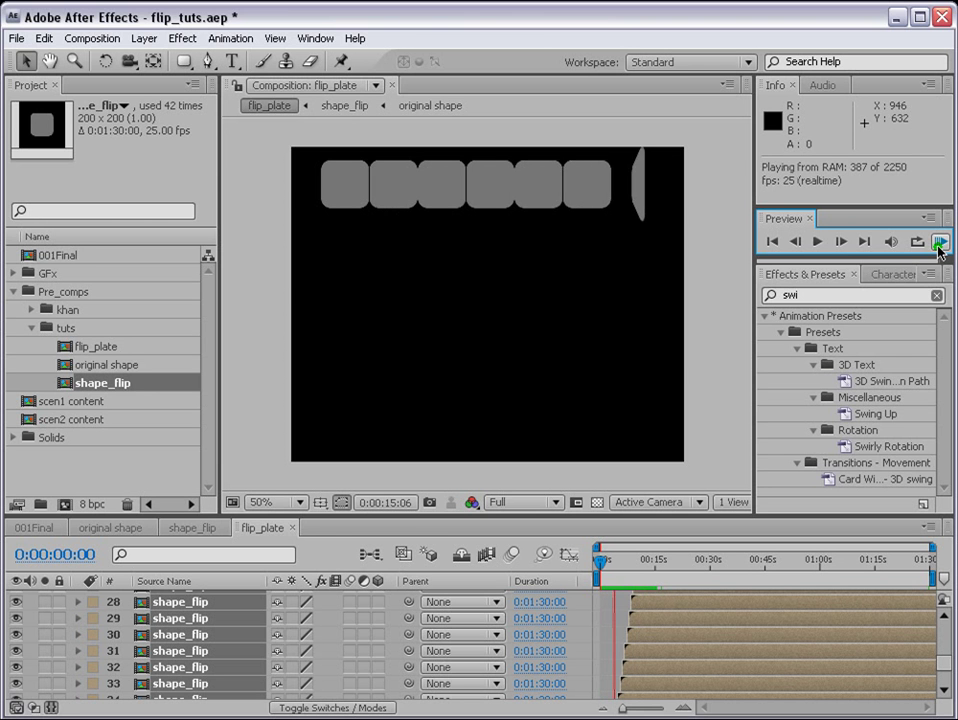
click(112, 468)
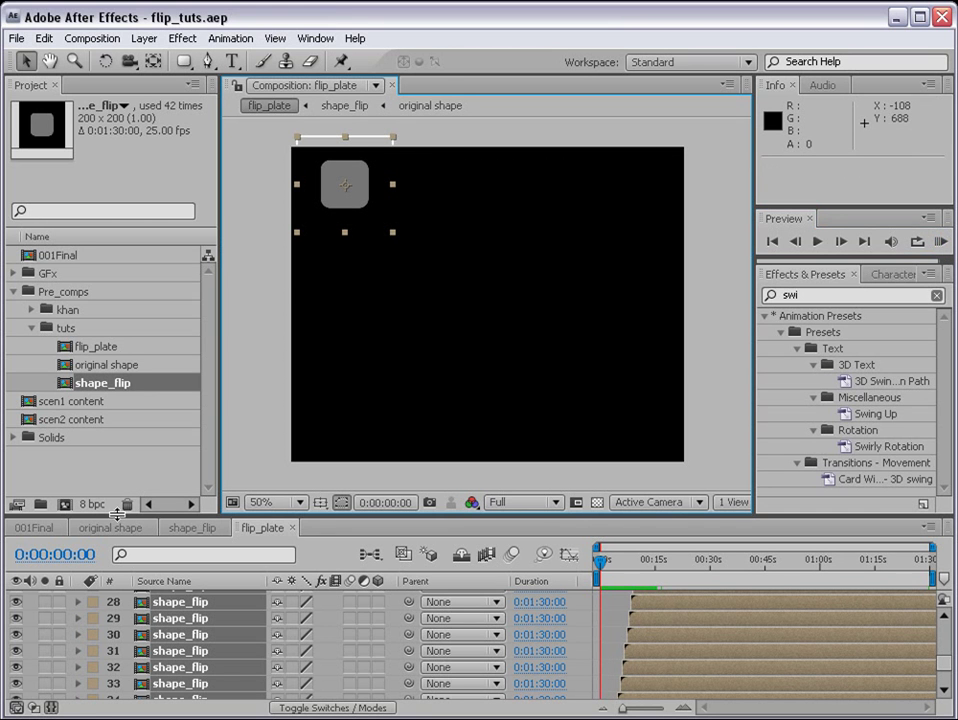
drag(121, 514, 121, 486)
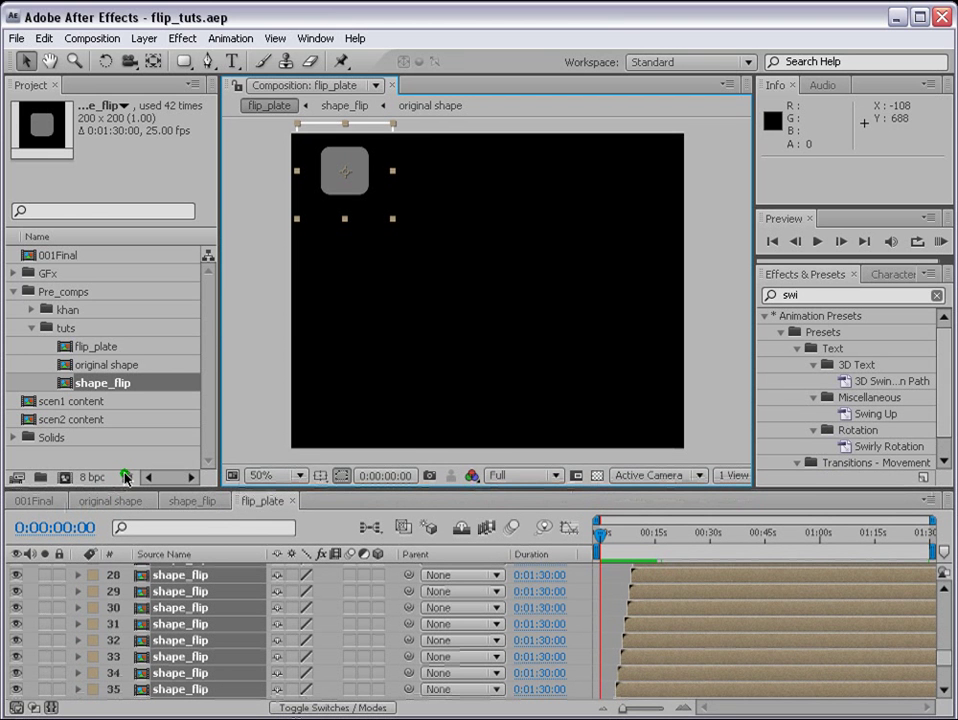
- Create a new composition with a width of 720 (720×576)
click(113, 43)
click(117, 60)
click(409, 273)
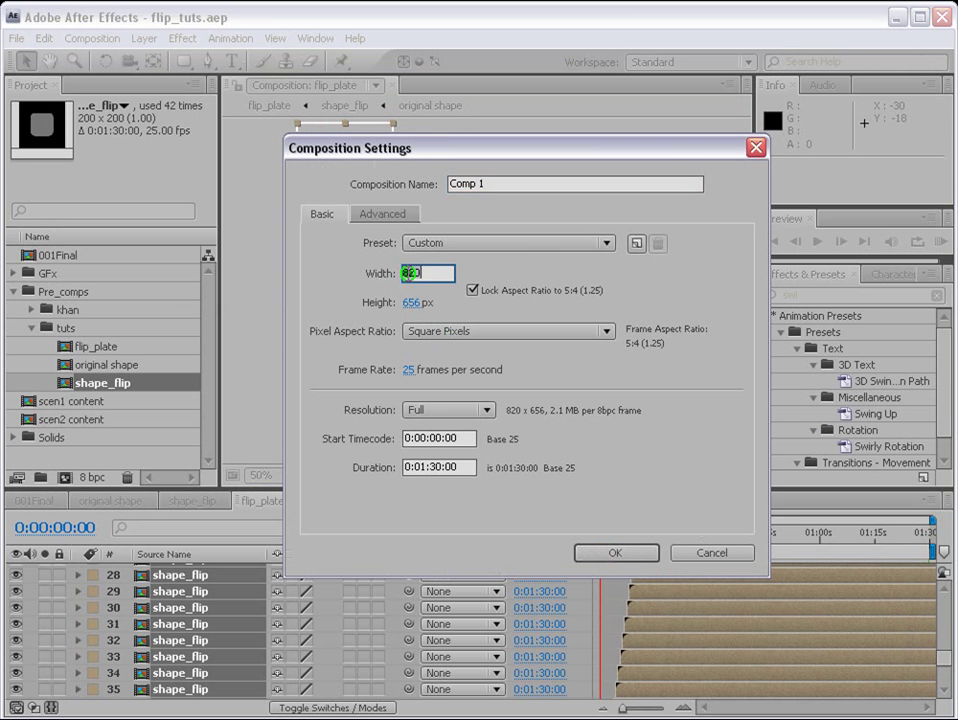
text(720)
click(603, 553)
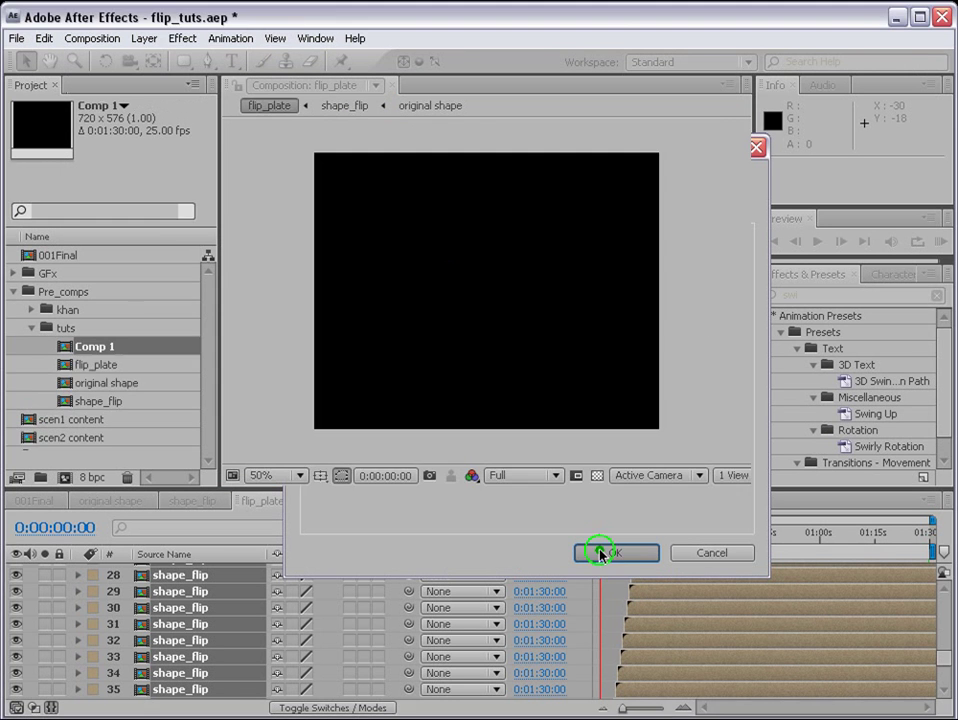
- Rename Comp 1 to scene1
click(100, 347)
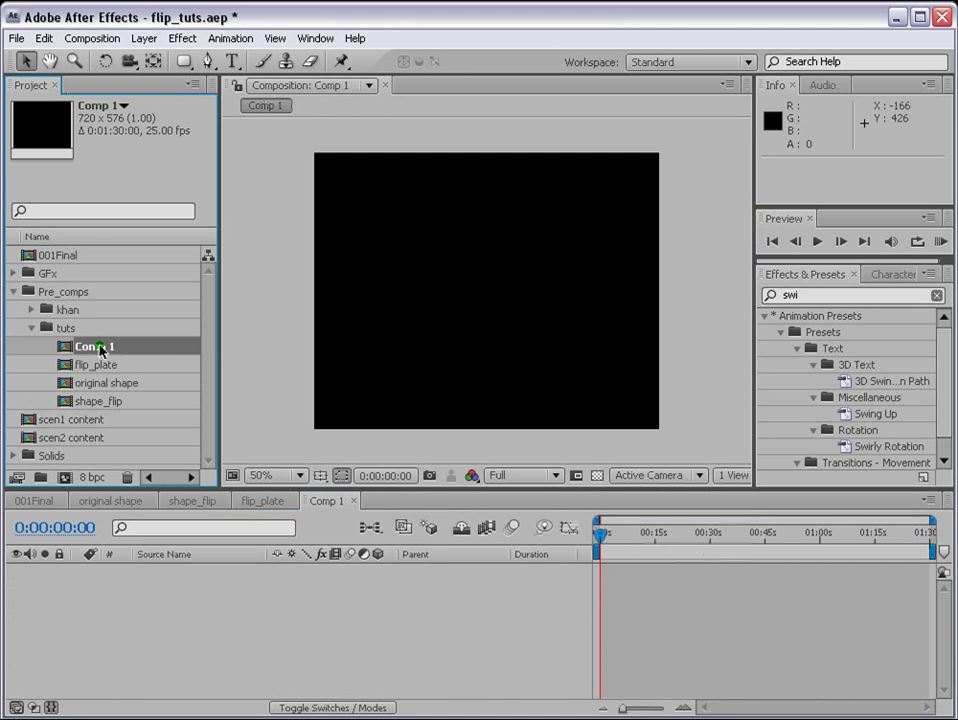
key(Return)
text(scene1)
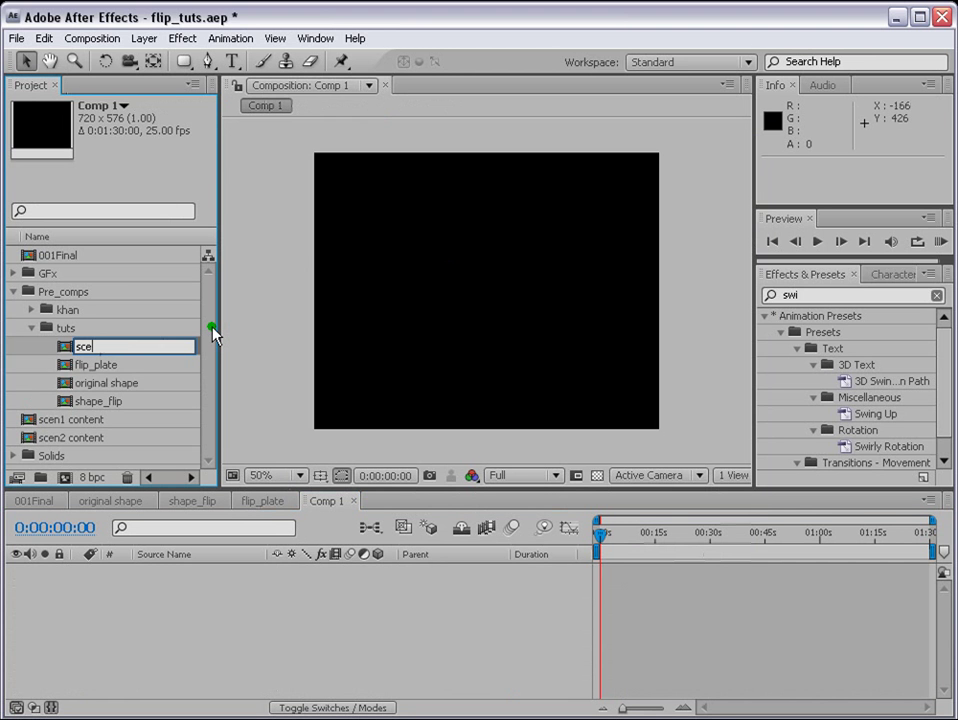
key(BackSpace)
key(BackSpace)
key(BackSpace)
key(BackSpace)
key(BackSpace)
key(BackSpace)
text(scene1)
key(Return)
- Add flip_plate as a layer in scene1 and scale it down to about 89%
click(100, 347)
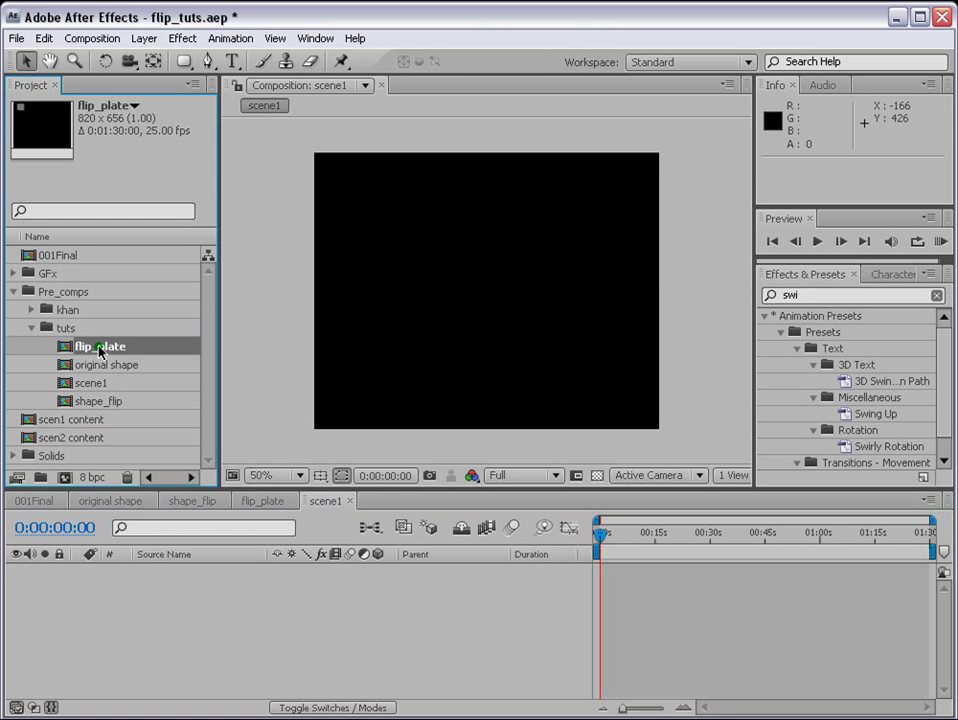
drag(96, 347, 90, 570)
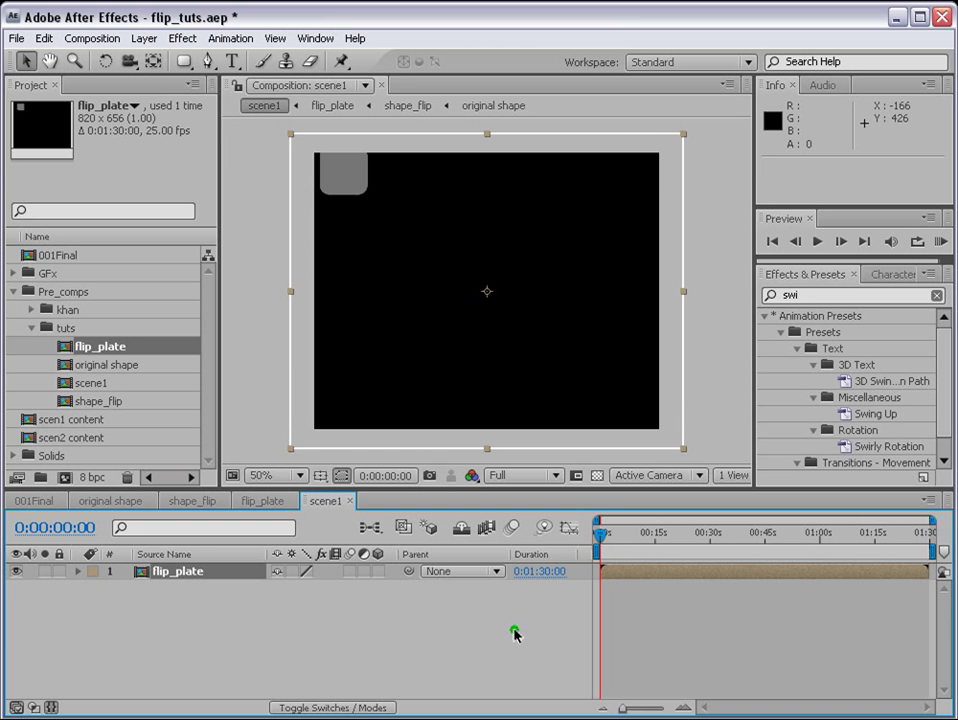
drag(683, 449, 665, 438)
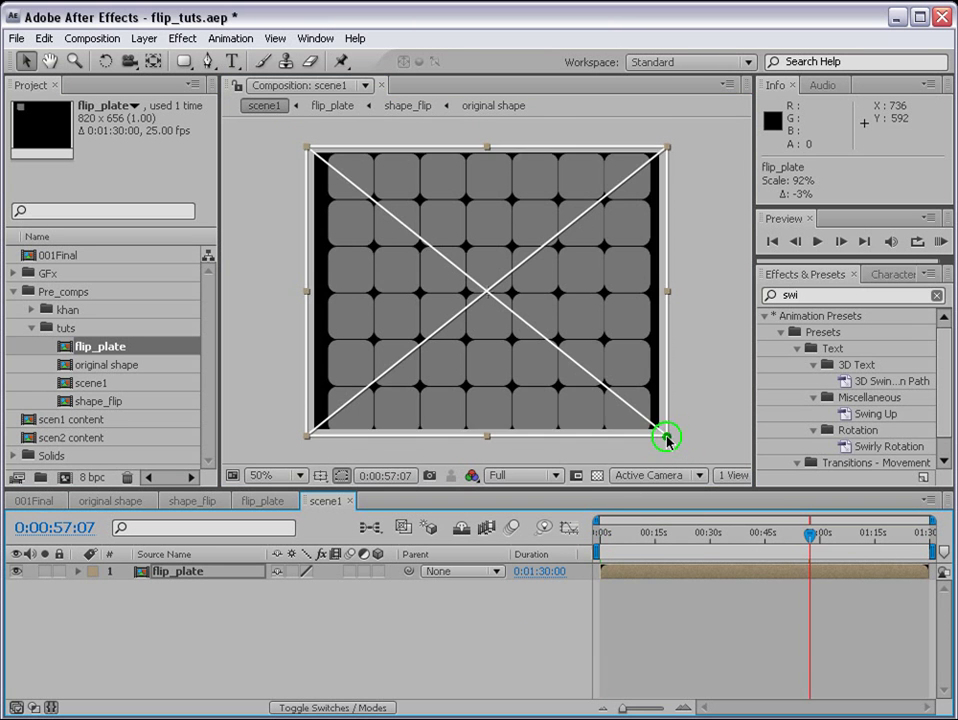
drag(667, 437, 657, 428)
click(628, 456)
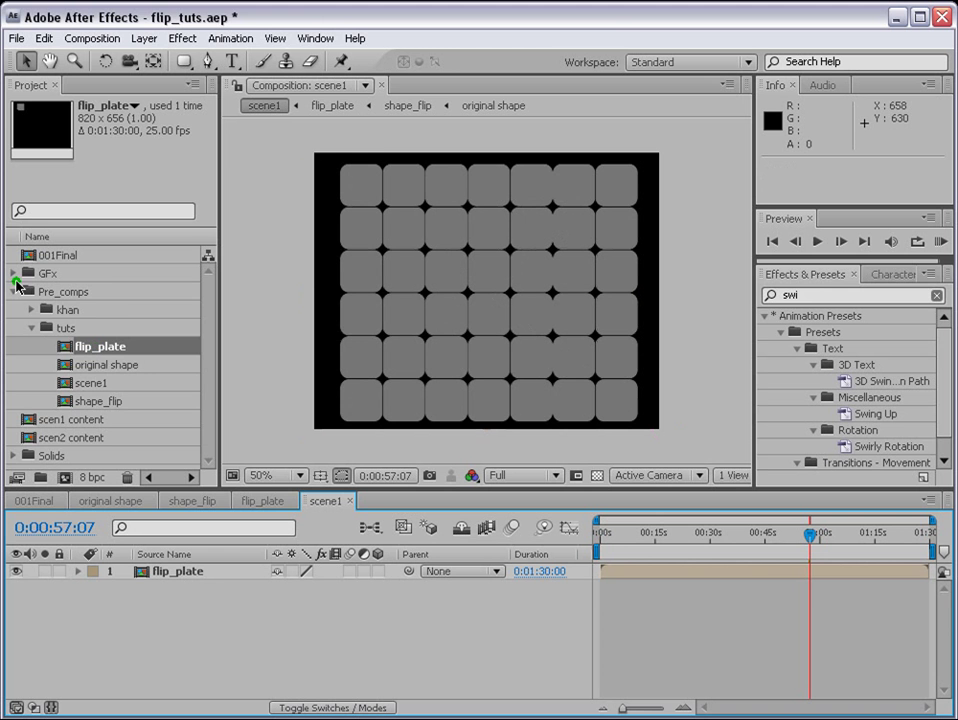
- Place khanglasses.jpg below flip_plate with Alpha Matte 'flip_plate', then preview the matted tiles
click(14, 273)
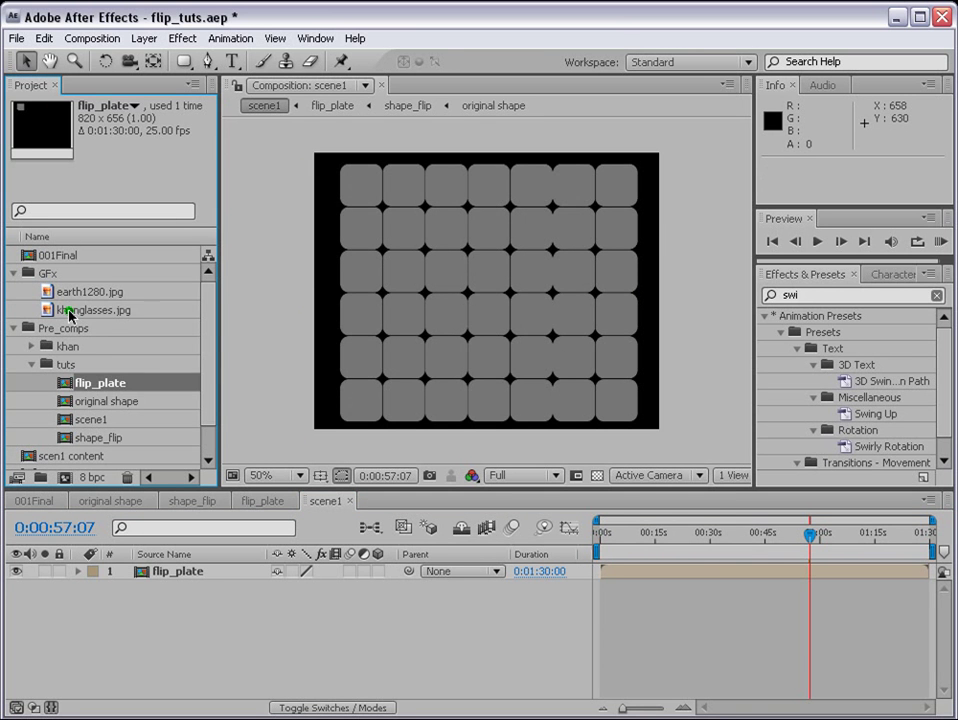
drag(68, 313, 299, 705)
click(299, 705)
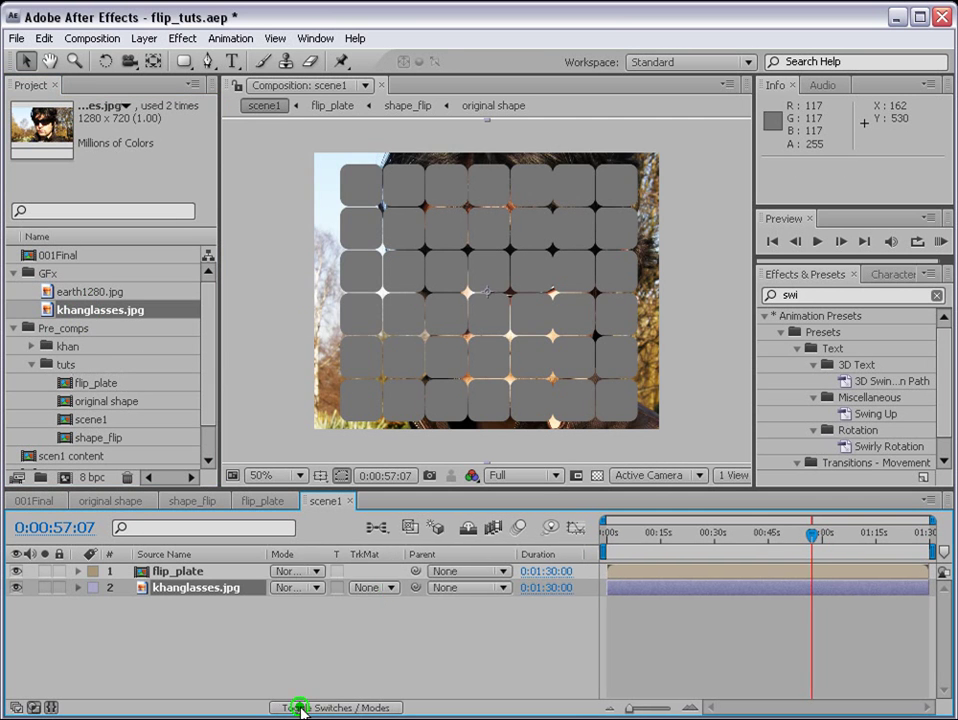
click(378, 588)
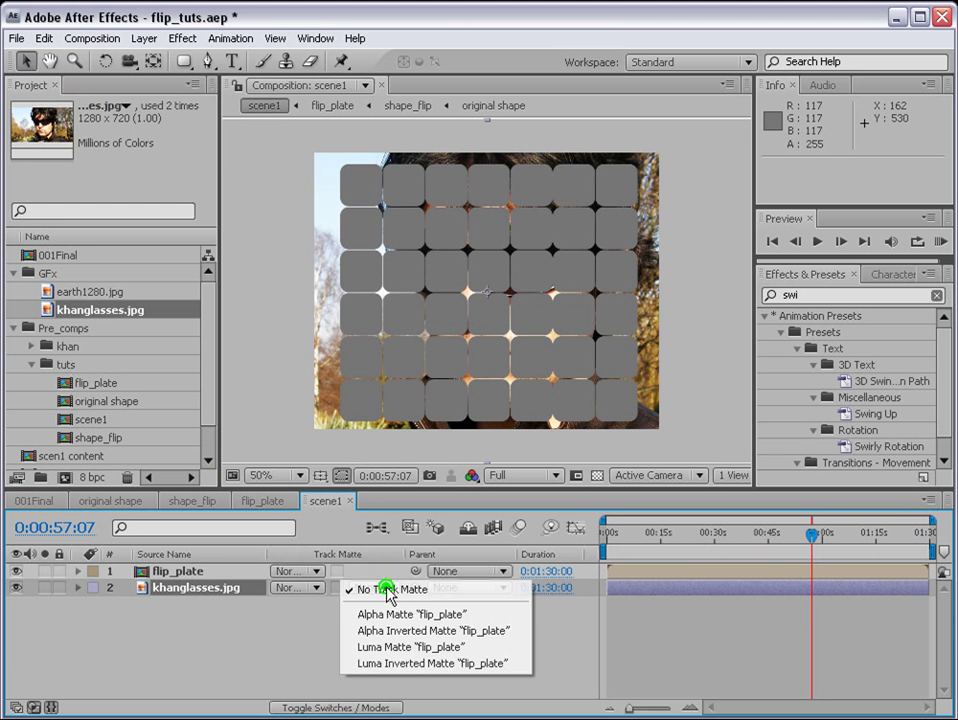
click(392, 615)
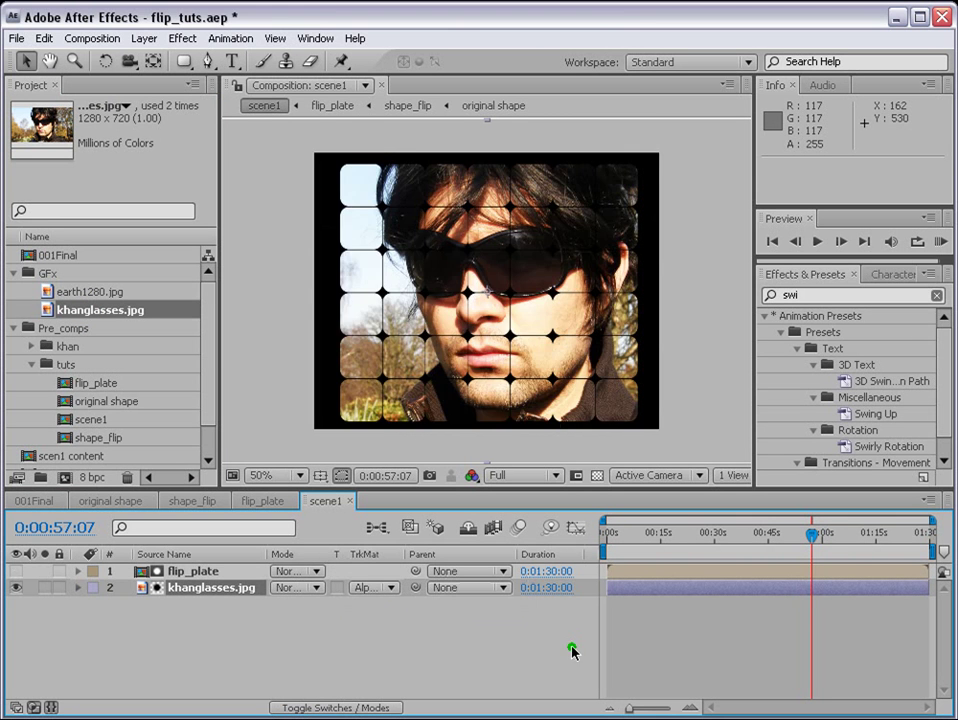
click(941, 241)
click(941, 241)
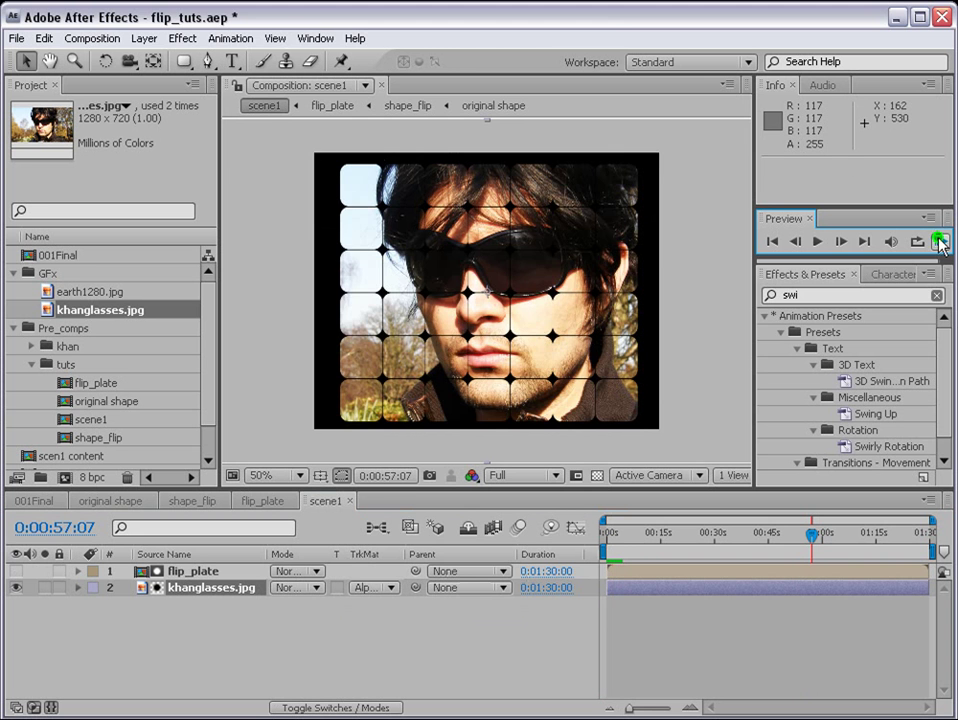
- Hide the timeline's Duration column, then bring it back
right_click(561, 557)
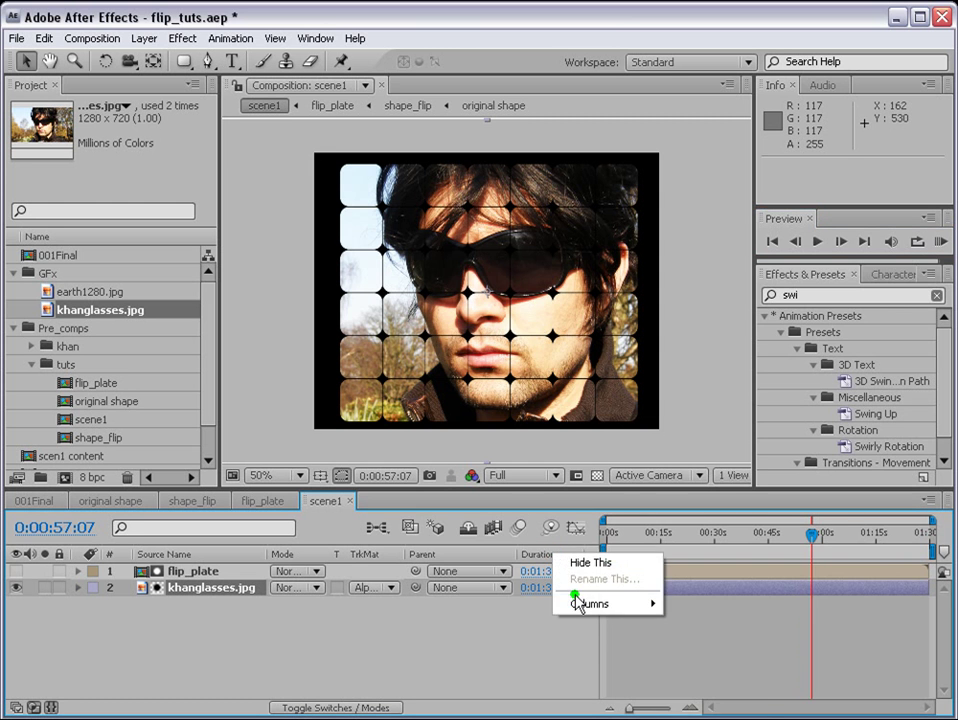
click(577, 565)
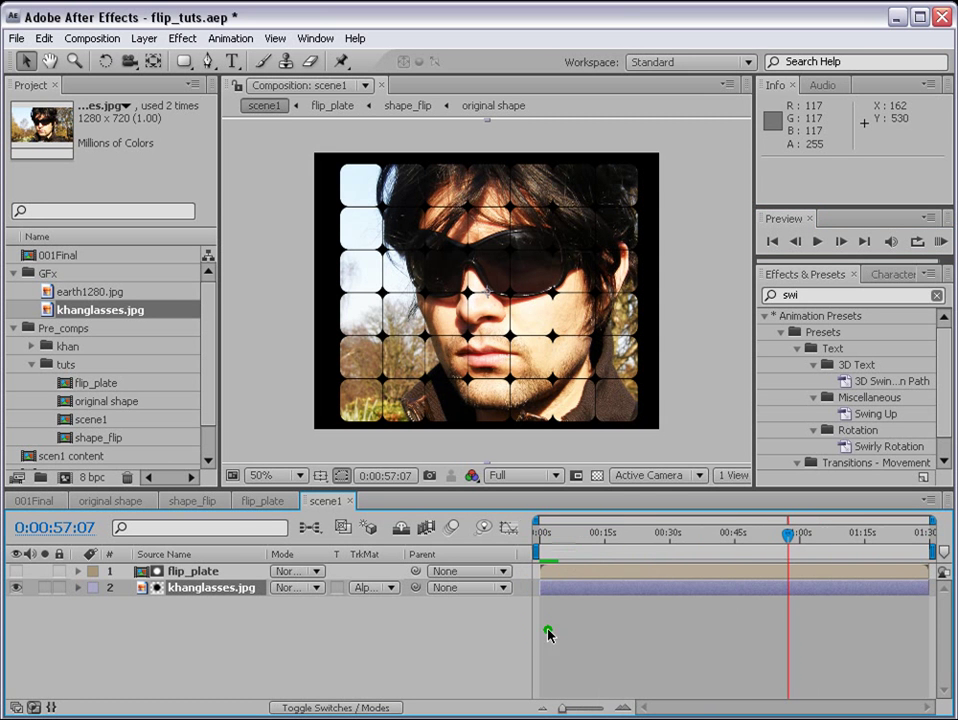
right_click(519, 563)
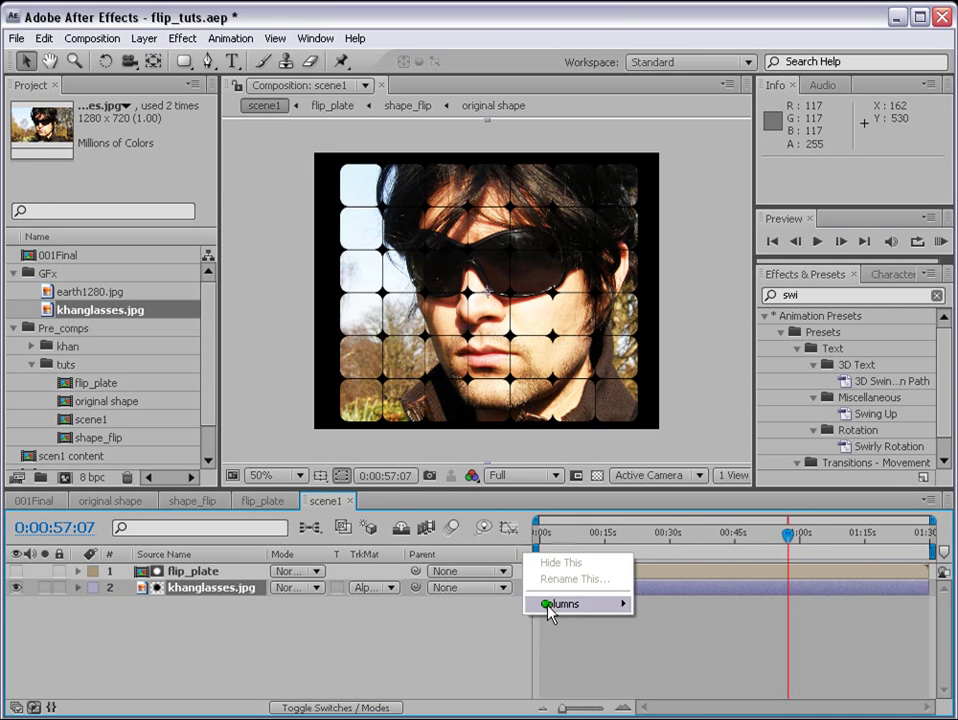
mouse_move(553, 606)
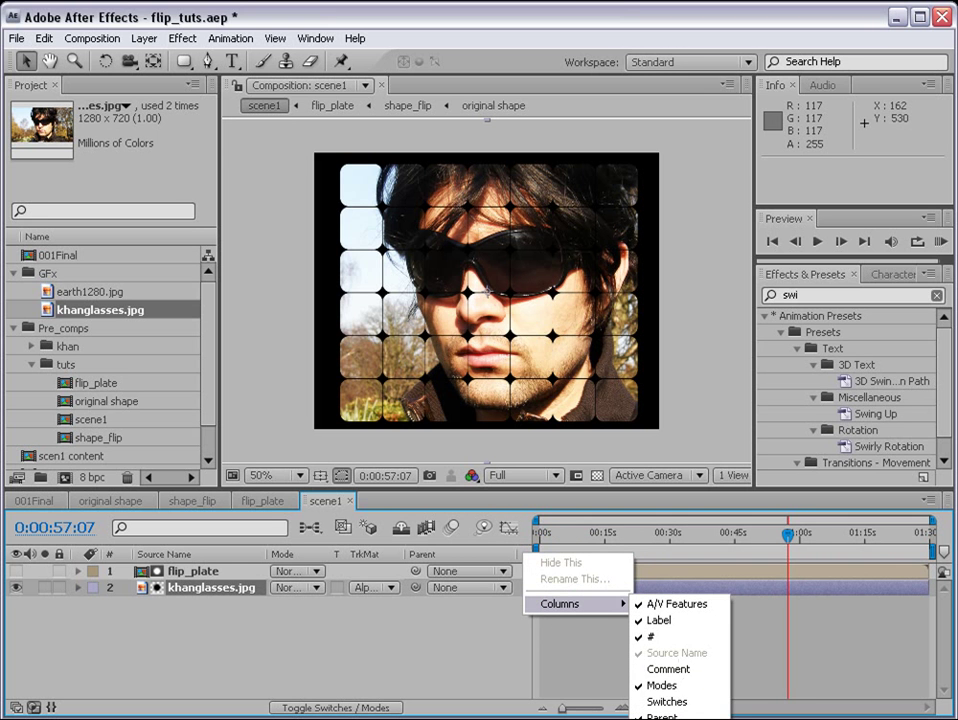
click(668, 719)
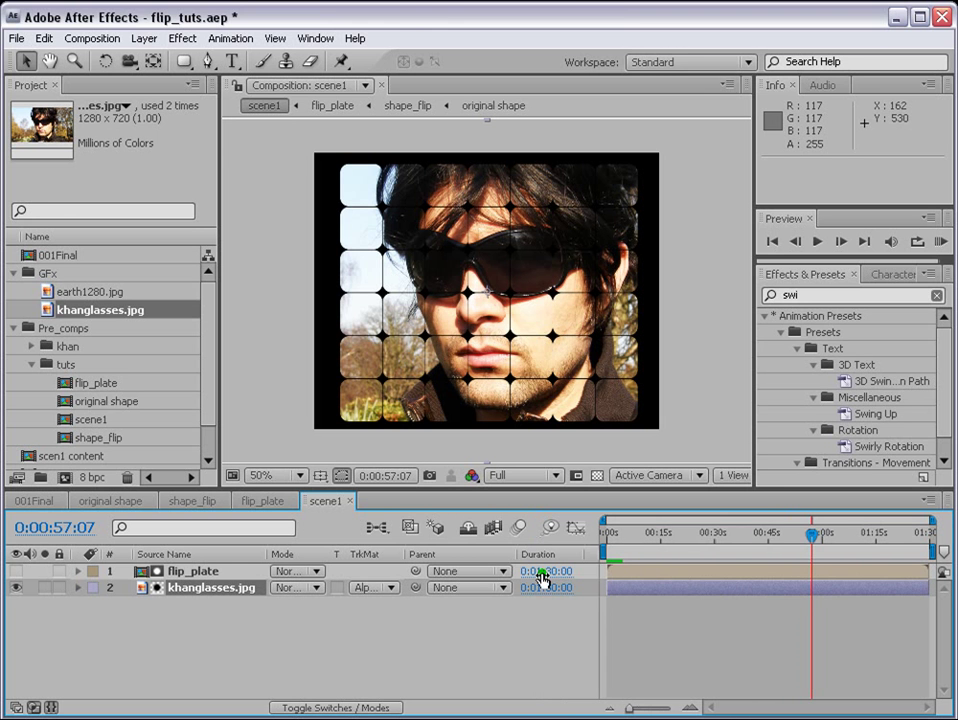
- Time-stretch flip_plate to 10%, end the work area near 9 seconds, and preview
click(550, 587)
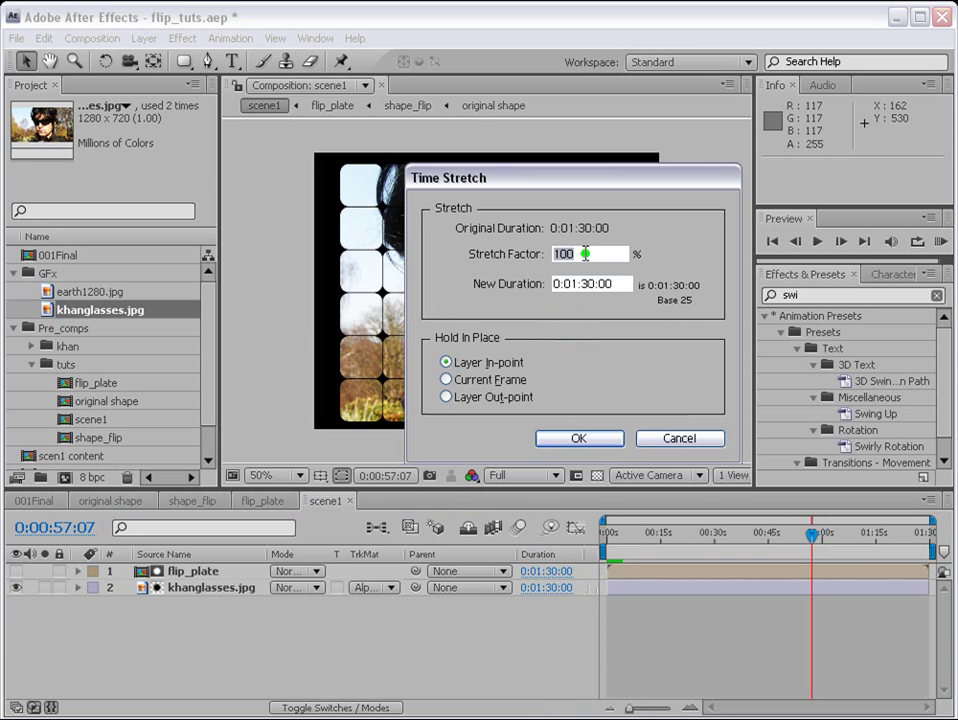
text(10)
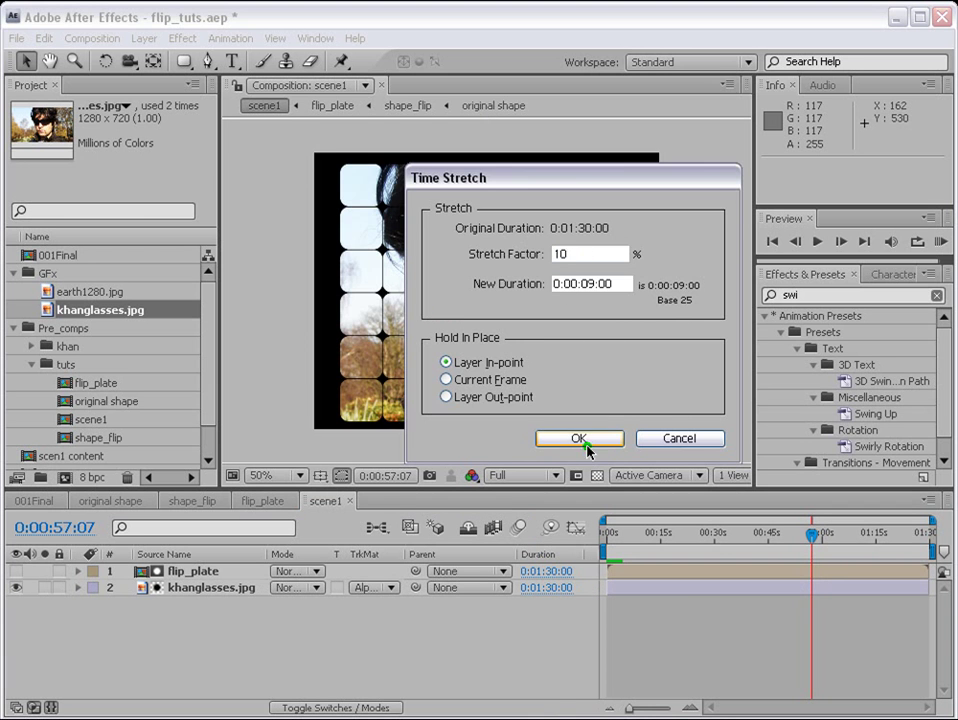
click(580, 440)
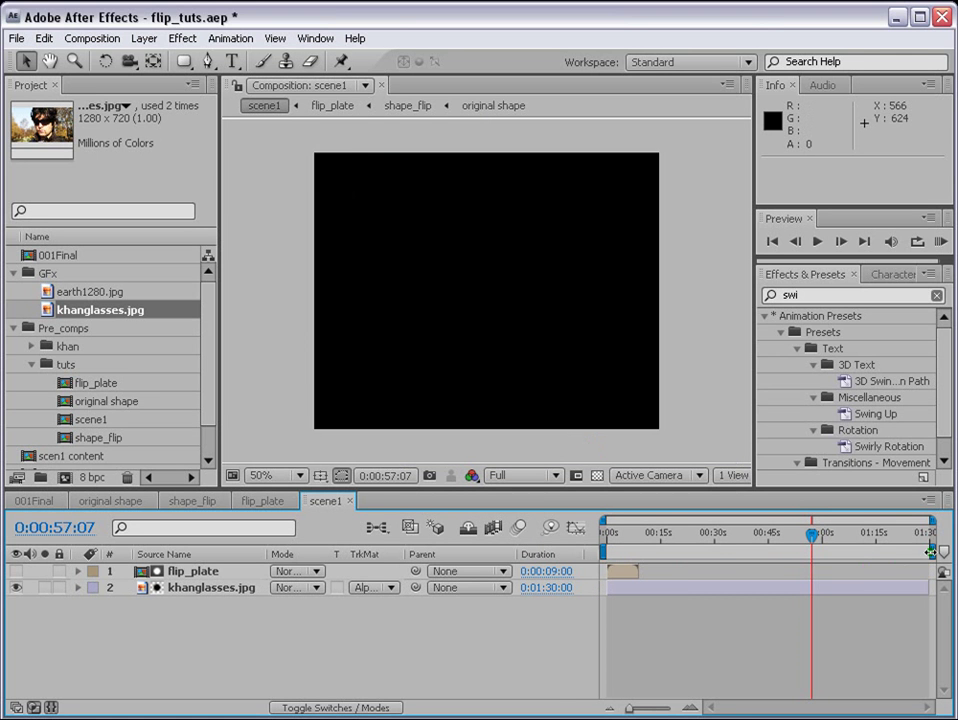
drag(932, 551, 638, 551)
key(KP_0)
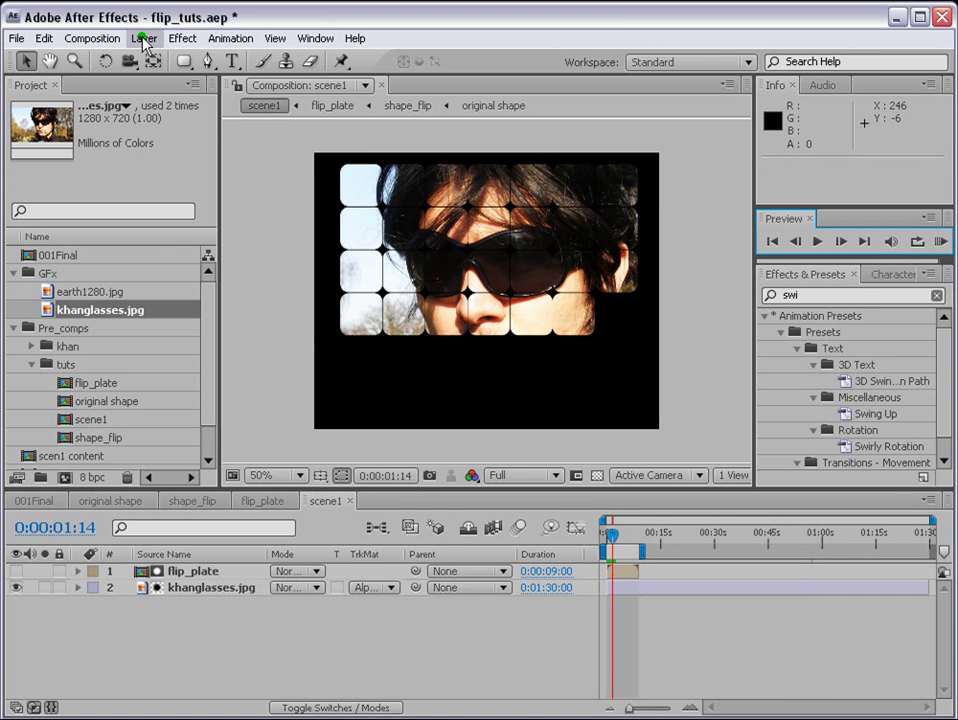
- Set the scene1 background colour to white (FFFFFF) and RAM preview the result
click(92, 38)
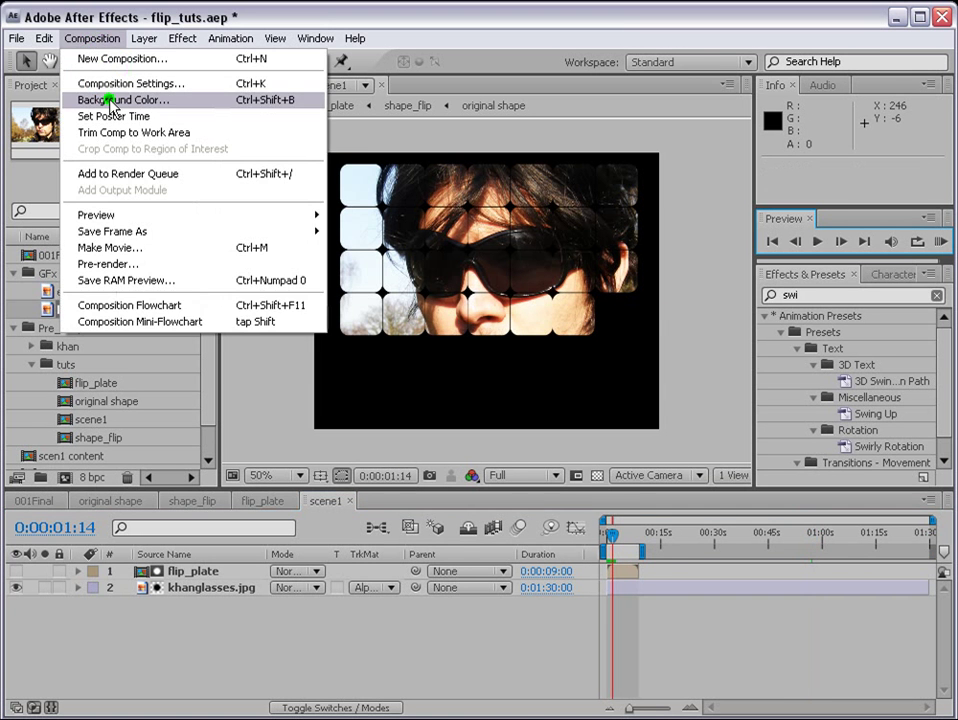
click(113, 100)
click(560, 434)
drag(560, 436, 472, 257)
click(943, 229)
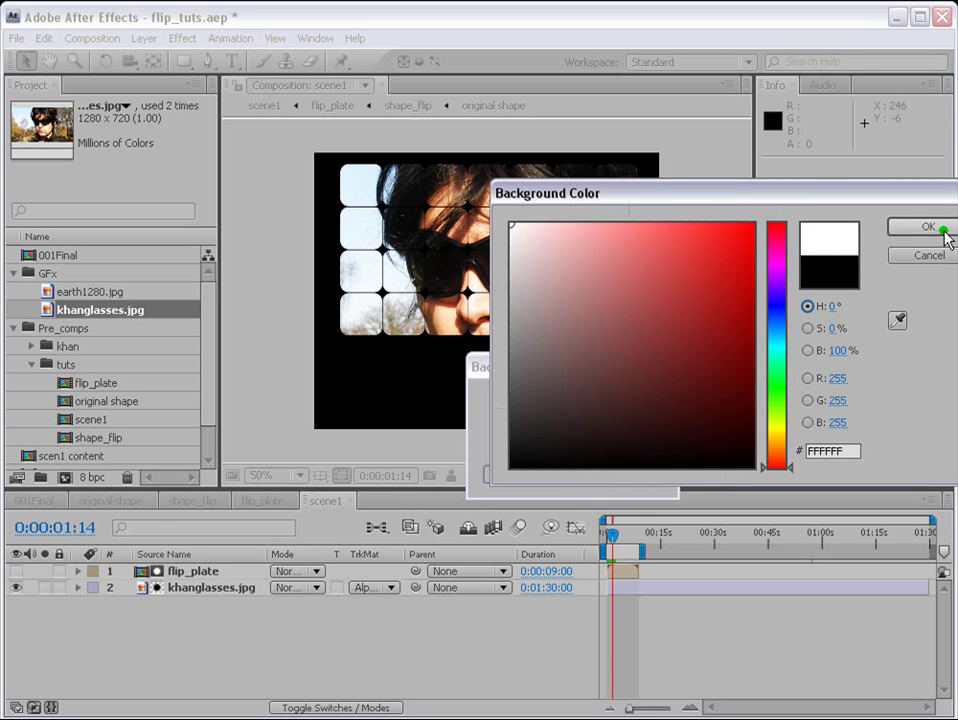
click(545, 480)
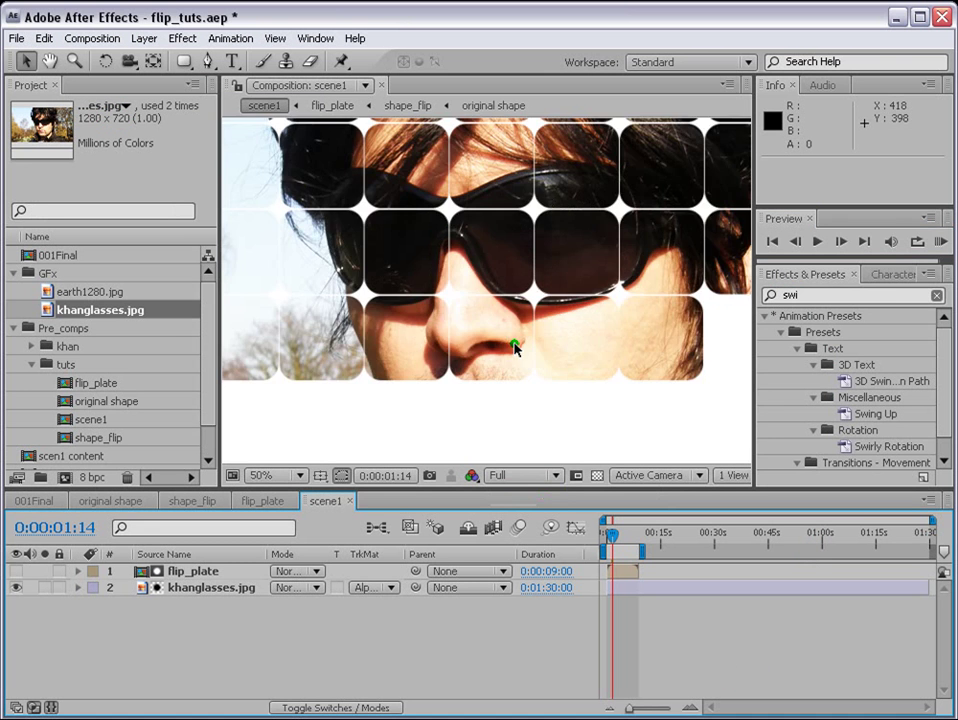
click(941, 241)
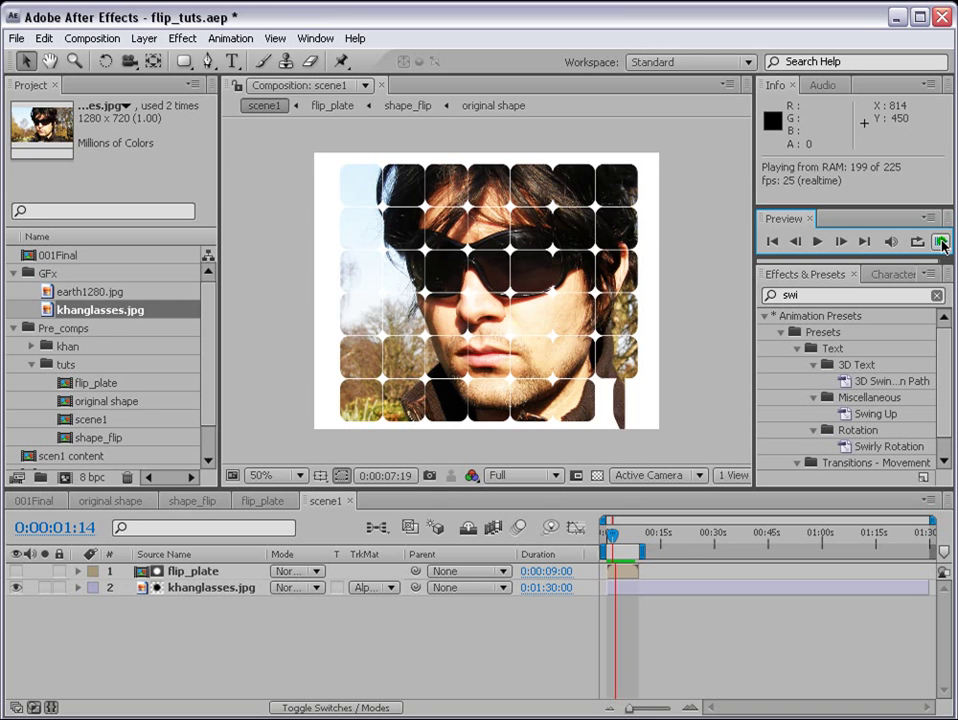
click(87, 421)
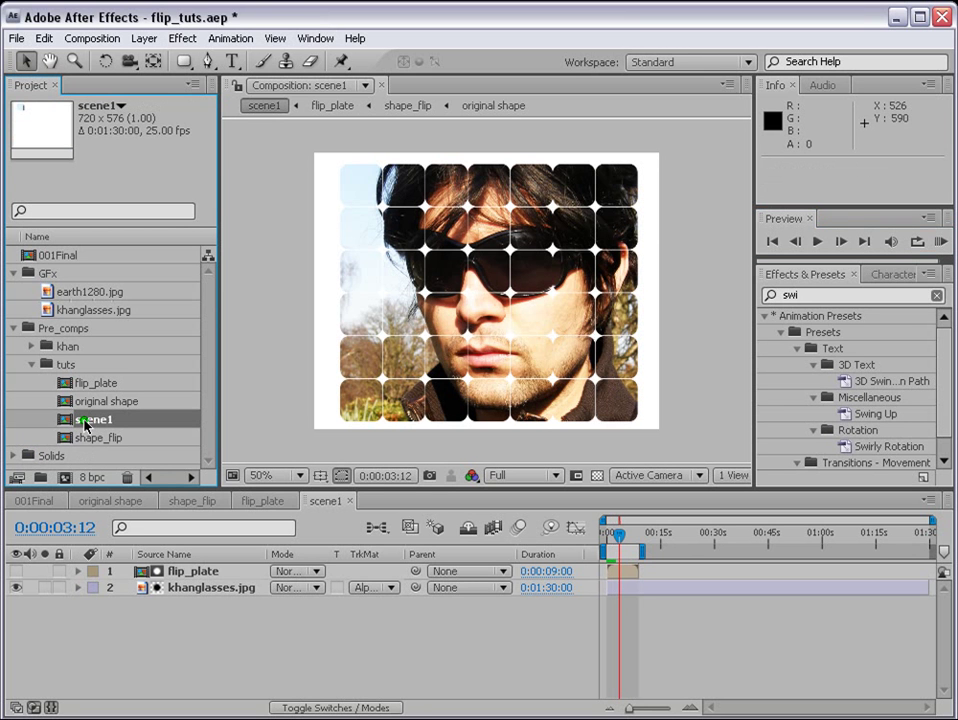
- Nest scene1 in a new composition named scene1content
click(65, 478)
drag(65, 478, 65, 480)
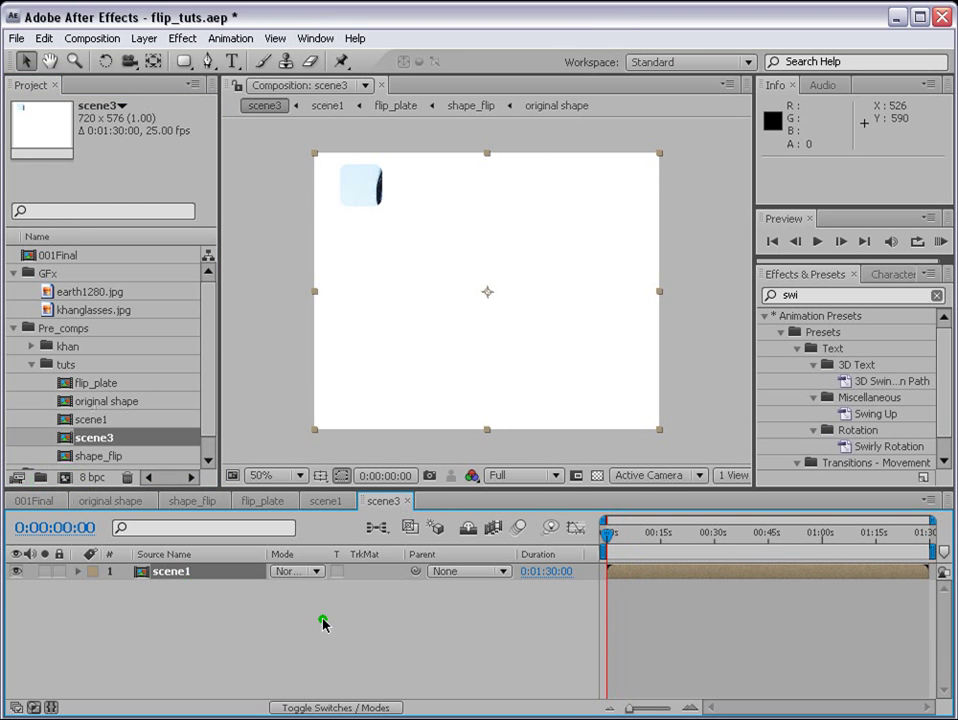
click(96, 437)
key(Return)
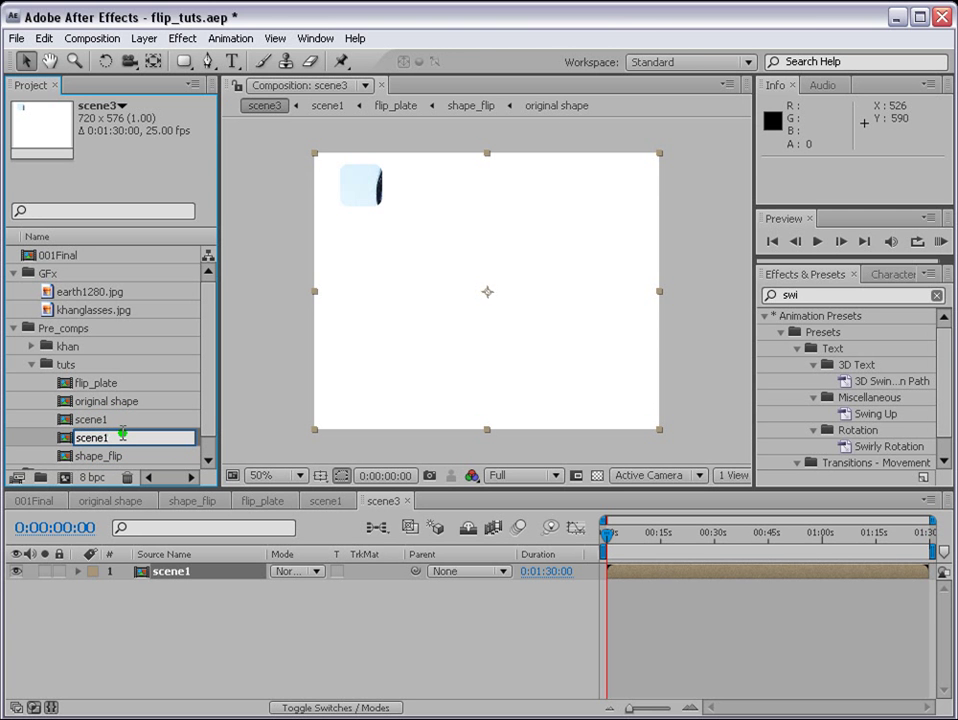
text(scene1content)
key(Return)
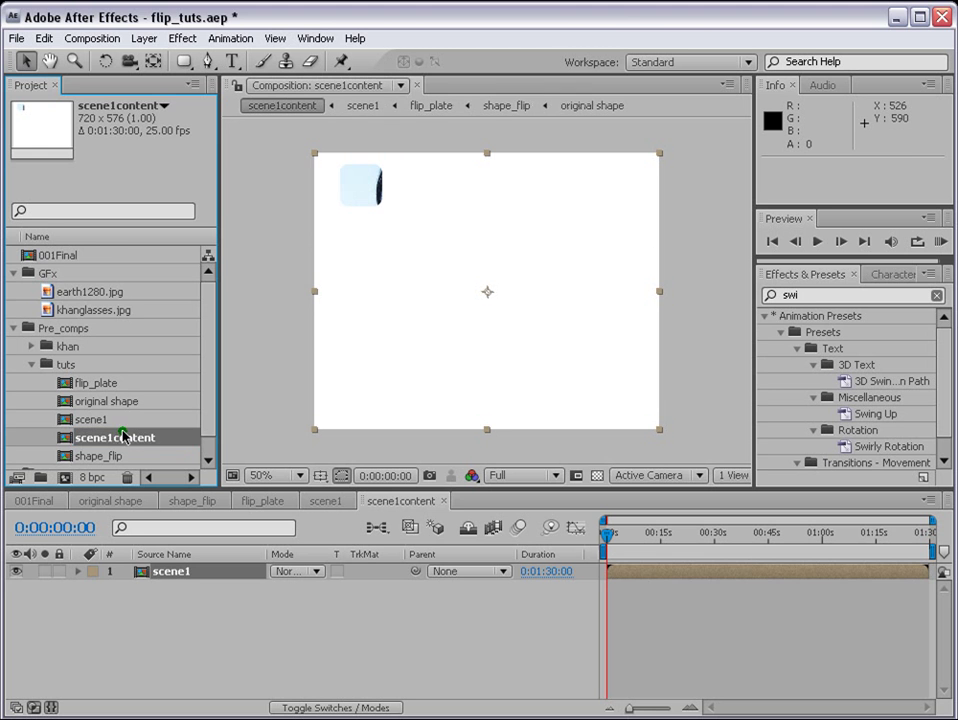
- Move the current time back to about 9 seconds, where the tiled face shows
click(165, 605)
click(468, 605)
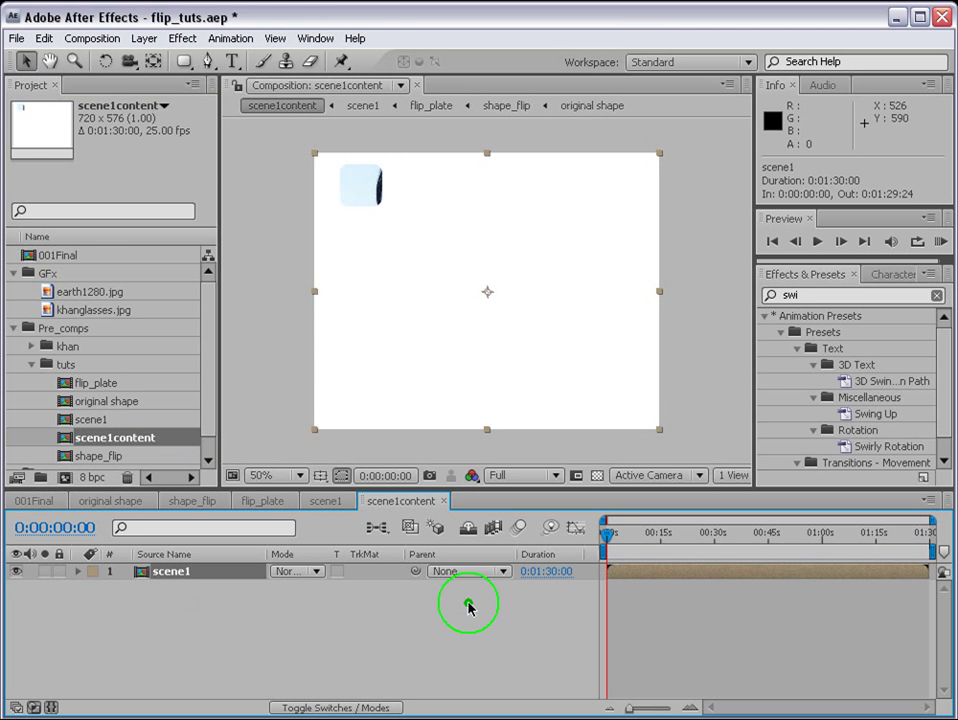
click(630, 572)
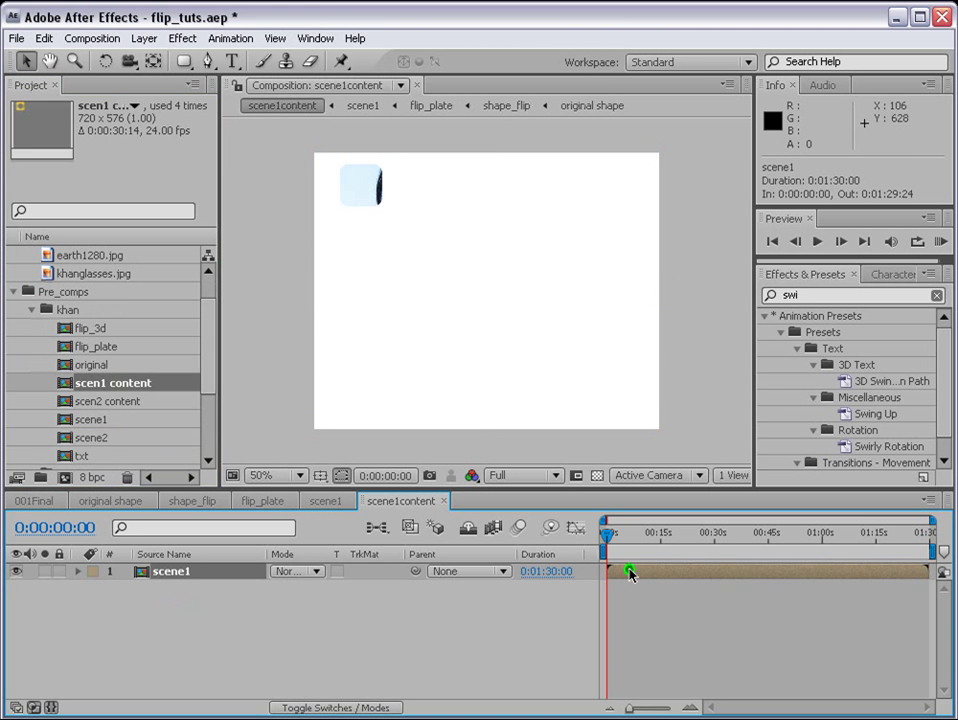
click(684, 533)
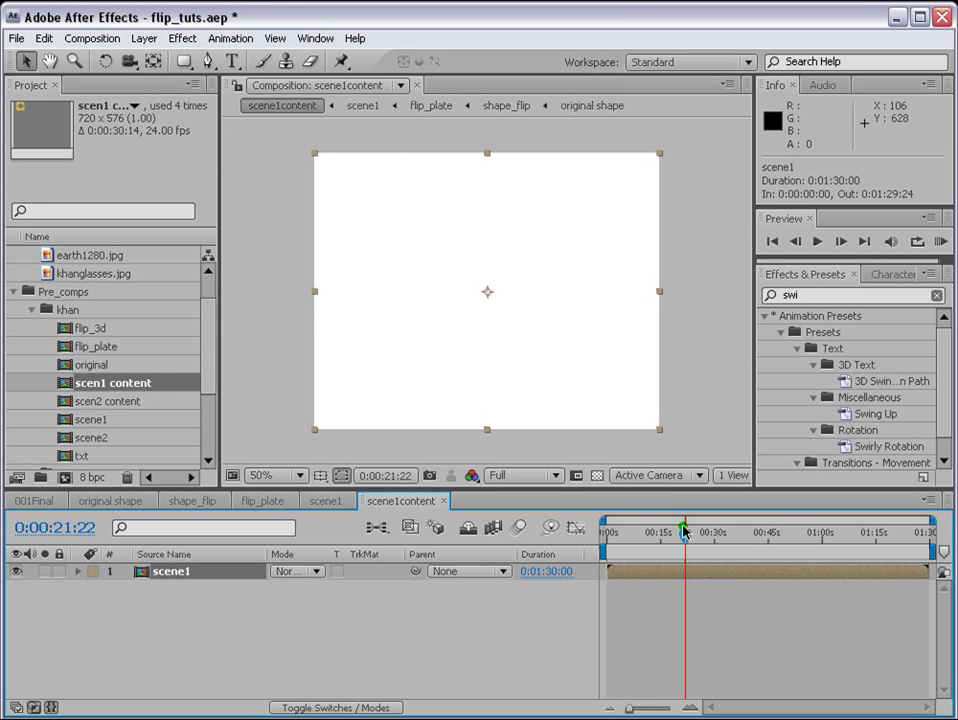
click(640, 535)
drag(640, 535, 626, 535)
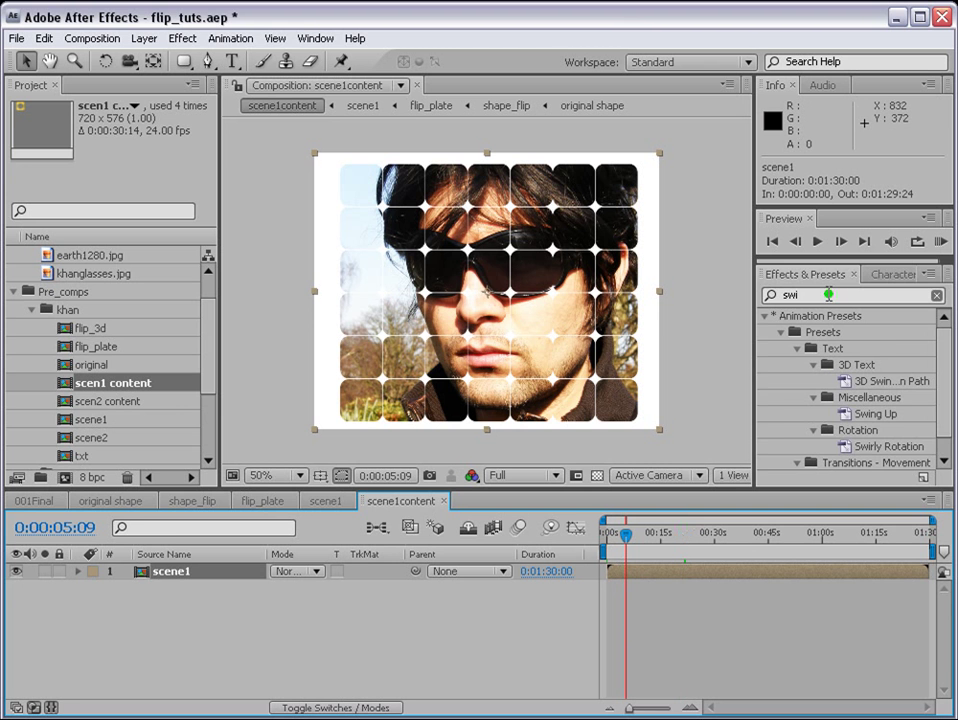
- Apply Bevel Alpha to scene1 with Edge Thickness 1 and Light Intensity 1.00
click(828, 295)
text(beve)
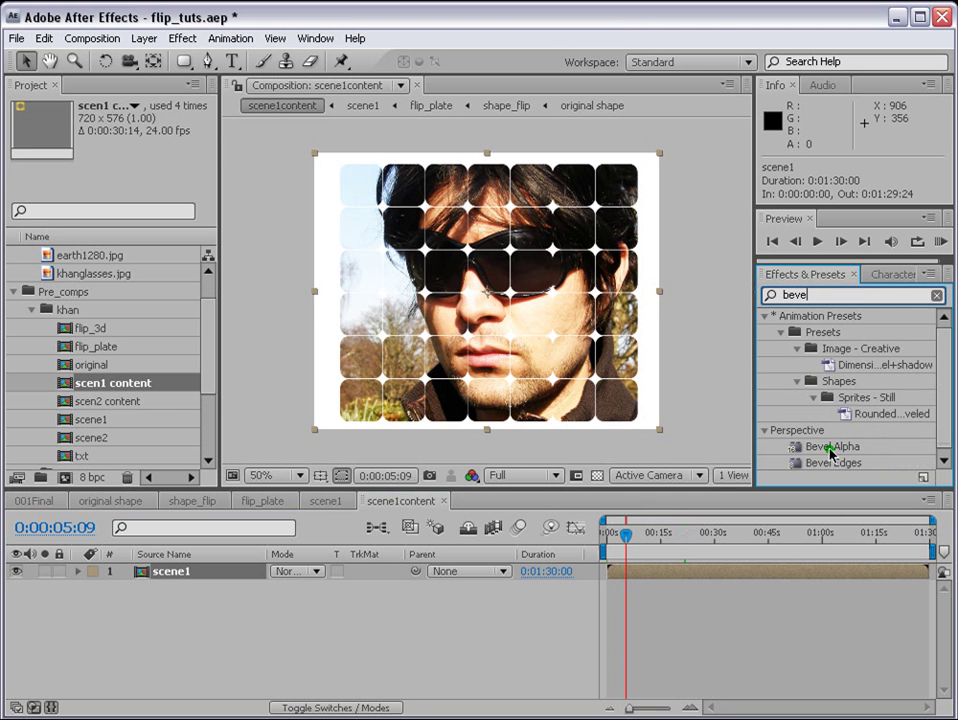
drag(822, 449, 676, 582)
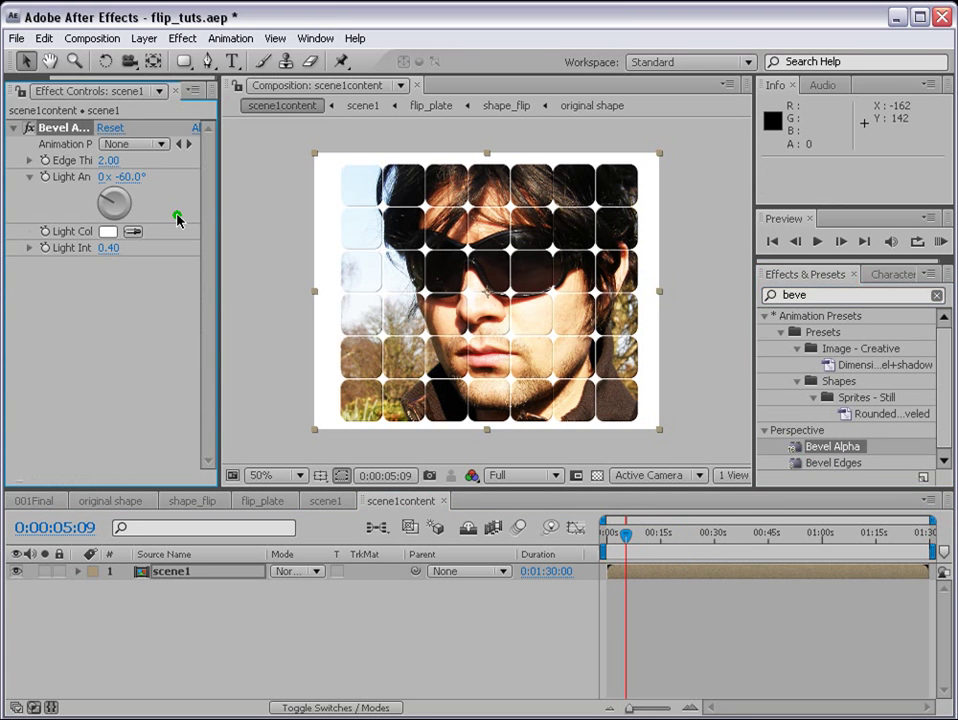
click(106, 160)
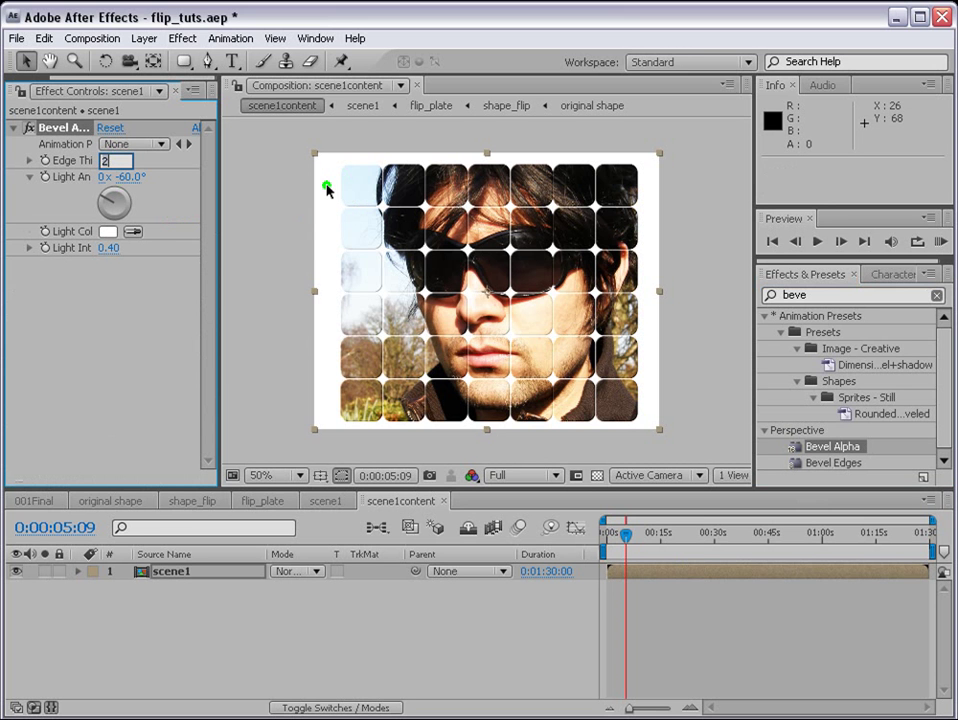
text(1)
click(113, 247)
key(Return)
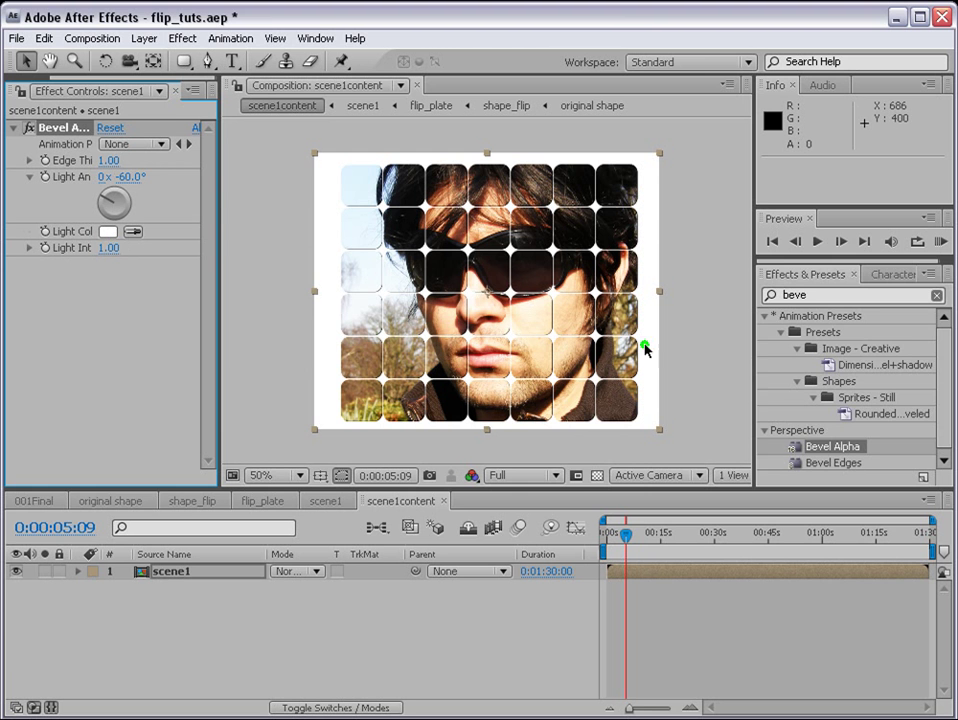
- Add a Drop Shadow with distance 1.0 to scene1, then duplicate the layer
click(770, 297)
text(shadow)
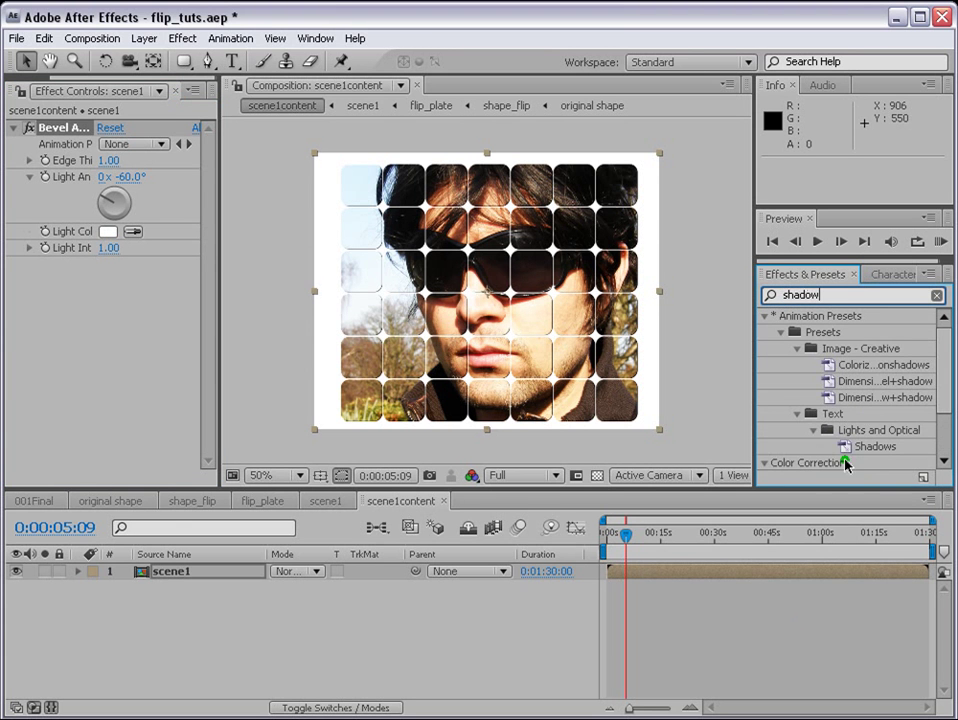
scroll(845, 462, down, 2)
drag(836, 444, 660, 578)
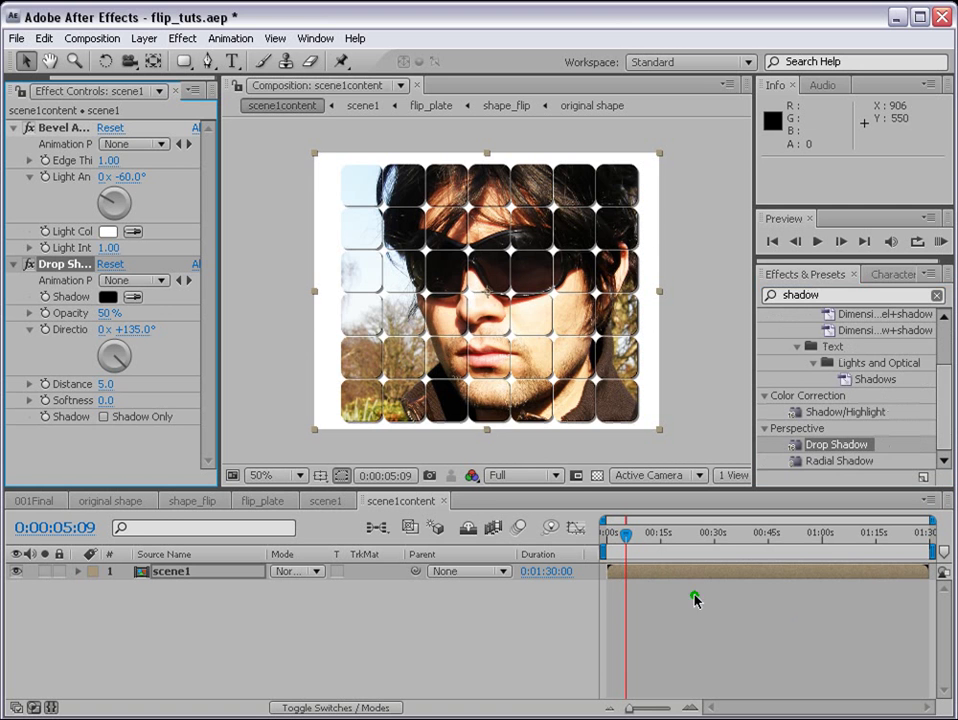
click(105, 384)
text(1)
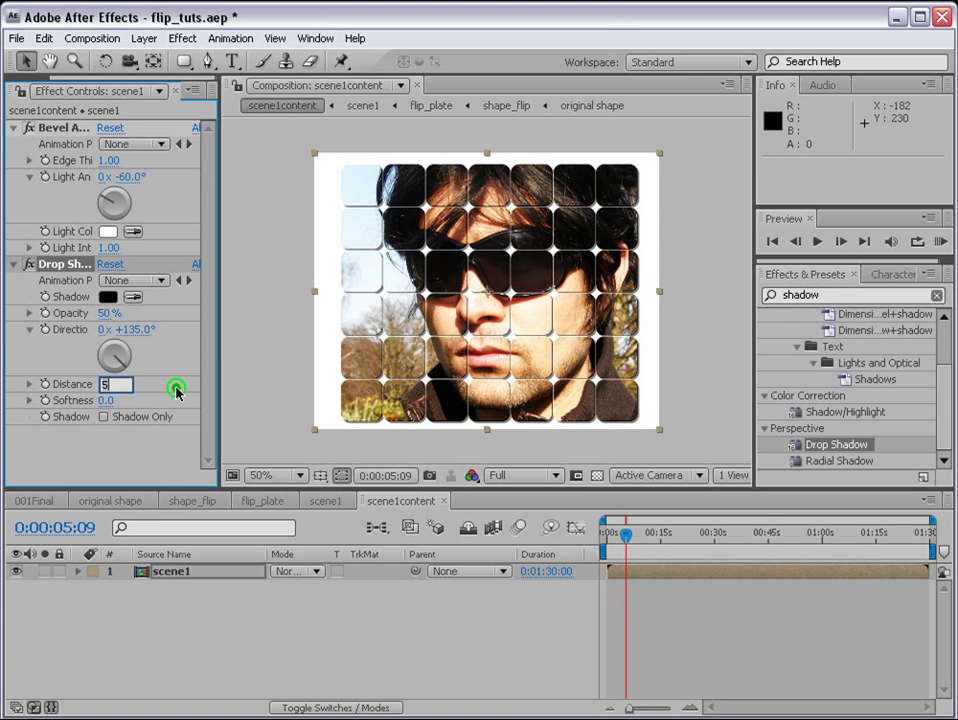
key(Return)
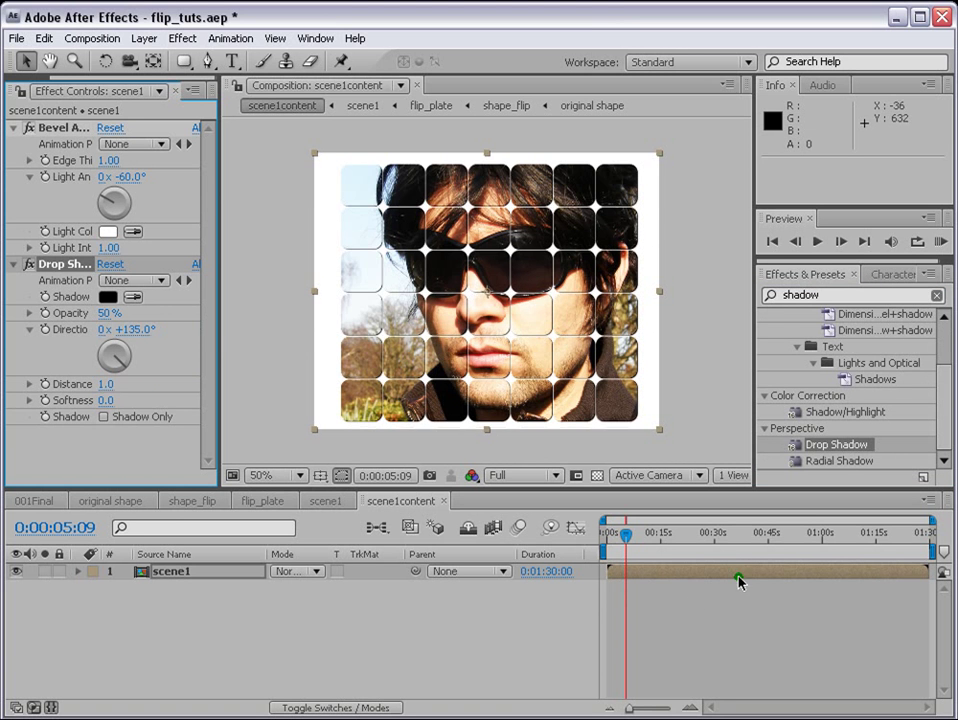
click(740, 576)
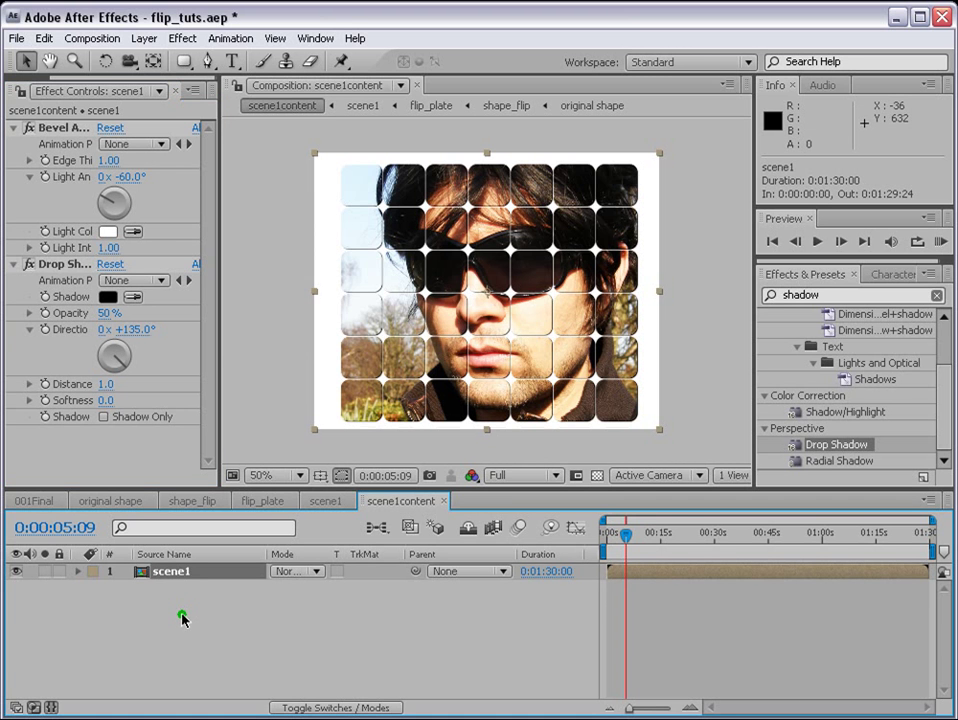
key(ctrl+d)
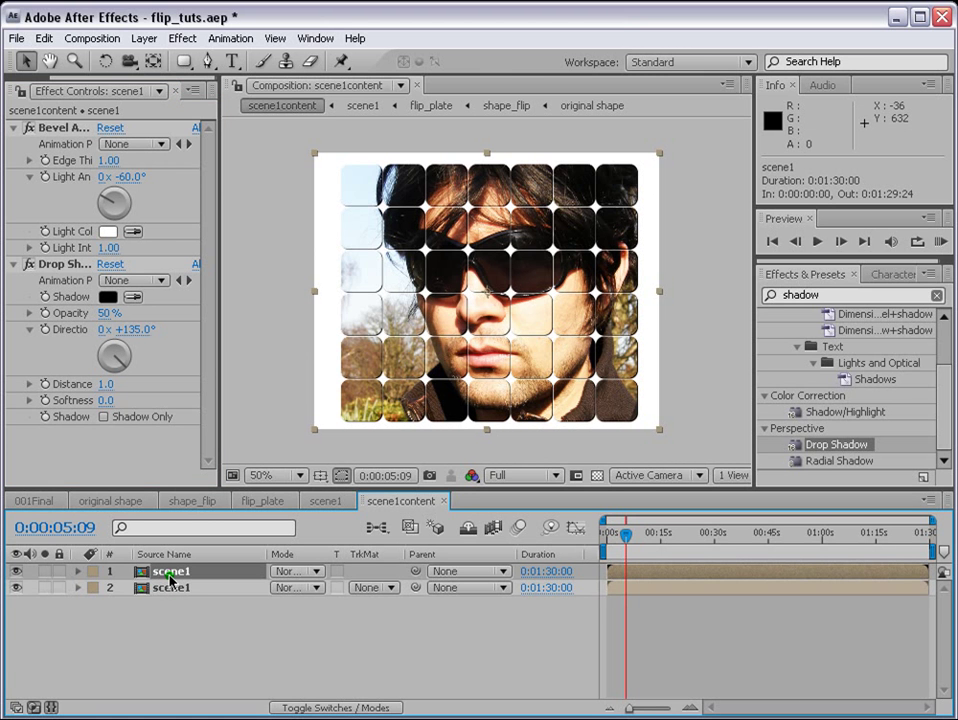
- Apply a golden yellow Fill effect to the top scene1 layer
drag(811, 430, 711, 587)
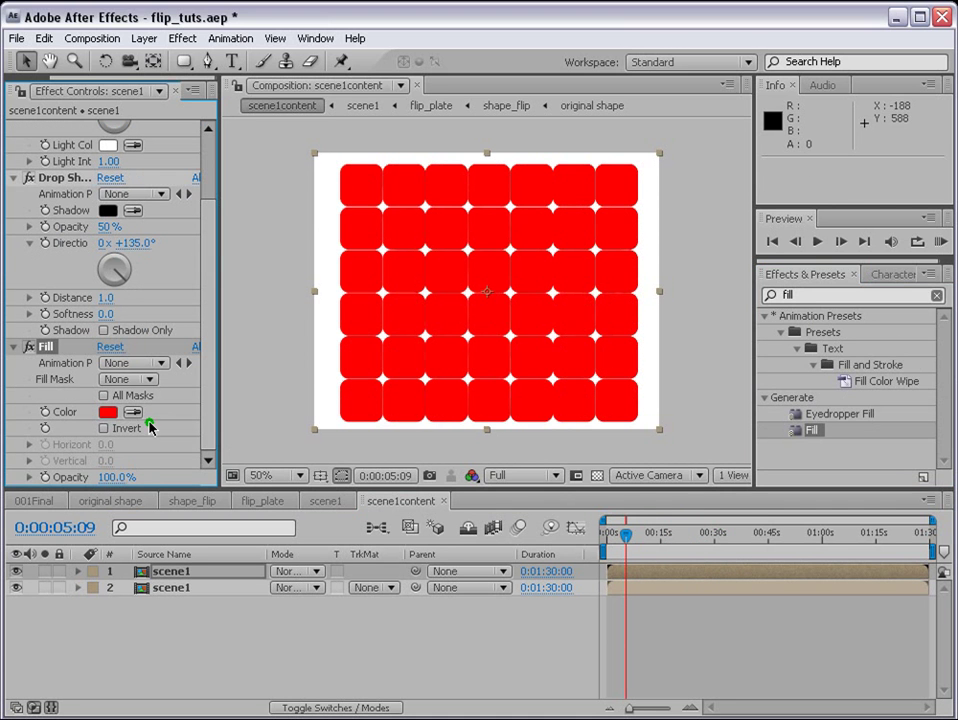
click(106, 412)
drag(778, 419, 778, 434)
click(730, 241)
click(926, 226)
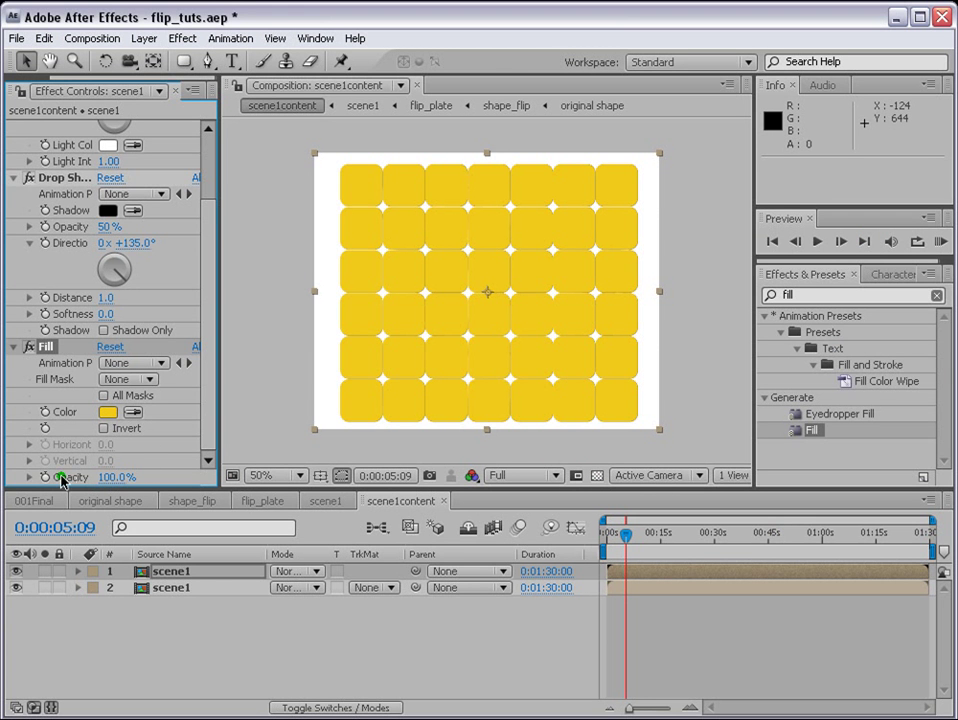
- Keyframe Fill Opacity at 100% on frame 0 and 0% on frame 5, then preview
drag(631, 543, 481, 545)
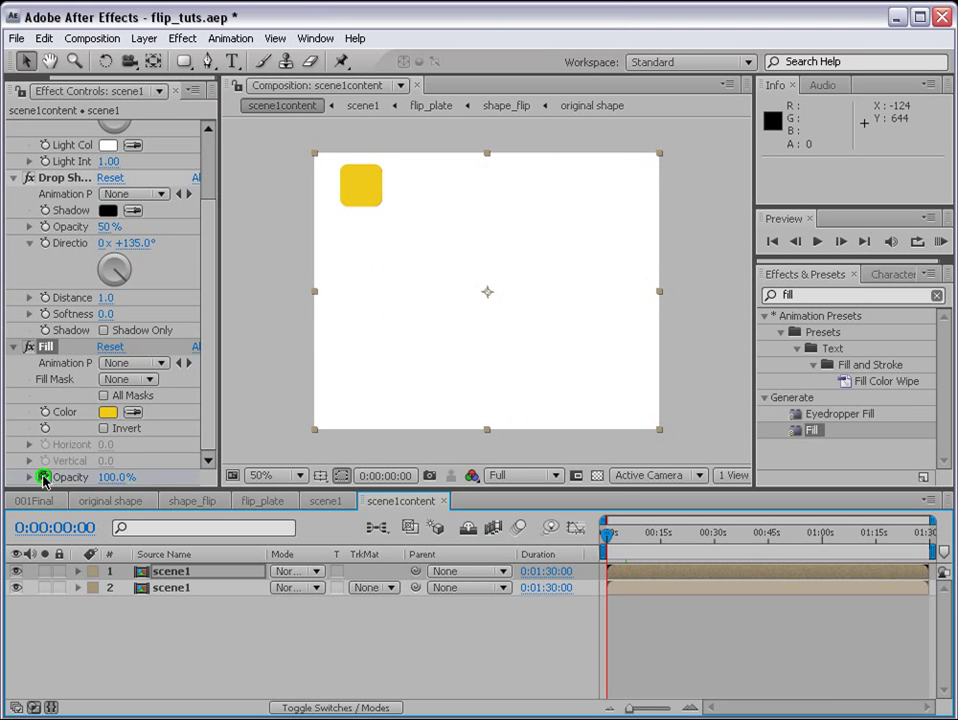
click(44, 477)
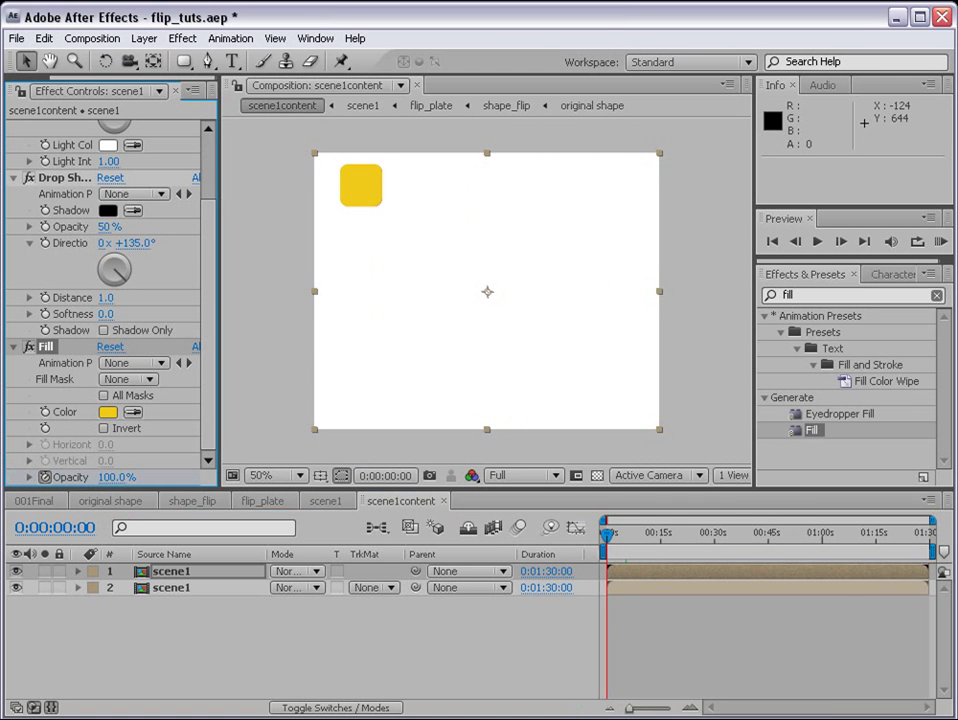
drag(630, 708, 670, 708)
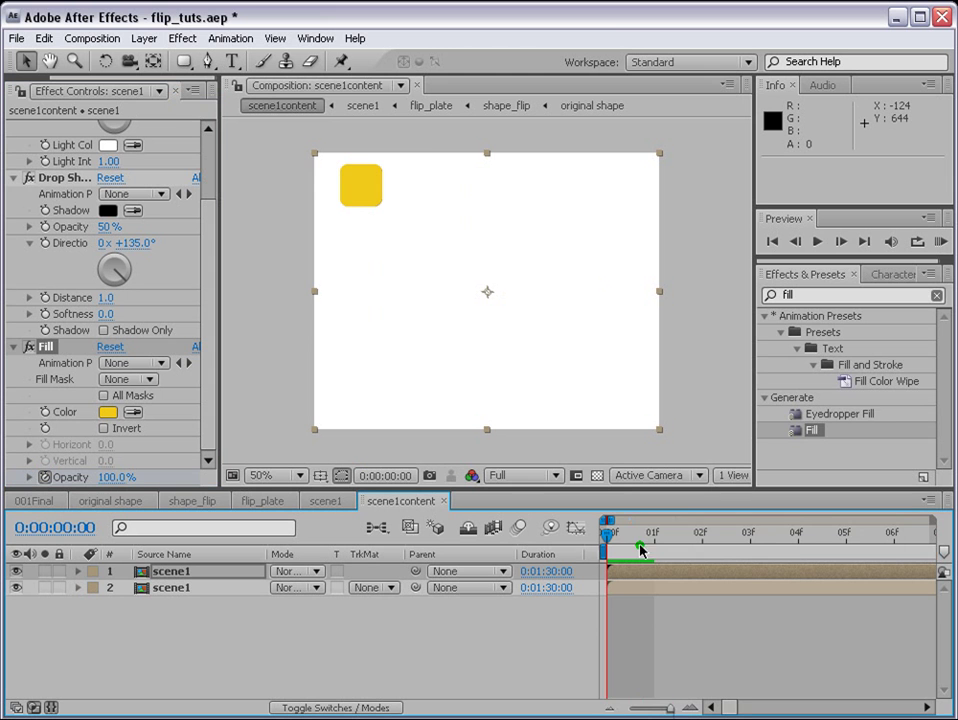
click(791, 534)
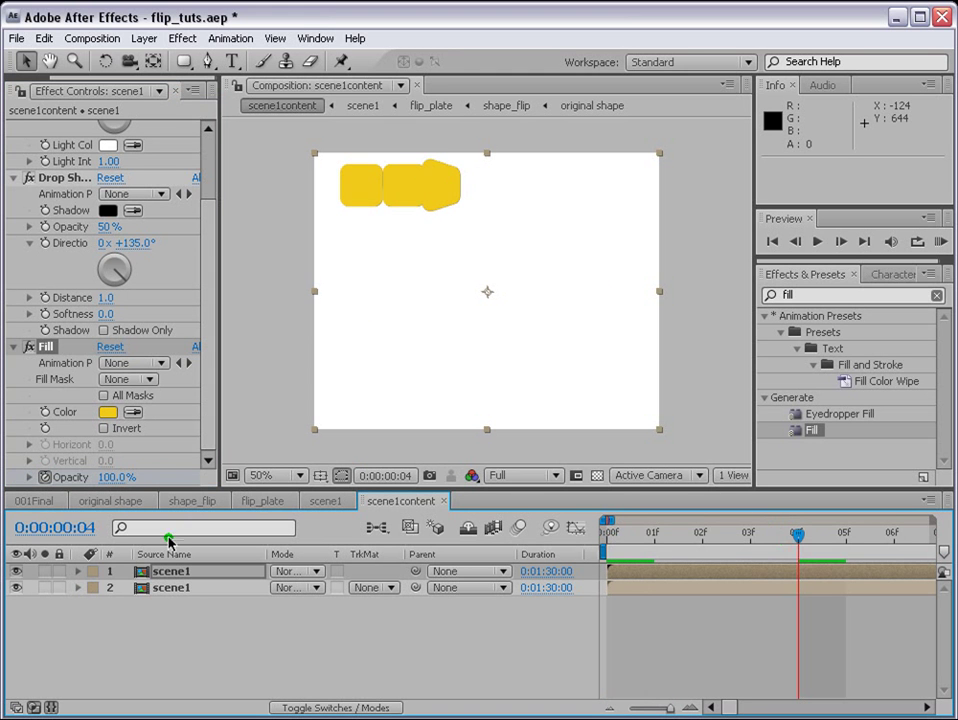
drag(675, 710, 667, 709)
key(Page_Down)
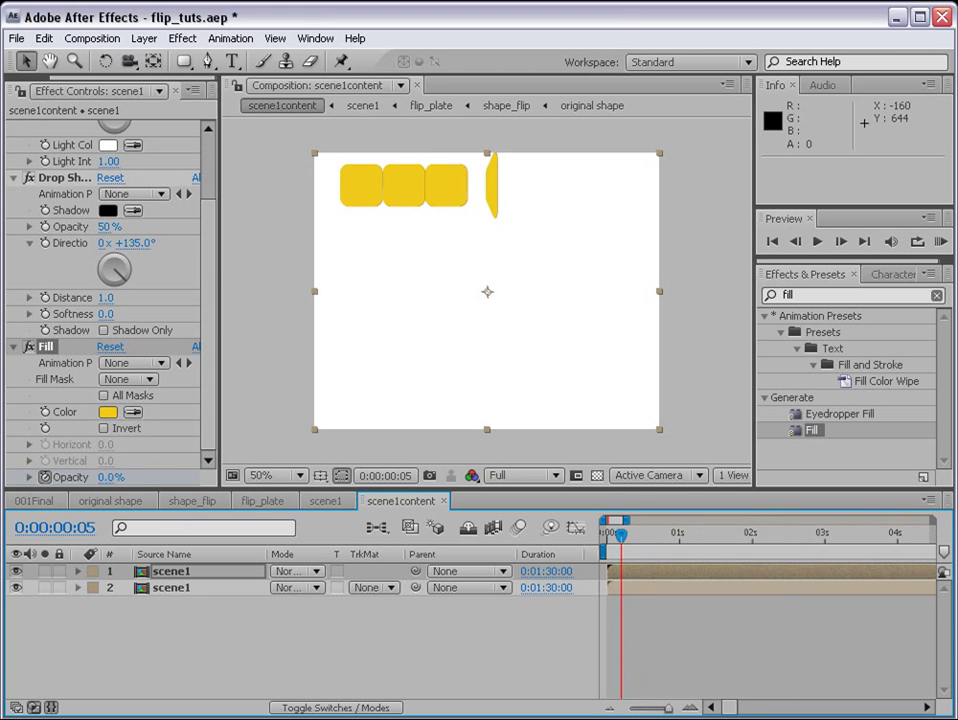
click(250, 443)
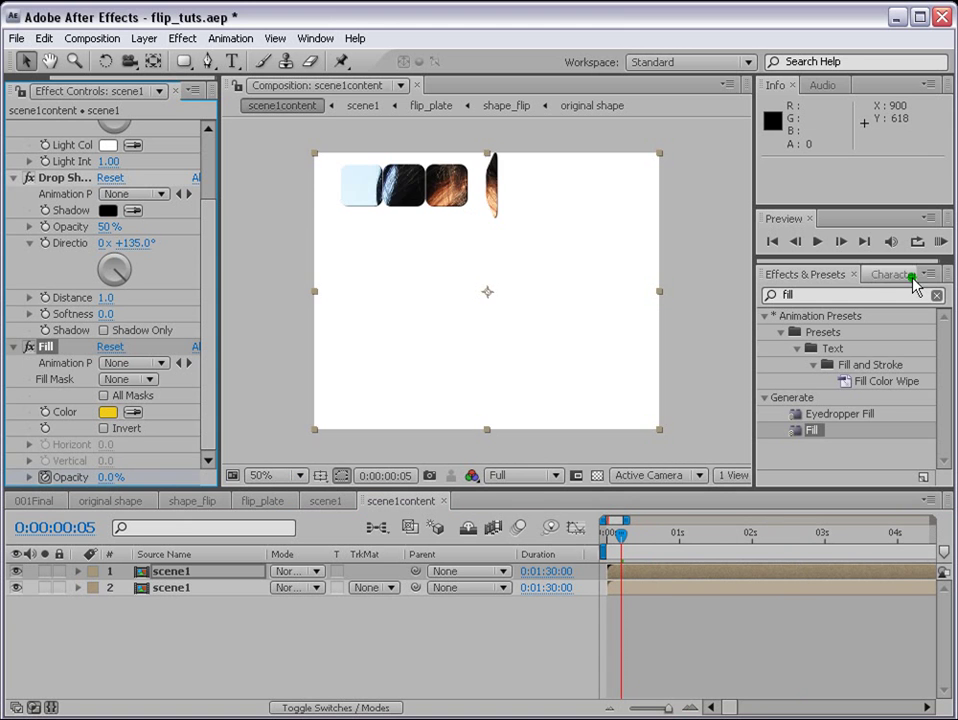
click(940, 242)
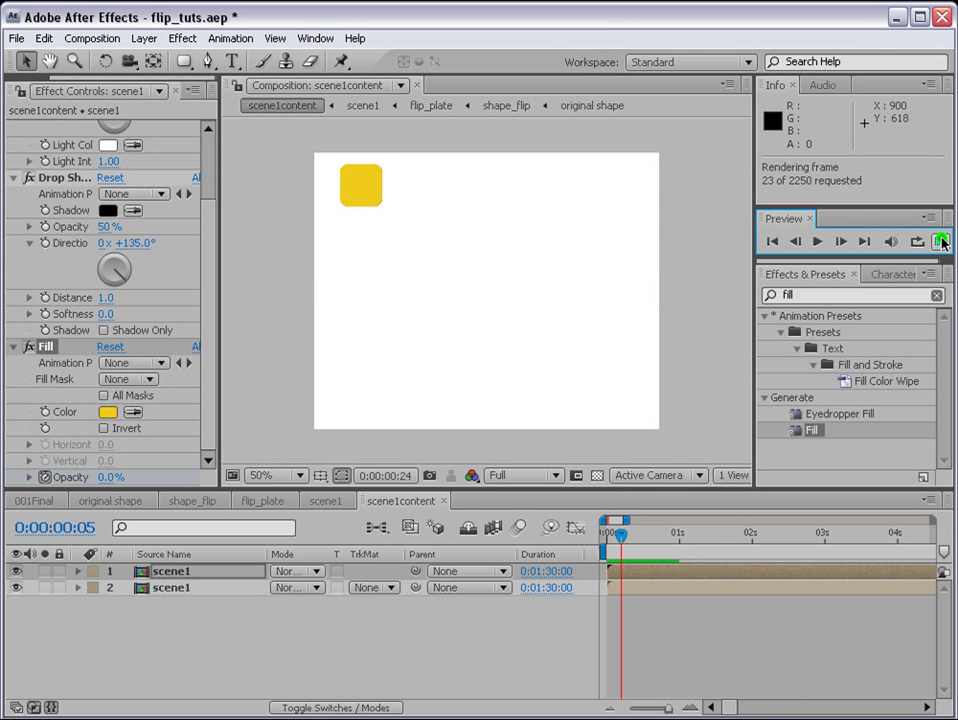
click(156, 90)
- Create a new composition named 001final_tuts
click(175, 90)
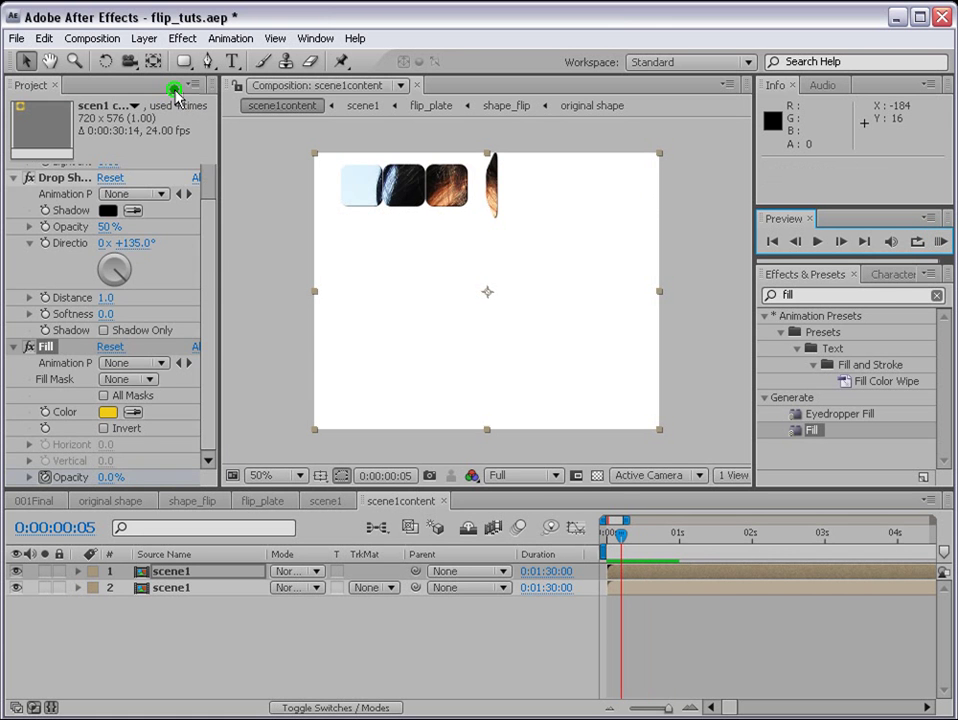
drag(204, 334, 206, 300)
click(15, 274)
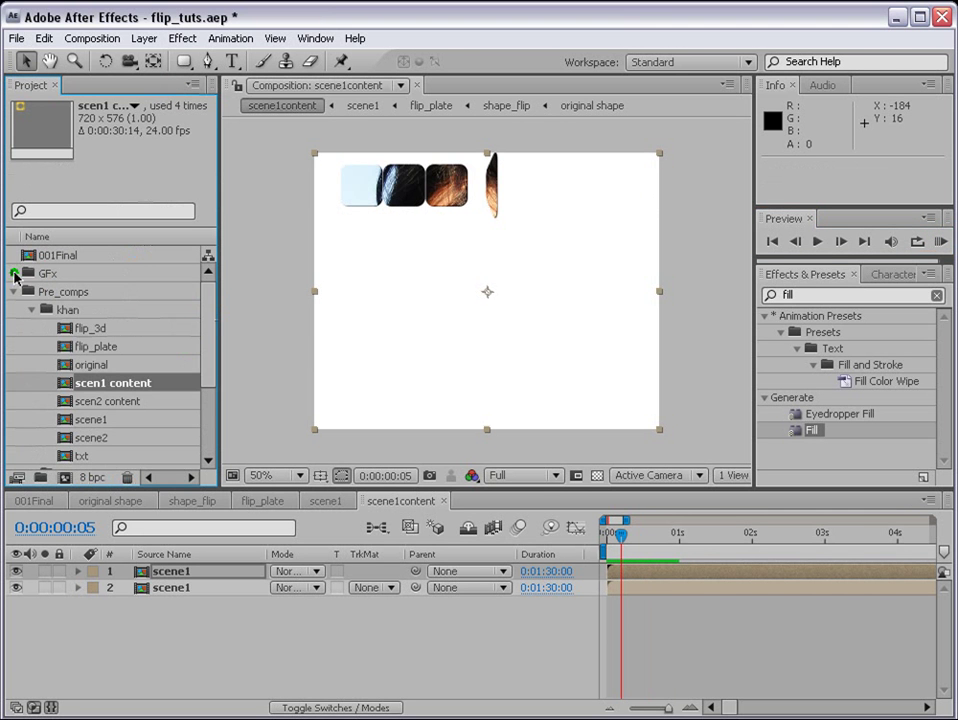
click(63, 481)
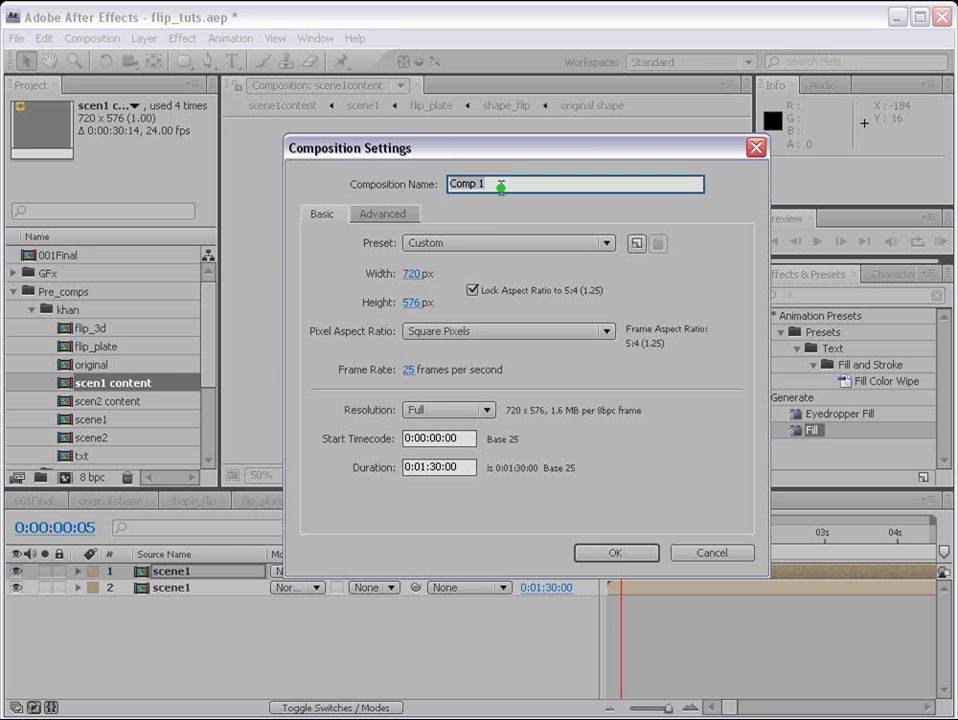
text(fin)
key(BackSpace)
key(BackSpace)
key(BackSpace)
text(001fias)
key(BackSpace)
key(BackSpace)
text(nal_tuts)
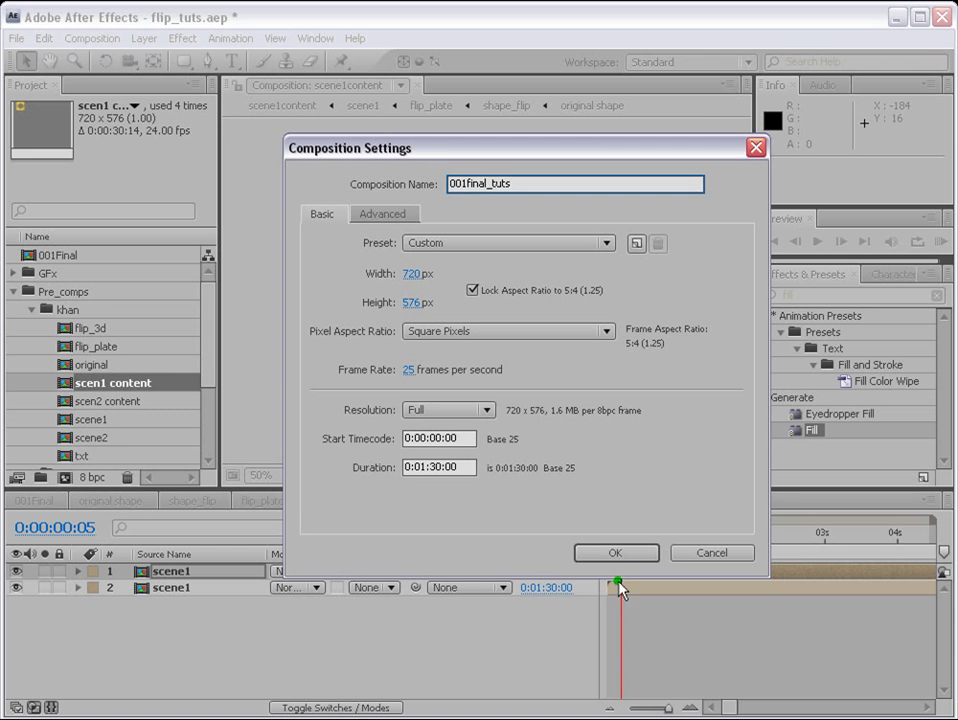
click(630, 557)
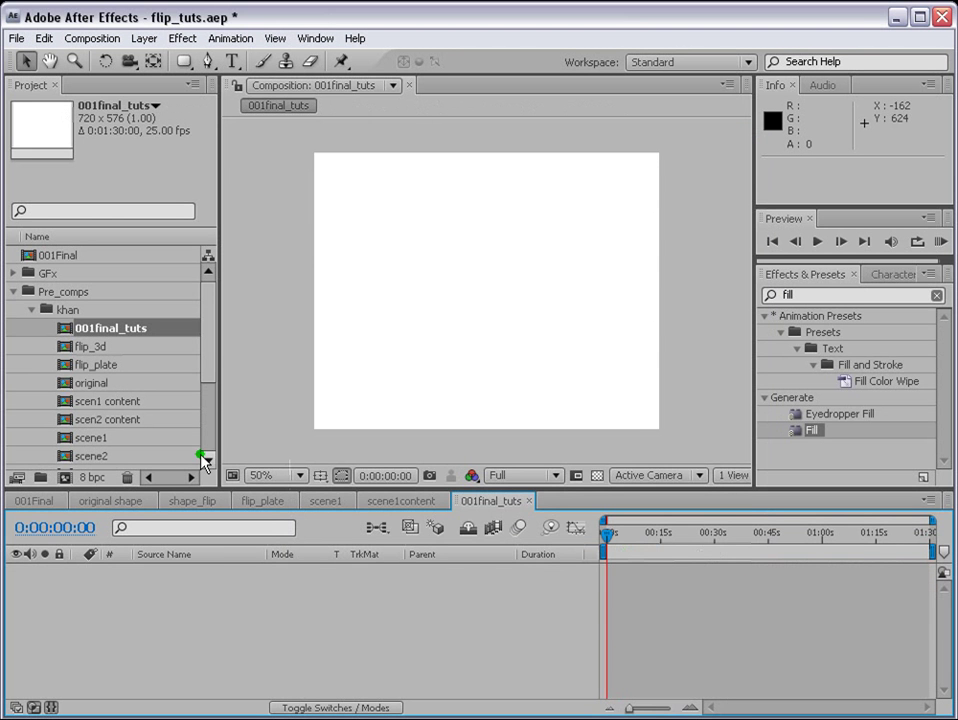
- Move 001final_tuts to the project root, add scene1content, and scrub to 0:00:05:09
drag(105, 327, 93, 543)
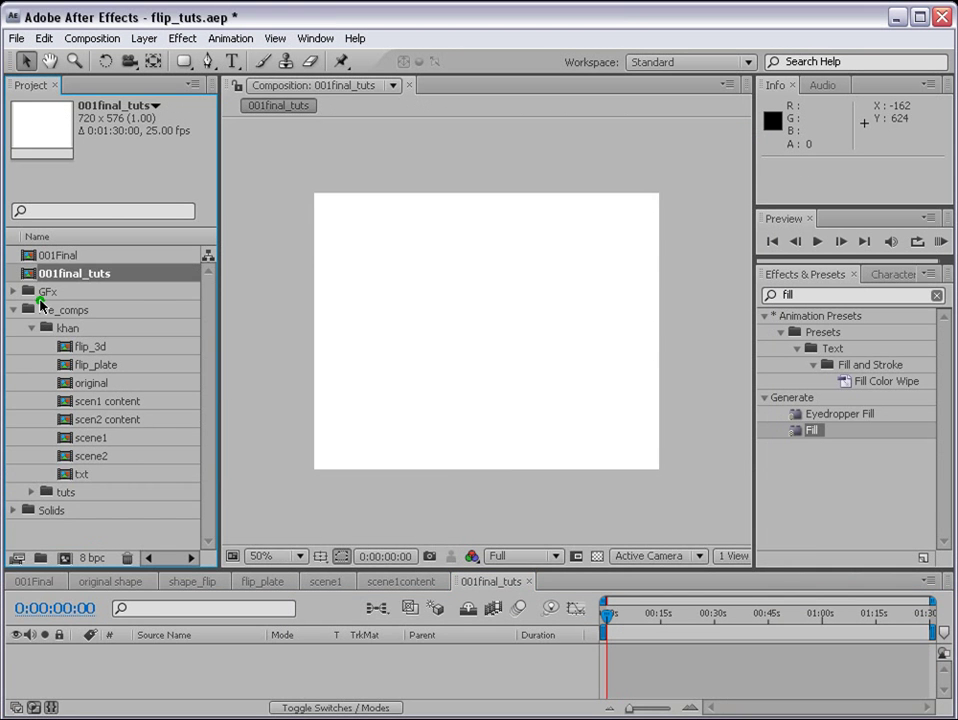
click(31, 328)
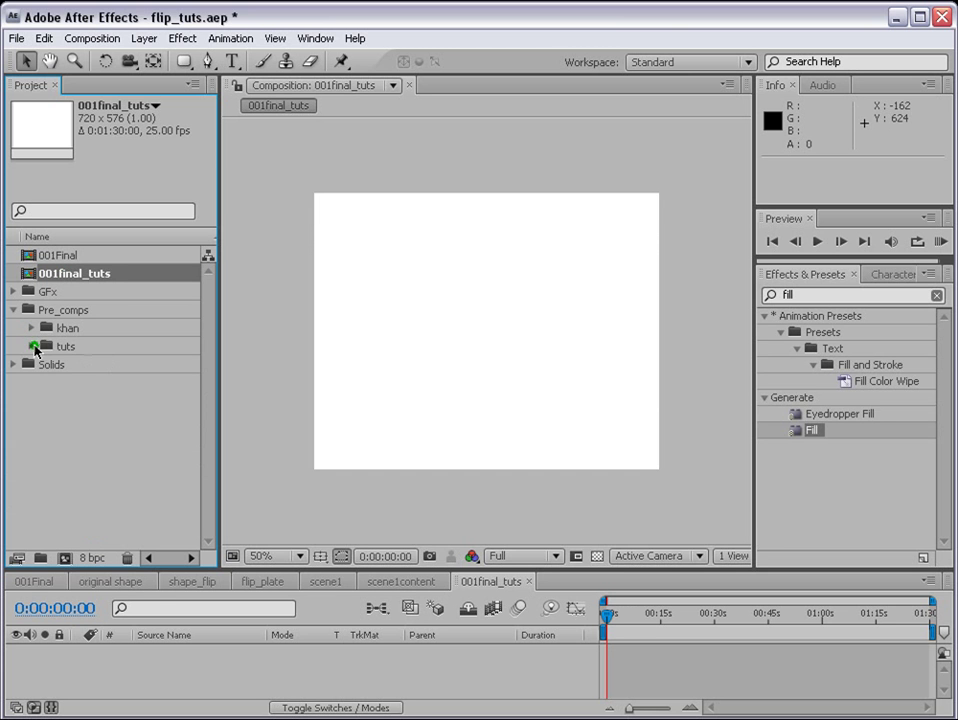
click(32, 346)
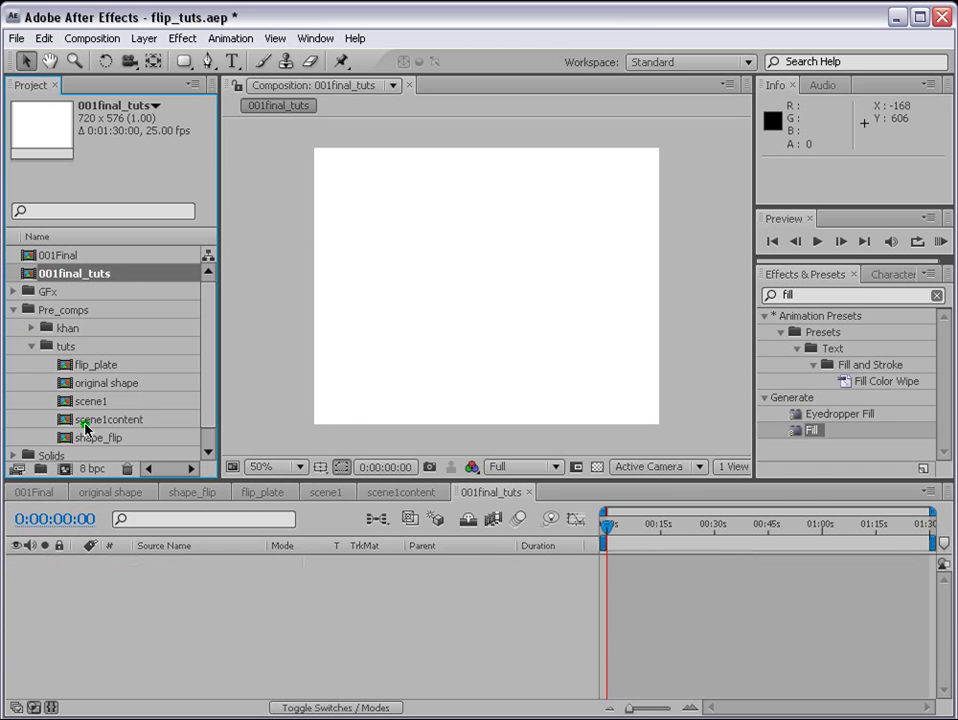
drag(103, 421, 138, 637)
click(618, 528)
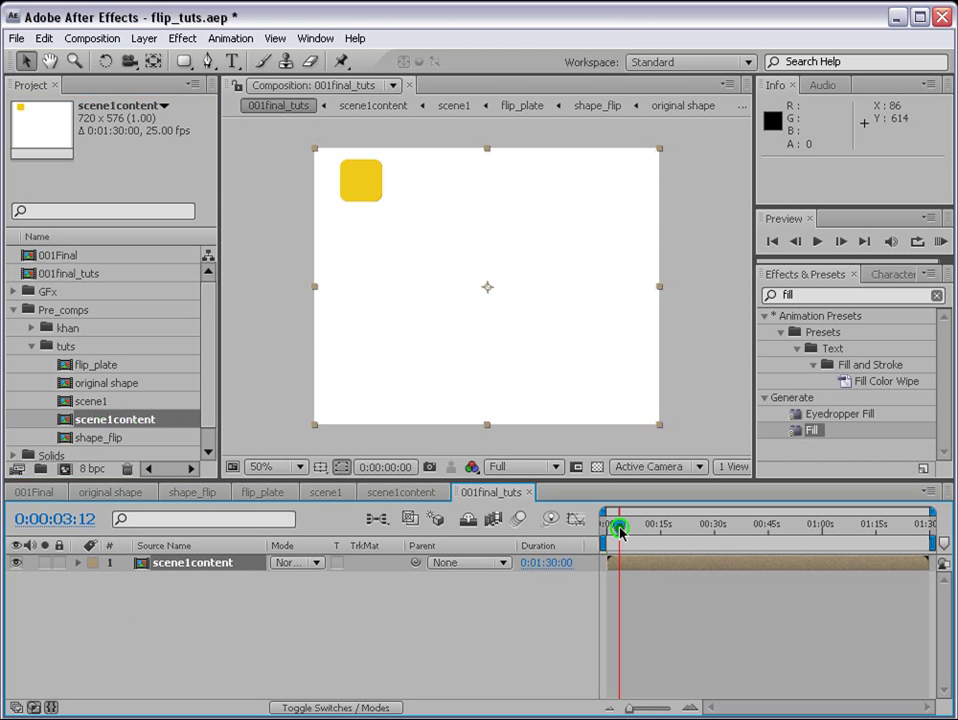
drag(618, 528, 625, 528)
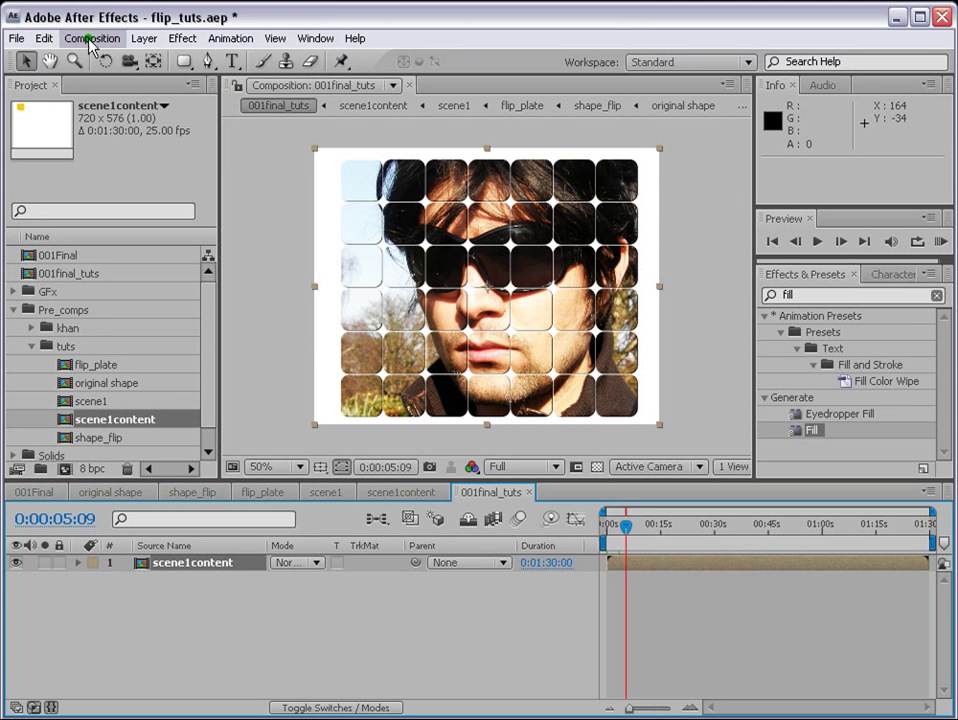
- Set the comp duration to 0:00:30:00 and make scene1content a 3D layer
click(91, 38)
click(113, 83)
click(420, 467)
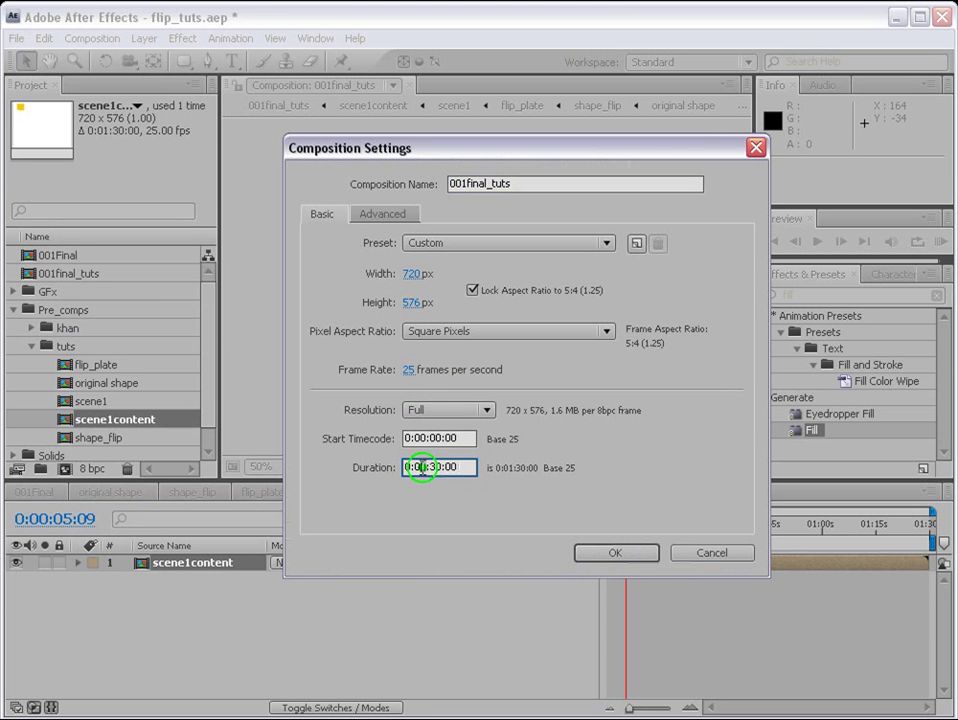
key(BackSpace)
text(0:00:10)
click(580, 551)
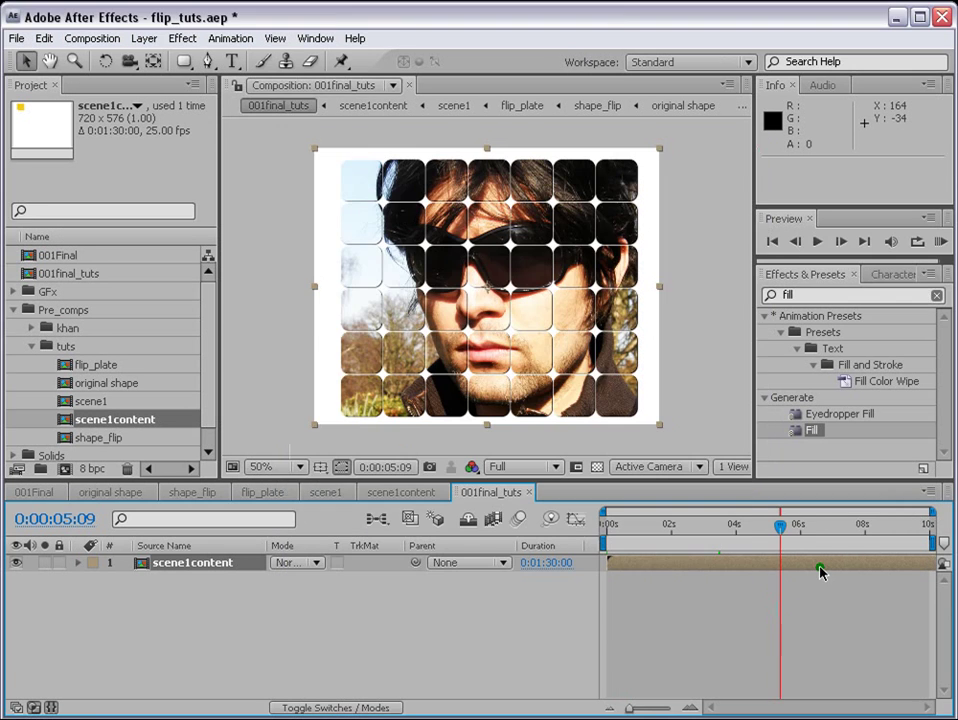
click(308, 708)
click(377, 562)
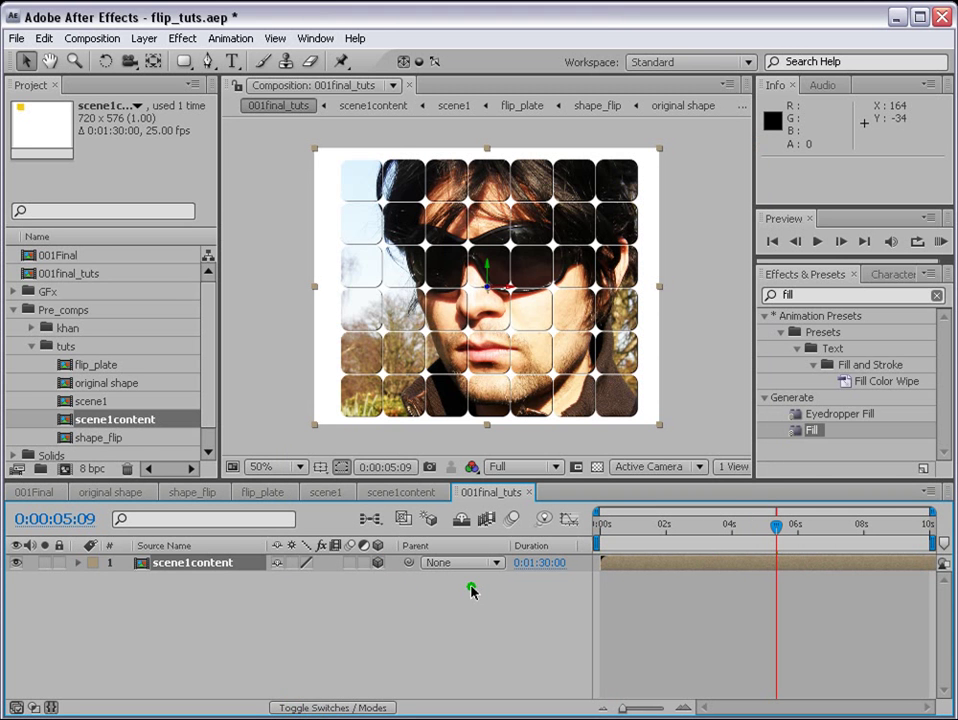
click(143, 38)
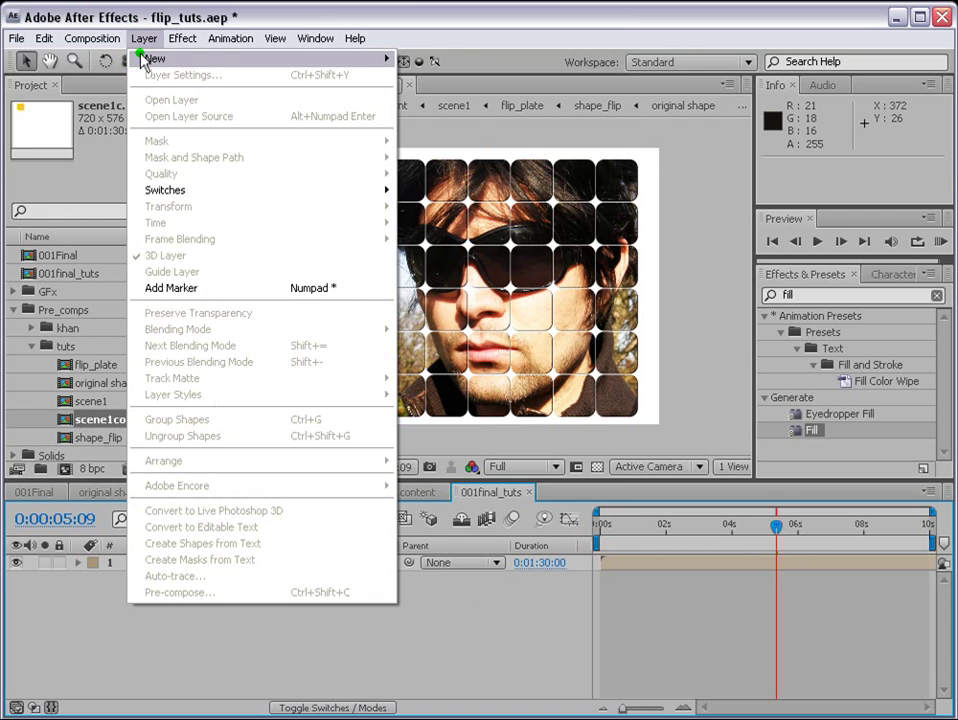
- Add Camera 1 using the 20mm preset, with Enable Depth of Field unchecked
mouse_move(150, 58)
click(431, 108)
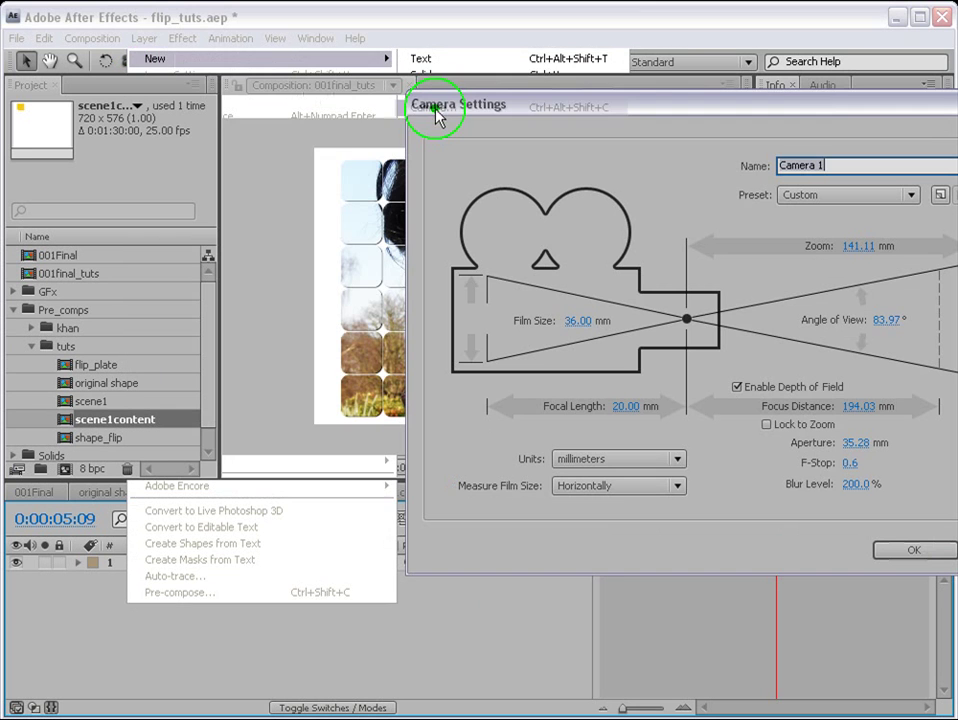
drag(763, 109, 504, 130)
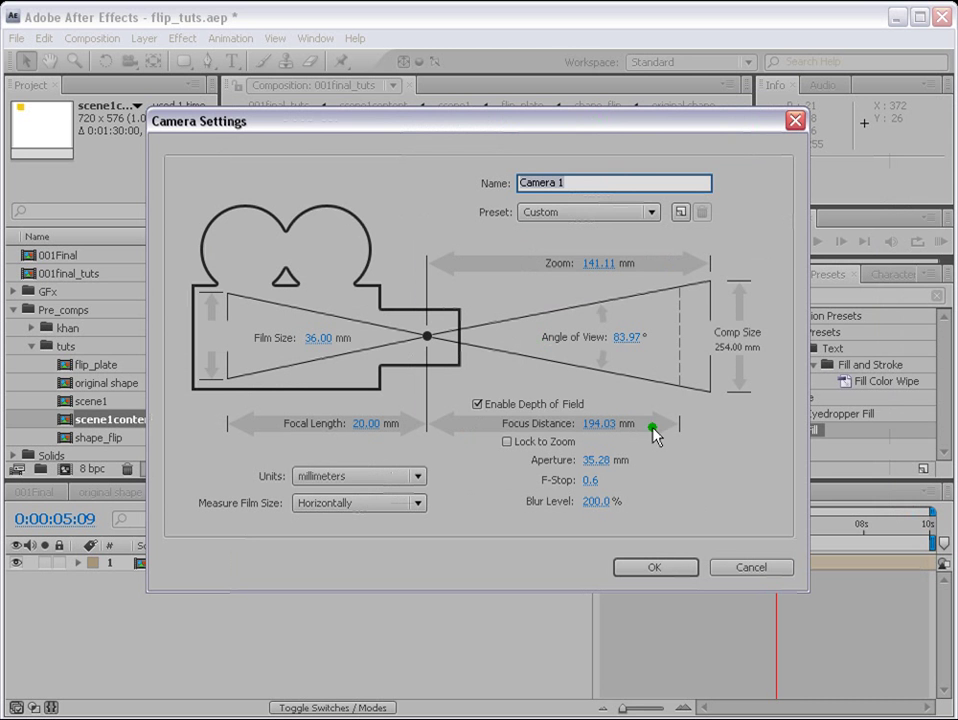
key(Tab)
key(Down)
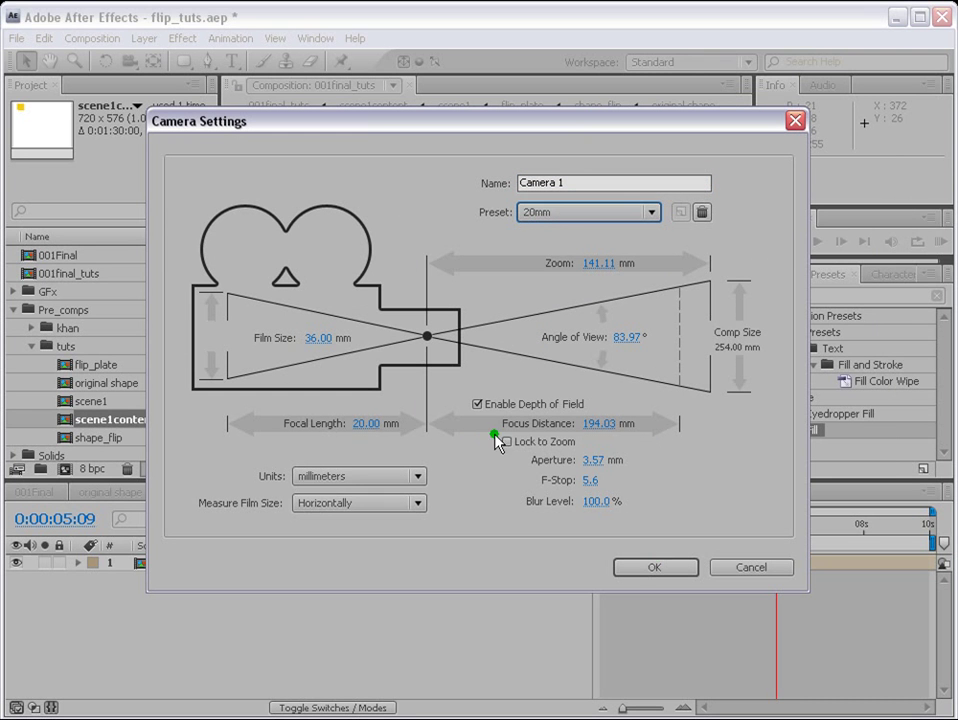
click(478, 405)
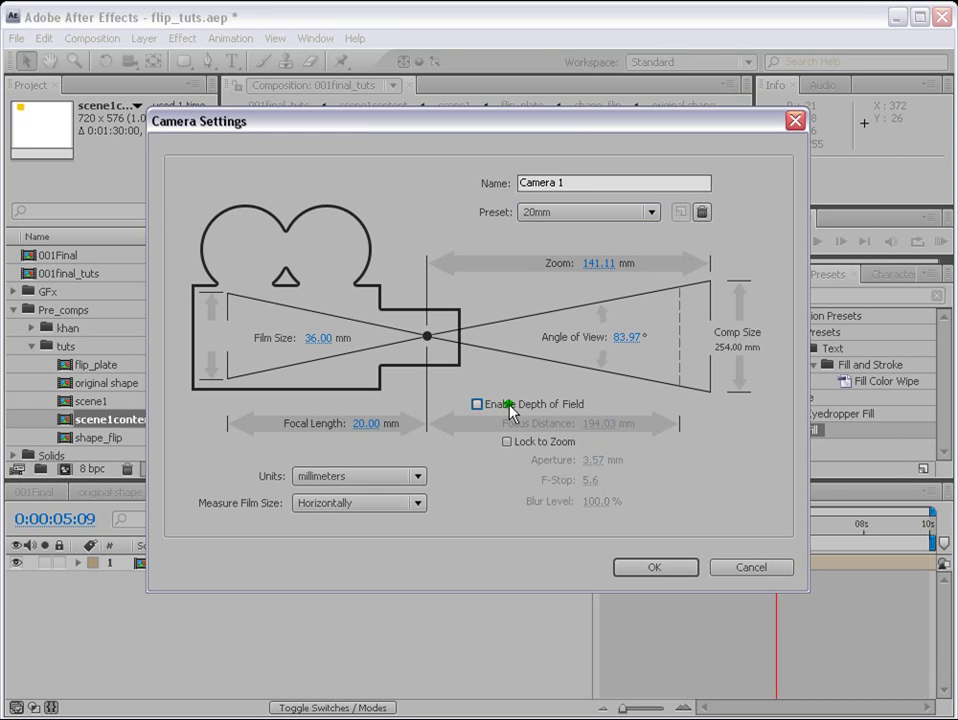
click(666, 568)
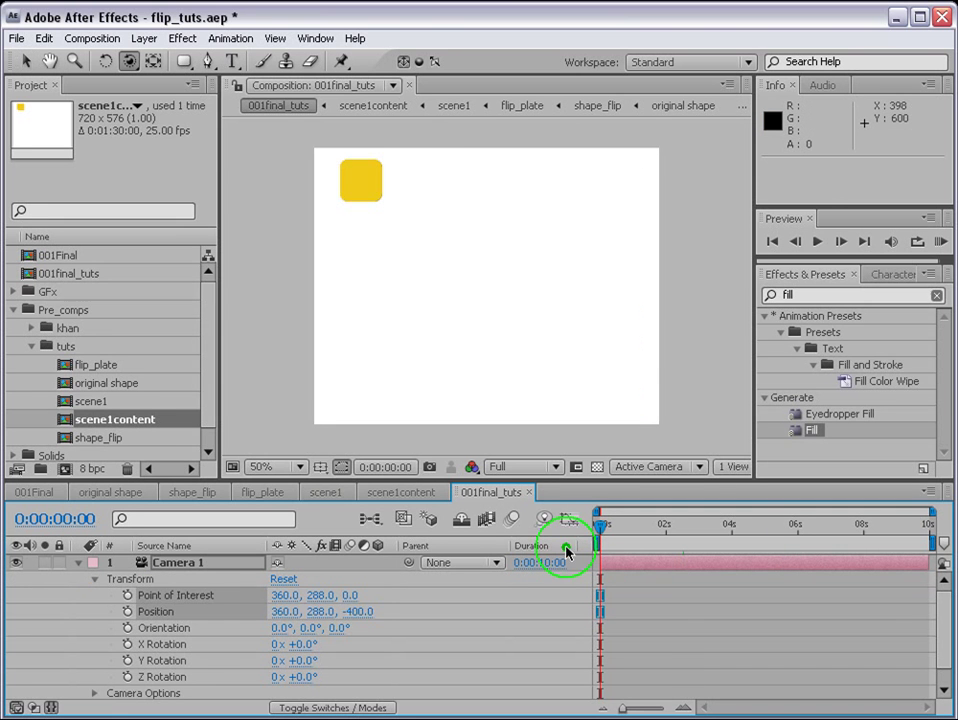
- At 0s, dolly Camera 1 closer and set Position and Point of Interest keyframes
key(c)
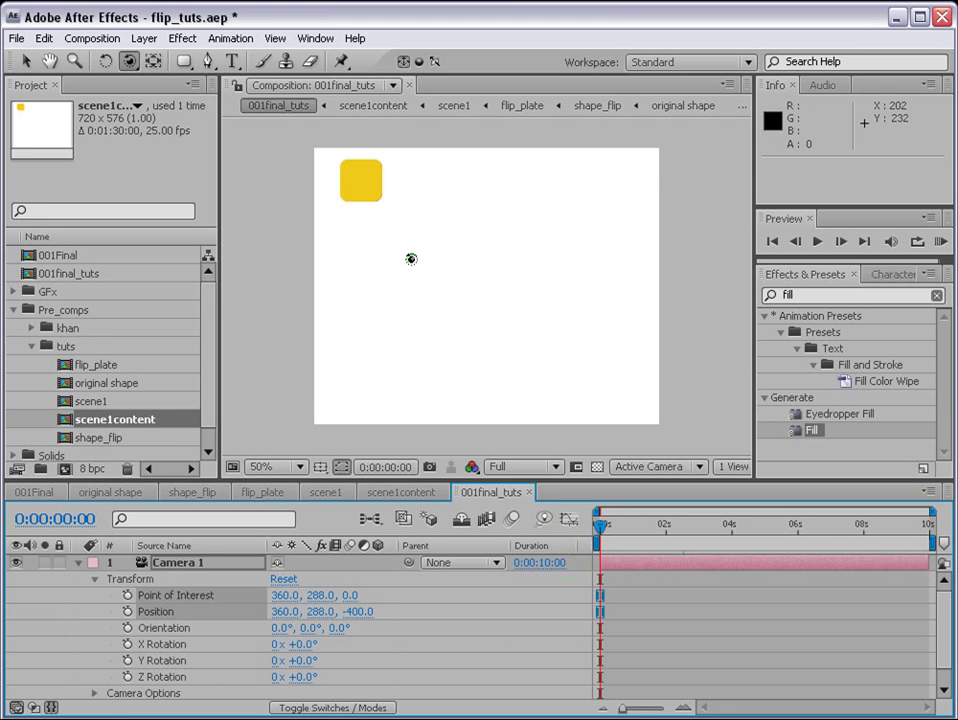
drag(410, 258, 436, 263)
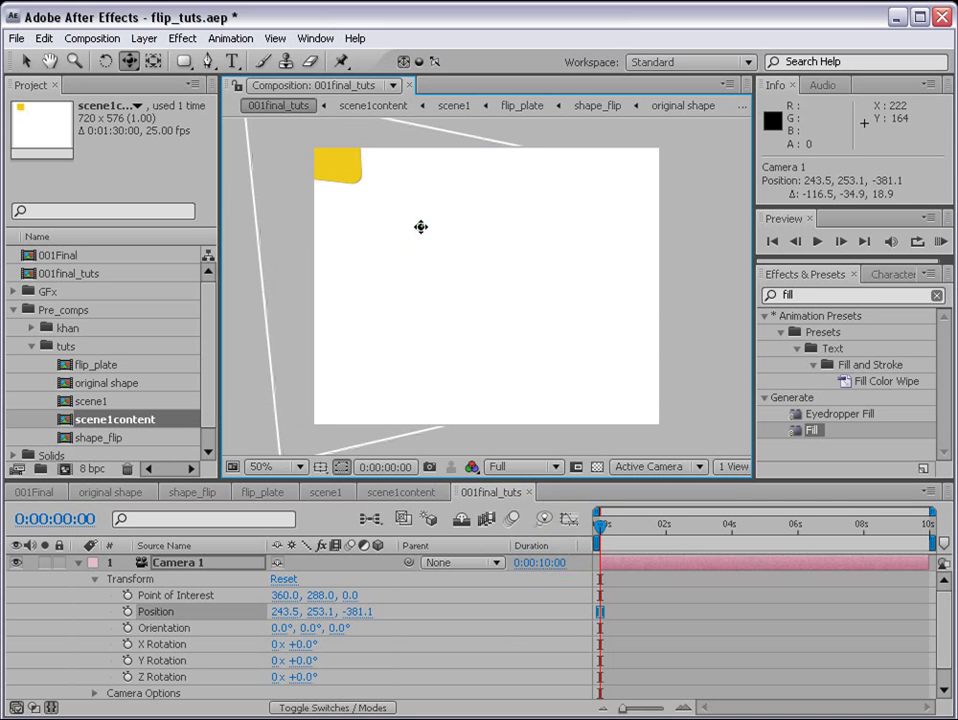
key(c)
key(c)
drag(421, 227, 434, 247)
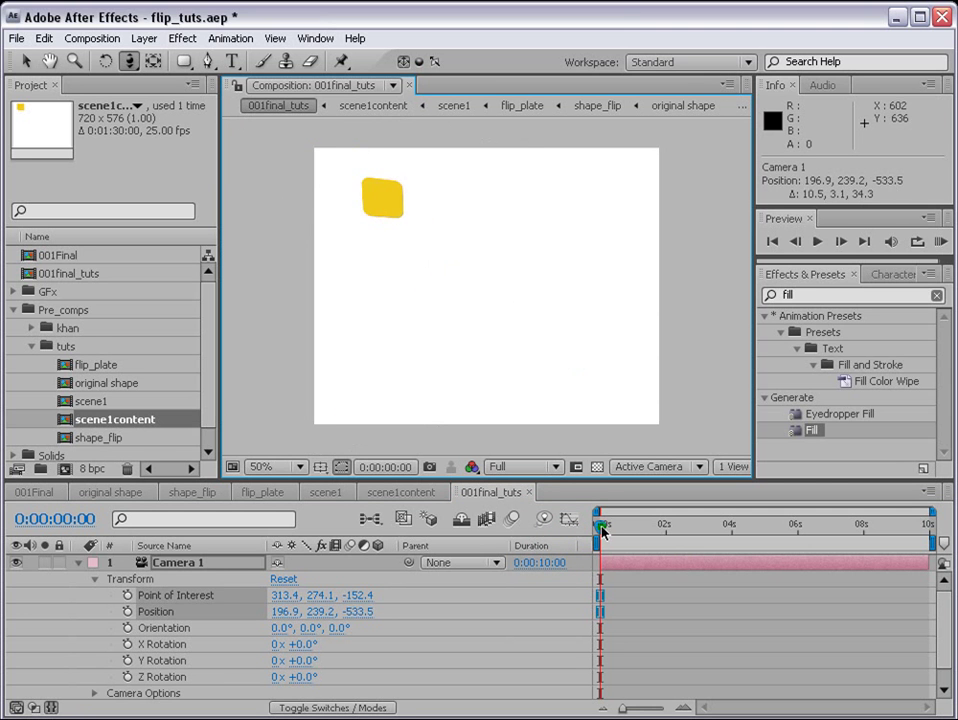
click(127, 611)
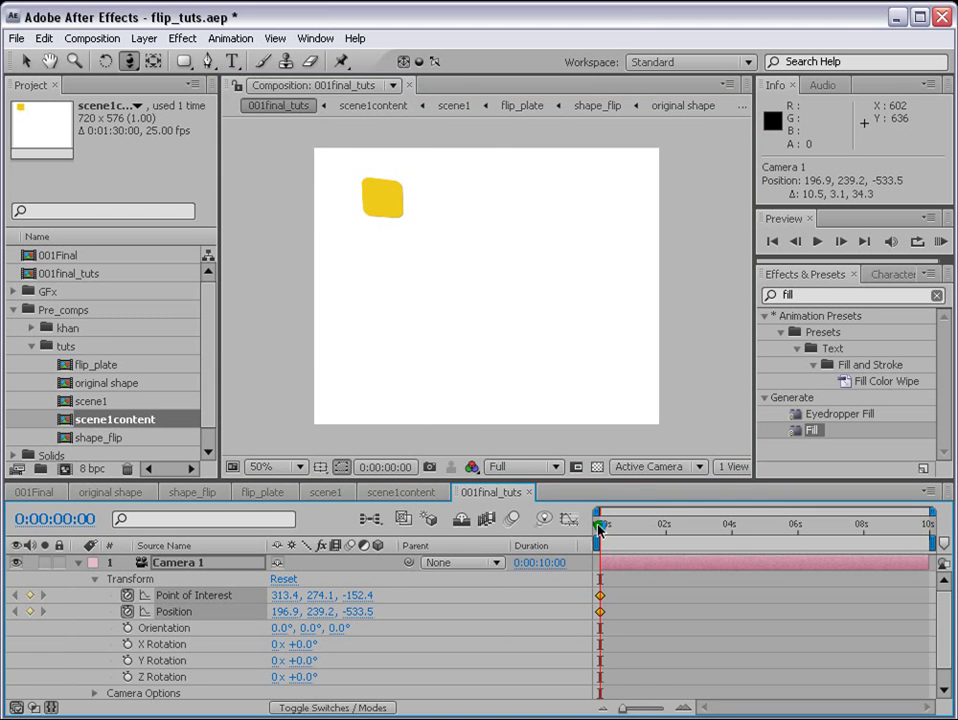
- At 0:00:02:14, orbit the camera so the tile grid turns sideways
drag(598, 528, 685, 530)
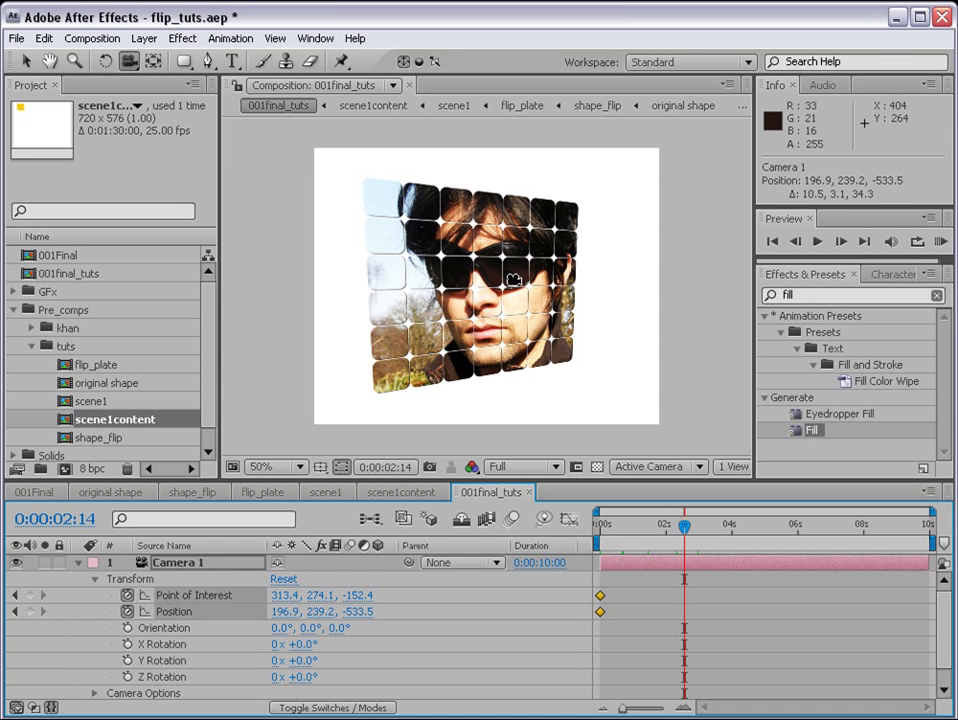
drag(513, 275, 413, 289)
drag(500, 290, 500, 257)
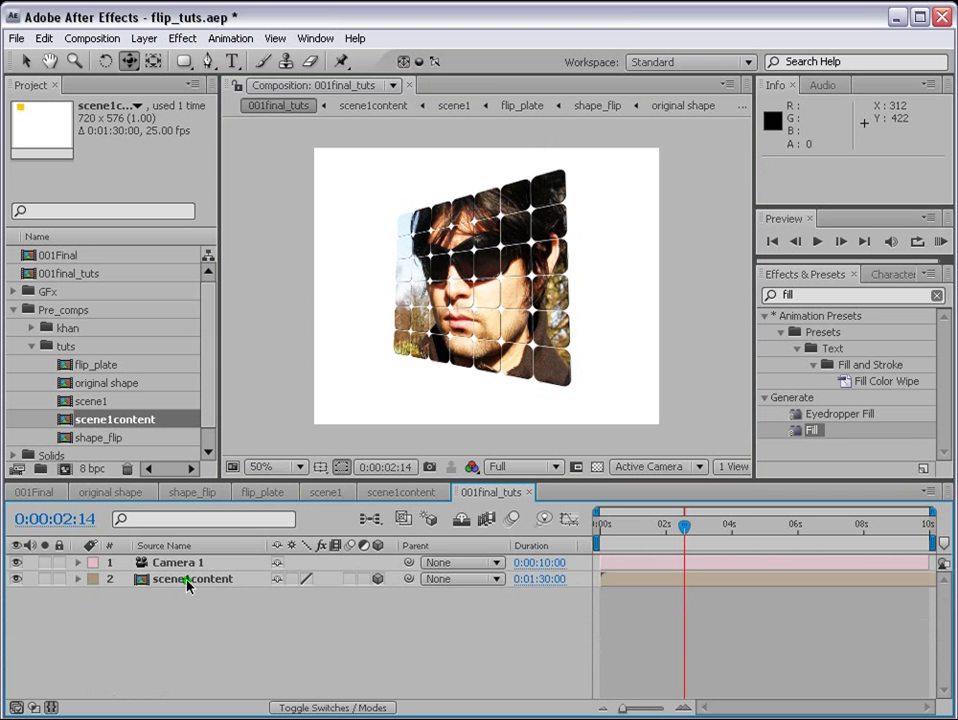
click(187, 580)
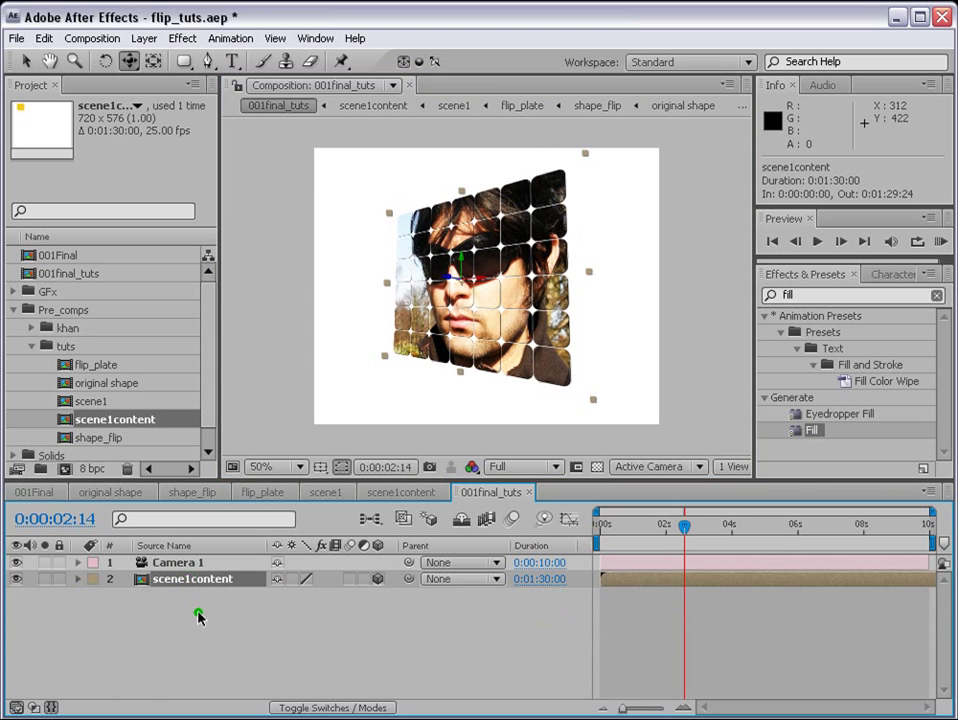
- Duplicate scene1content and name the copy scene1content_ref
key(ctrl+d)
click(190, 596)
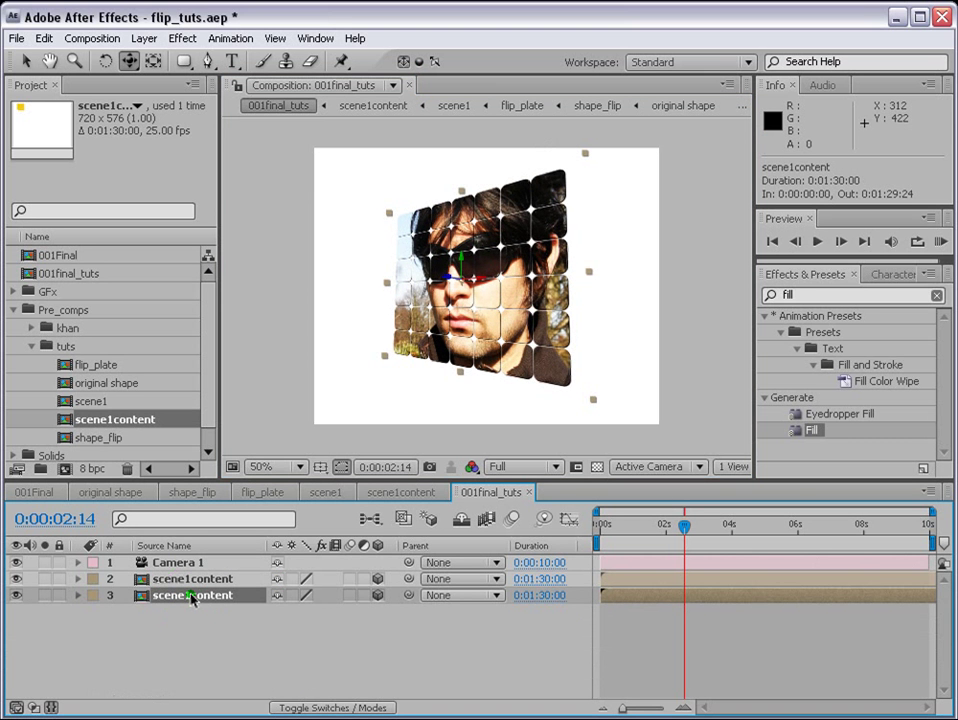
key(Return)
text(_ref)
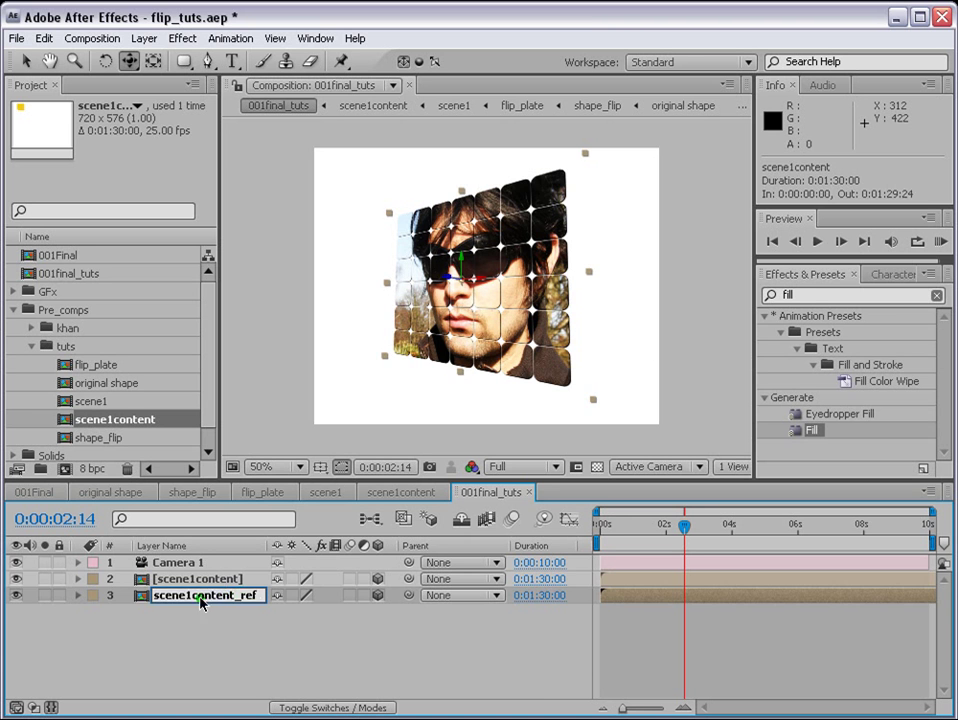
click(543, 684)
- Unlink scene1content_ref's Scale and set it to 100, -100 to mirror it vertically
click(622, 596)
key(s)
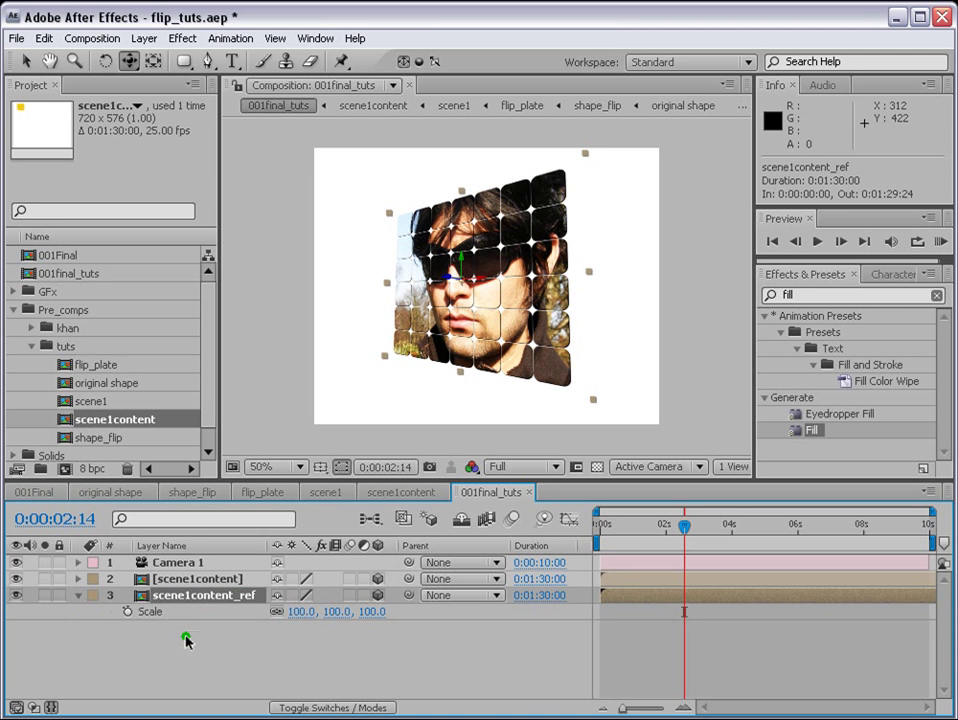
click(271, 615)
click(337, 612)
text(-)
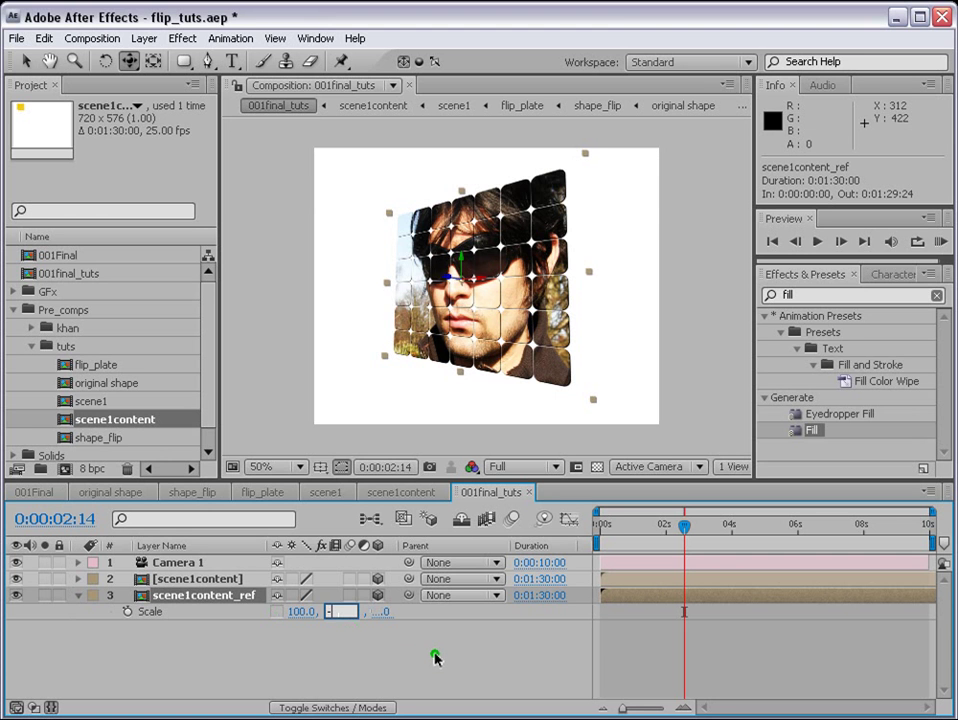
text(100)
click(433, 657)
click(310, 645)
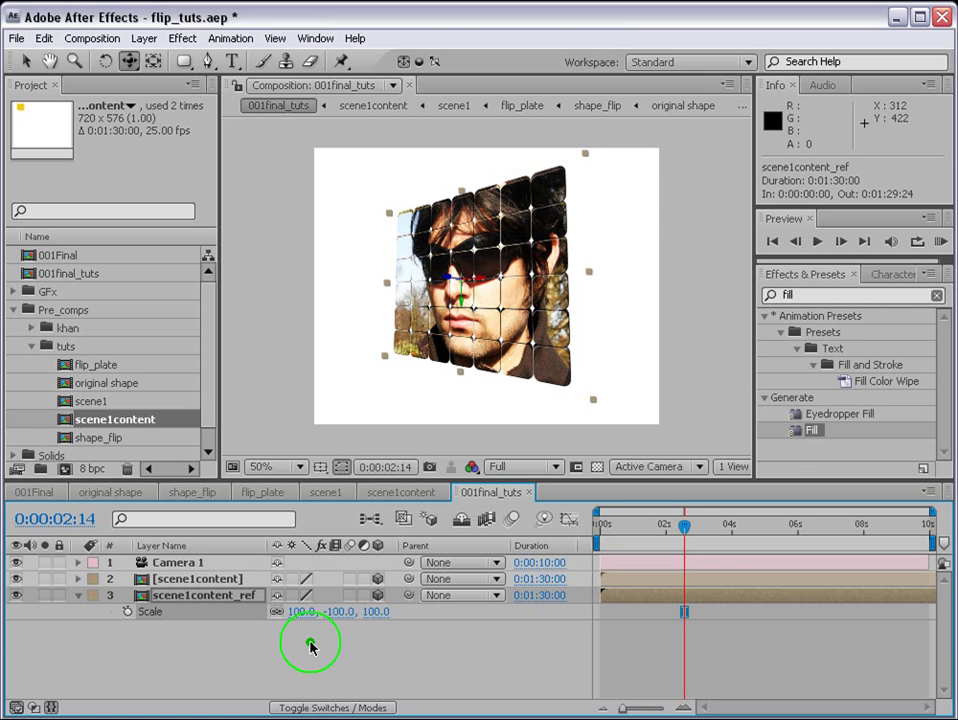
key(v)
key(ctrl+z)
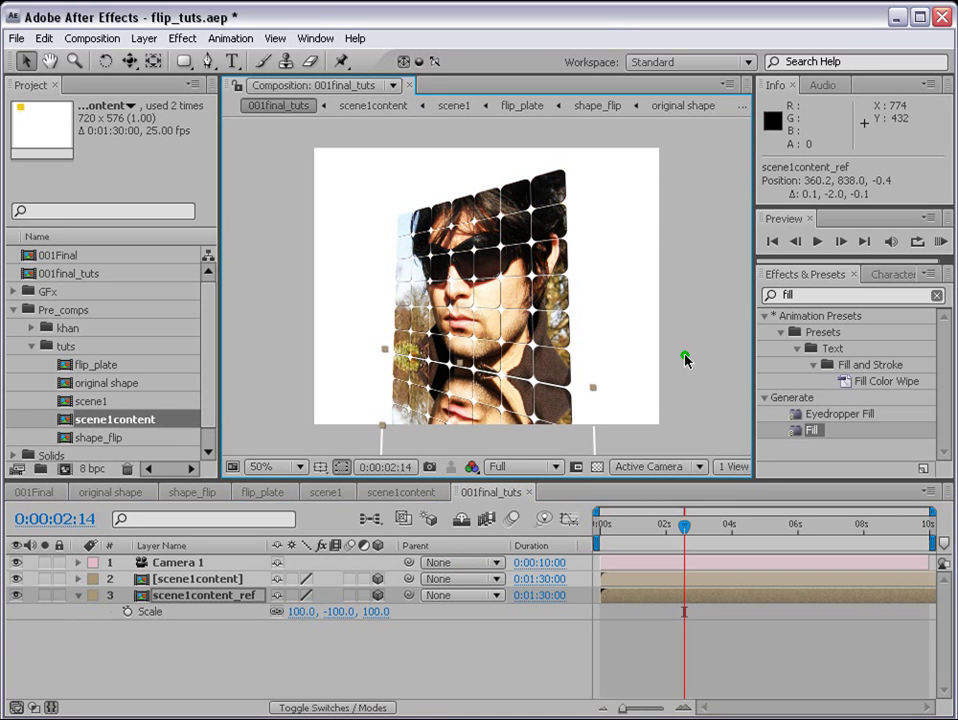
click(872, 274)
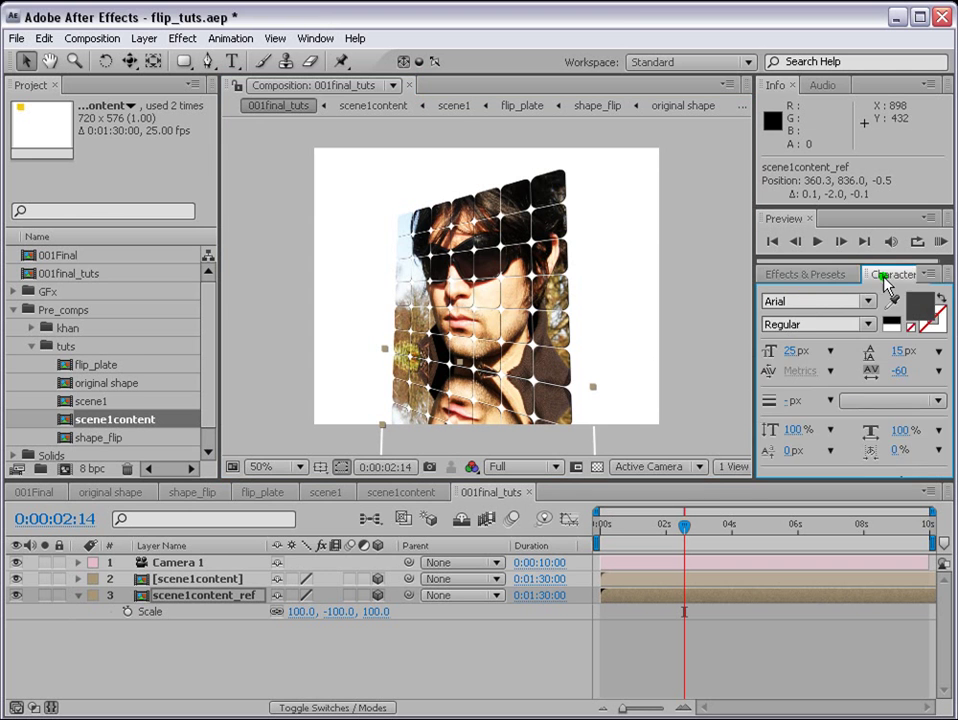
- Apply the Linear Wipe effect to the scene1content_ref reflection layer
click(812, 274)
text(lin)
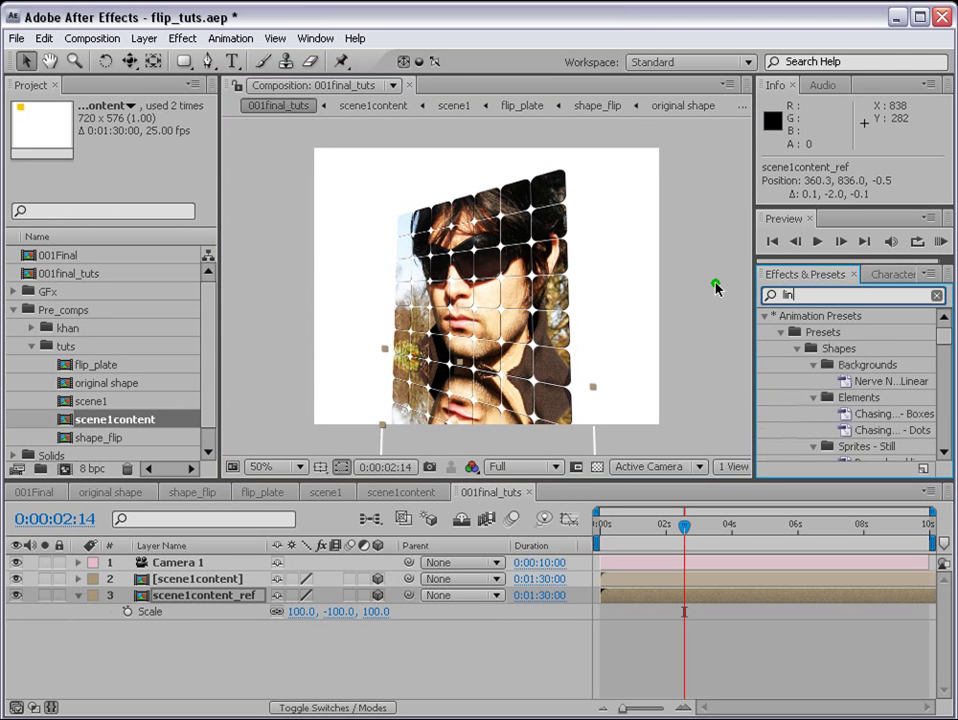
text(ear)
drag(947, 376, 940, 458)
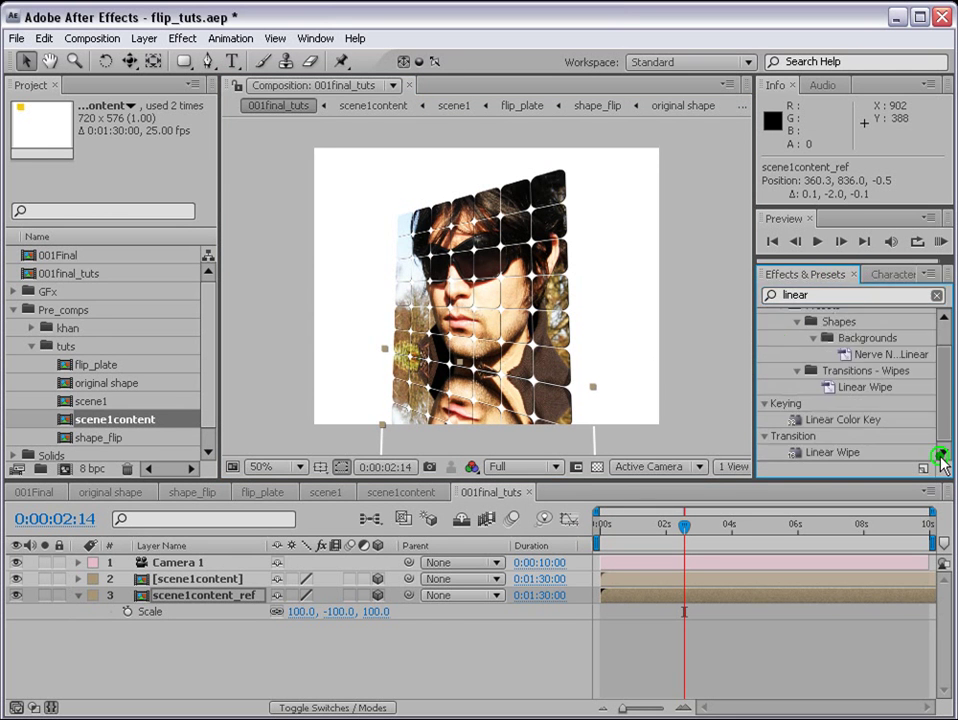
drag(830, 456, 678, 596)
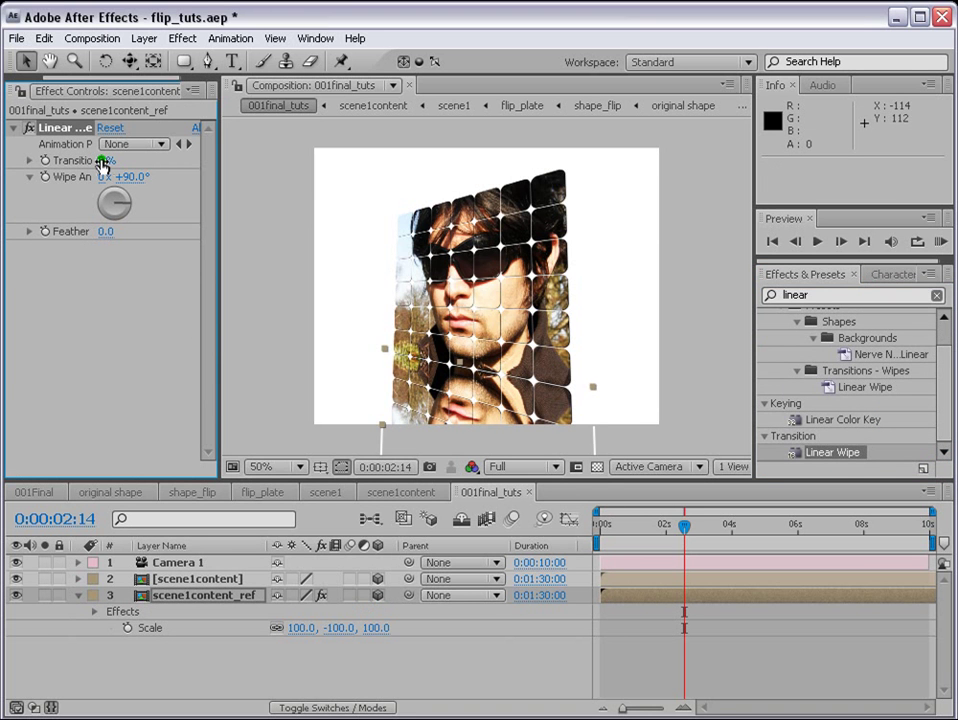
- Set the Linear Wipe to 91% completion, -183° wipe angle and 100 feather
drag(103, 165, 114, 218)
mouse_move(139, 163)
mouse_down()
mouse_move(119, 168)
mouse_move(135, 155)
mouse_up()
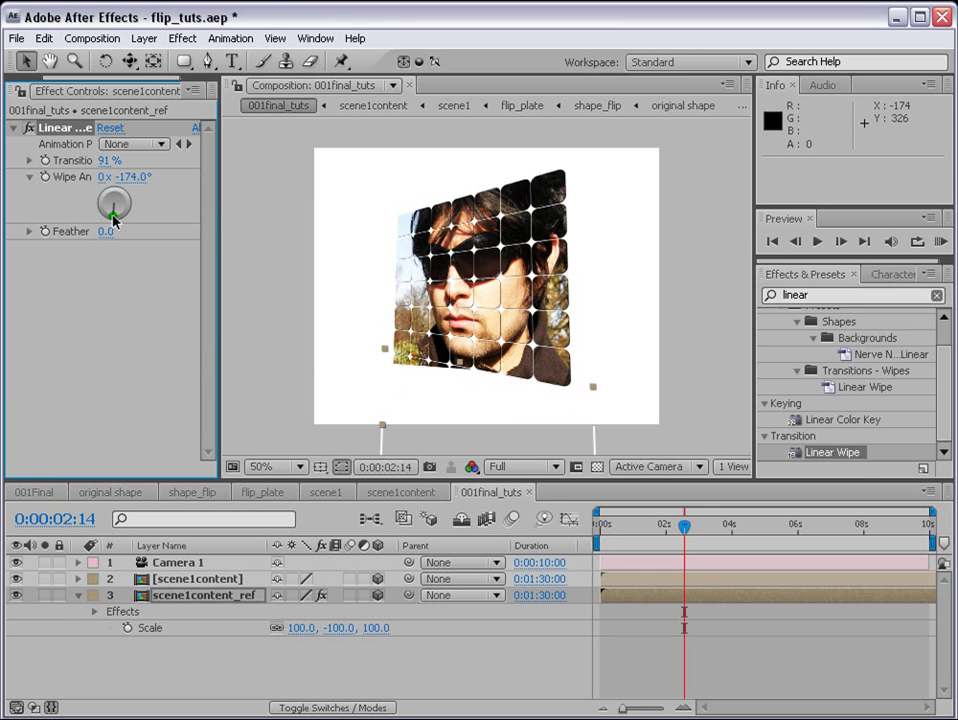
click(113, 216)
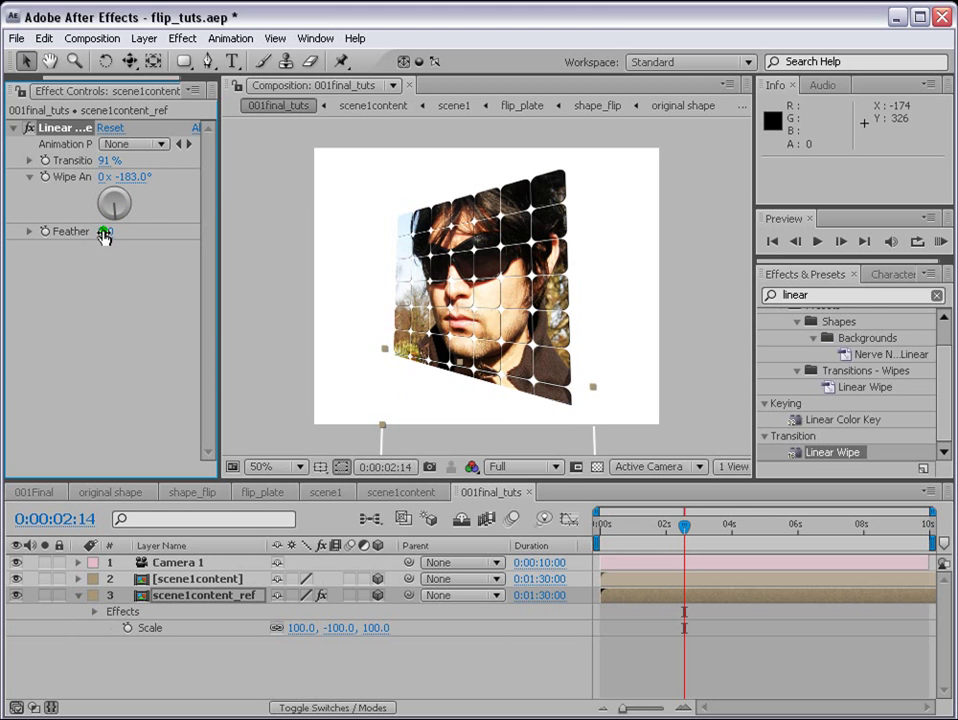
drag(103, 237, 188, 231)
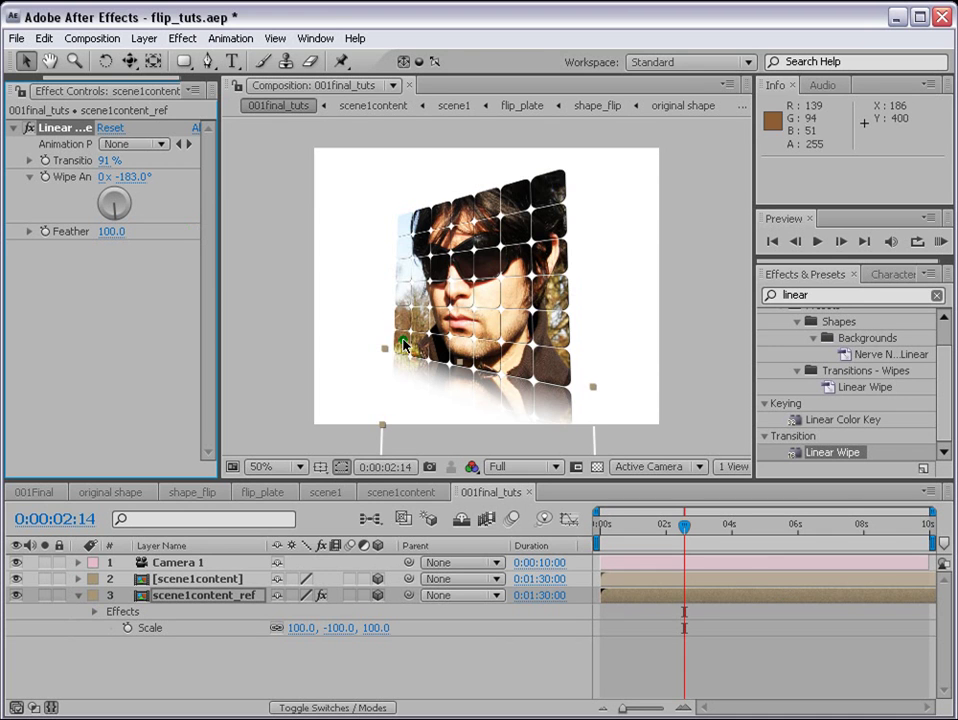
drag(656, 522, 684, 527)
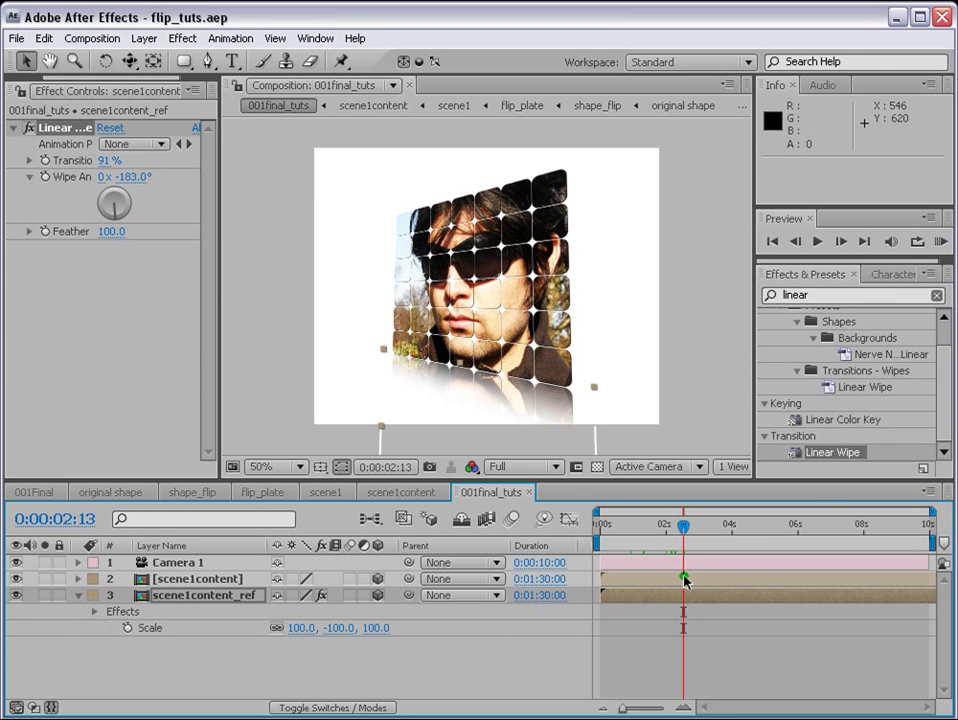
- Split the grid and reflection layers at the current time and delete the later parts
shift+click(684, 579)
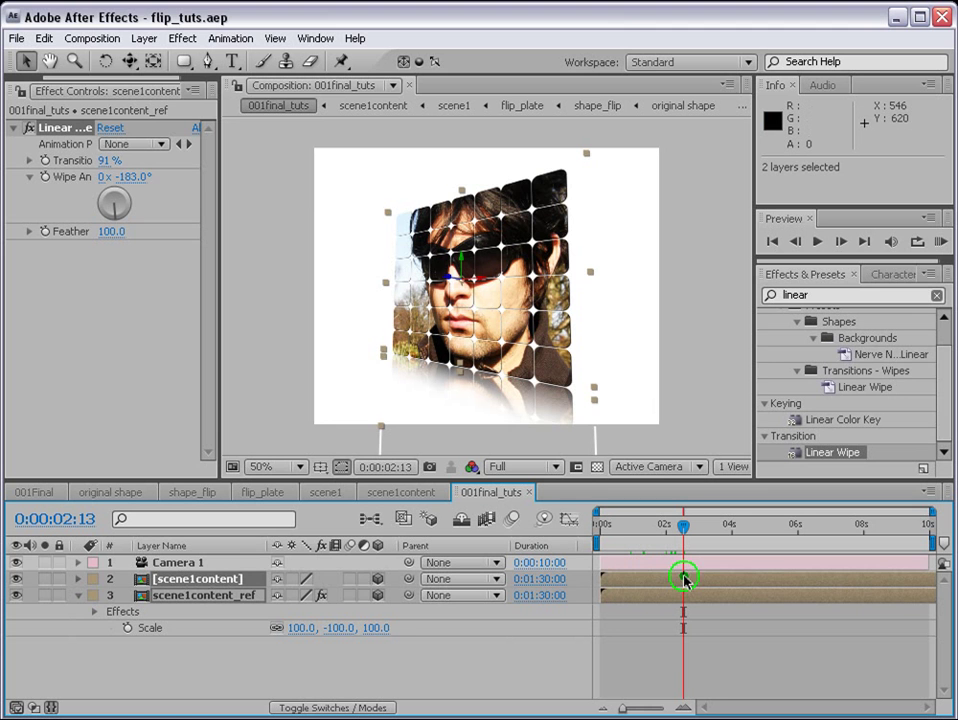
click(44, 38)
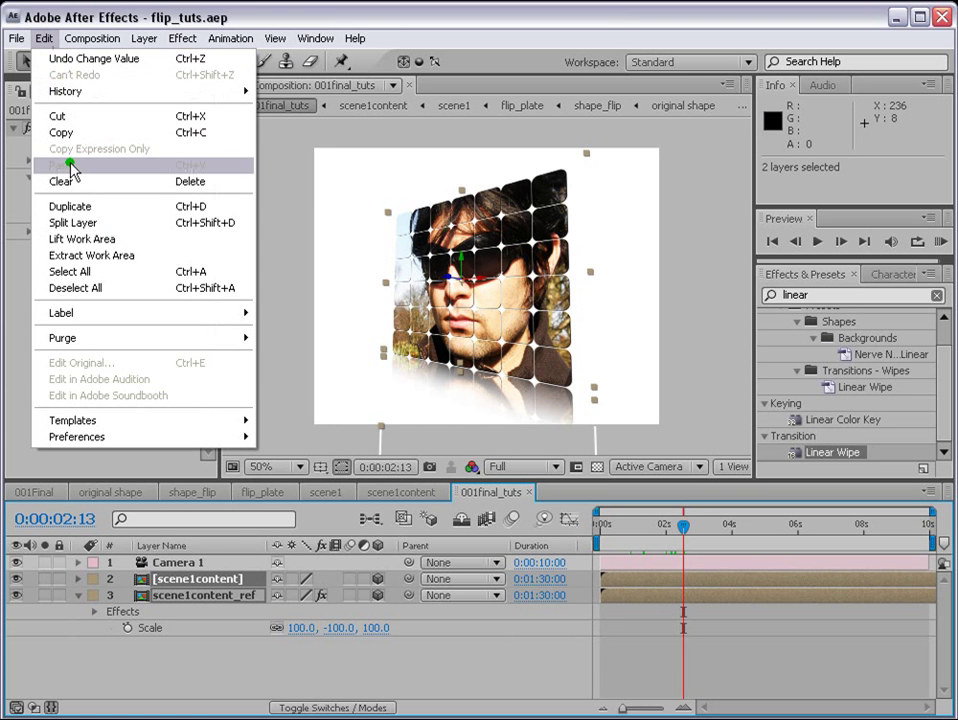
click(74, 222)
click(705, 578)
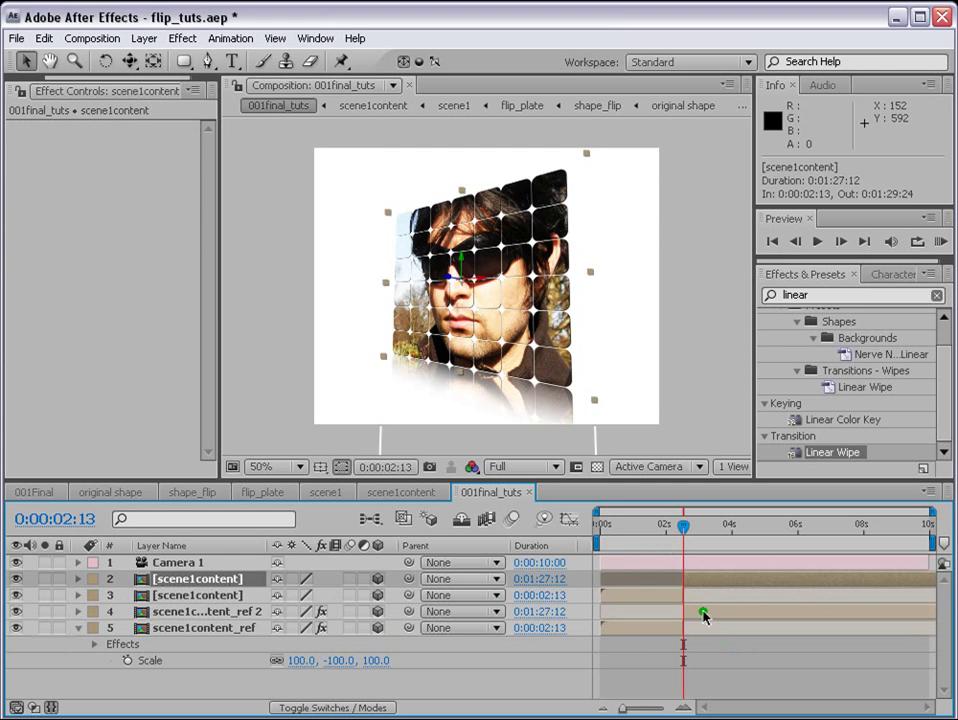
key(Delete)
click(703, 601)
key(Delete)
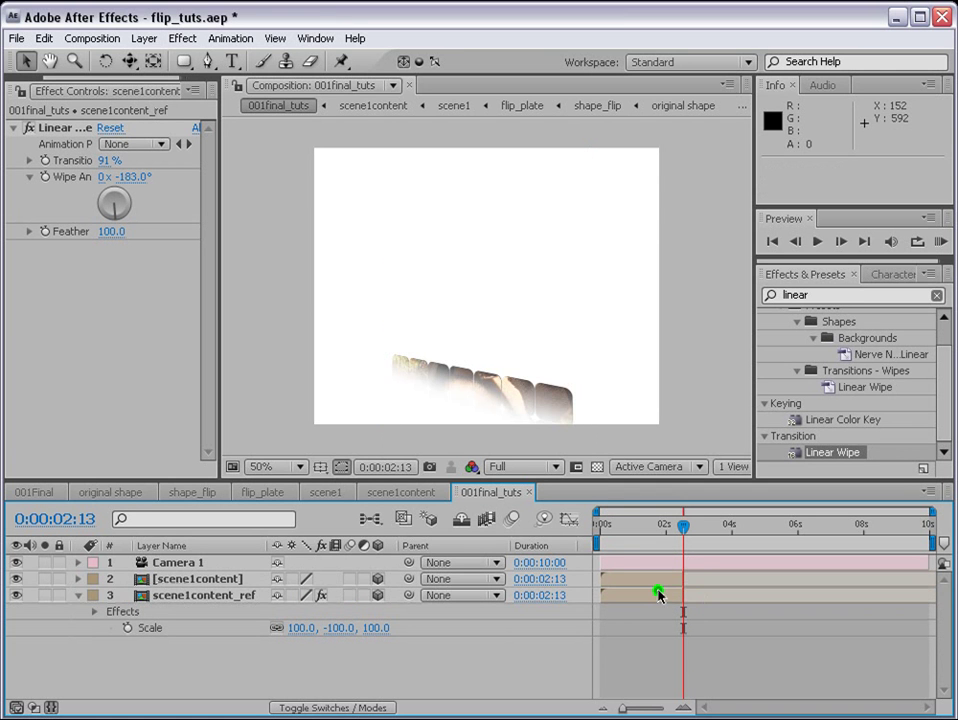
- Duplicate scene1content and its reflection, starting the copies where the originals end
click(658, 594)
shift+click(637, 580)
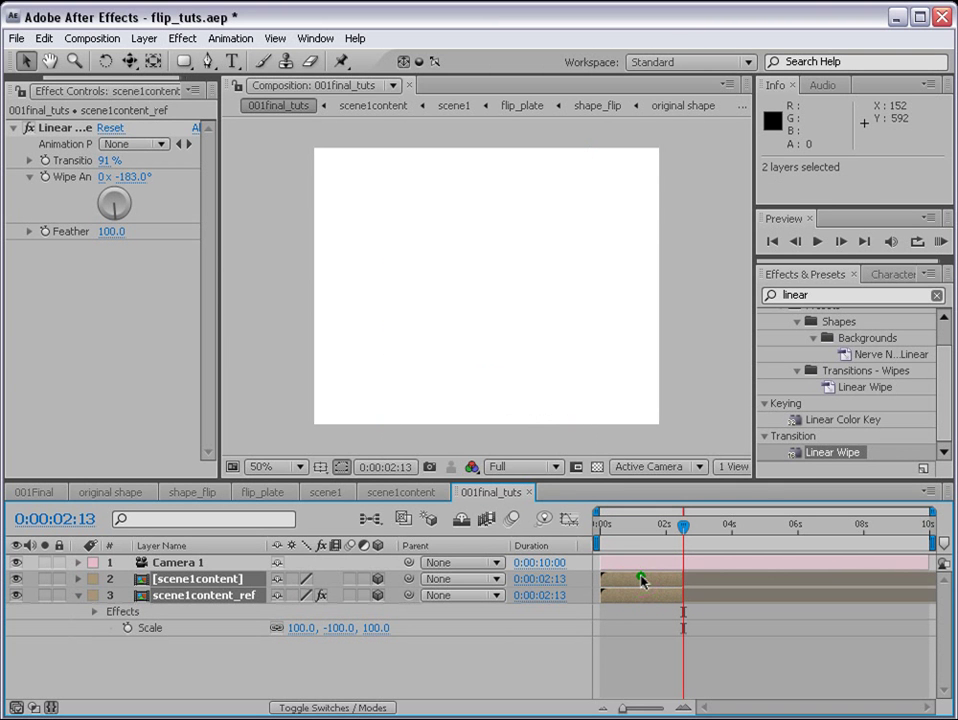
key(ctrl+d)
drag(97, 617, 190, 604)
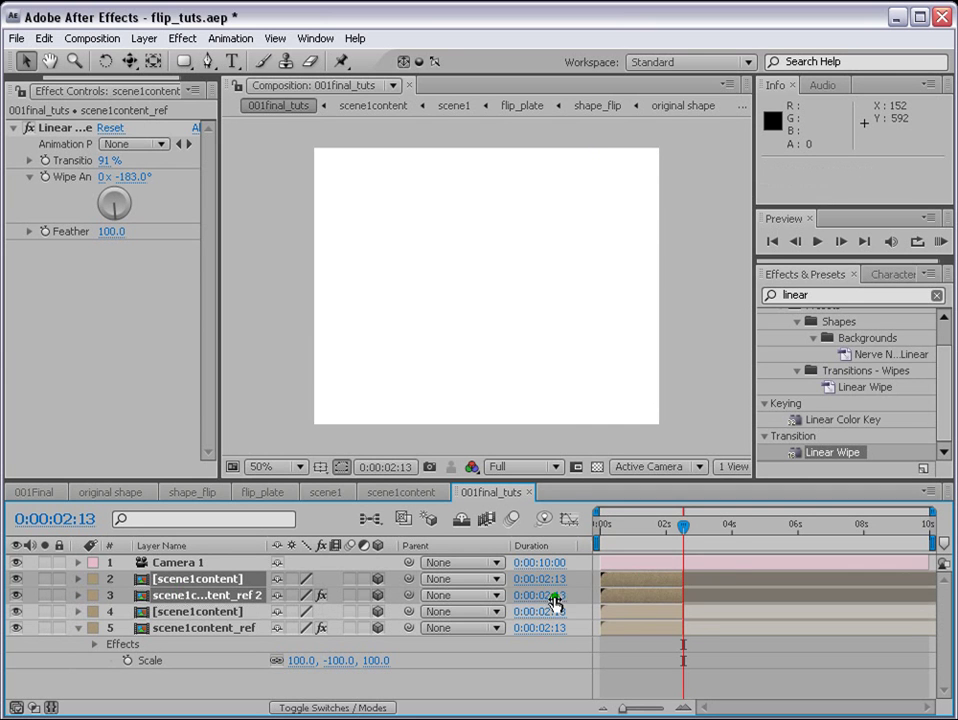
drag(613, 598, 686, 594)
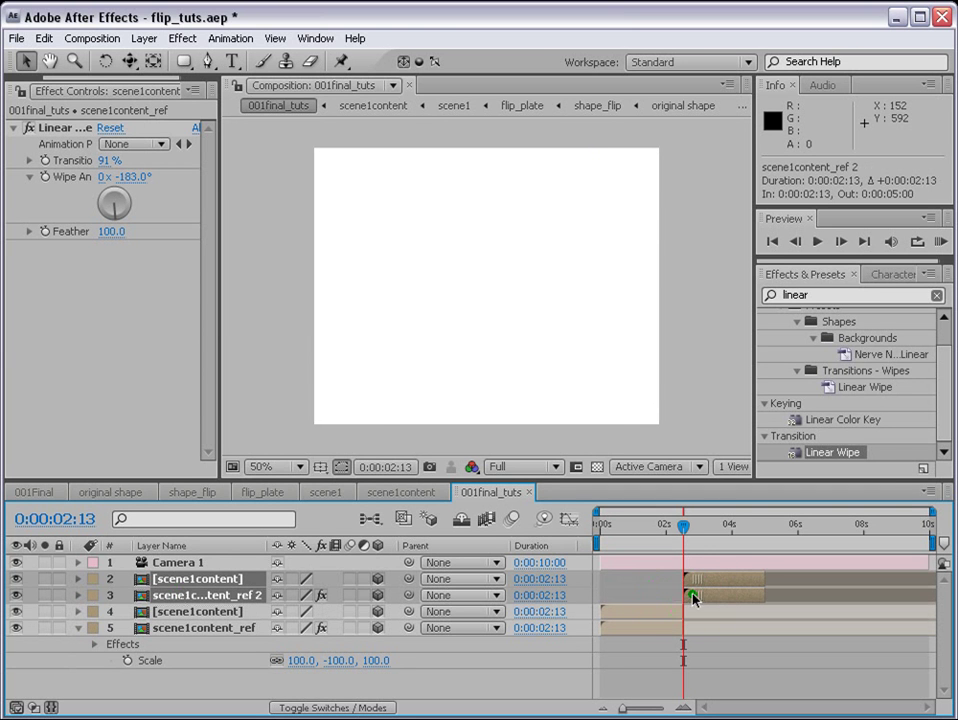
drag(684, 526, 694, 533)
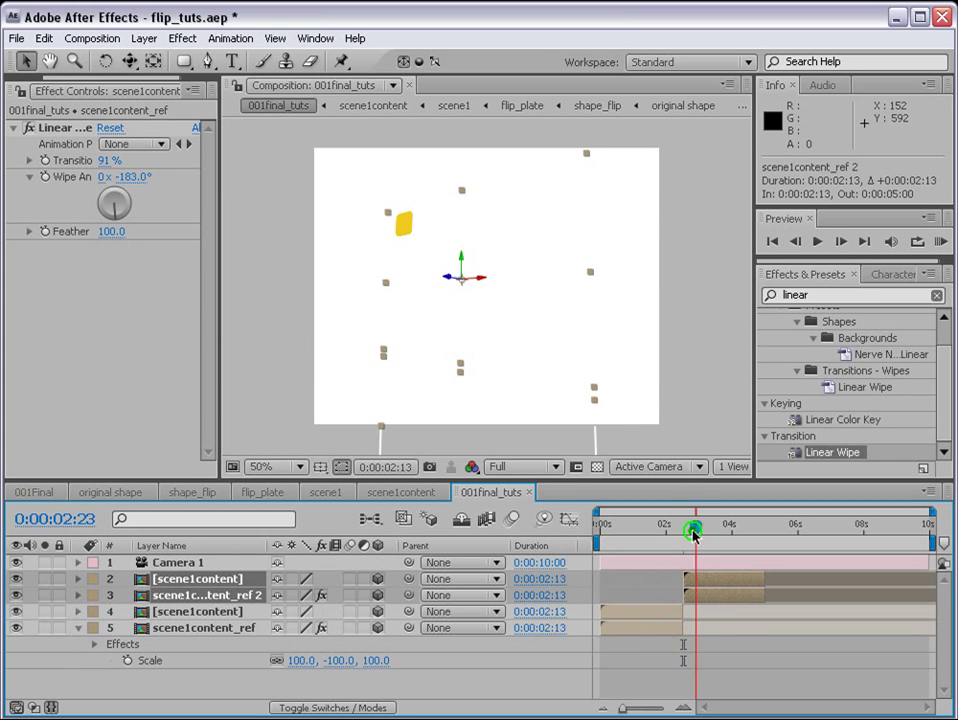
- Time-stretch the two copies to -100% so they play in reverse
click(541, 579)
click(561, 256)
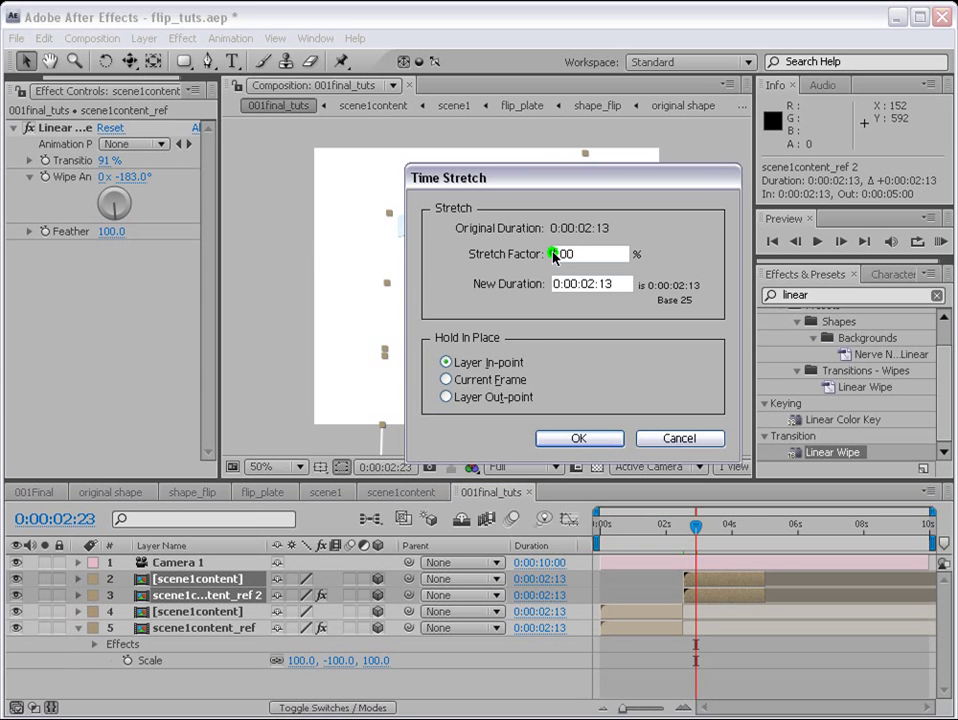
text(-)
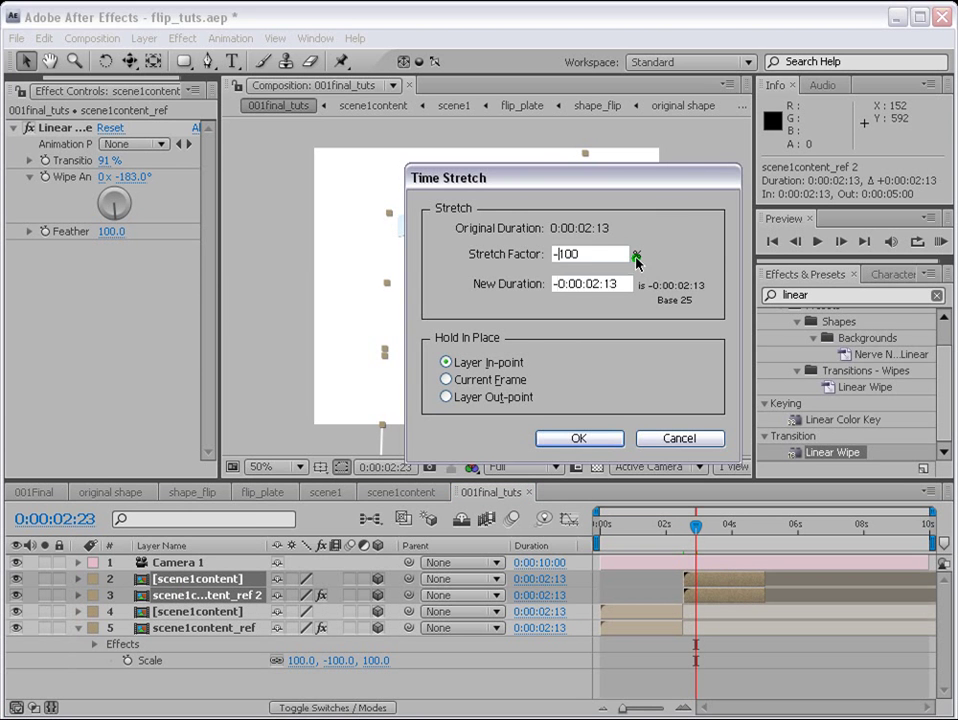
click(580, 440)
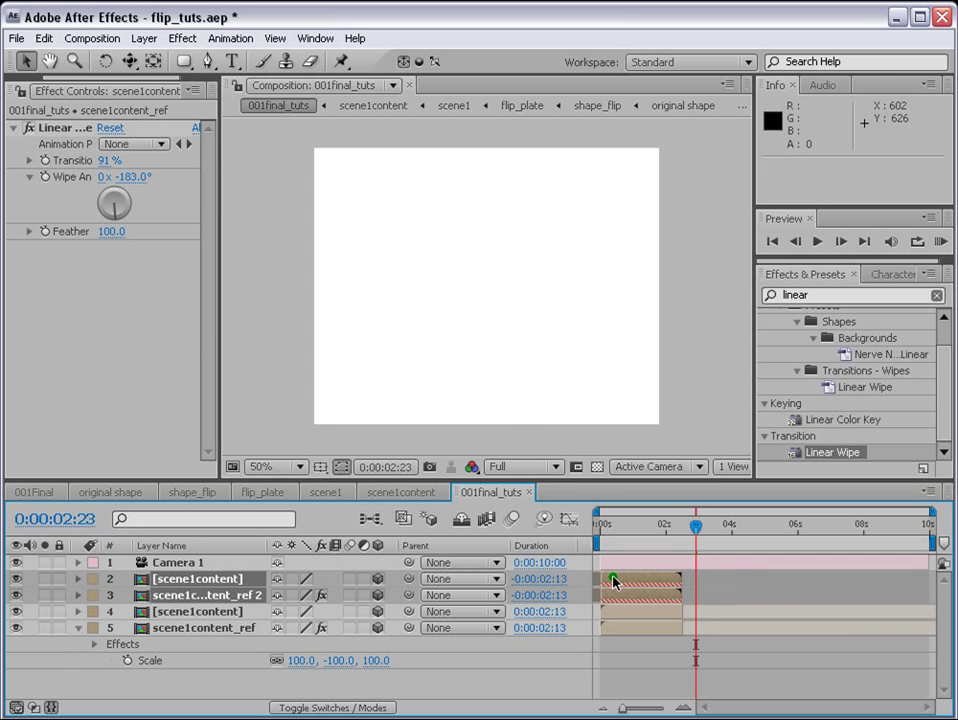
- Place the reversed copies after the originals, extend the originals four frames, and end the work area near 5s
drag(614, 583, 698, 583)
mouse_move(698, 527)
mouse_down()
mouse_move(674, 527)
mouse_move(686, 526)
mouse_up()
mouse_move(671, 611)
mouse_down()
mouse_move(669, 628)
mouse_move(688, 616)
mouse_up()
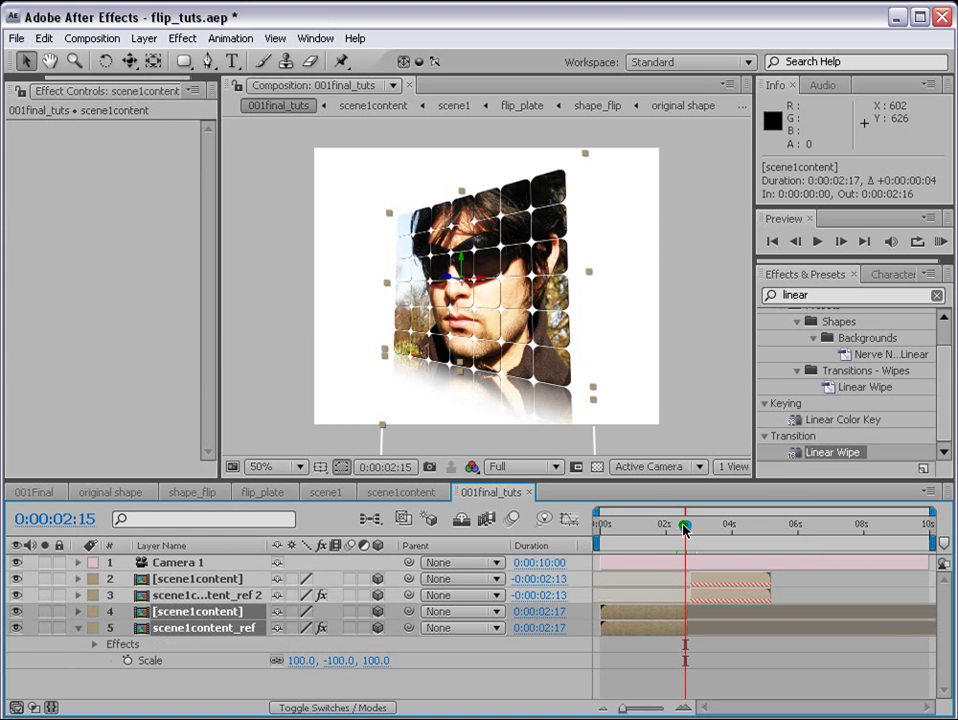
drag(685, 527, 689, 527)
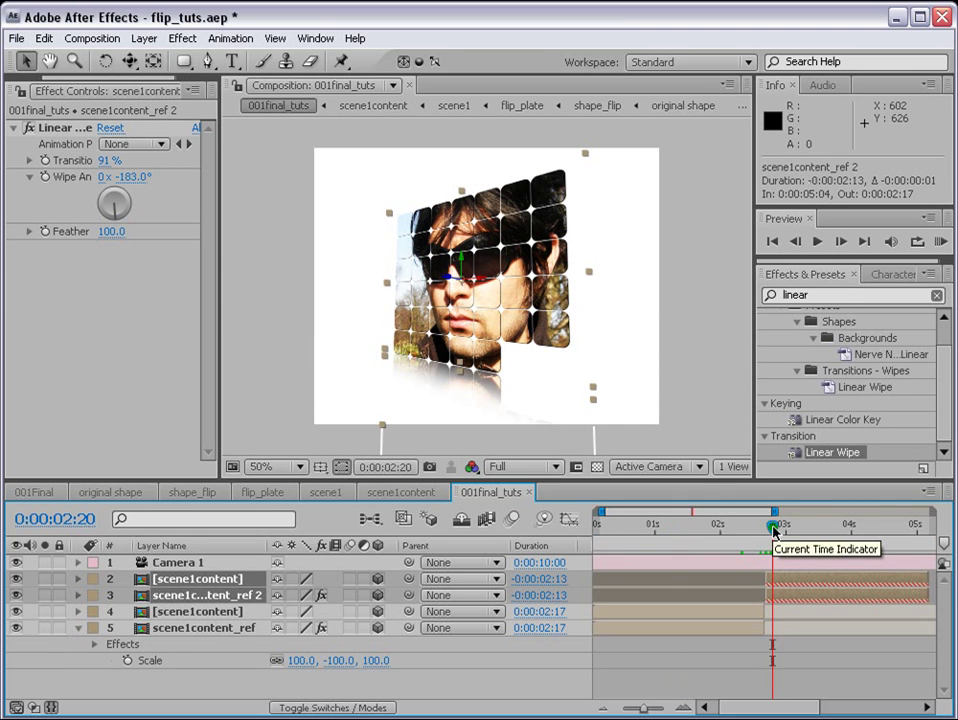
drag(774, 526, 799, 528)
drag(644, 709, 617, 710)
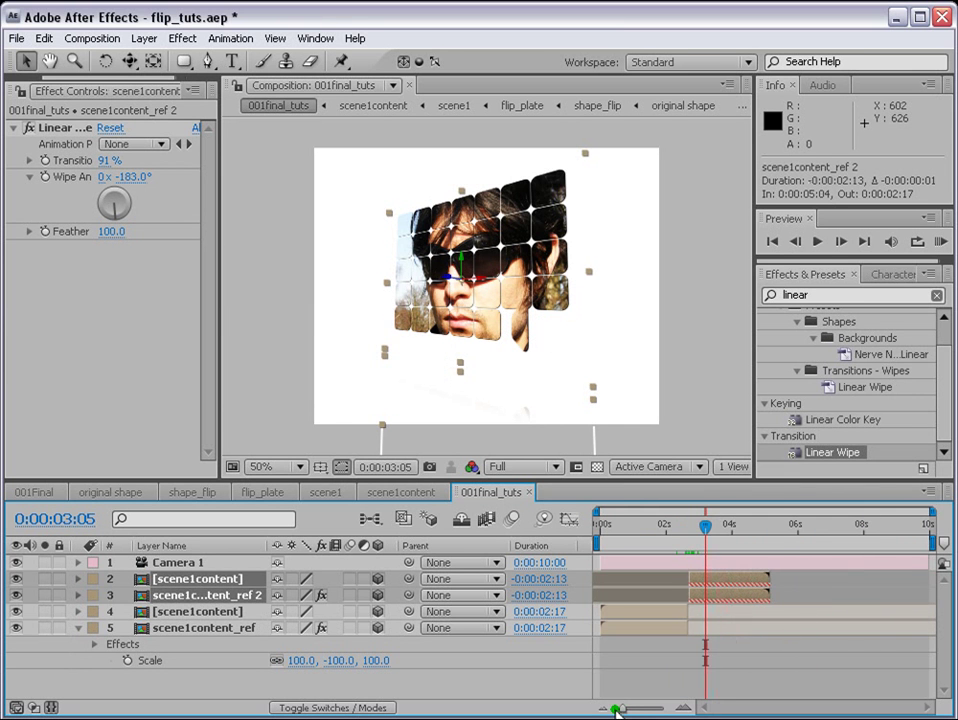
drag(932, 541, 762, 551)
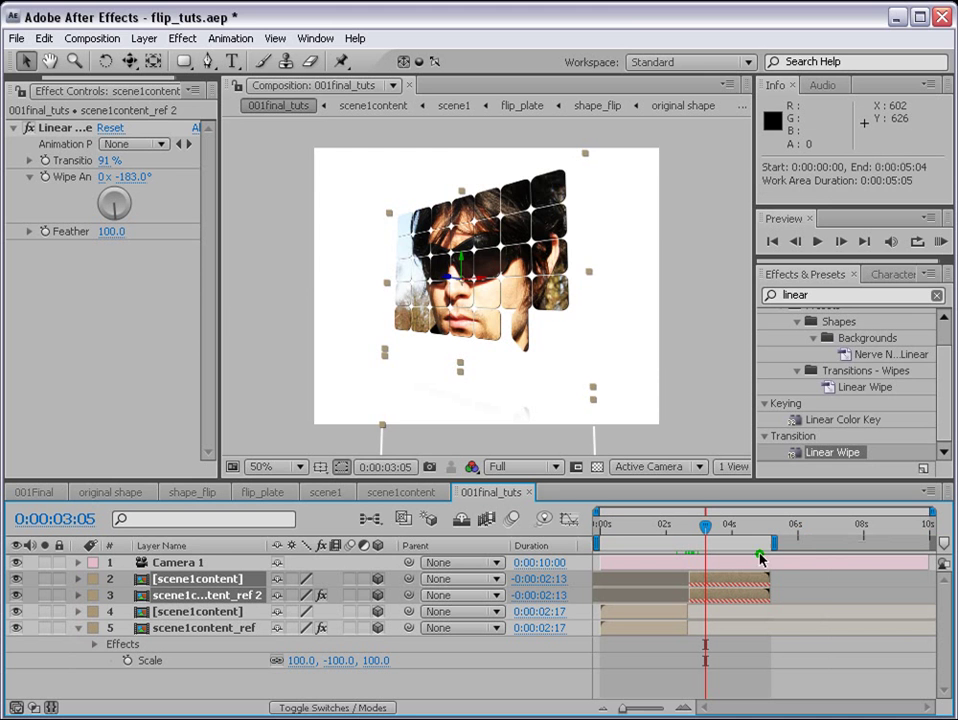
- Save flip_tuts.aep with Ctrl+S, then run and stop a RAM preview of the tile flip
key(ctrl+s)
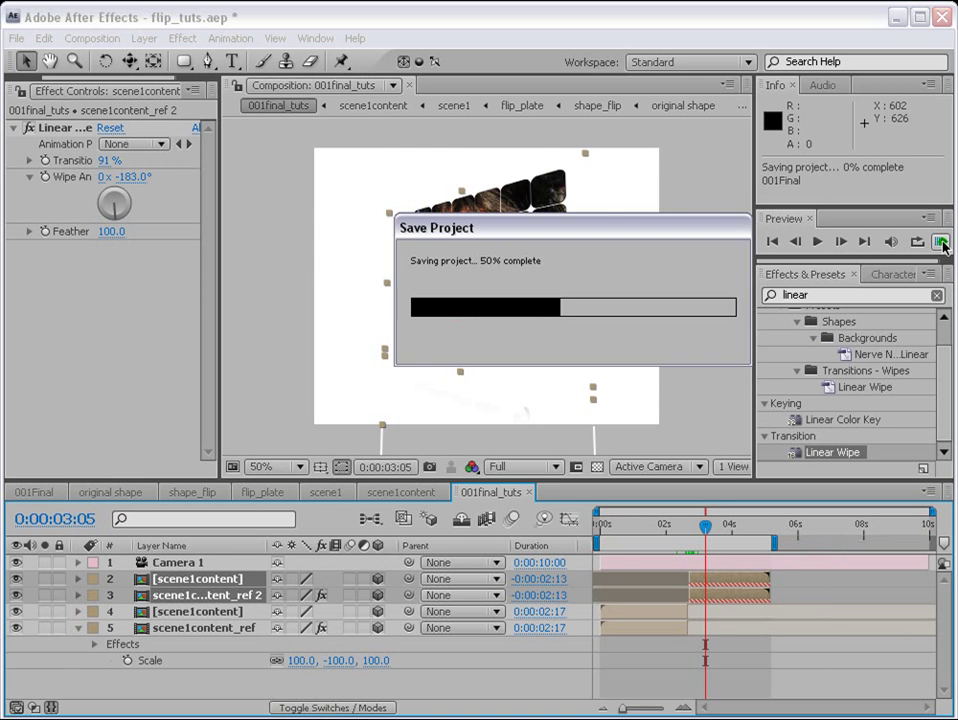
click(942, 242)
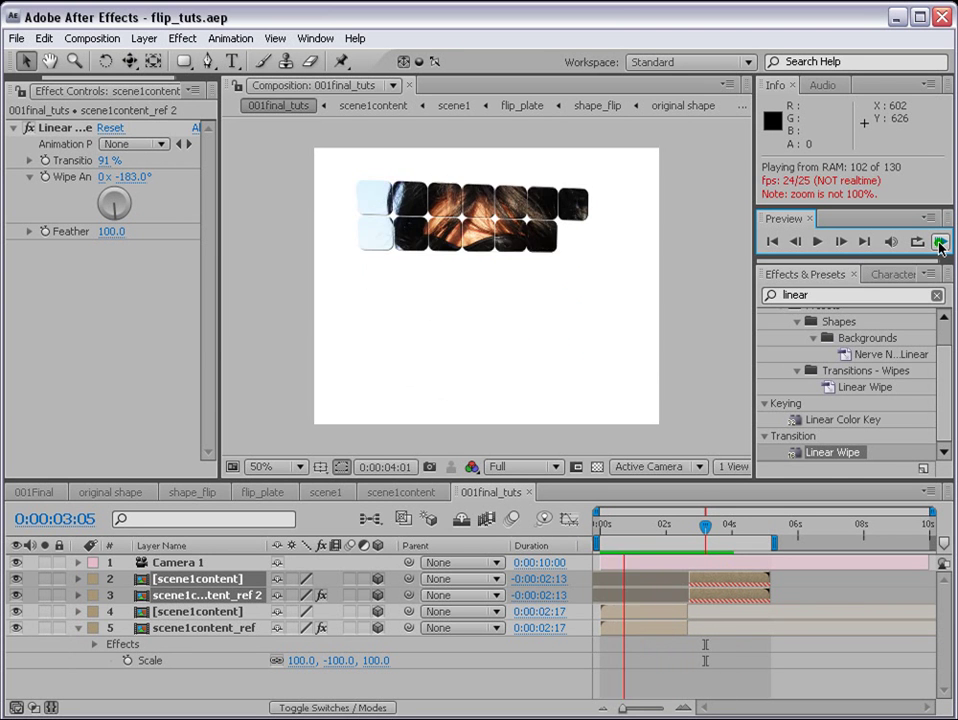
click(942, 244)
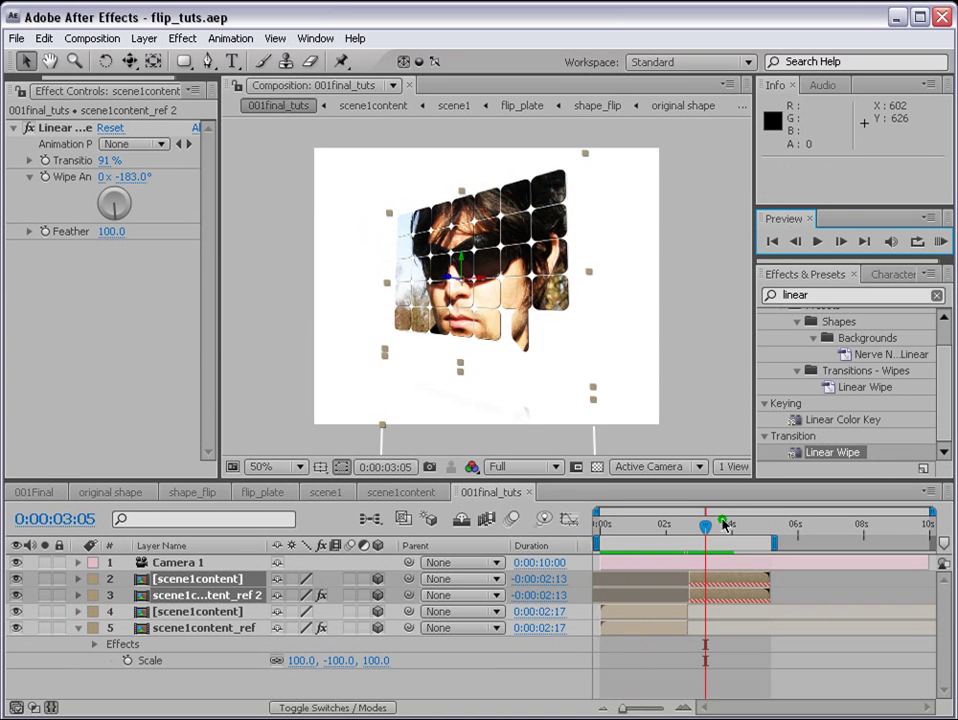
- Open the original shape composition from the project list
click(104, 492)
click(175, 90)
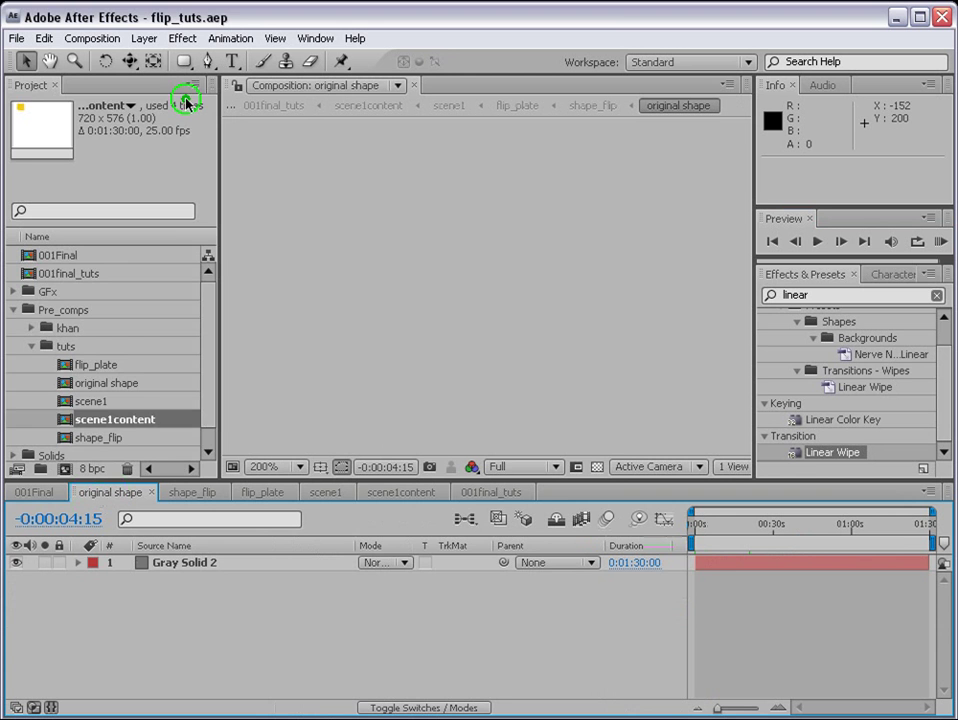
click(93, 390)
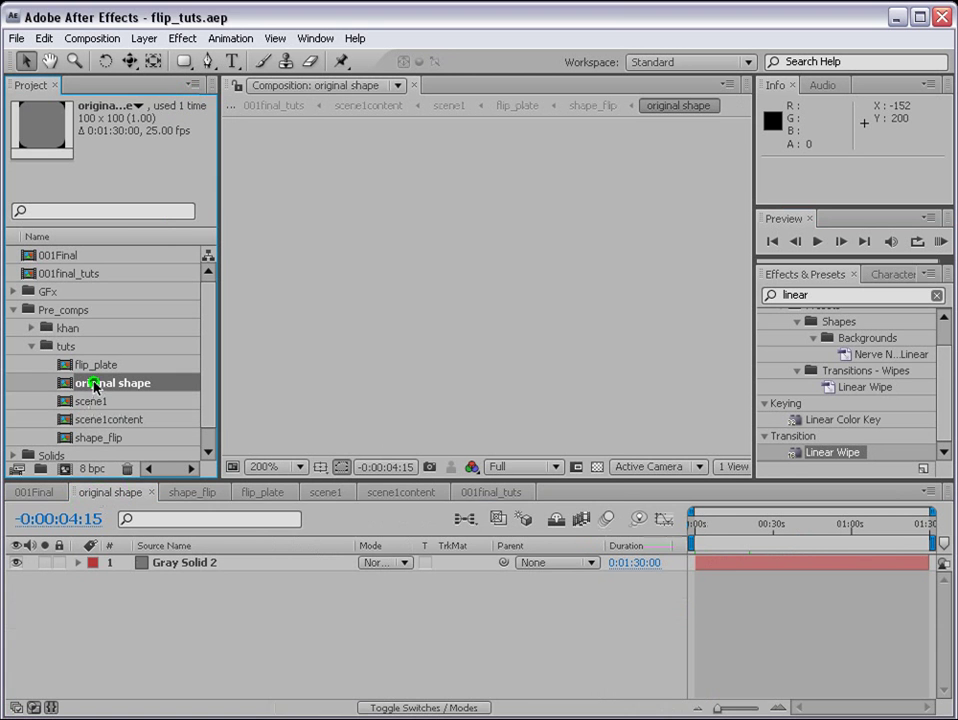
click(729, 523)
- Add a full-size ellipse Mask 2 to the tile and set its mode to Subtract
click(183, 62)
drag(183, 62, 224, 106)
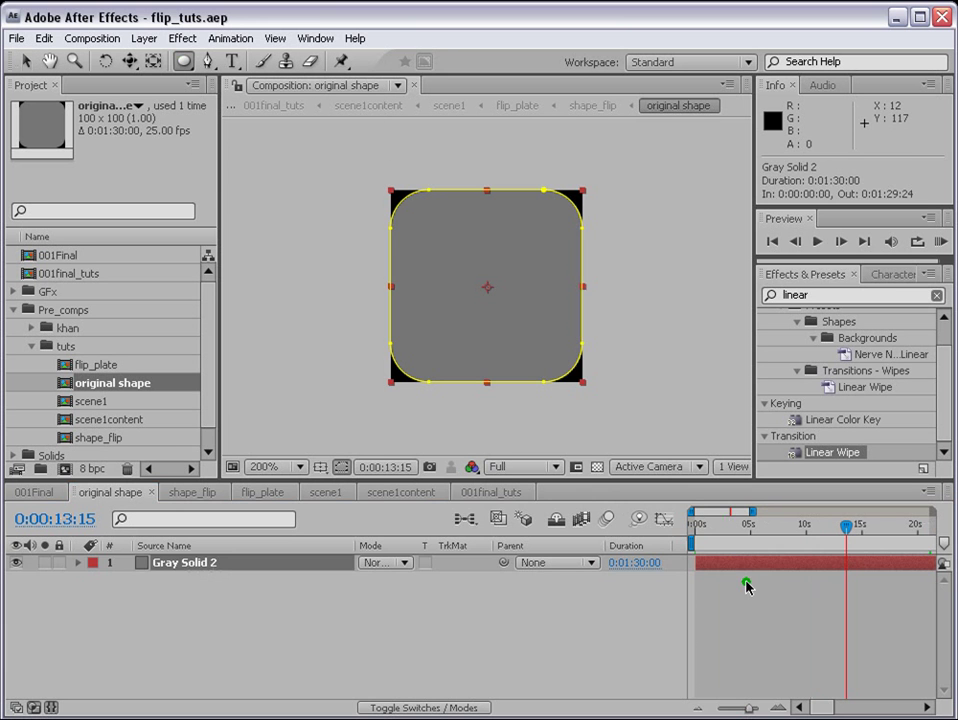
double_click(183, 62)
key(v)
click(481, 189)
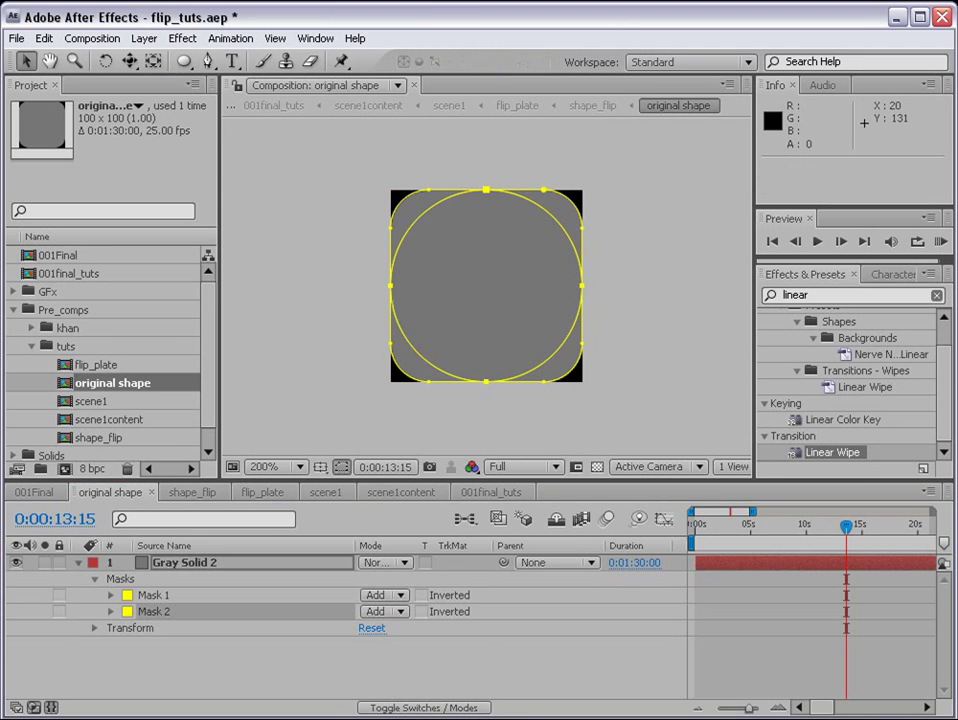
click(393, 612)
click(395, 626)
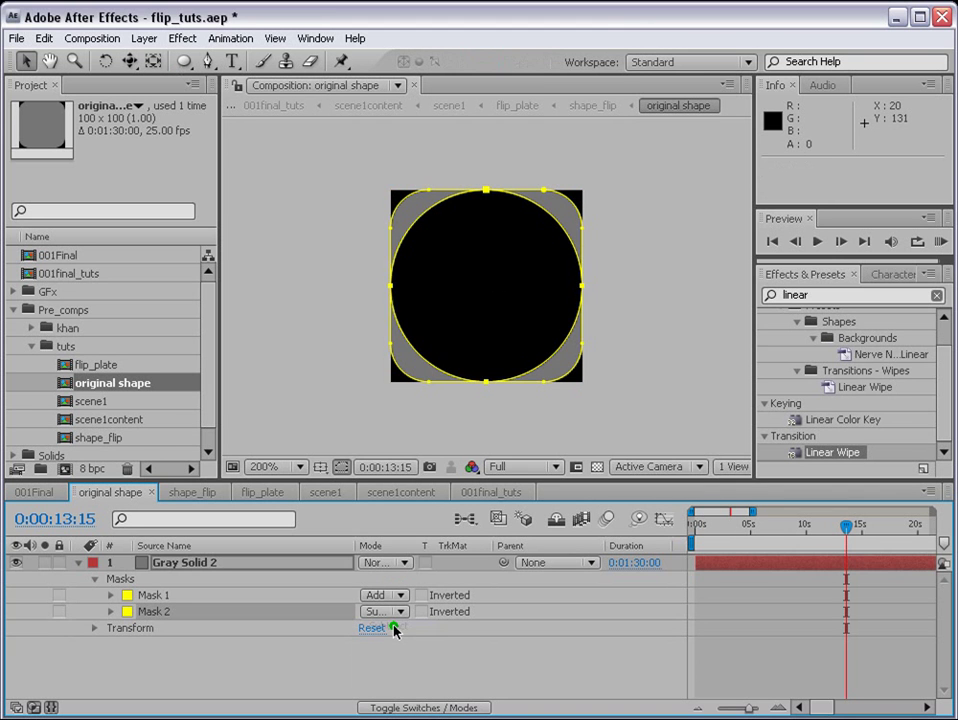
click(384, 632)
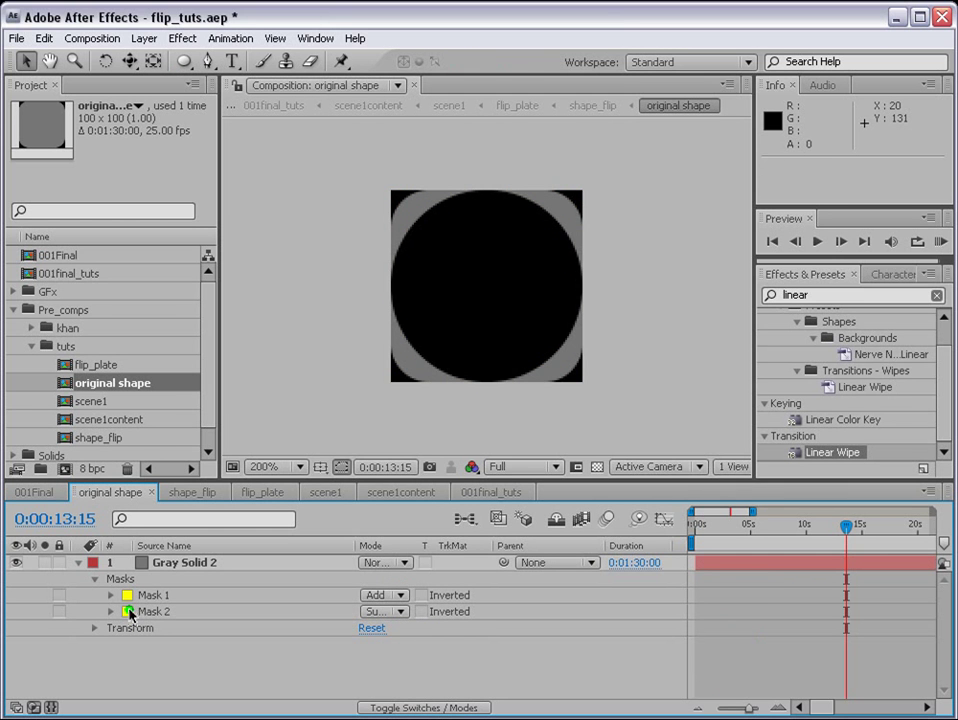
- Select Gray Solid 2 and reveal only its mask properties
click(175, 566)
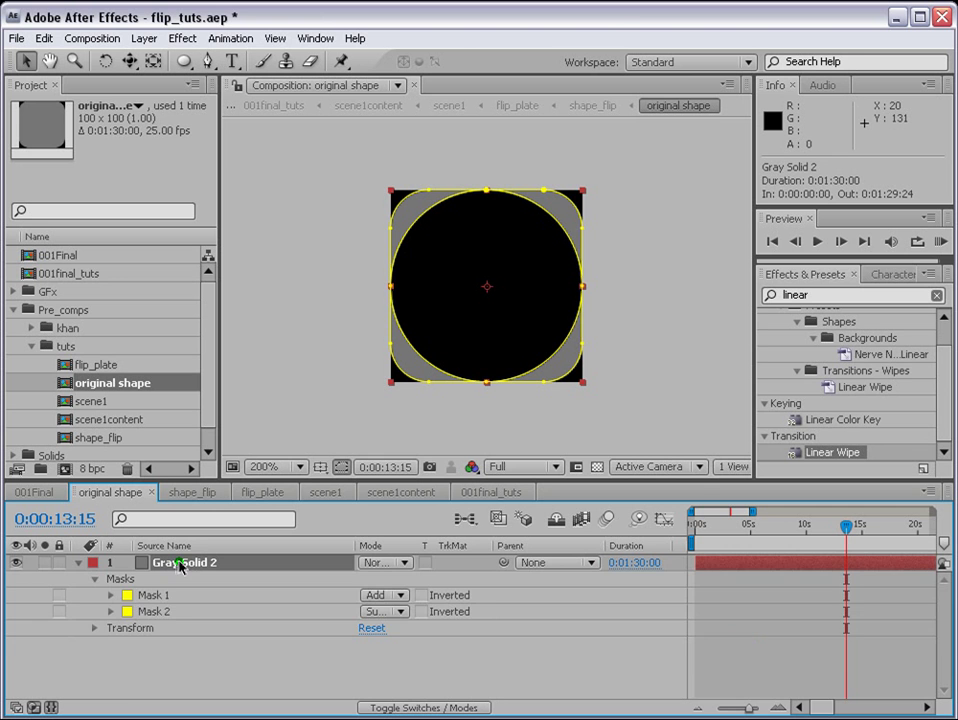
key(ctrl+grave)
key(m)
key(m)
scroll(295, 605, down, 2)
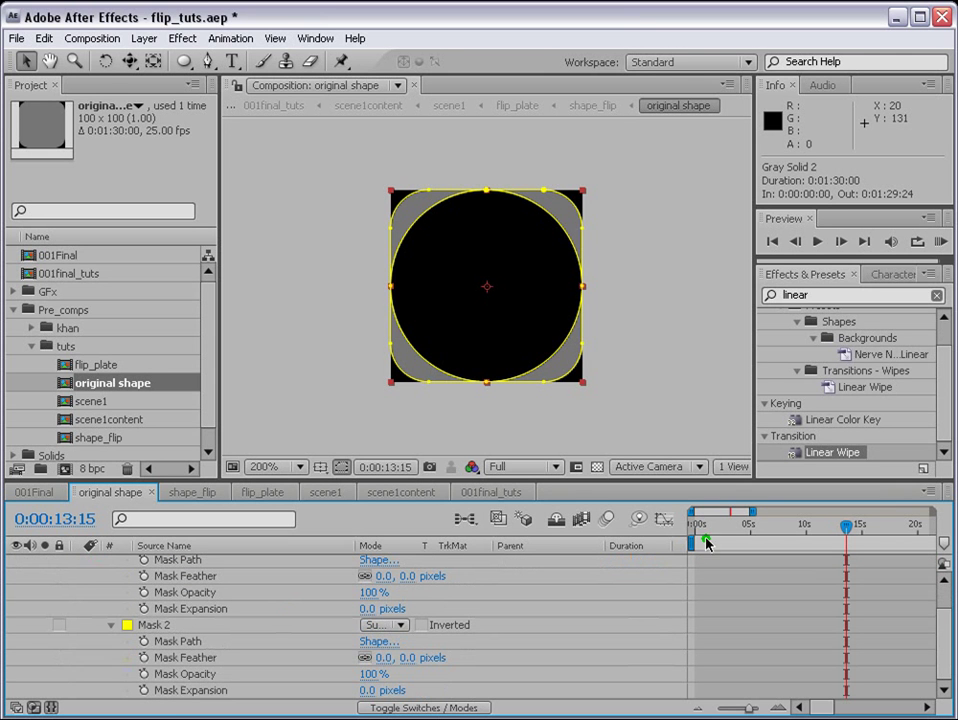
- Keyframe Mask 2 Expansion at -10 px at 0s and -44 px at 2:04
key(Home)
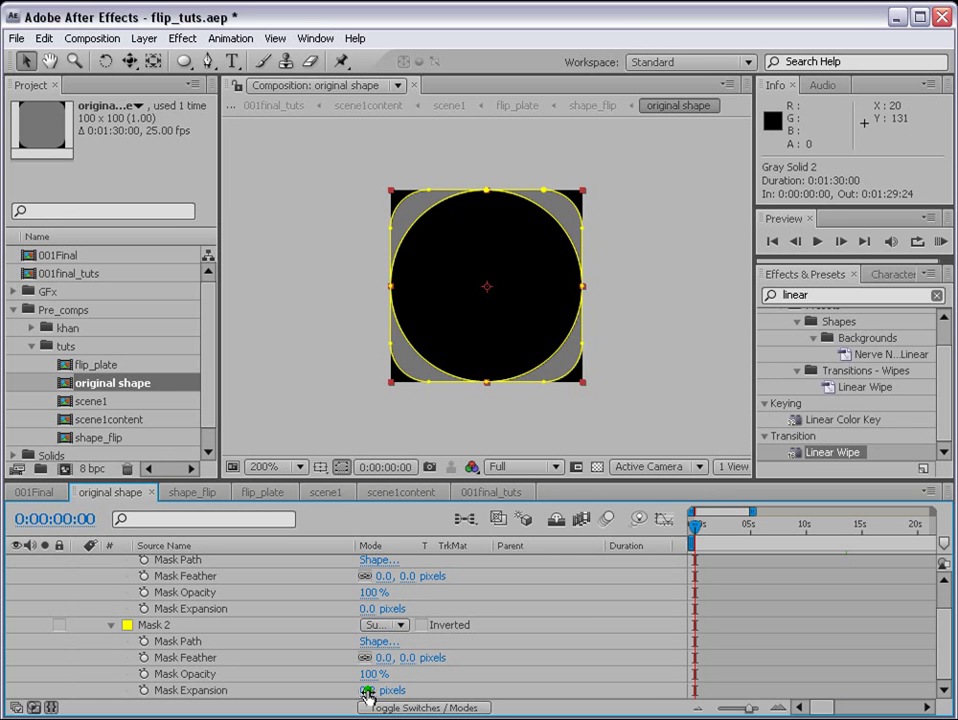
drag(368, 698, 358, 693)
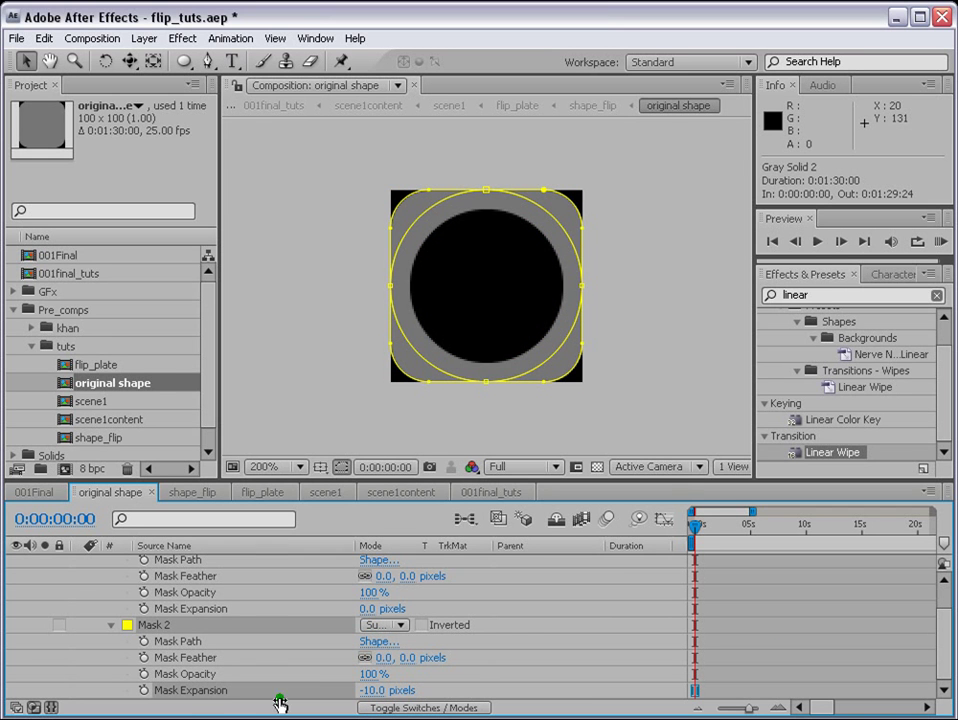
click(144, 691)
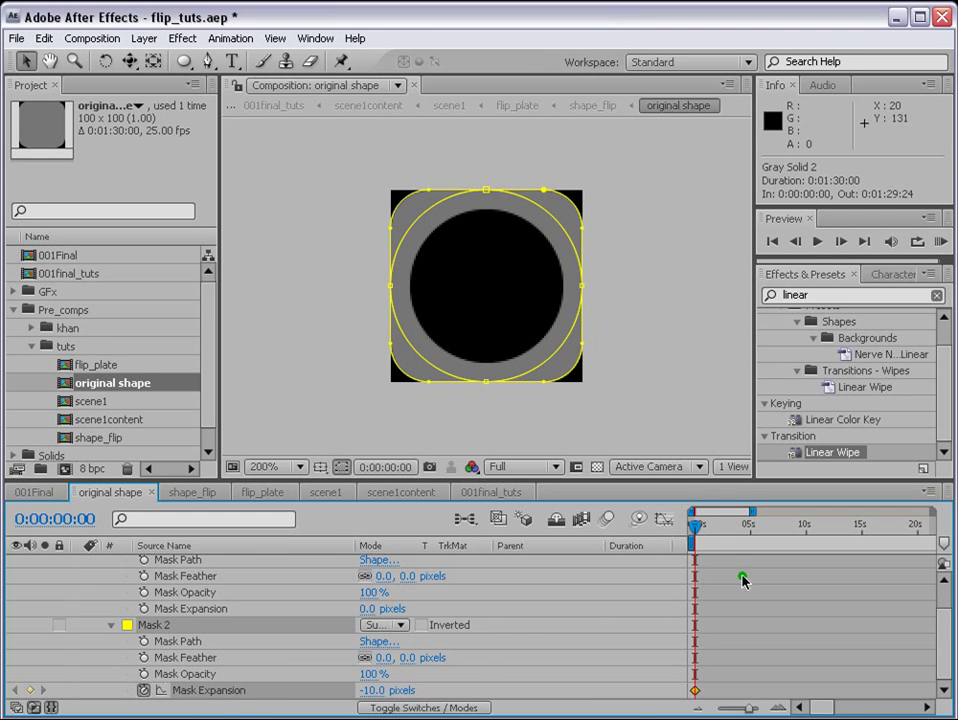
drag(704, 540, 720, 527)
drag(355, 695, 524, 345)
- Easy Ease the 2:04 expansion keyframe, then open 001final_tuts and RAM-preview the holed tiles
click(787, 601)
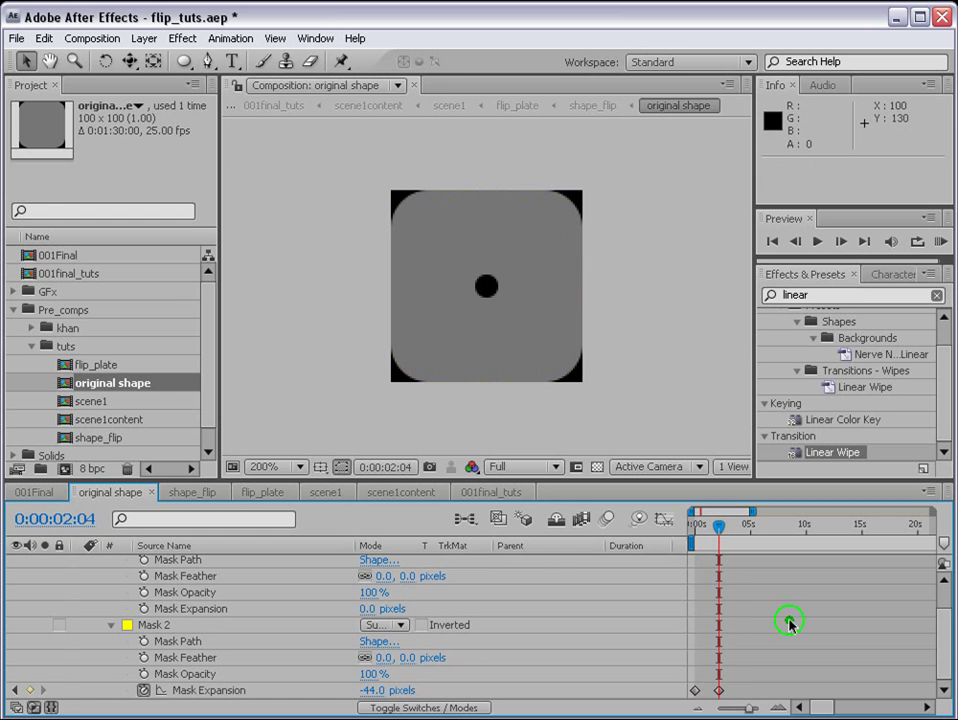
click(941, 243)
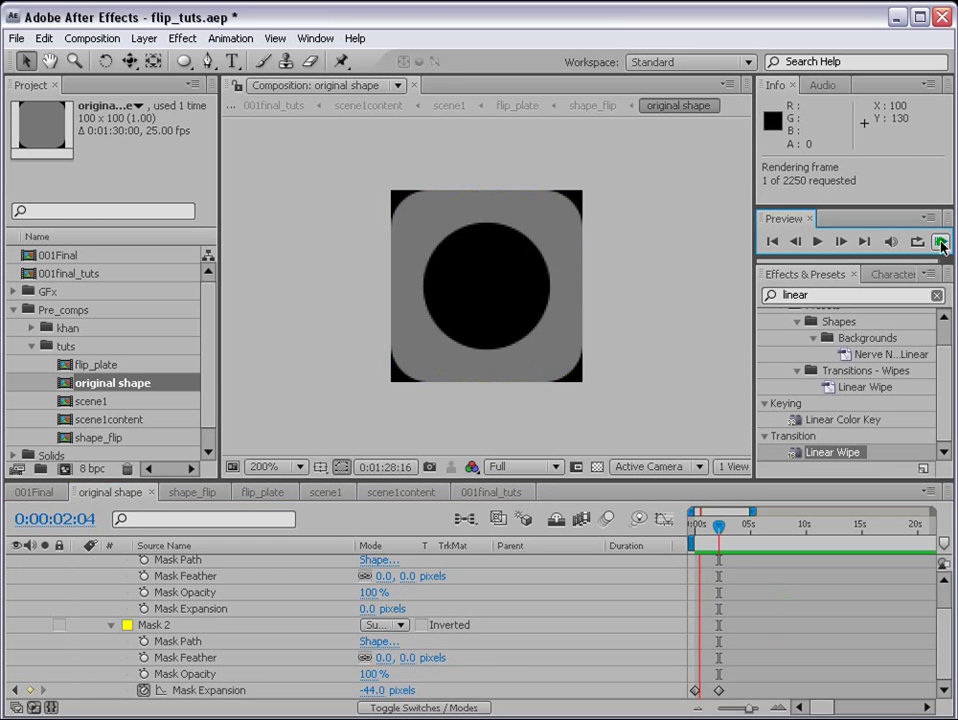
click(941, 243)
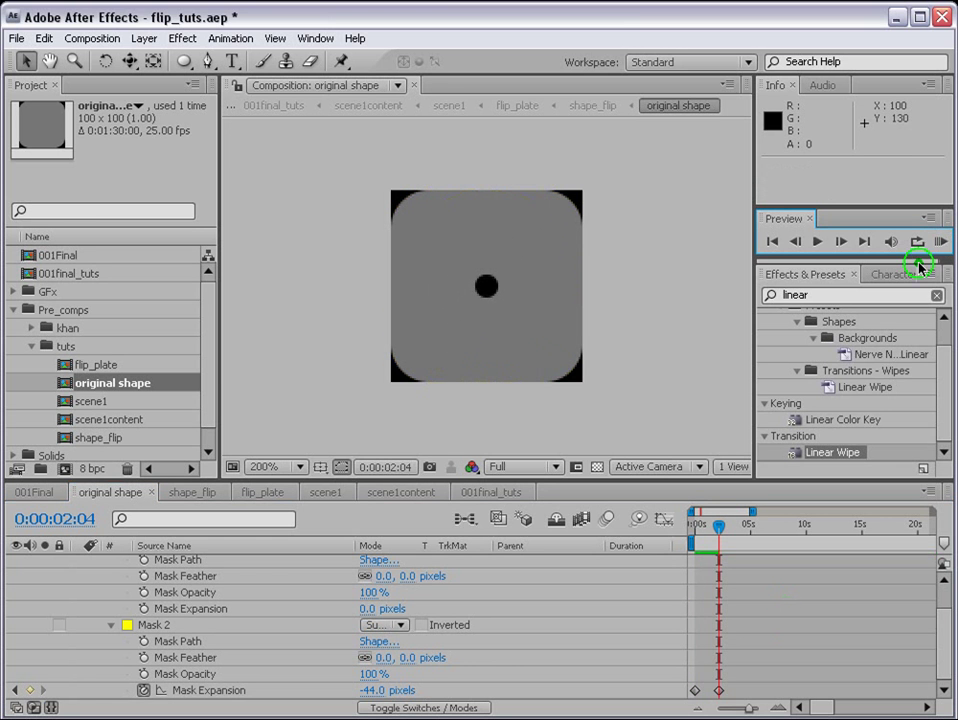
right_click(719, 690)
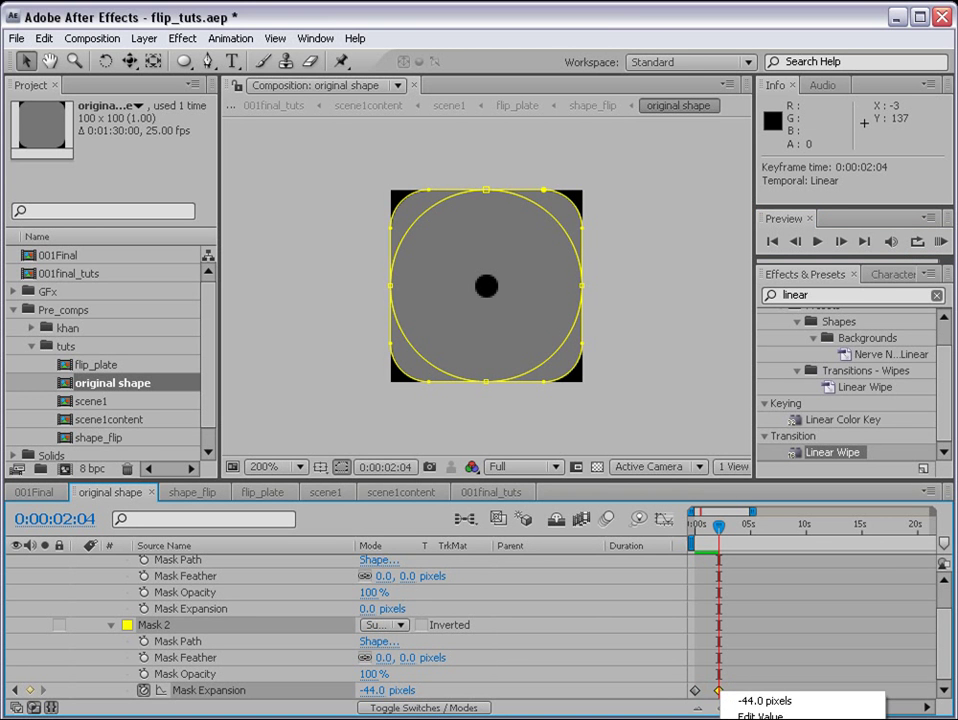
key(F9)
click(570, 625)
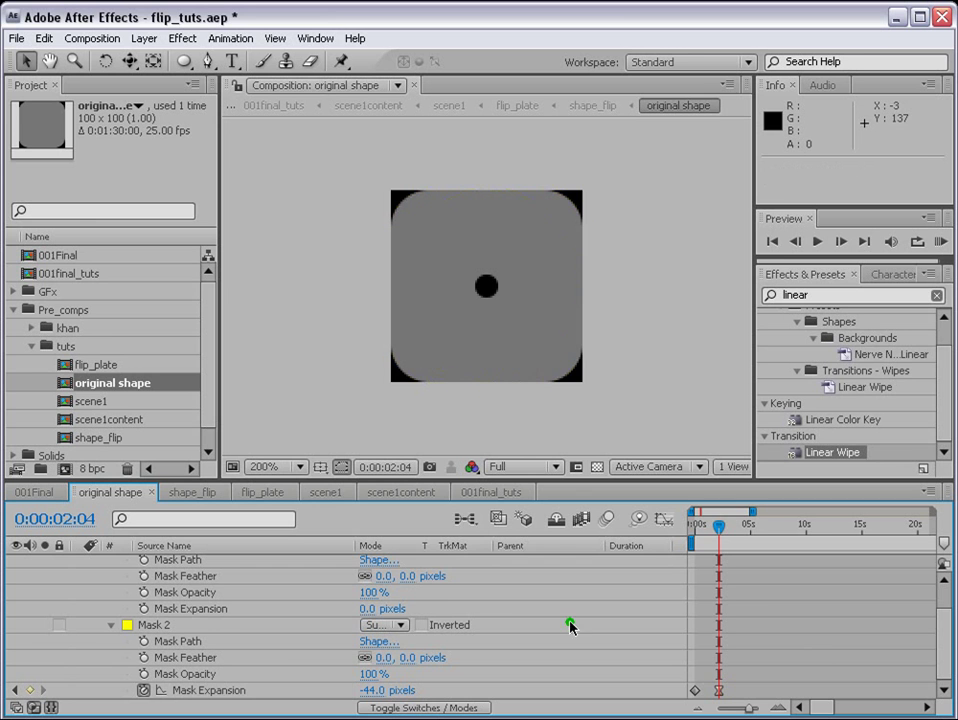
double_click(66, 274)
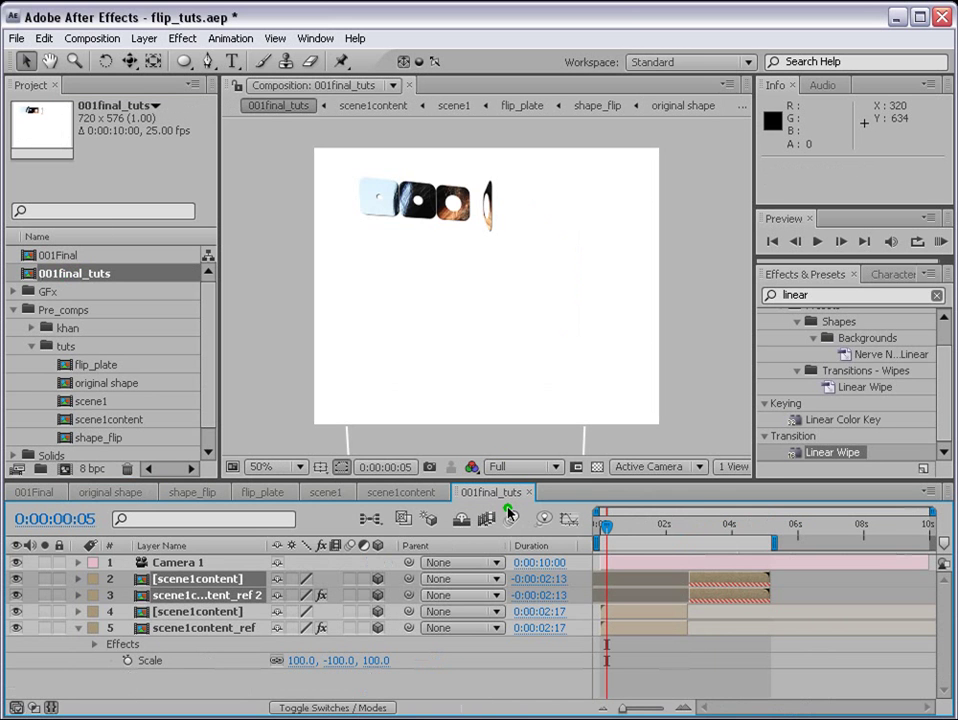
click(940, 242)
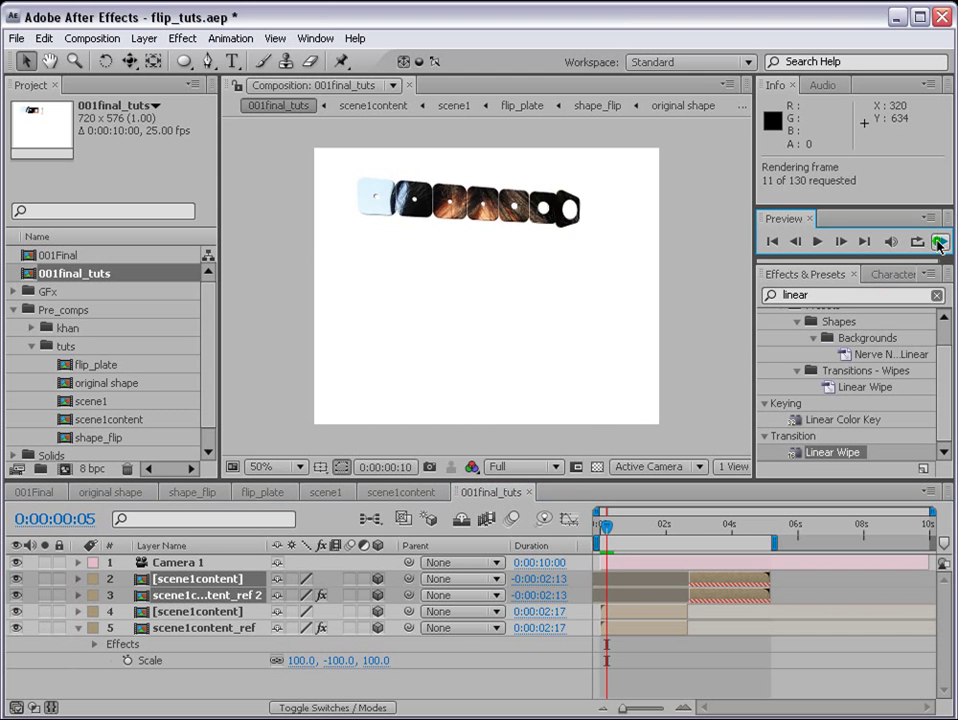
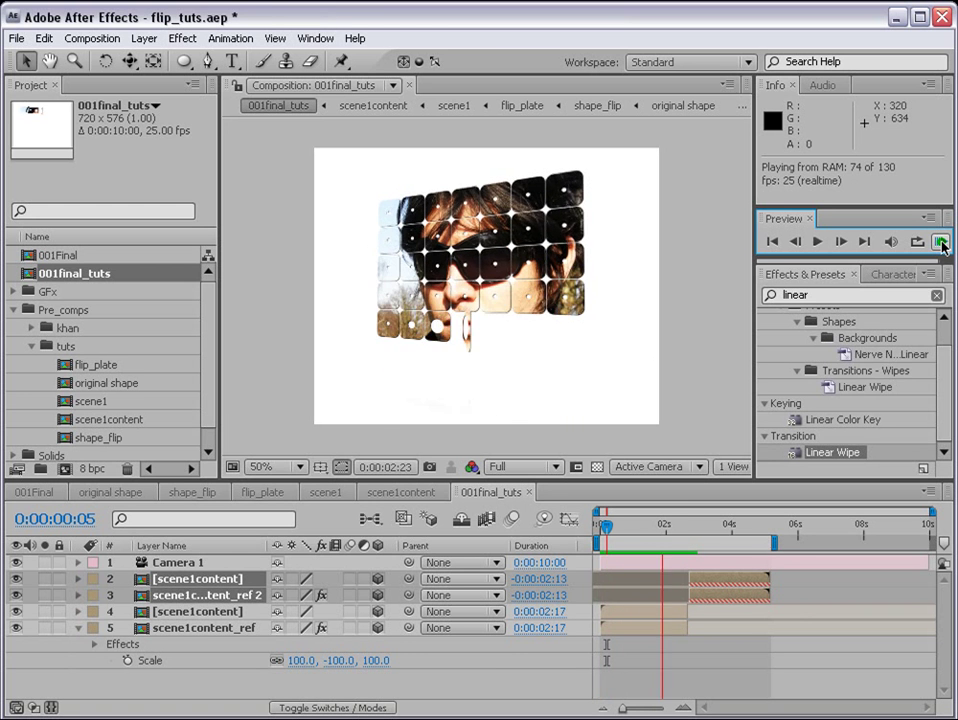
- Stop the preview, extend the work area to about 8 seconds and select both scene1content layers
click(868, 548)
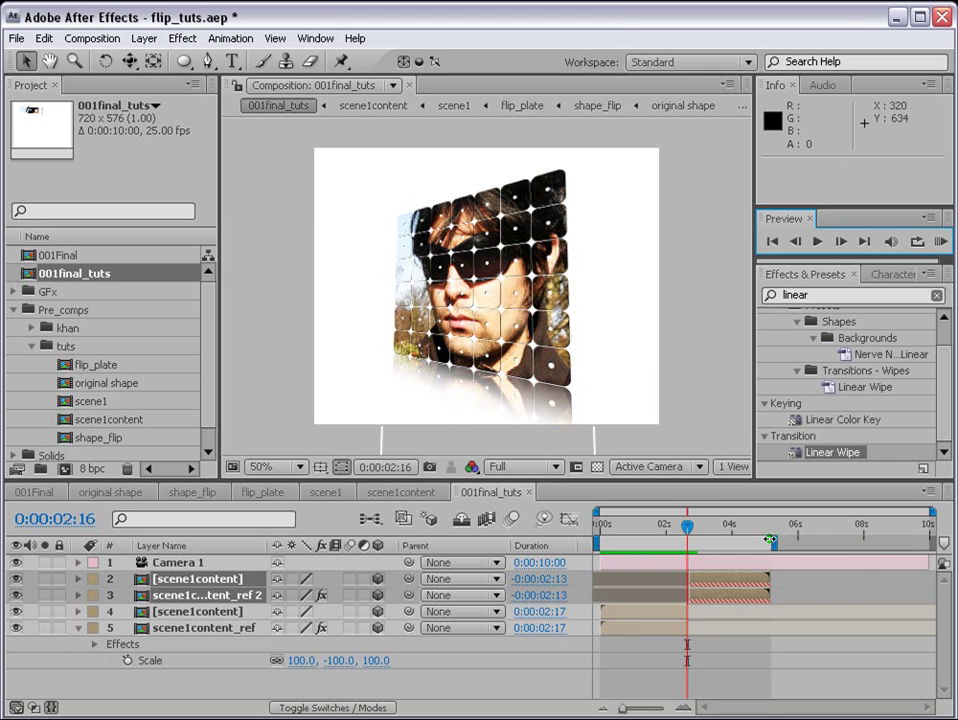
drag(770, 540, 877, 539)
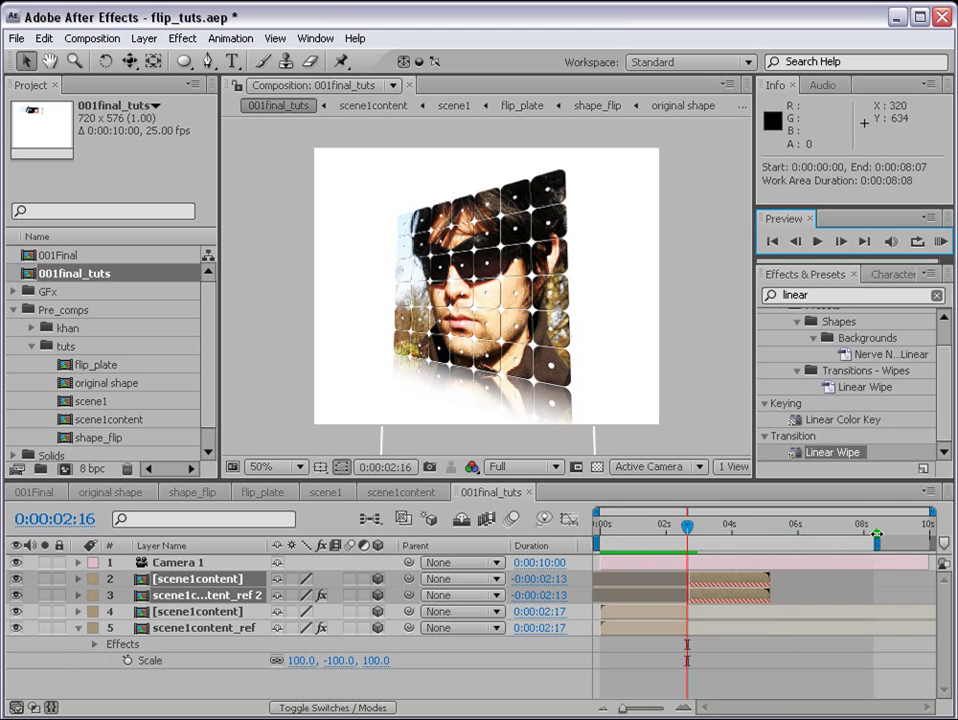
click(641, 628)
shift+click(640, 612)
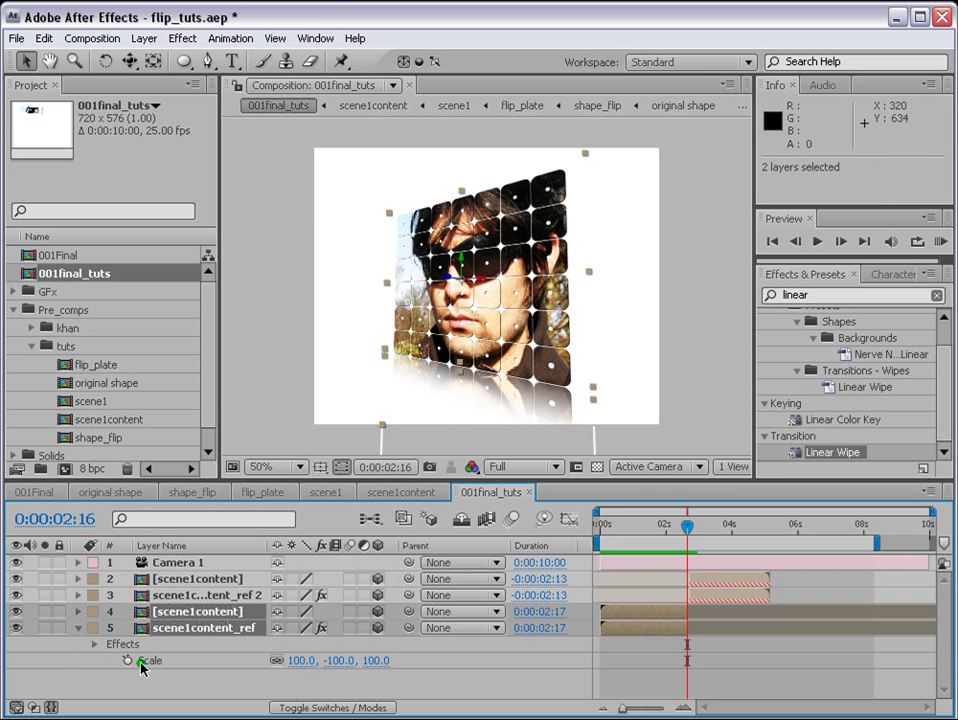
- Duplicate the scene1content layer pair, move the copies to the top and start them at 0:00:02:17
click(80, 629)
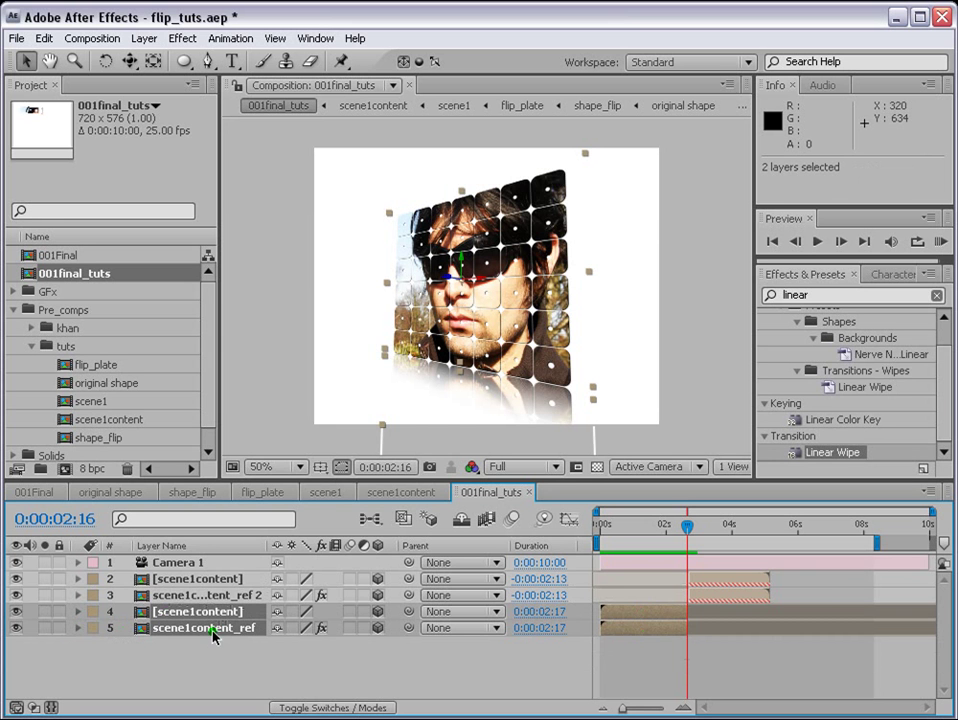
key(ctrl+d)
drag(190, 613, 190, 575)
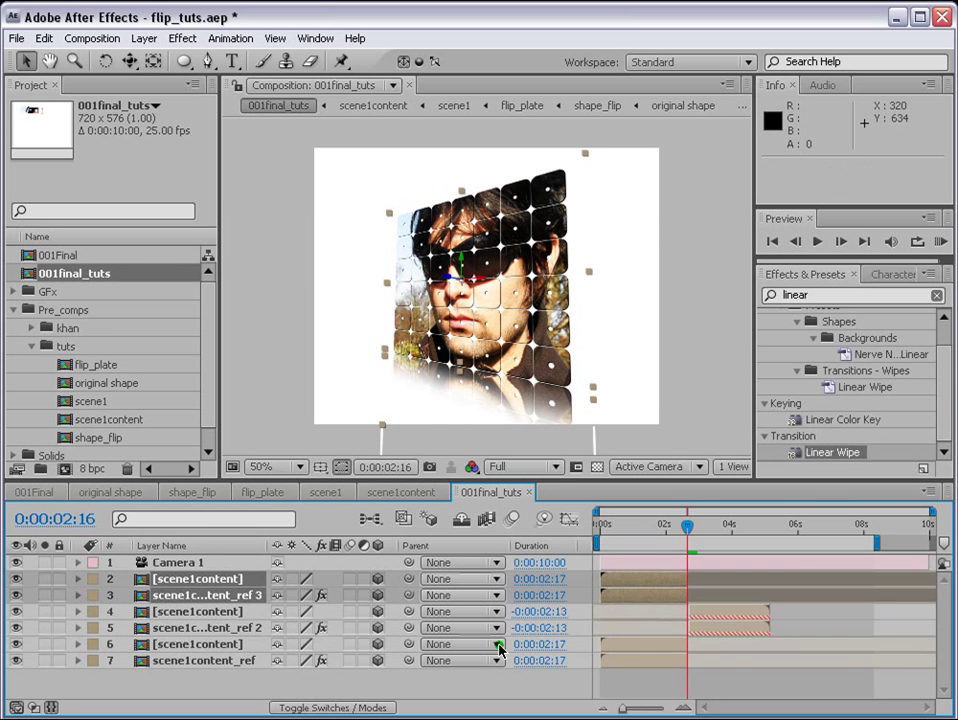
drag(617, 593, 713, 401)
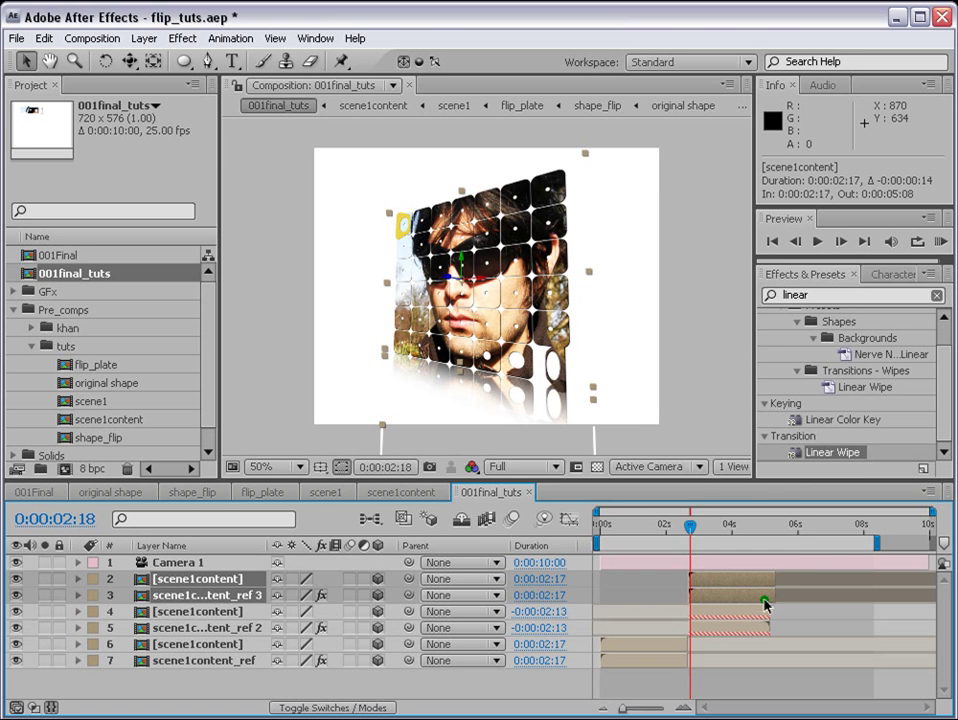
click(706, 526)
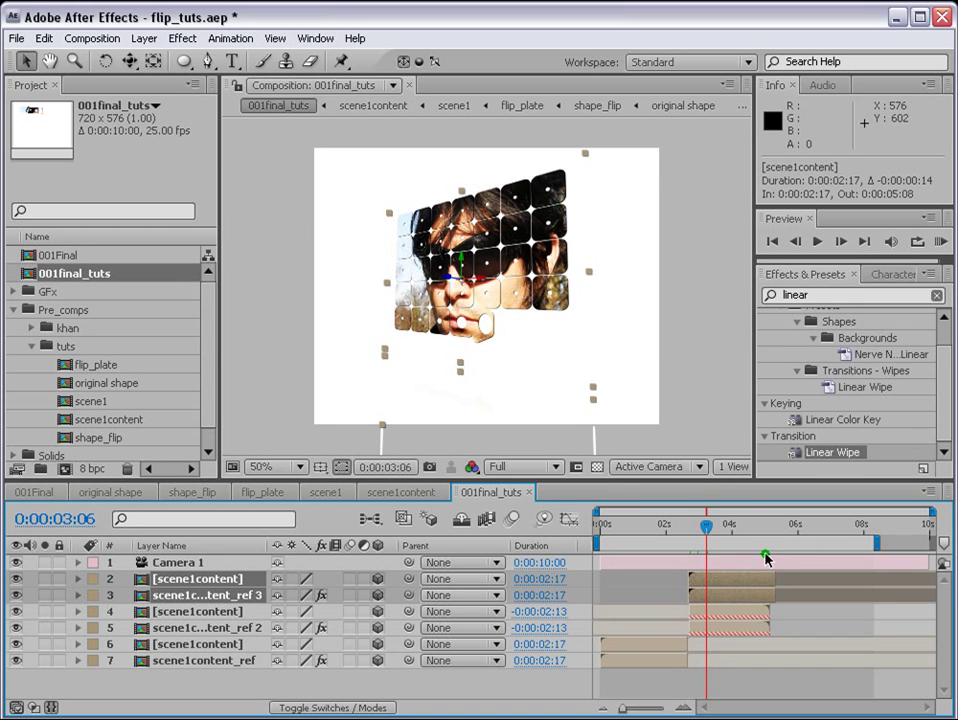
drag(208, 378, 210, 391)
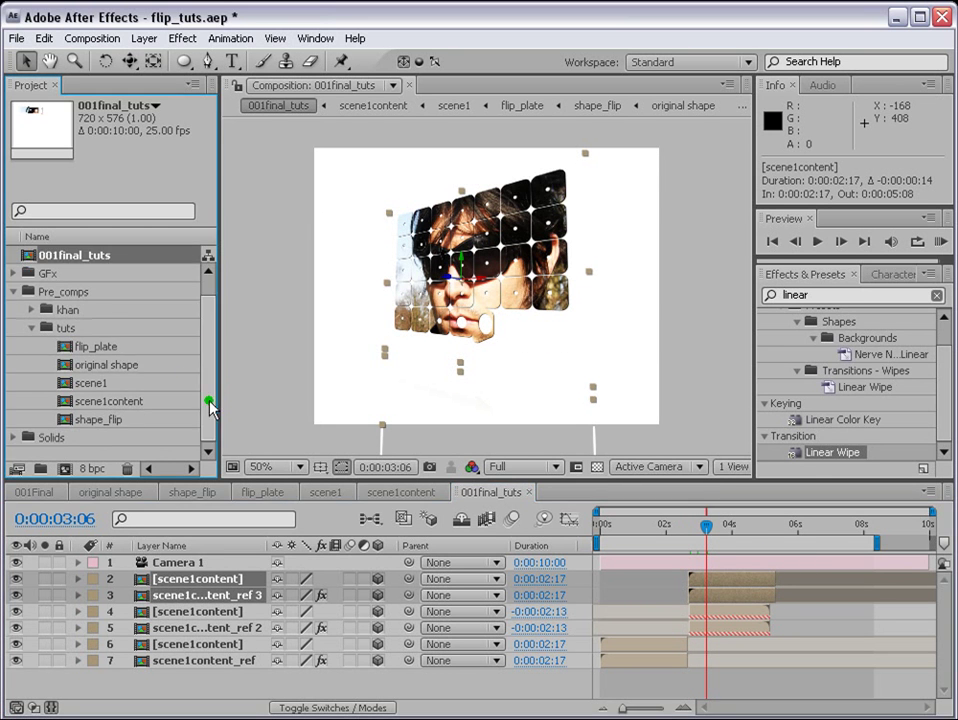
- Duplicate the scene1 comp, rename it scene2 and open it
click(85, 384)
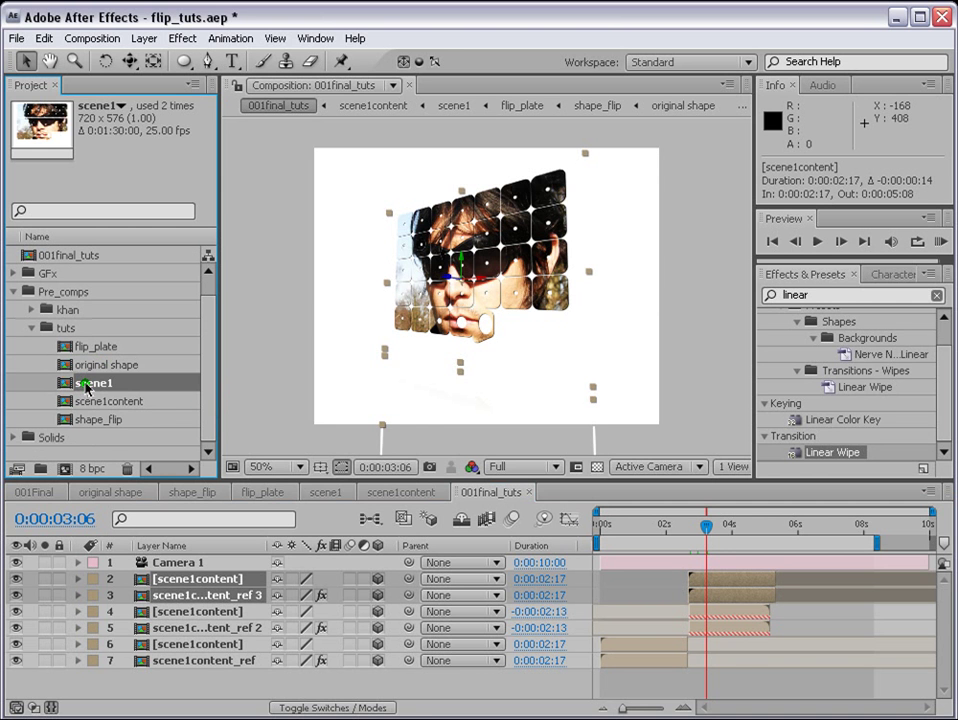
key(ctrl+d)
key(Return)
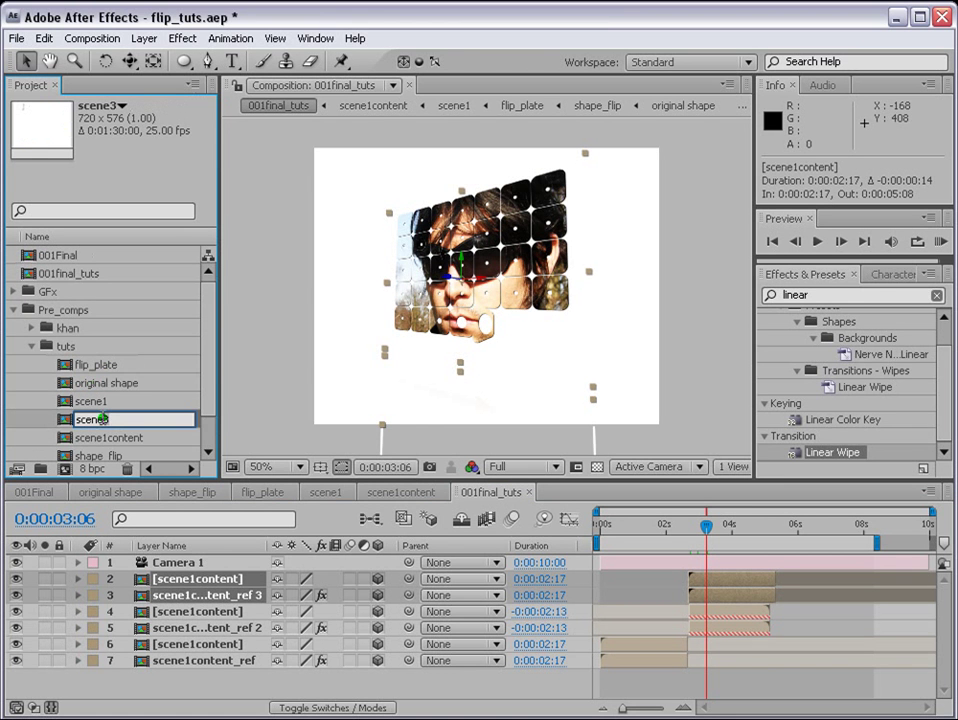
text(2)
key(Return)
double_click(103, 420)
- Replace the khanglasses.jpg layer in scene2 with earth1280.jpg from the GFx folder
drag(603, 527, 606, 527)
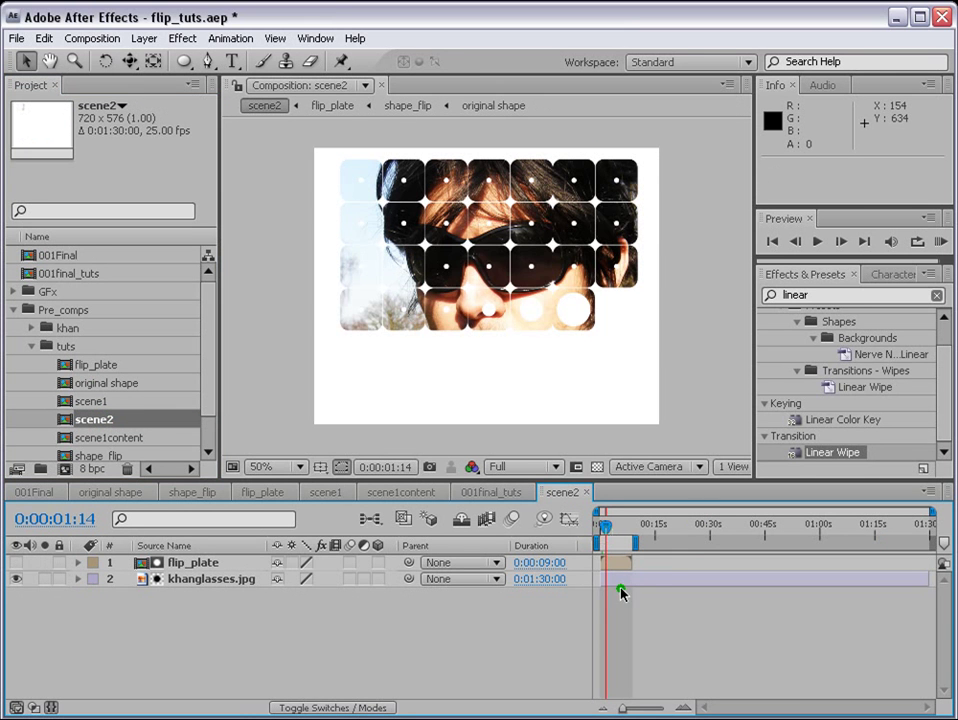
click(621, 584)
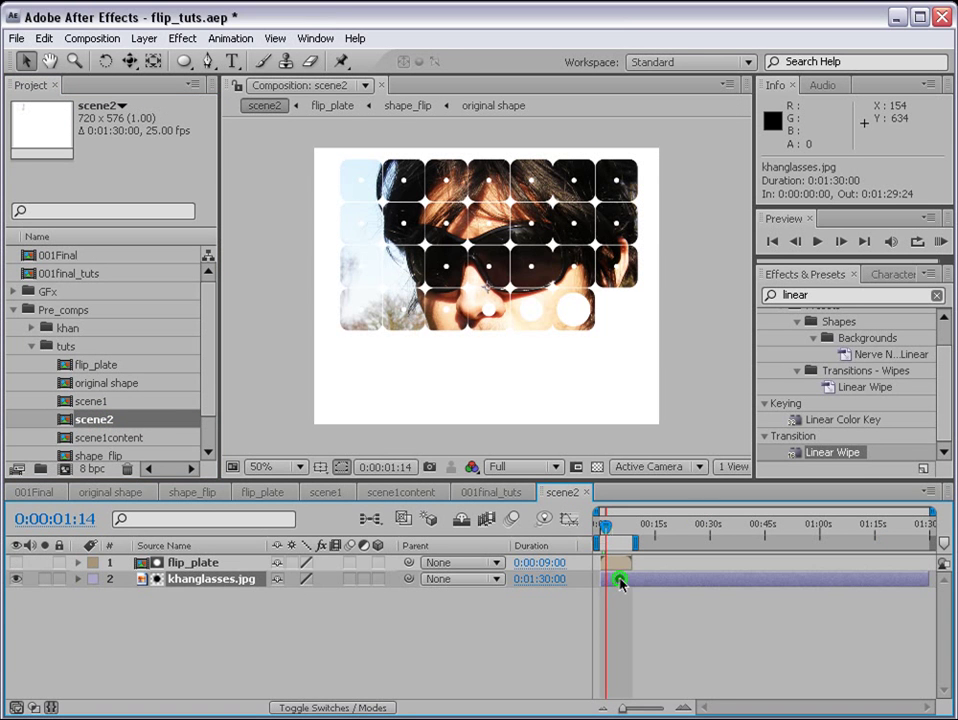
click(13, 292)
click(68, 312)
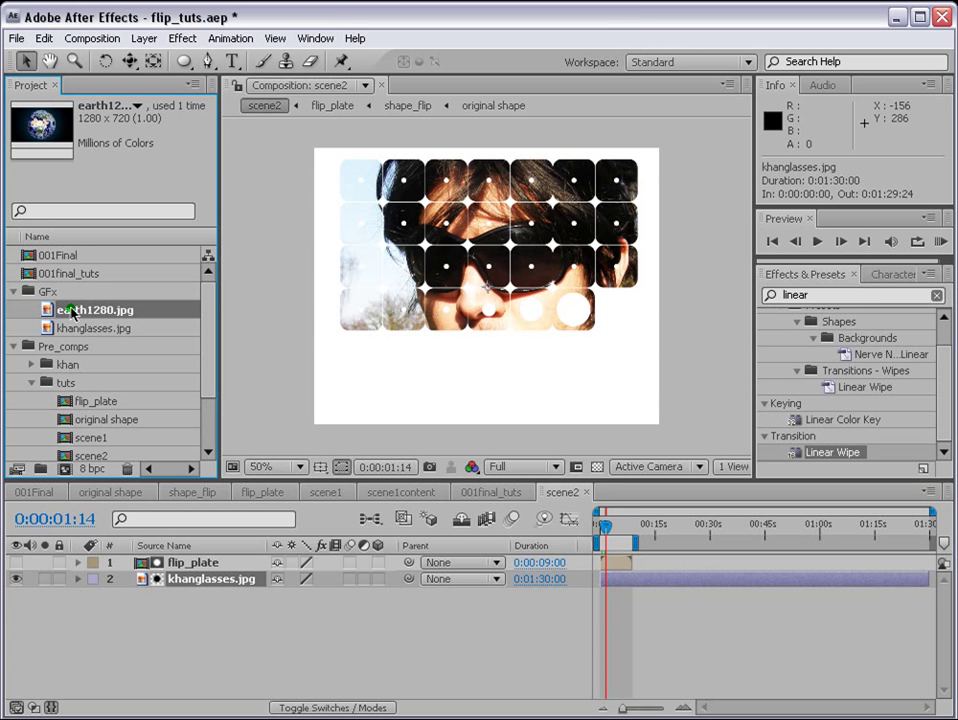
drag(72, 313, 182, 584)
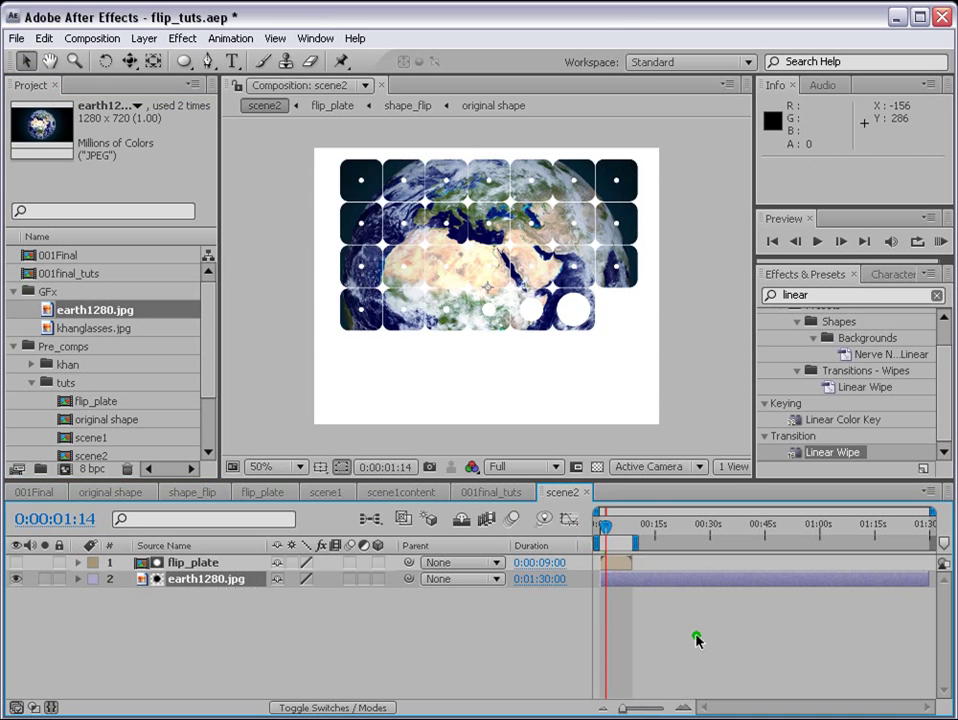
- Duplicate the scene1content comp and rename the copy scene2content
click(208, 452)
click(105, 401)
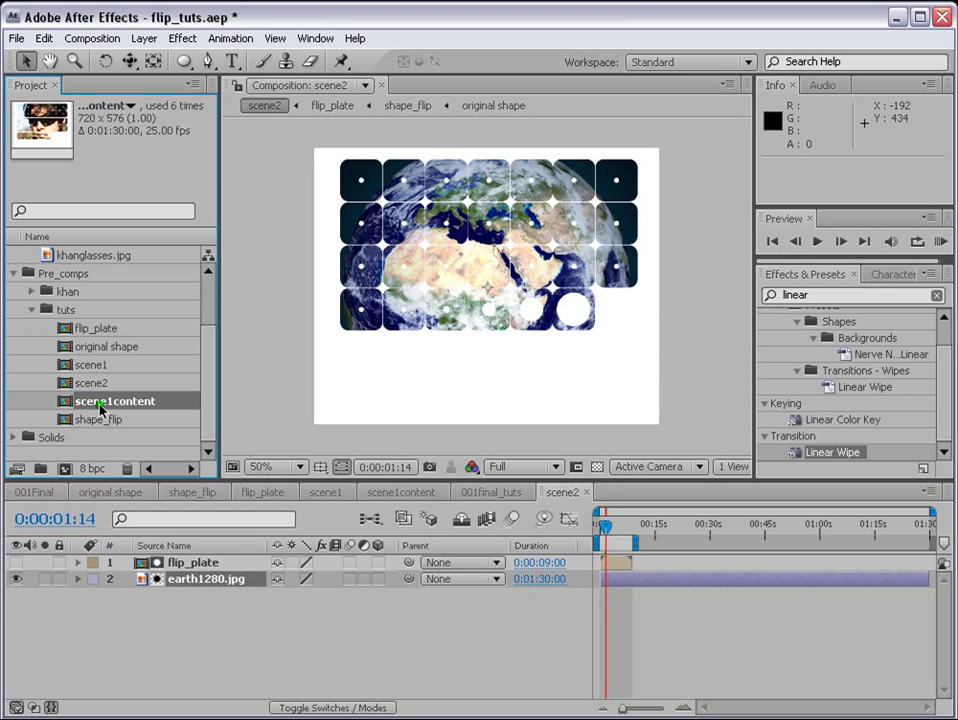
key(ctrl+d)
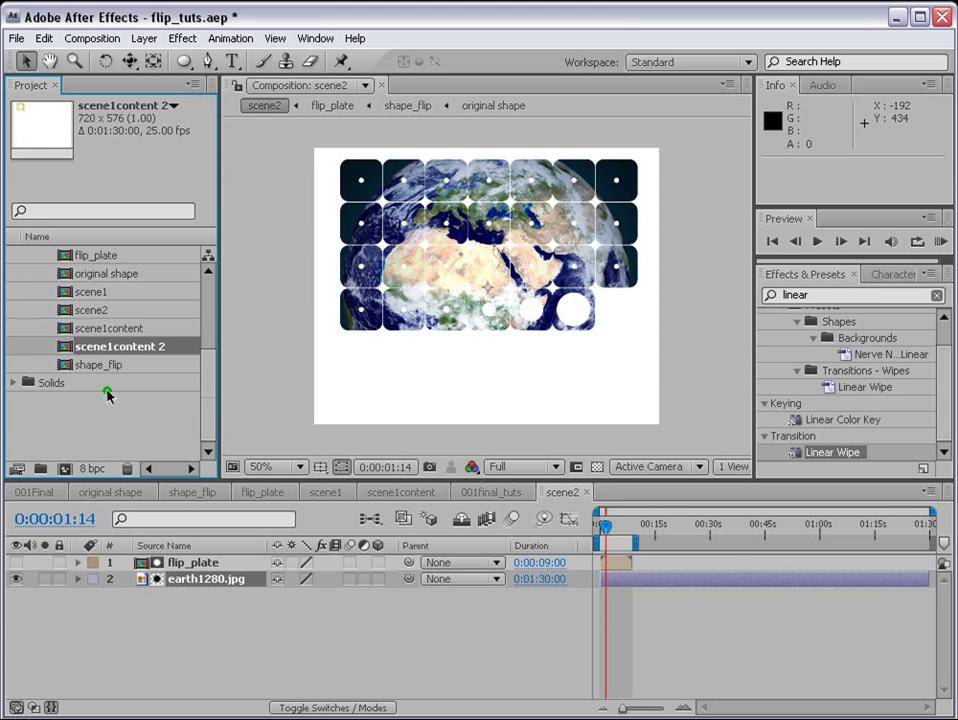
key(Return)
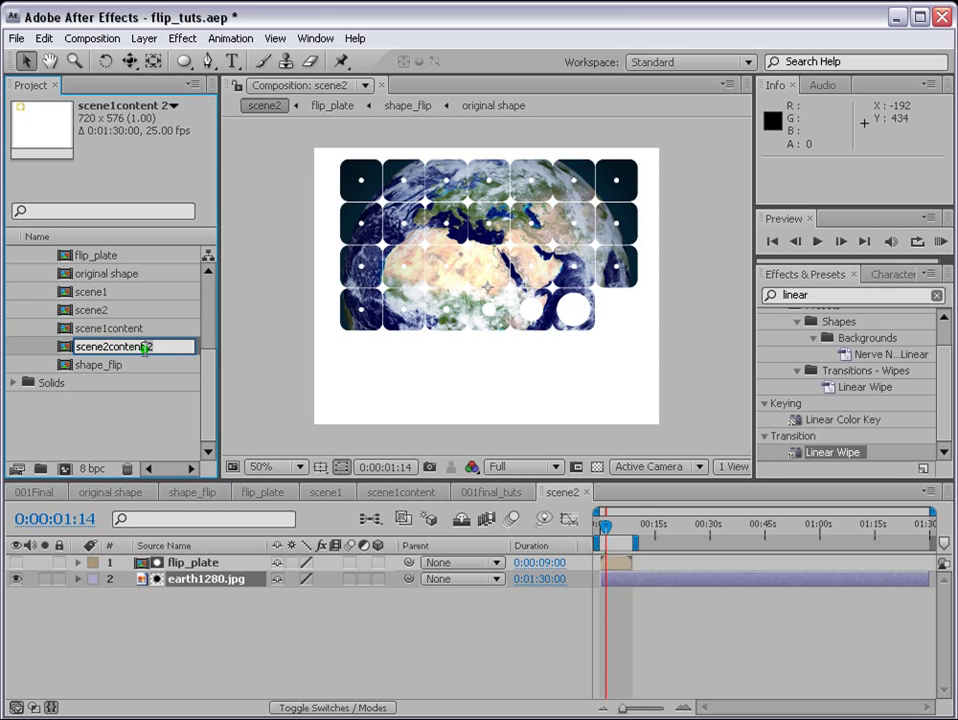
text(scene2content)
key(Return)
- In scene2content, replace the source of both scene1 layers with the scene2 comp
double_click(95, 346)
click(622, 580)
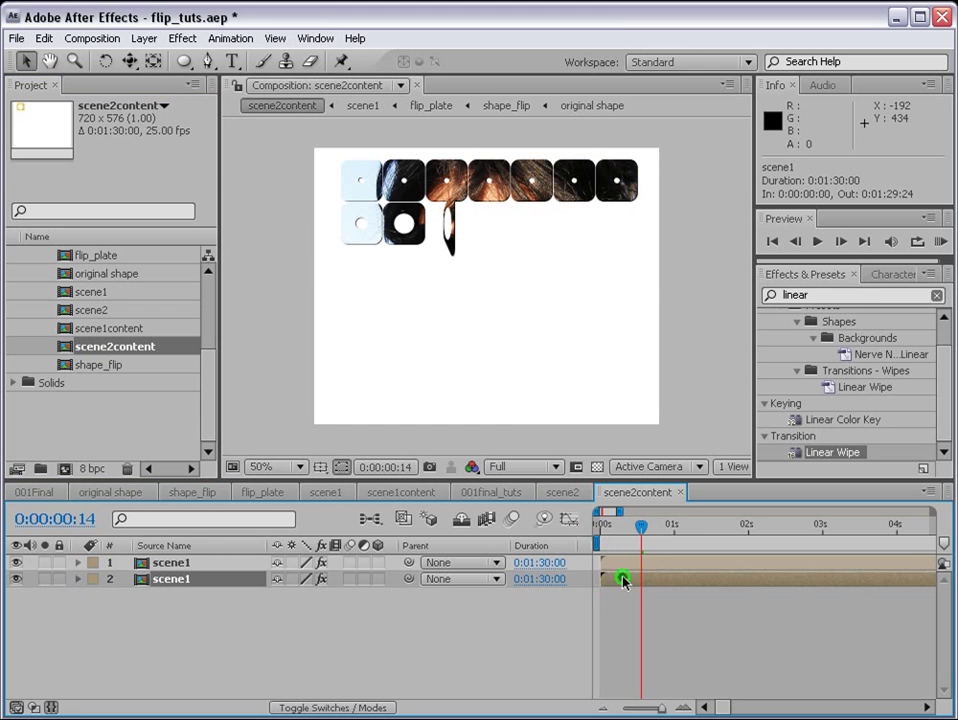
shift+click(626, 562)
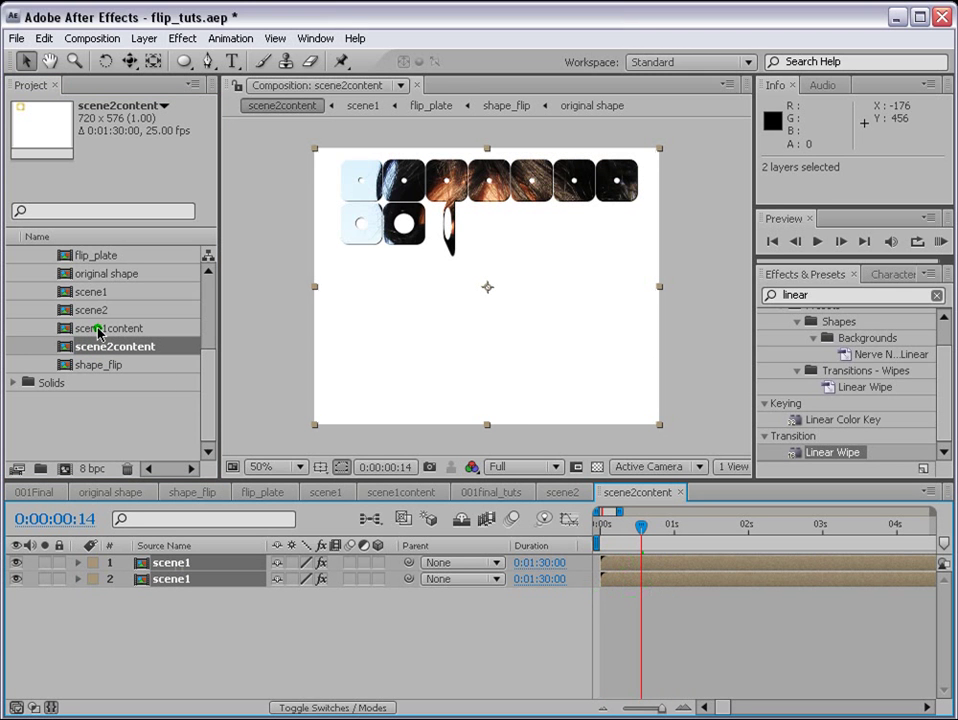
drag(95, 310, 188, 585)
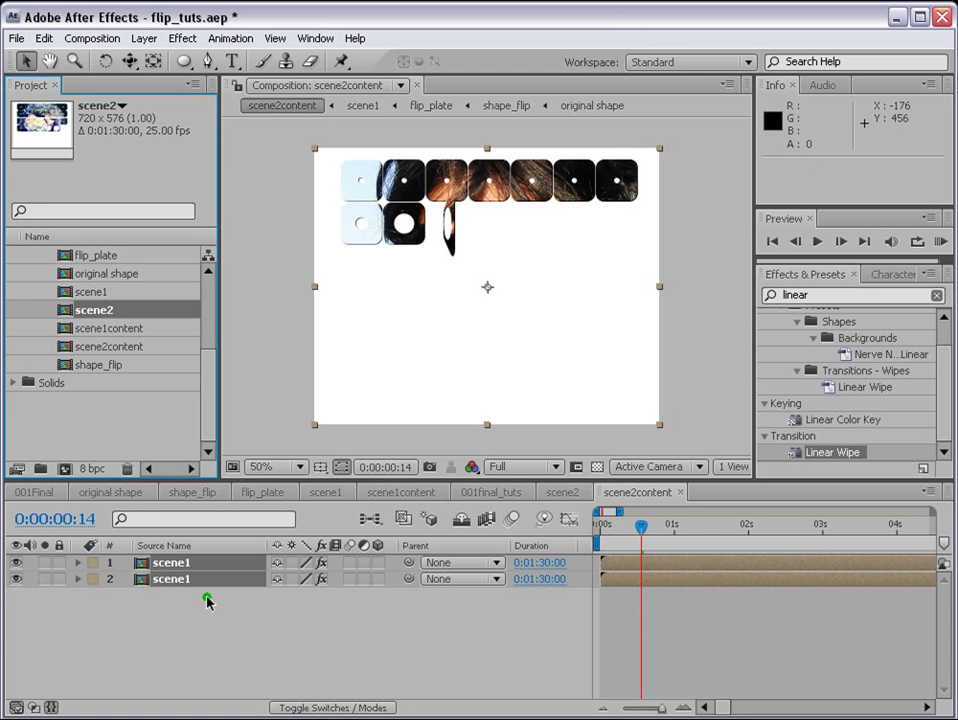
drag(95, 312, 167, 568)
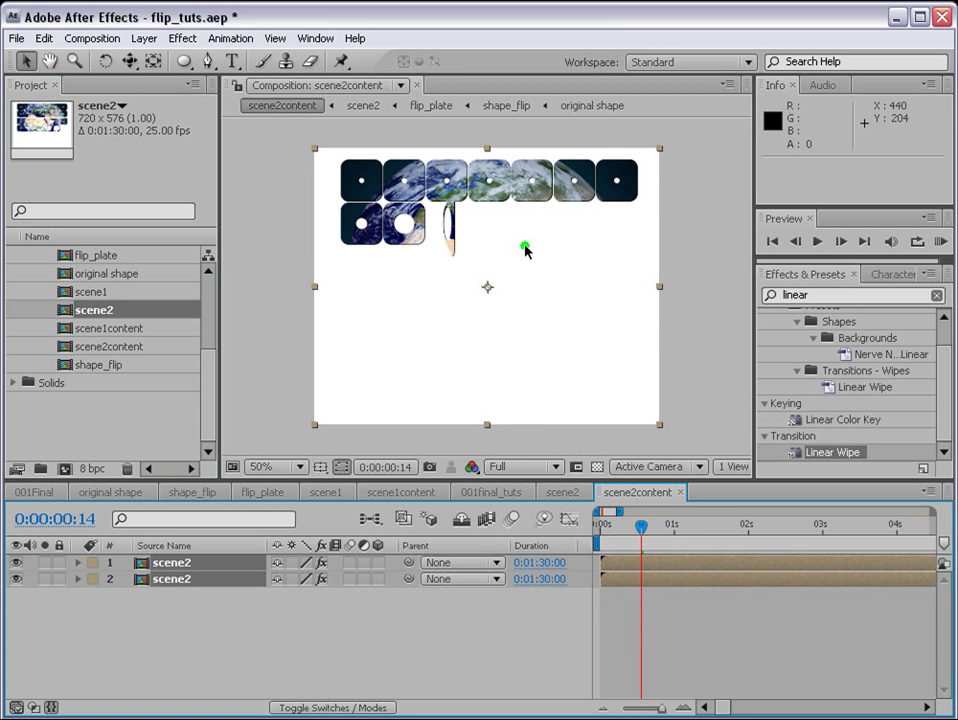
click(657, 533)
- Scrub to check the earth tiles, then reopen the 001final_tuts comp
drag(657, 533, 806, 525)
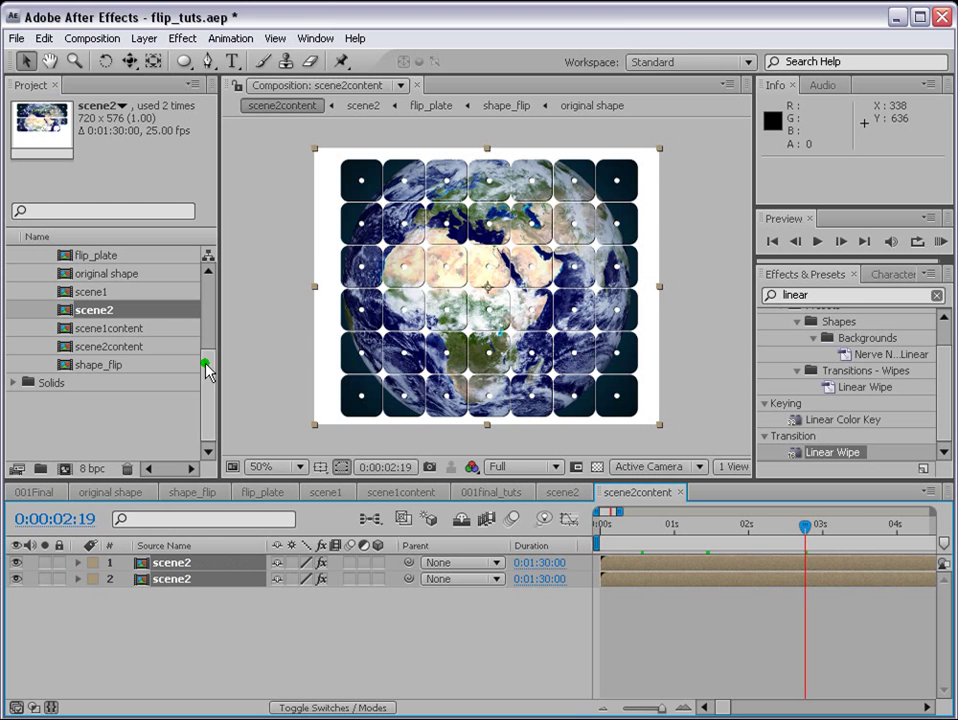
scroll(207, 372, up, 5)
double_click(75, 273)
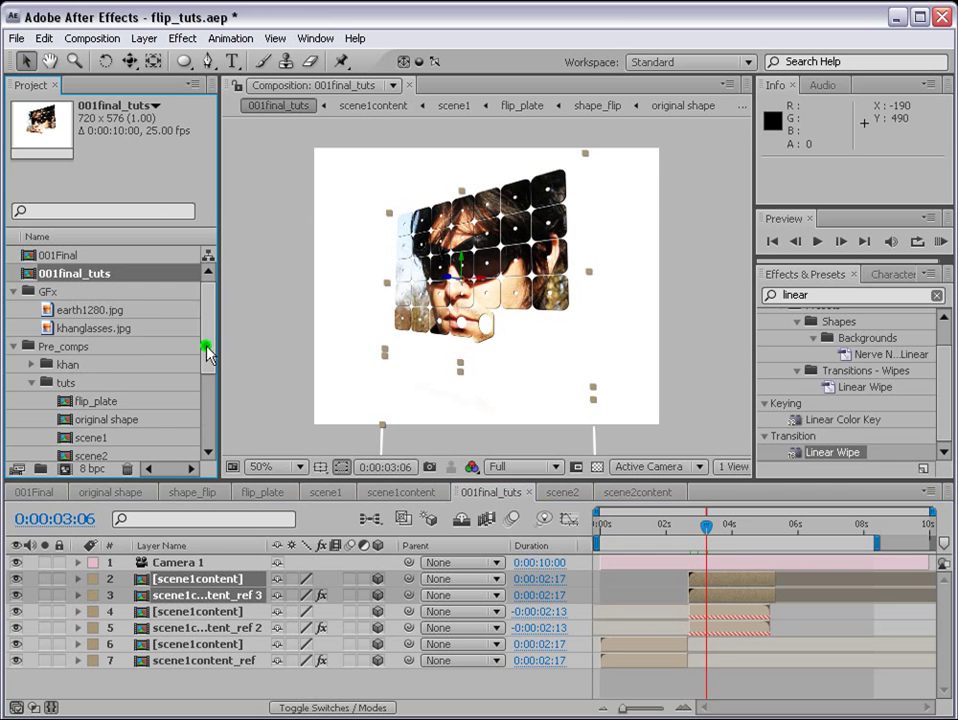
- Swap layer 2's source to scene2content, extend layers 2–3 to 0:00:04:00, and preview
scroll(205, 380, down, 5)
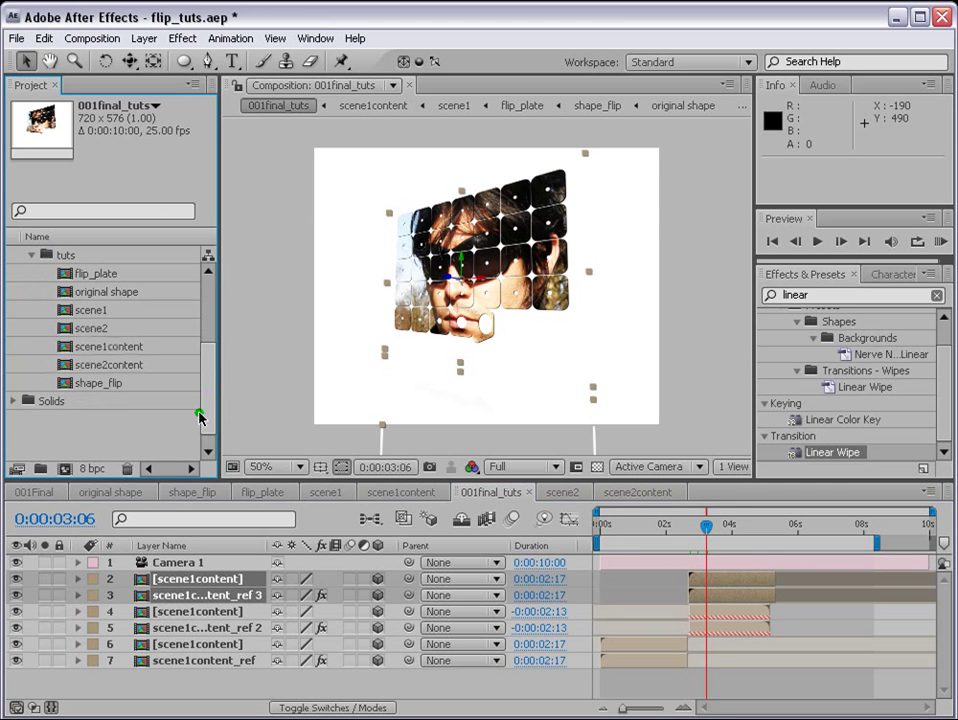
click(107, 369)
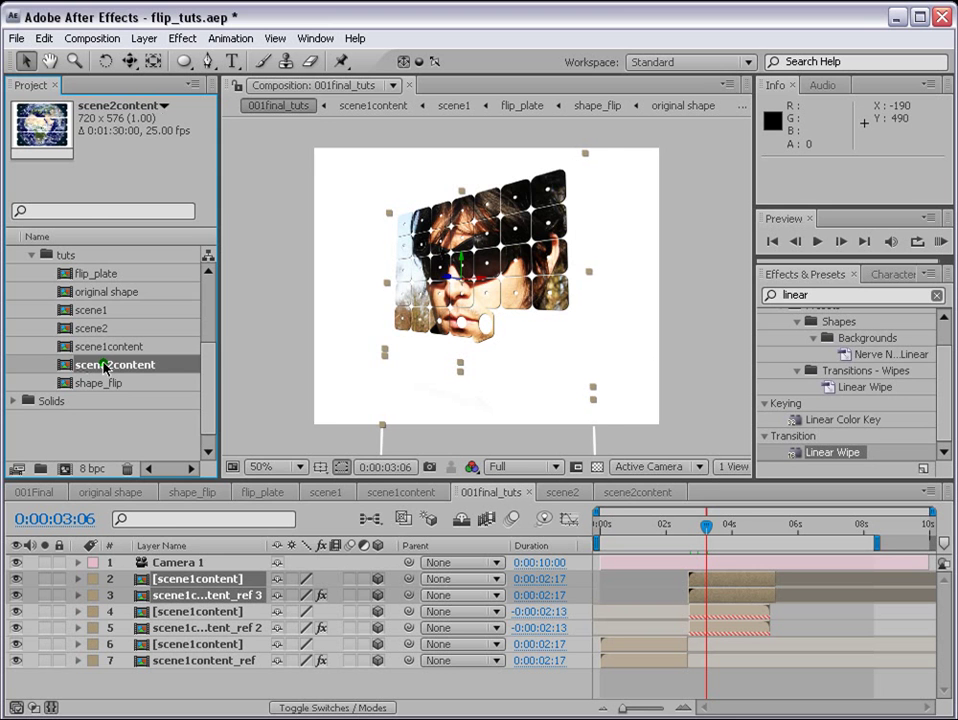
drag(107, 369, 165, 579)
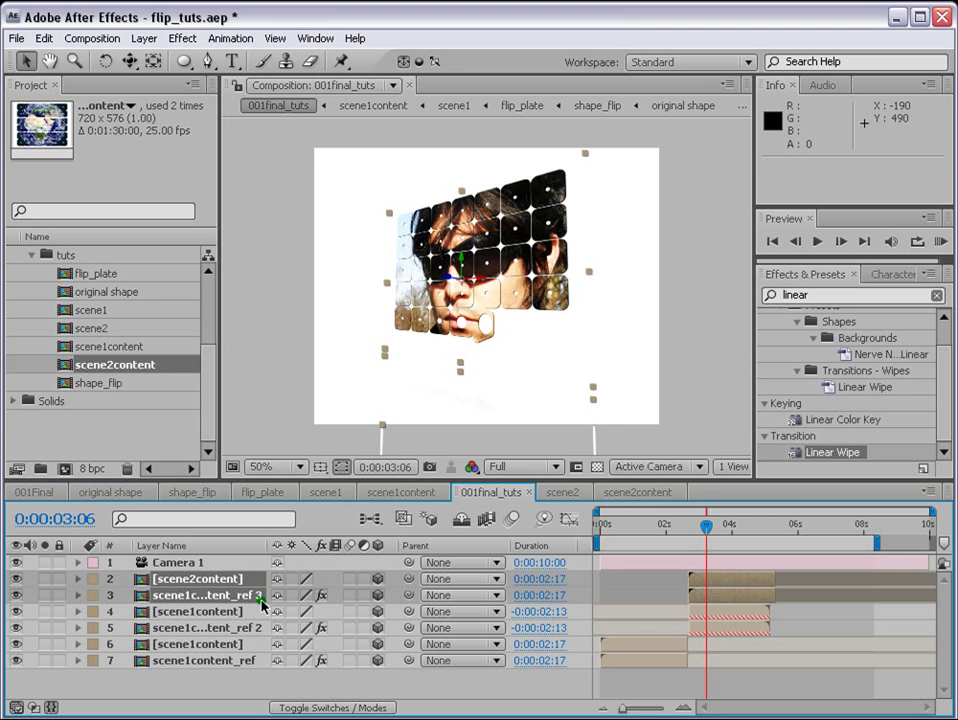
drag(777, 586, 815, 584)
click(940, 241)
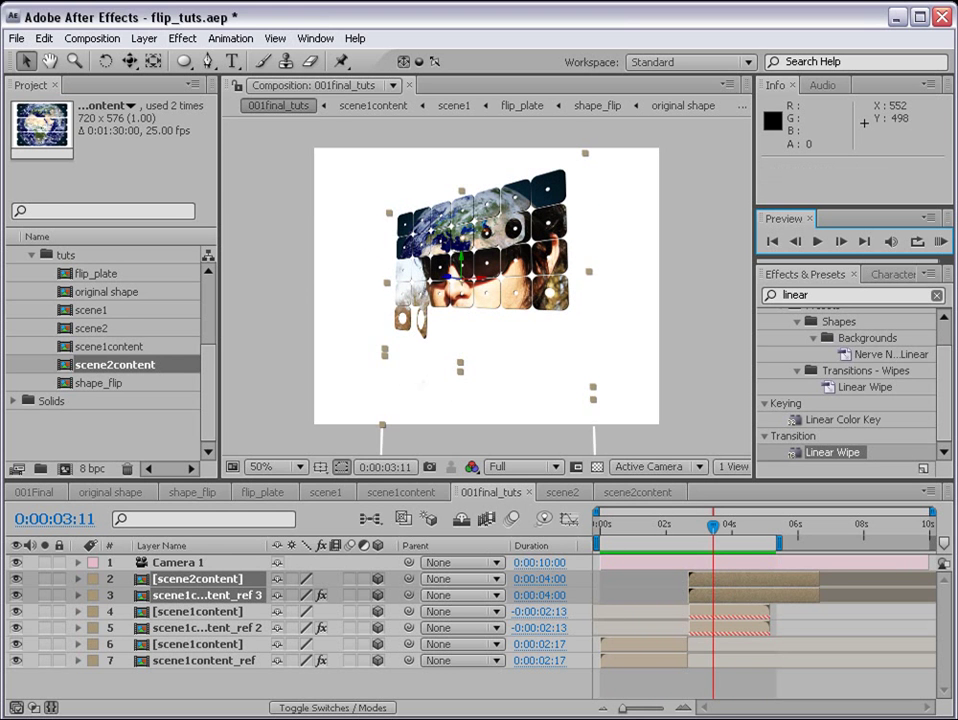
- Copy Camera 1's opening Position and Point of Interest keyframes to 0:00:05:05
click(710, 565)
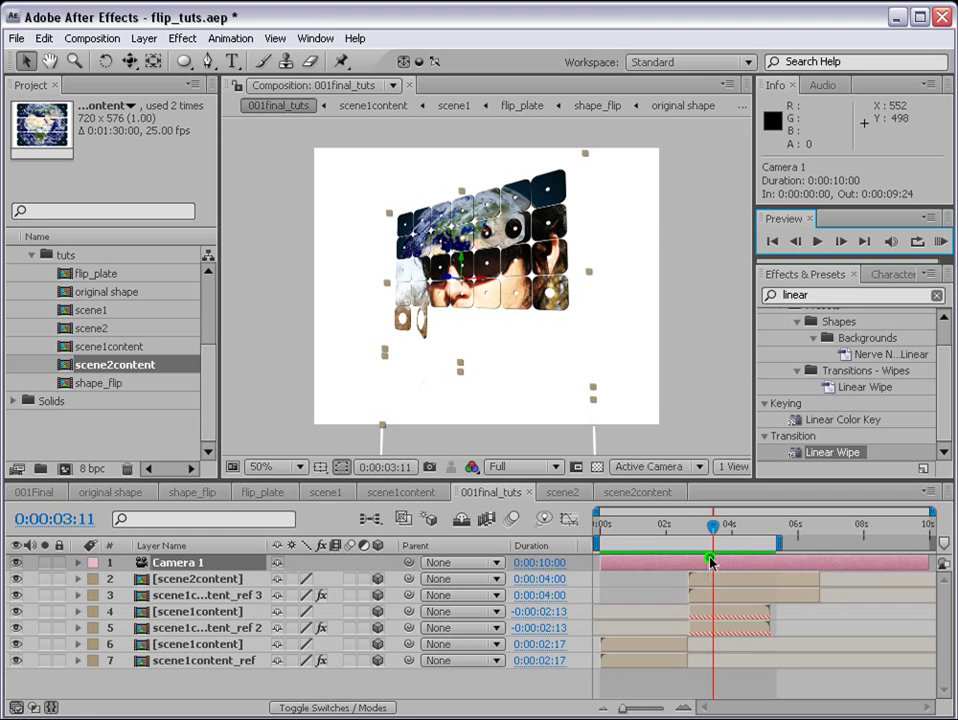
key(u)
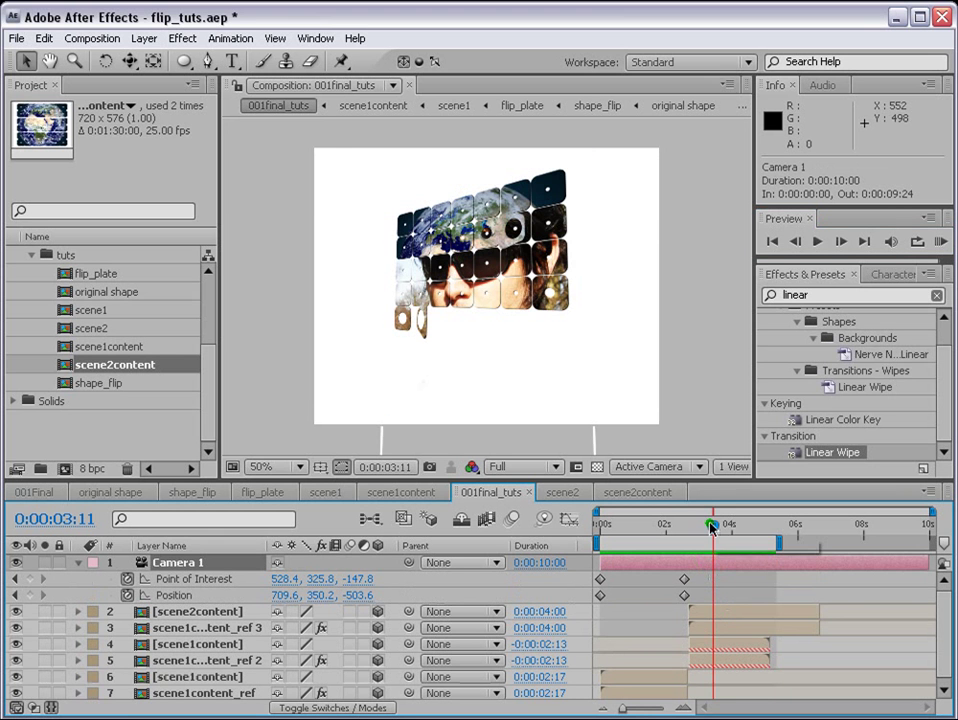
drag(711, 525, 771, 524)
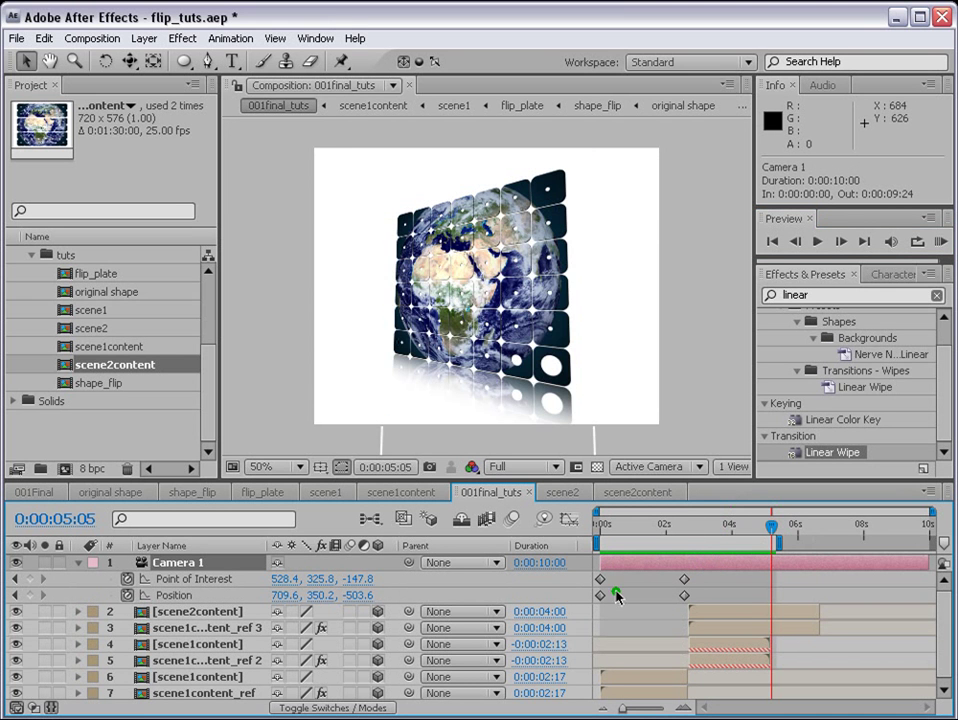
drag(612, 578, 597, 604)
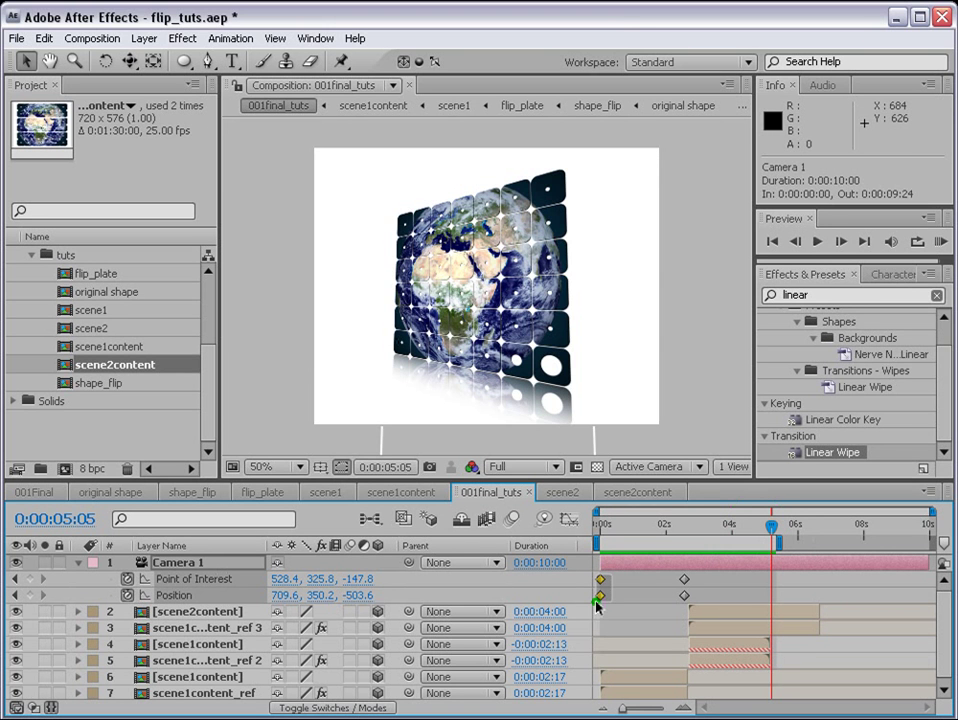
key(ctrl+c)
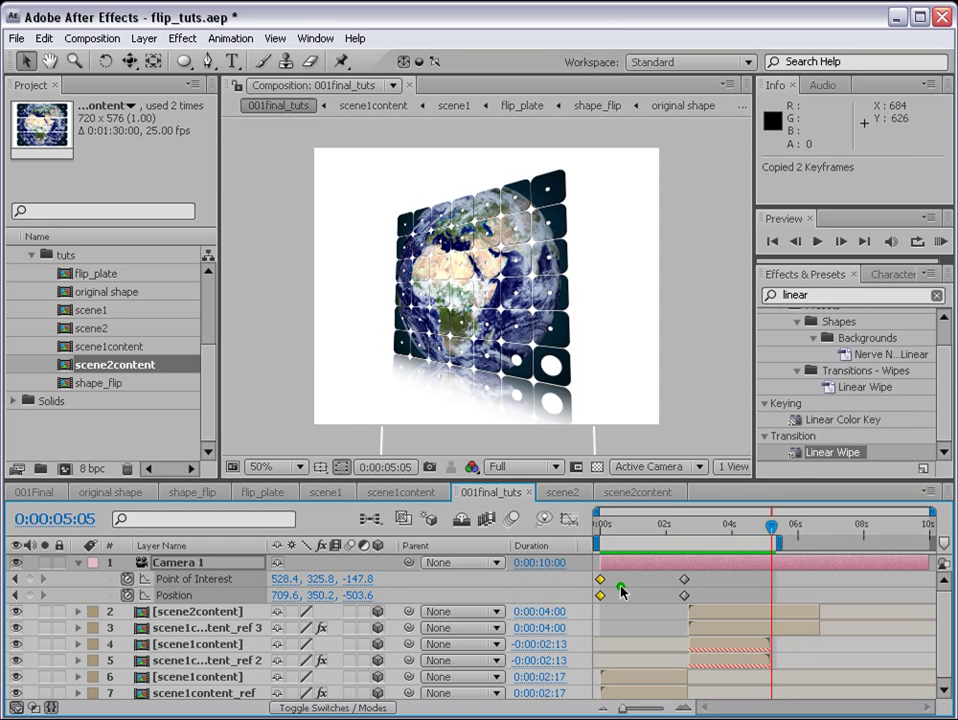
key(ctrl+v)
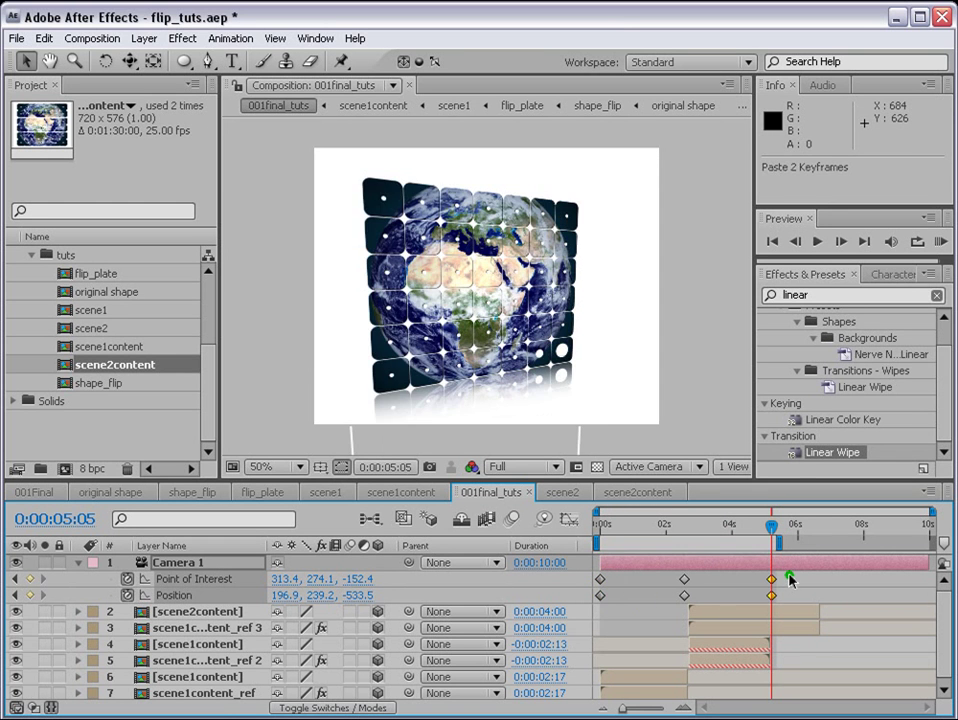
- Apply Easy Ease to all of Camera 1's keyframes and collapse its properties
drag(790, 580, 600, 601)
right_click(600, 579)
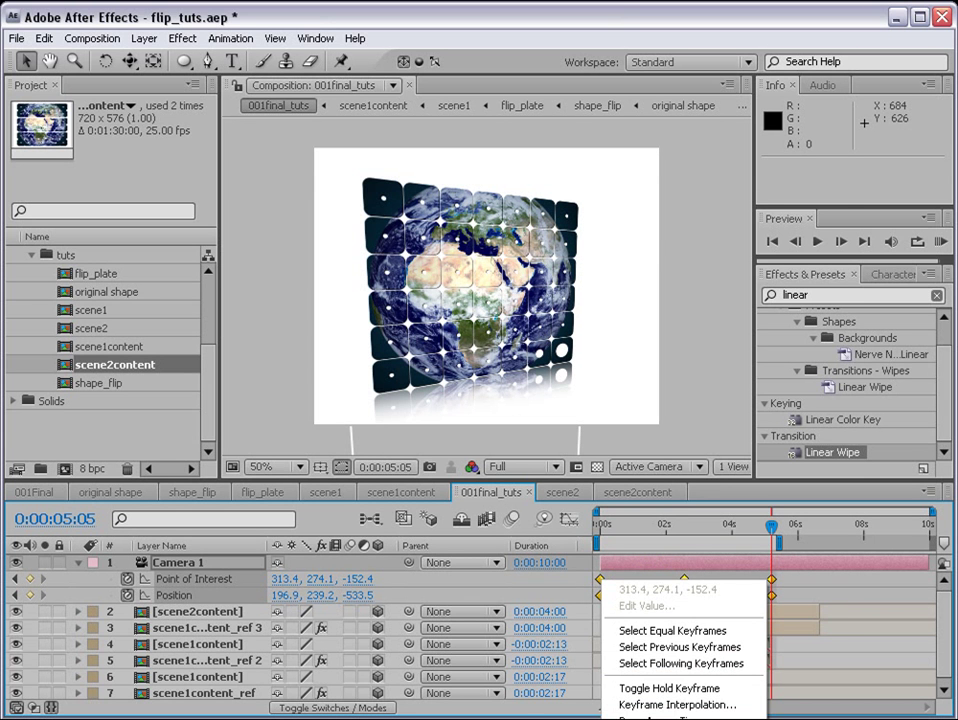
click(840, 619)
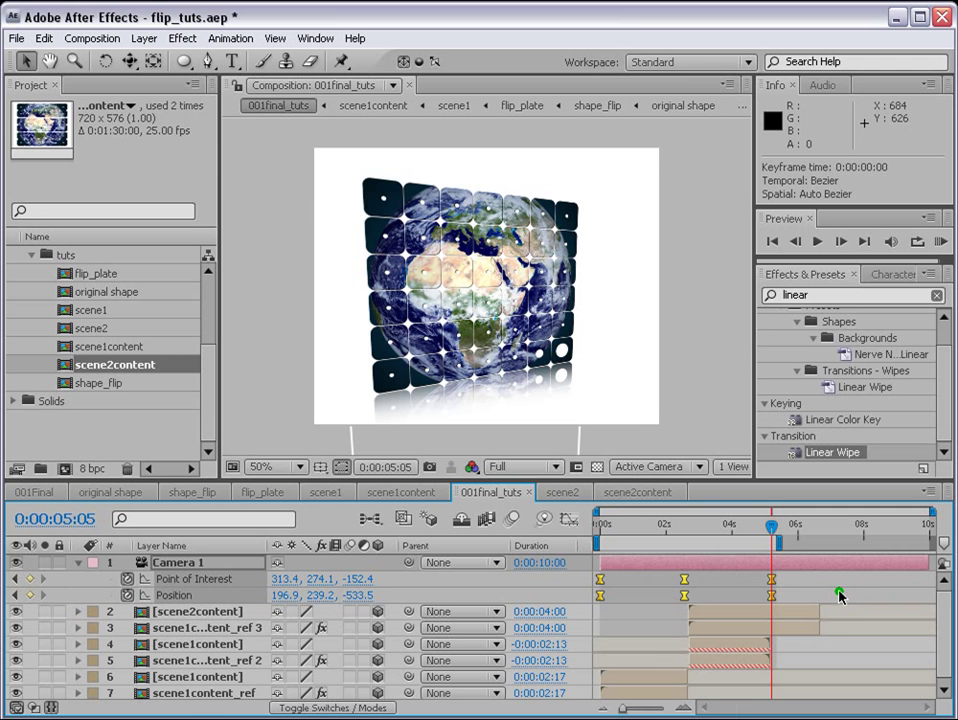
click(840, 598)
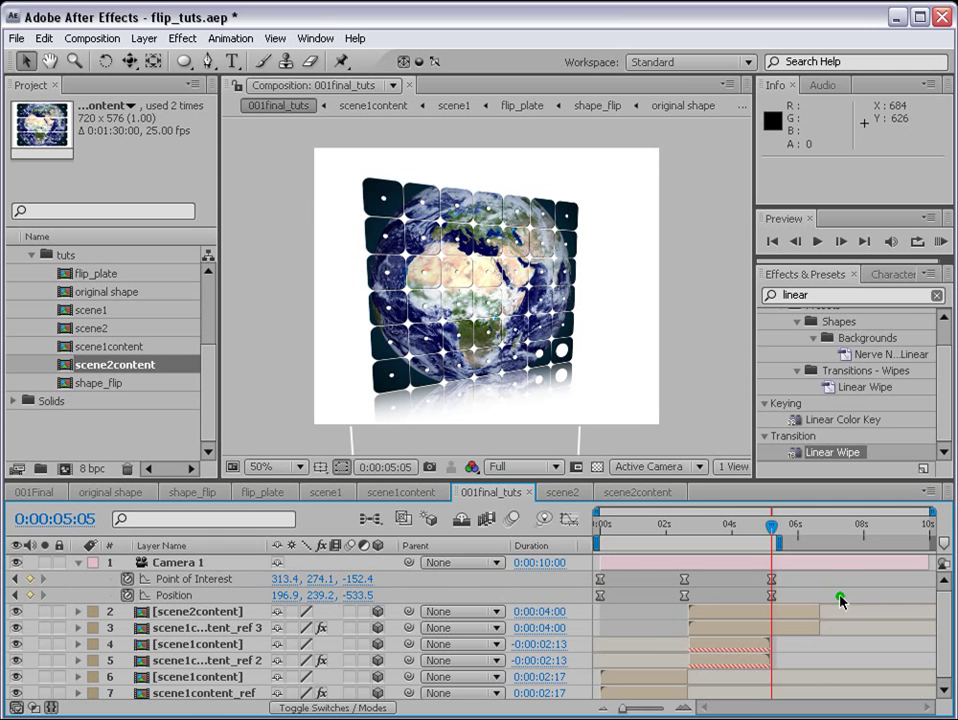
click(78, 562)
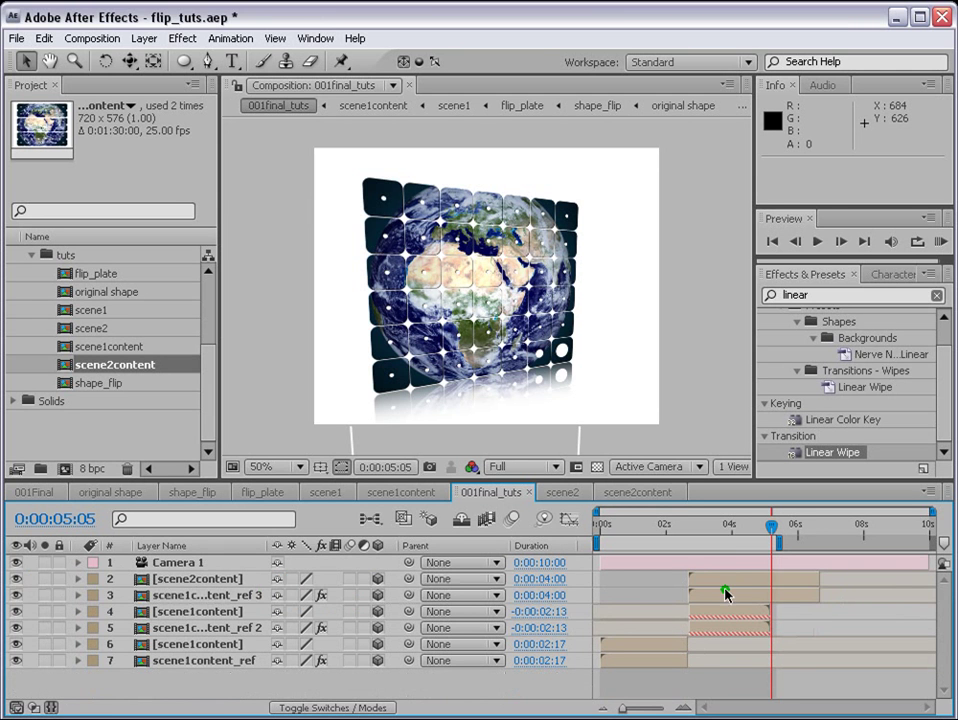
click(726, 594)
- Open the scene2 comp and select its earth1280.jpg layer
click(723, 578)
double_click(108, 346)
click(95, 330)
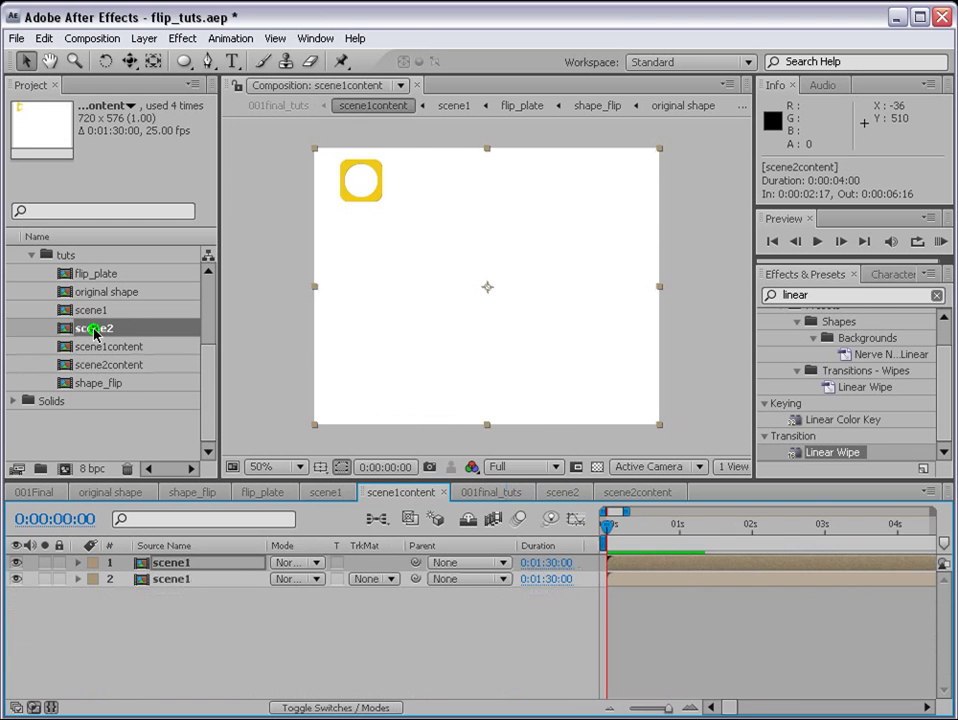
double_click(95, 330)
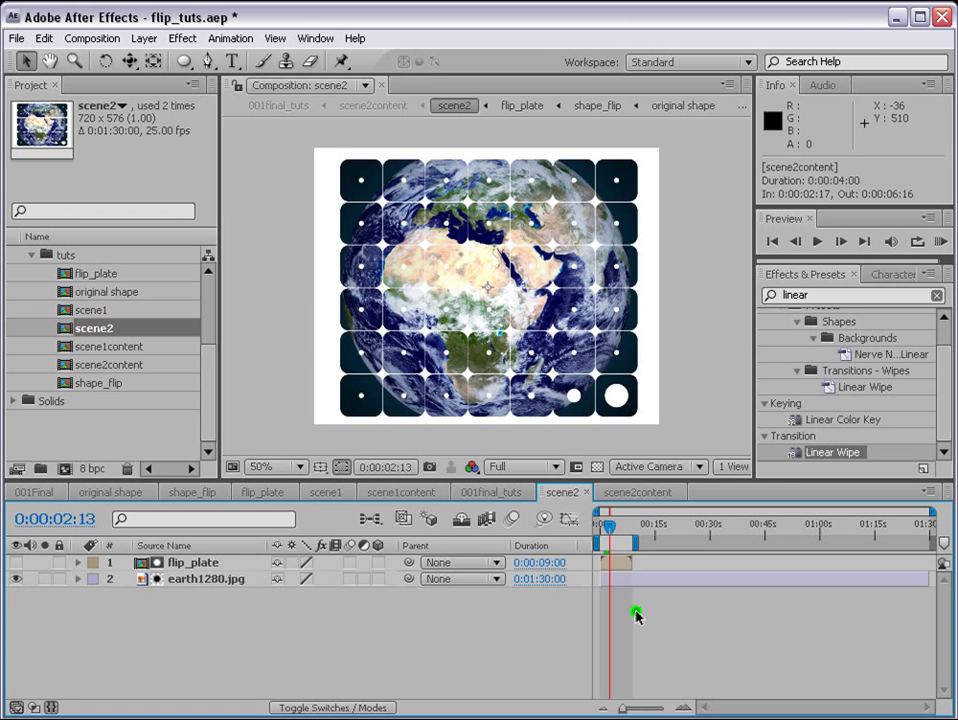
drag(637, 615, 669, 613)
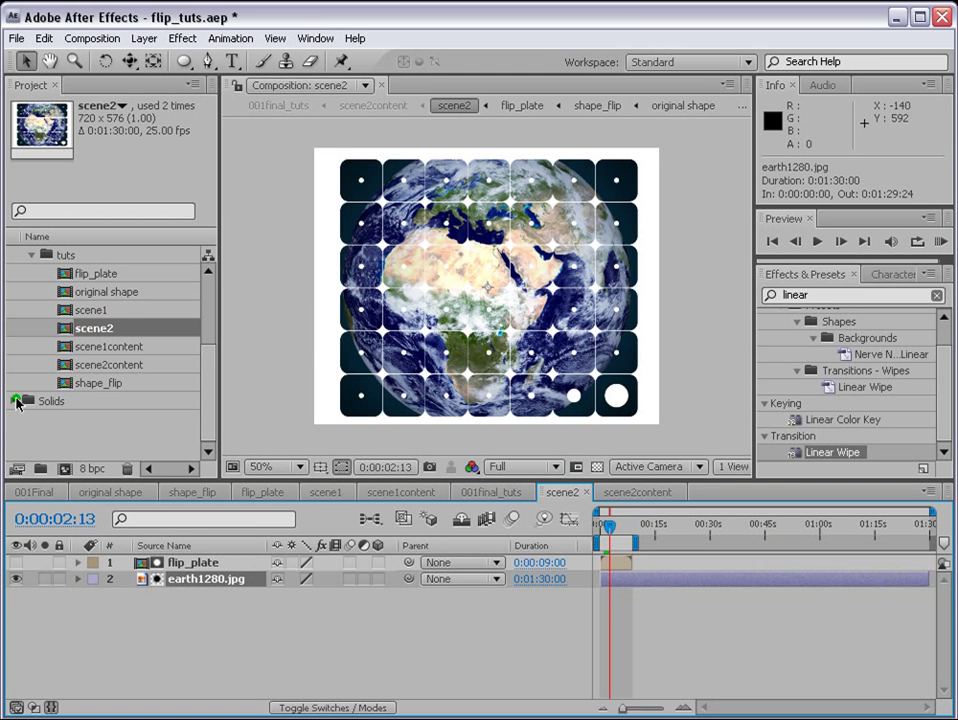
- Open the txt title comp from the khan folder and scrub it to 0:00:00:23
scroll(208, 355, up, 2)
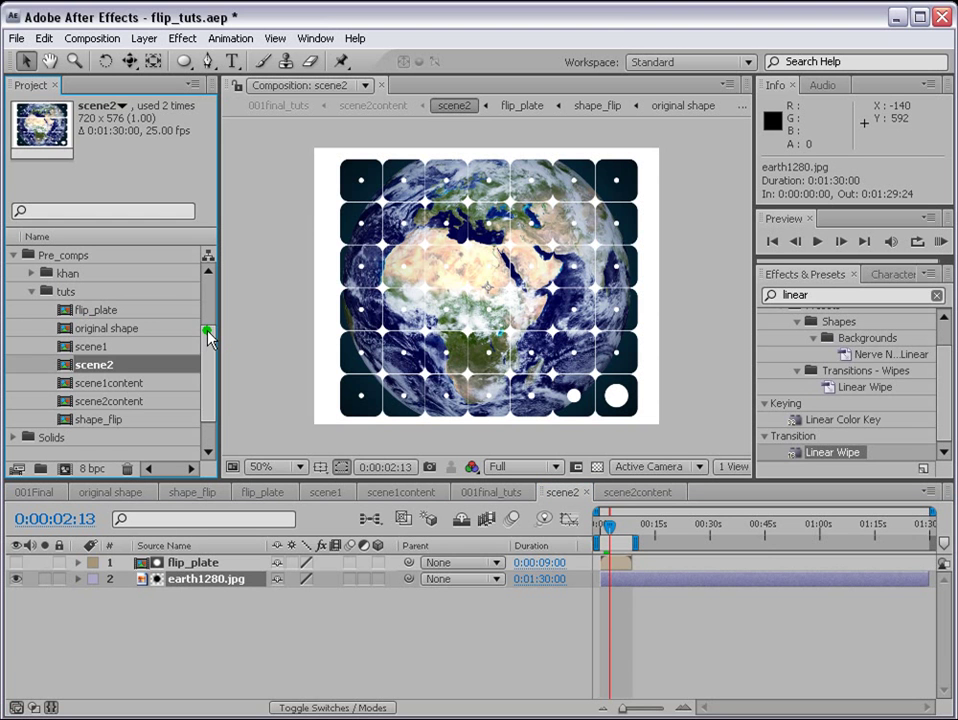
click(30, 273)
double_click(82, 420)
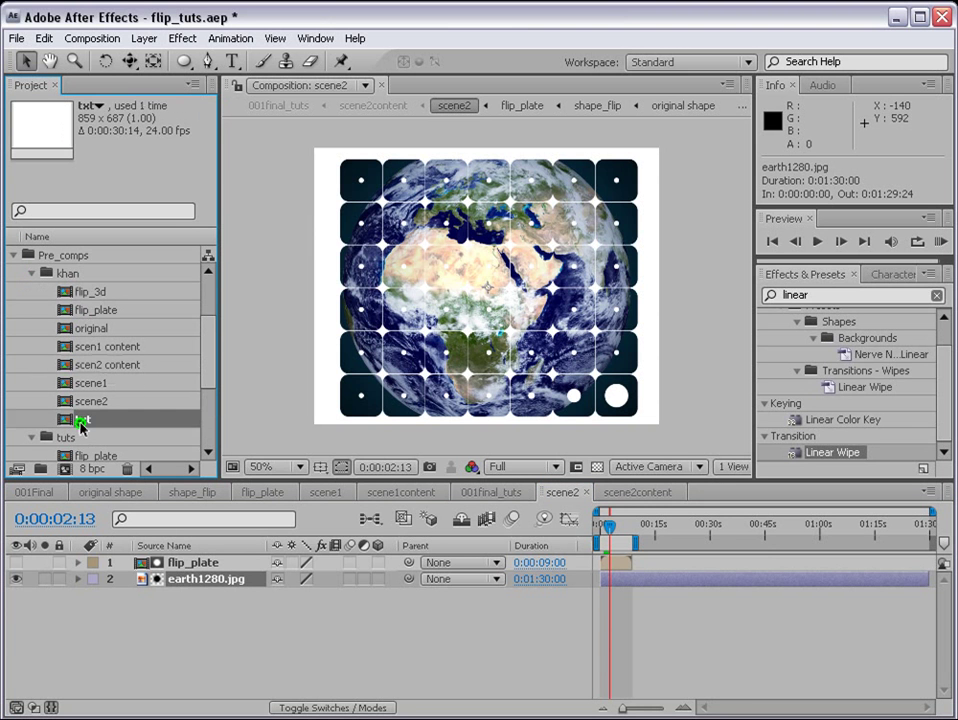
drag(727, 524, 722, 577)
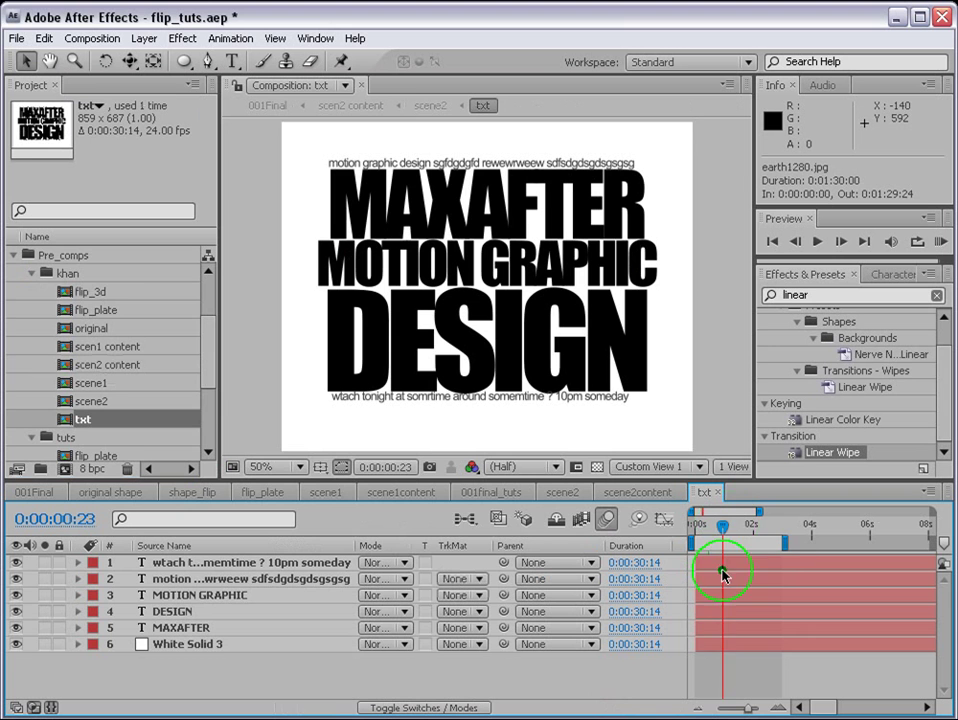
click(190, 644)
- Add the txt comp to scene2 under flip_plate and hide earth1280.jpg
scroll(100, 380, down, 2)
double_click(100, 419)
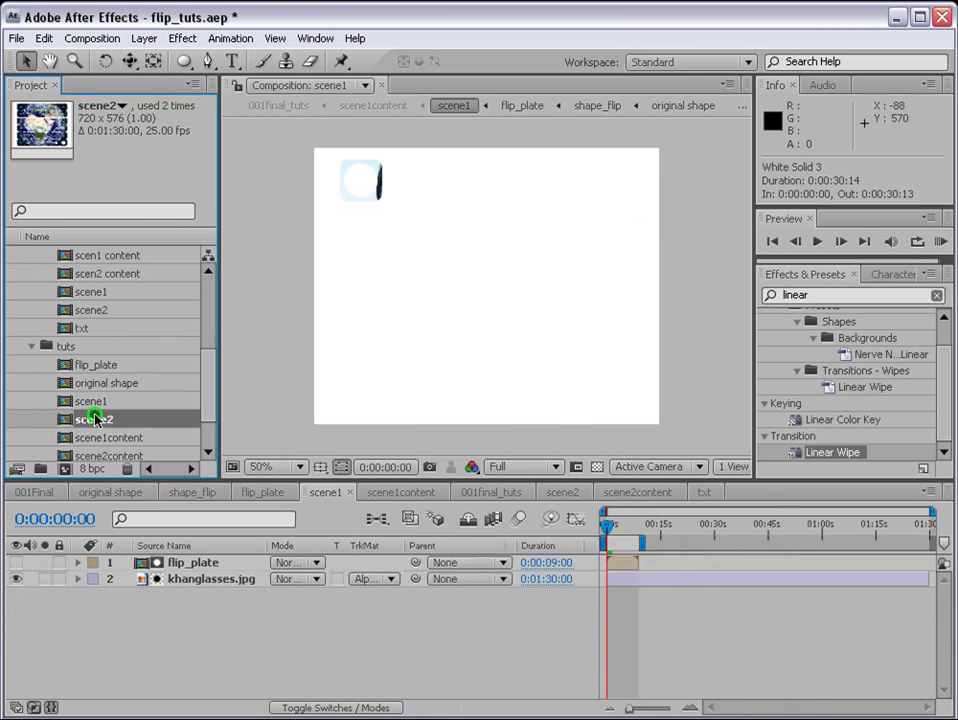
click(67, 328)
drag(70, 330, 180, 612)
click(16, 579)
click(178, 580)
click(150, 578)
- Set the txt layer's track matte to Alpha Matte using flip_plate
click(363, 700)
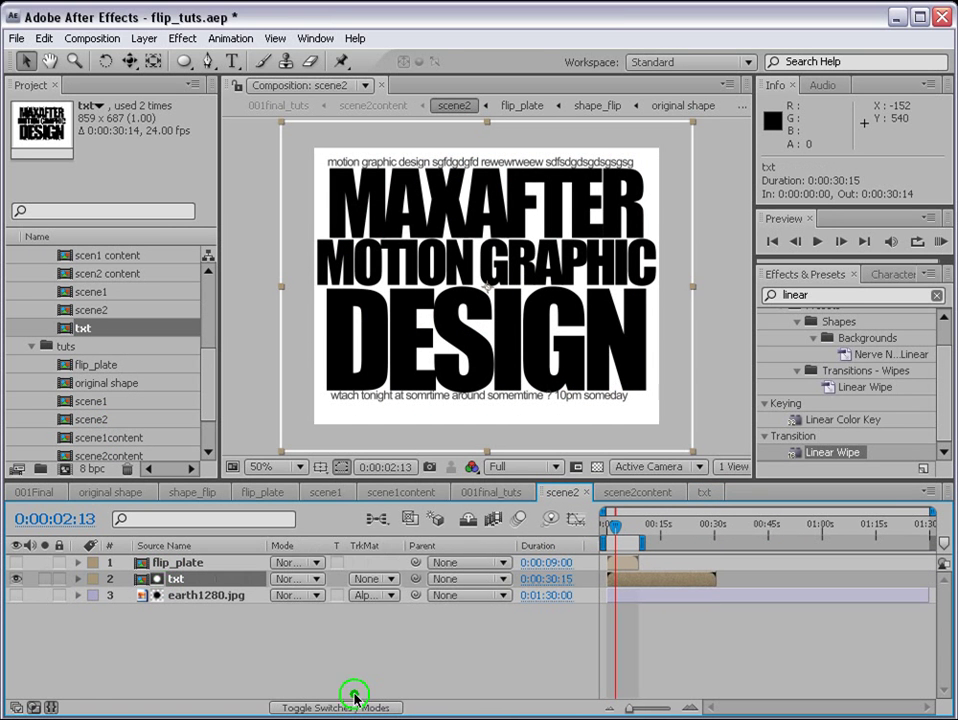
click(368, 579)
click(385, 541)
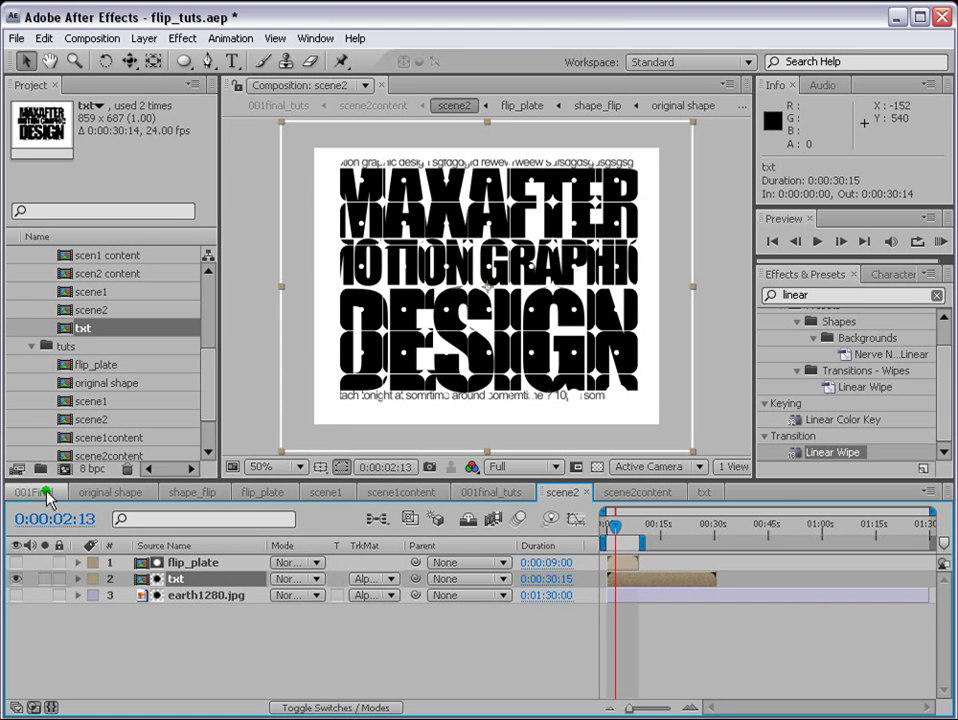
- RAM-preview the flip transition in 001final_tuts and stop at 0:00:02:01
drag(207, 368, 208, 278)
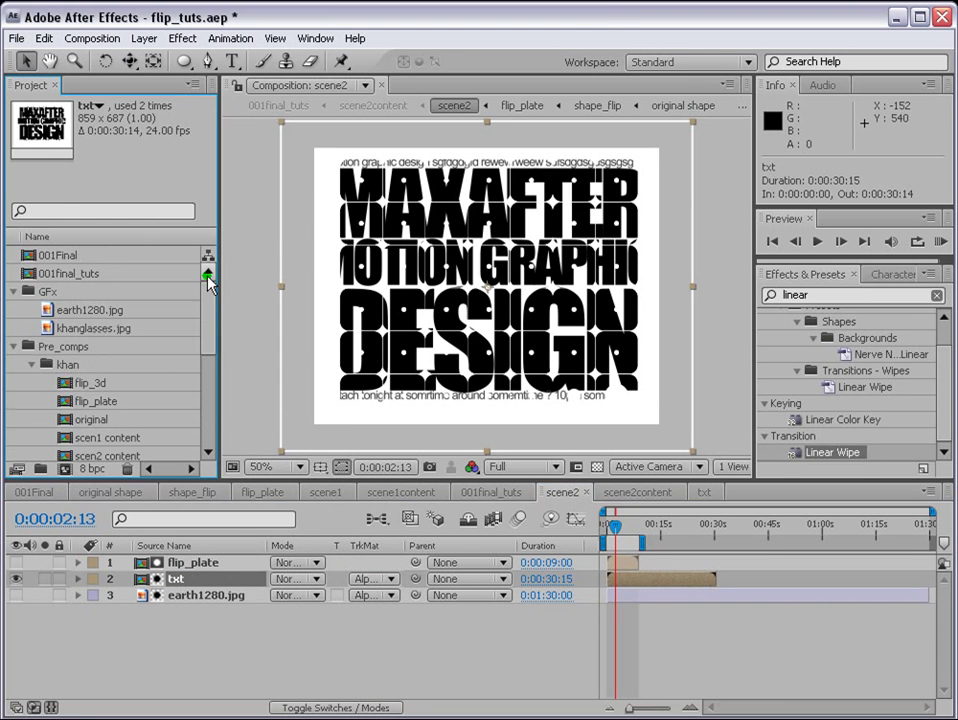
double_click(60, 274)
key(KP_0)
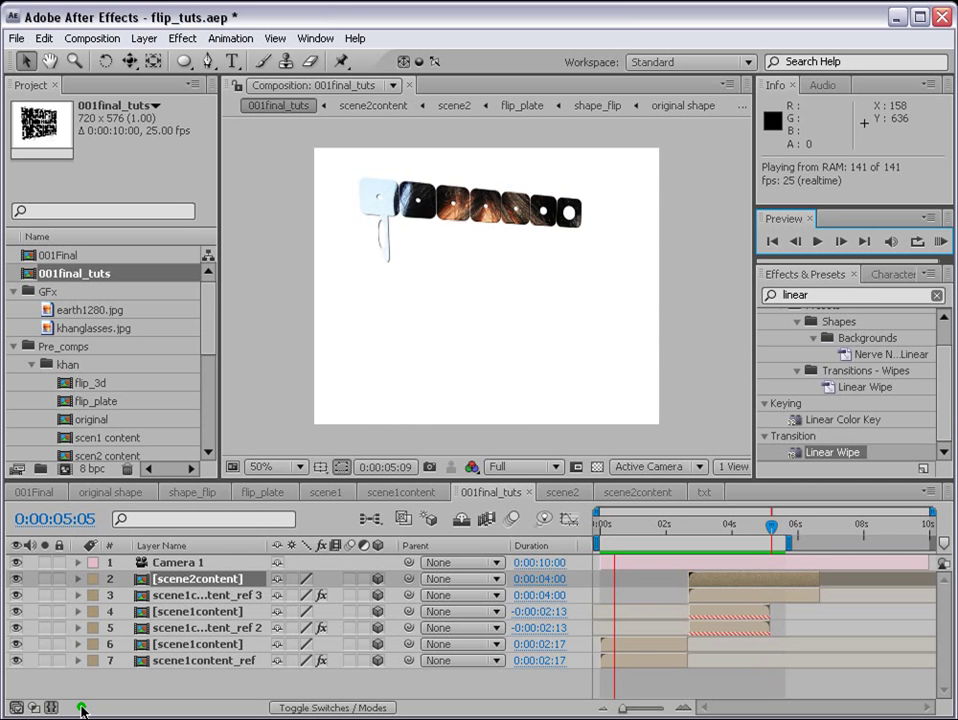
key(space)
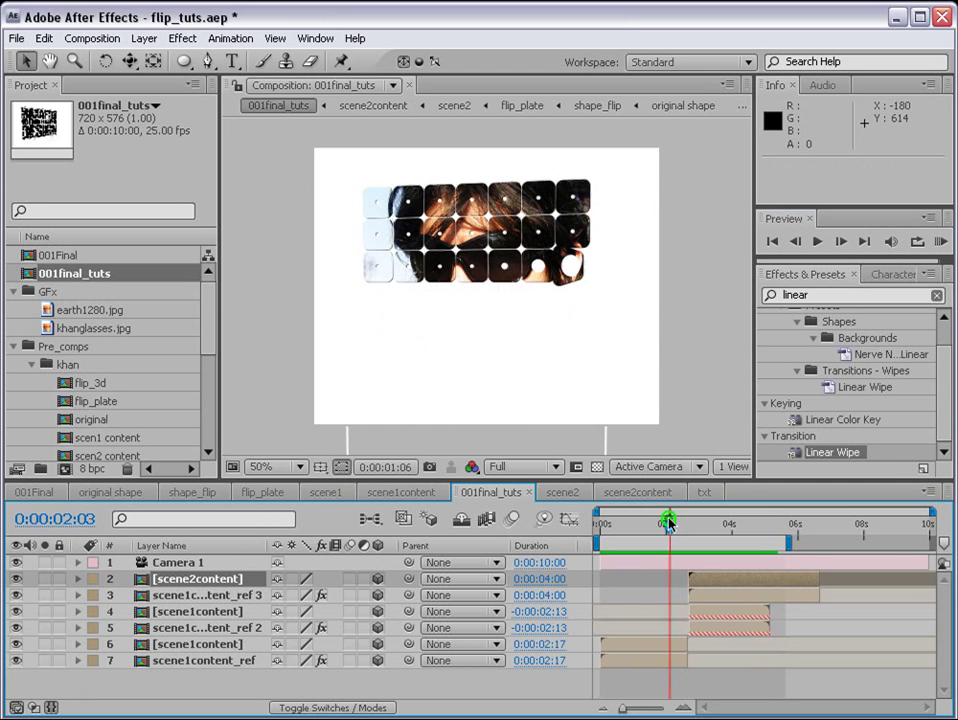
- Save, then turn on Camera 1's depth of field with an aperture of 100 pixels
click(170, 563)
click(78, 562)
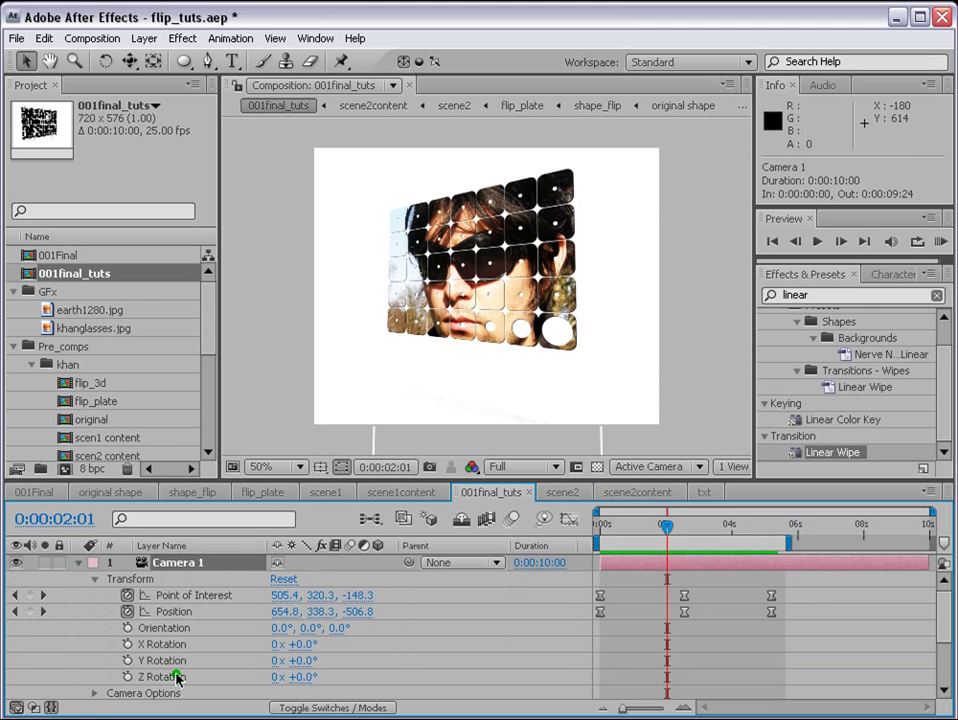
key(ctrl+s)
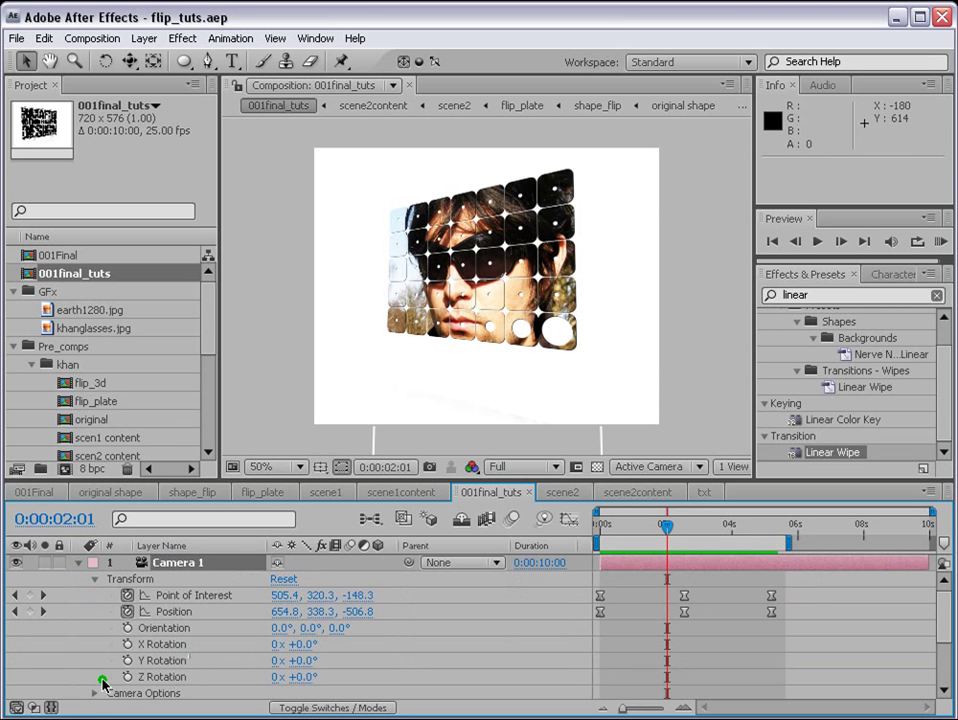
click(95, 692)
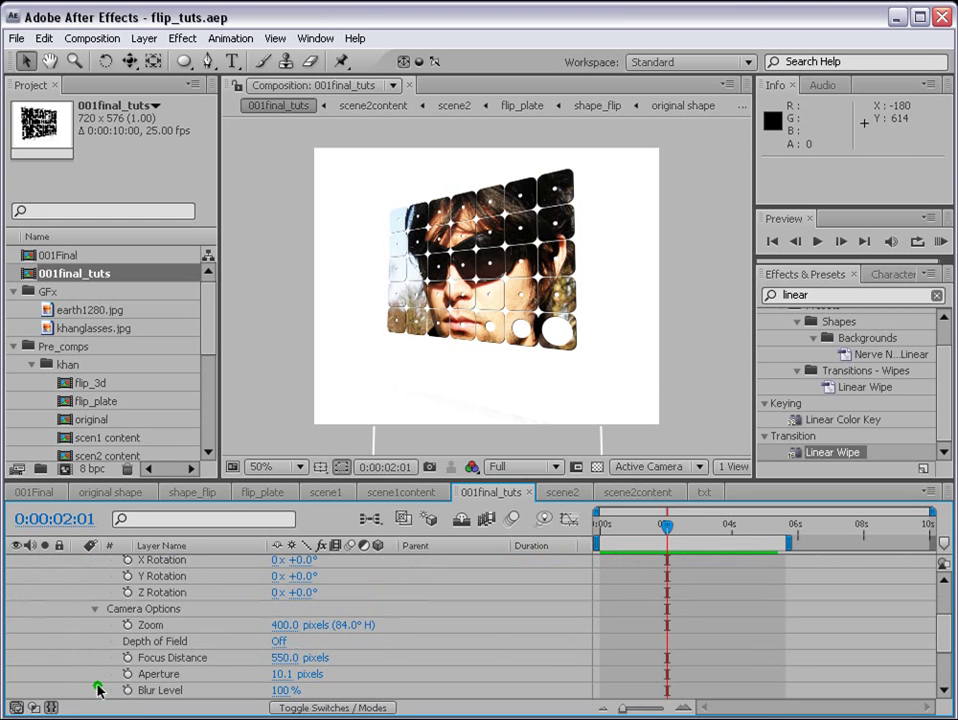
click(285, 645)
scroll(310, 665, down, 2)
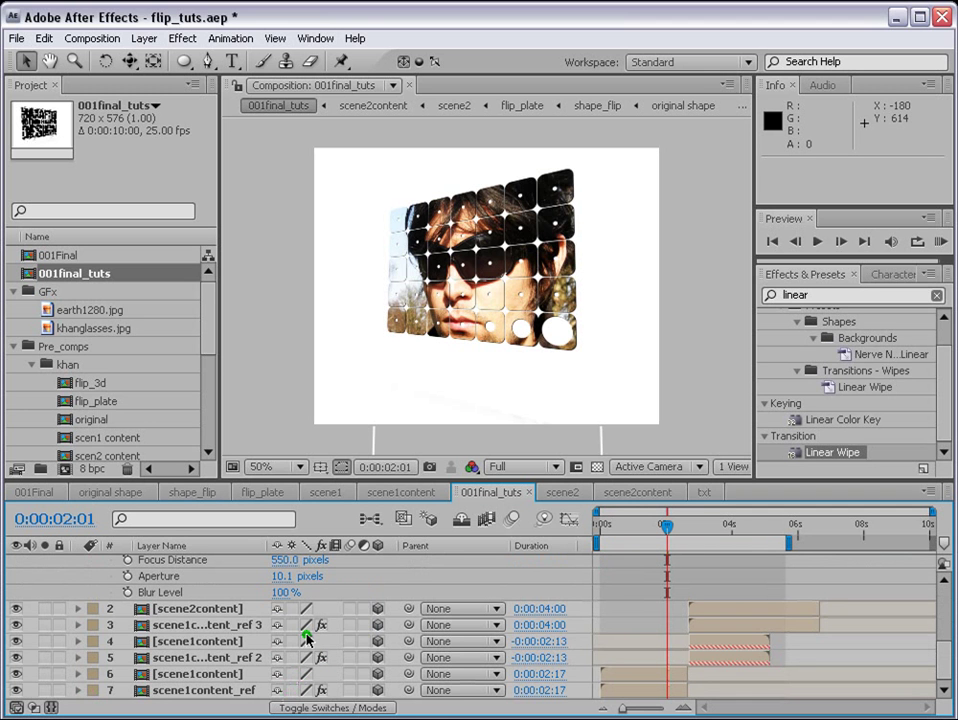
click(281, 579)
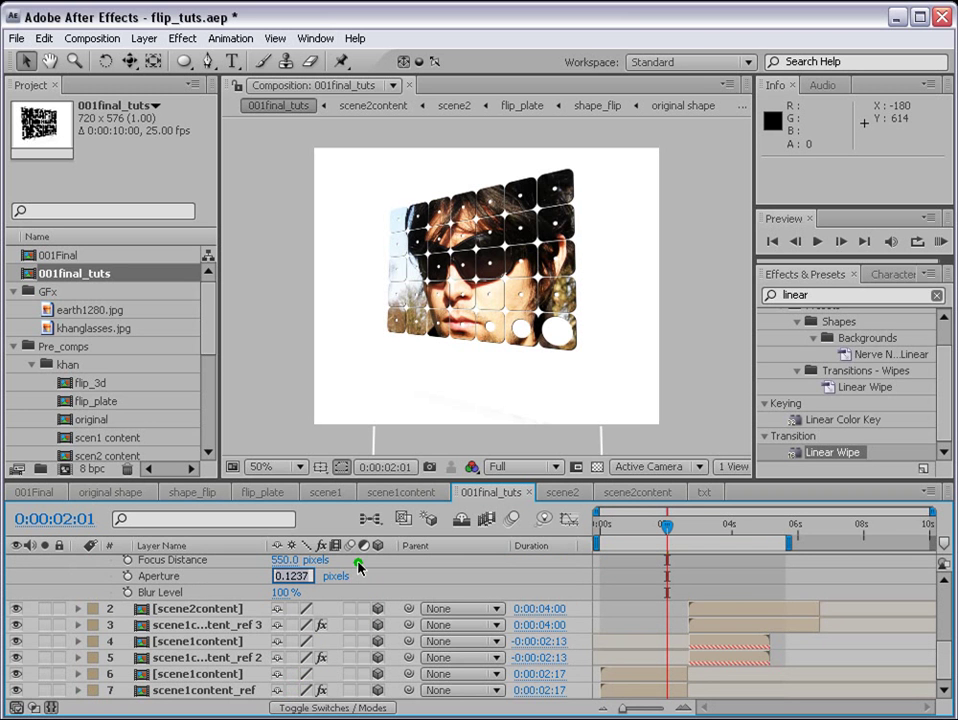
text(100)
key(Return)
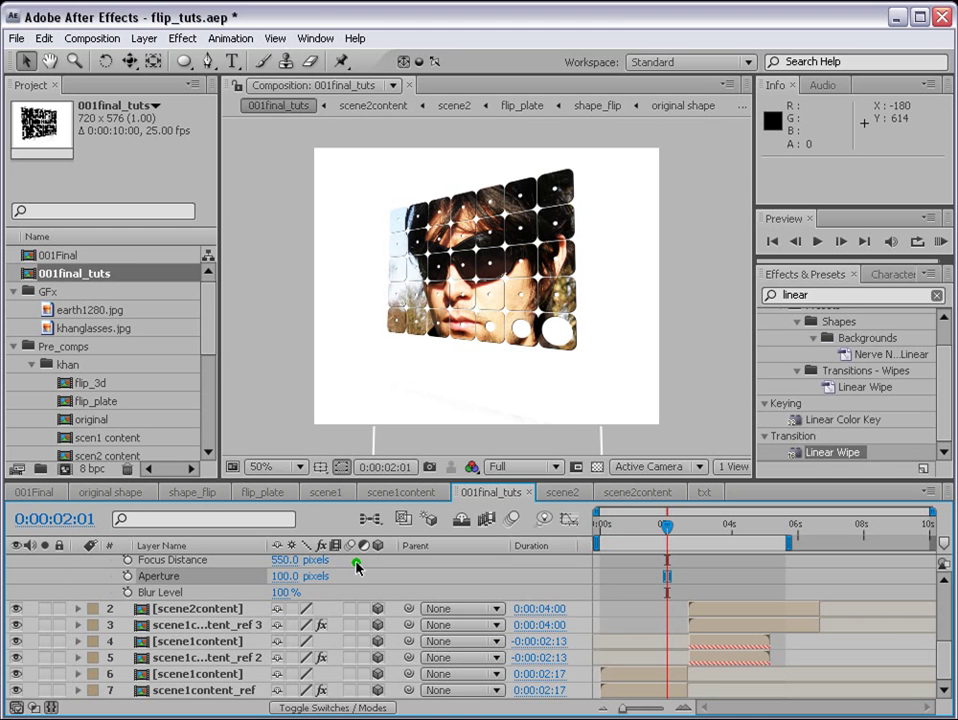
- Set Camera 1's Blur Level to 250% and view the comp at 100%
click(284, 592)
text(250)
key(Return)
key(slash)
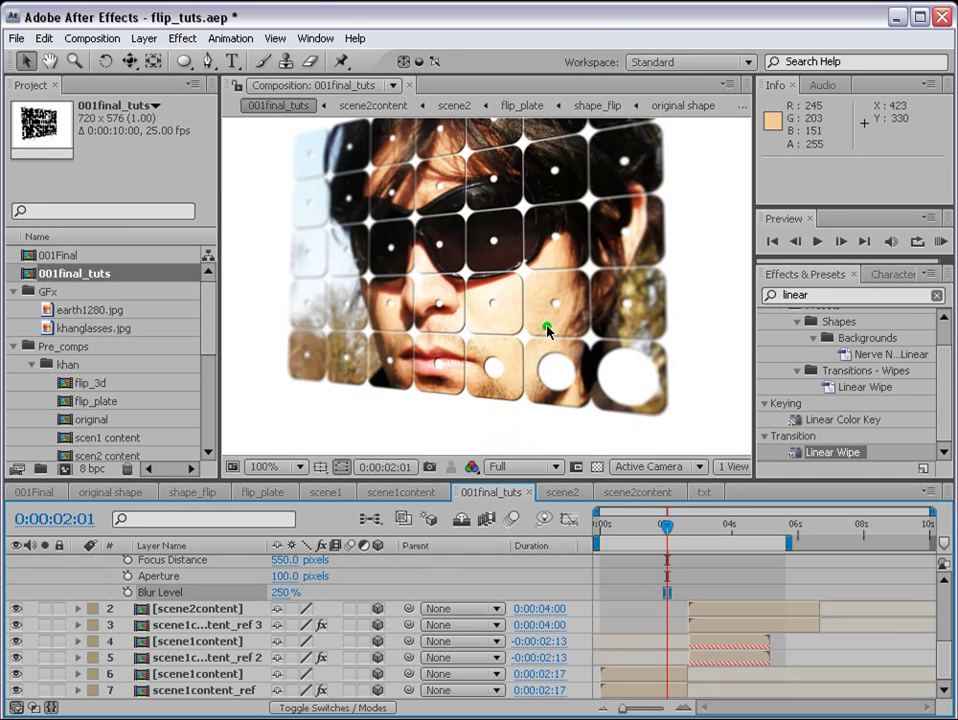
drag(489, 287, 325, 205)
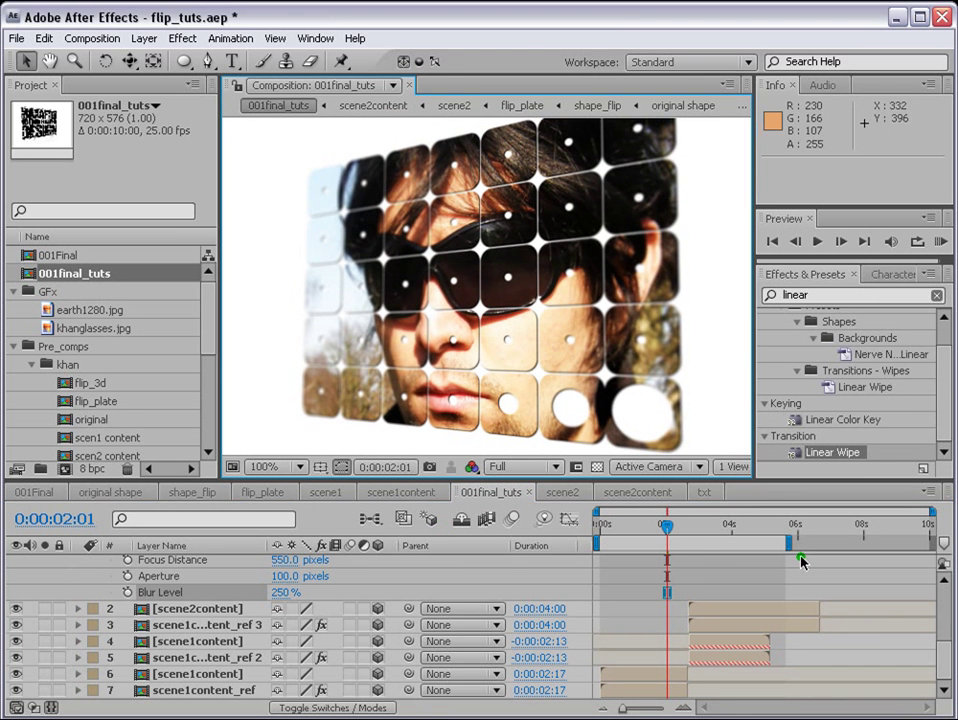
- Keyframe Blur Level at 350% at a later frame, then return to the timeline start
click(706, 524)
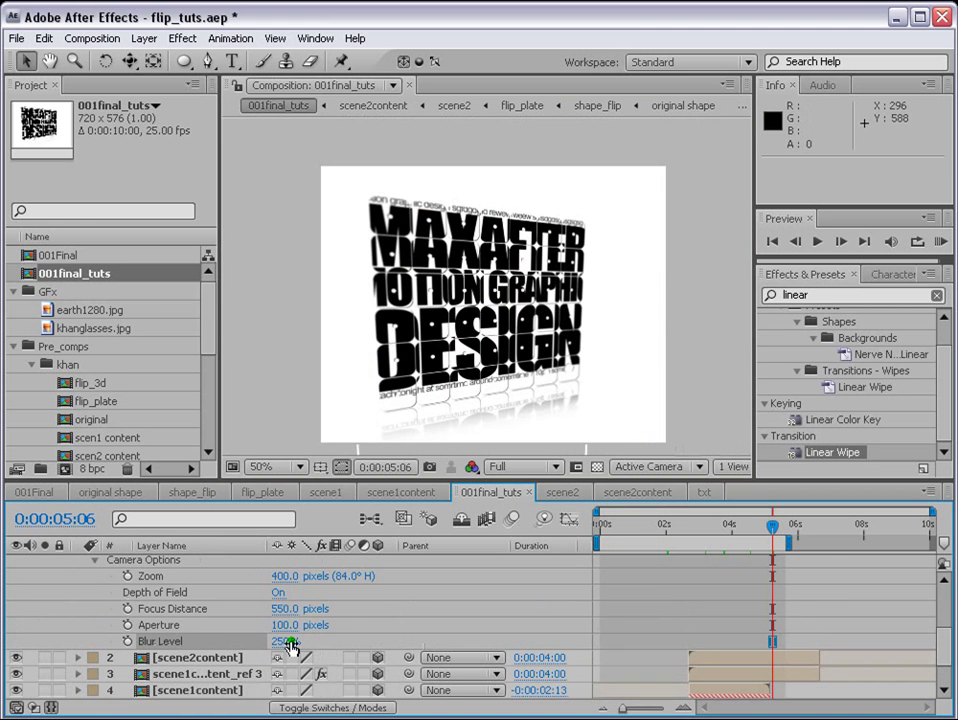
click(322, 641)
text(350)
key(Return)
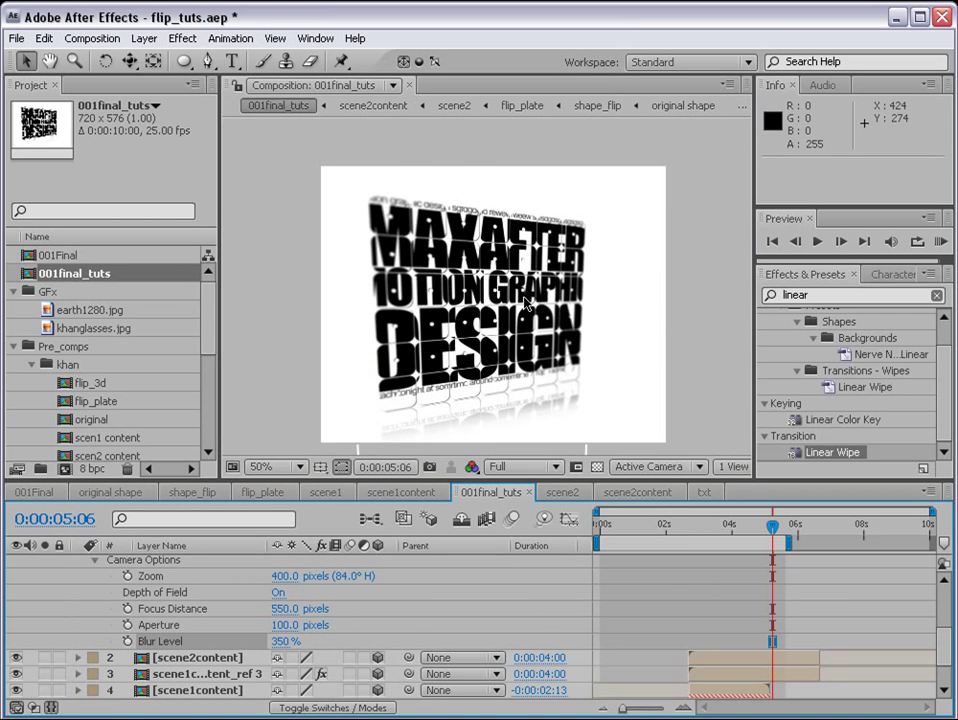
scroll(500, 300, up, 2)
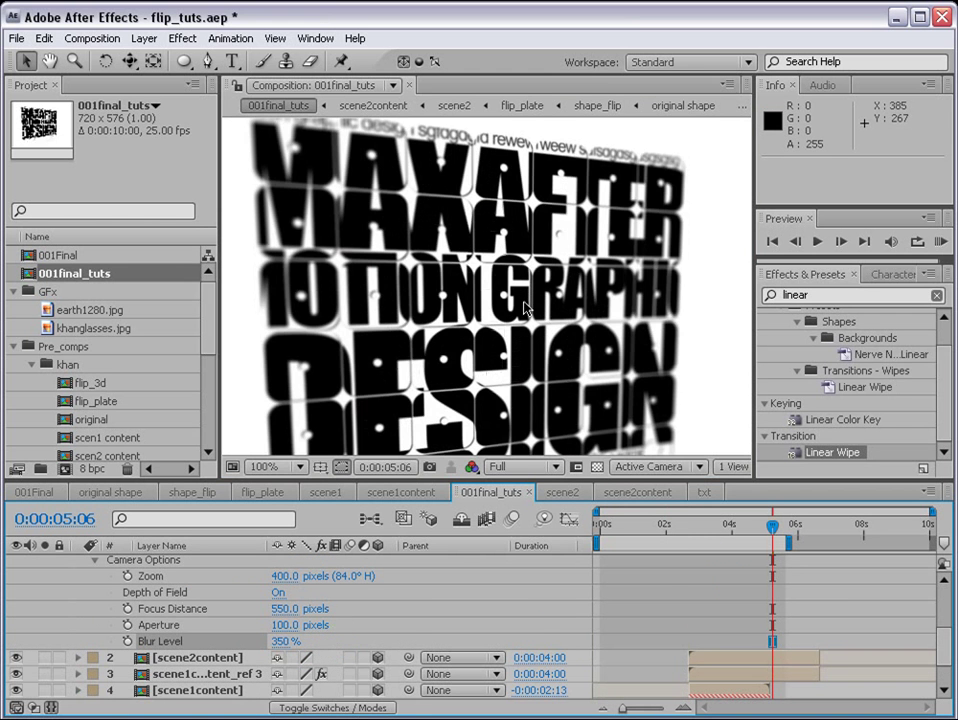
click(622, 523)
click(600, 523)
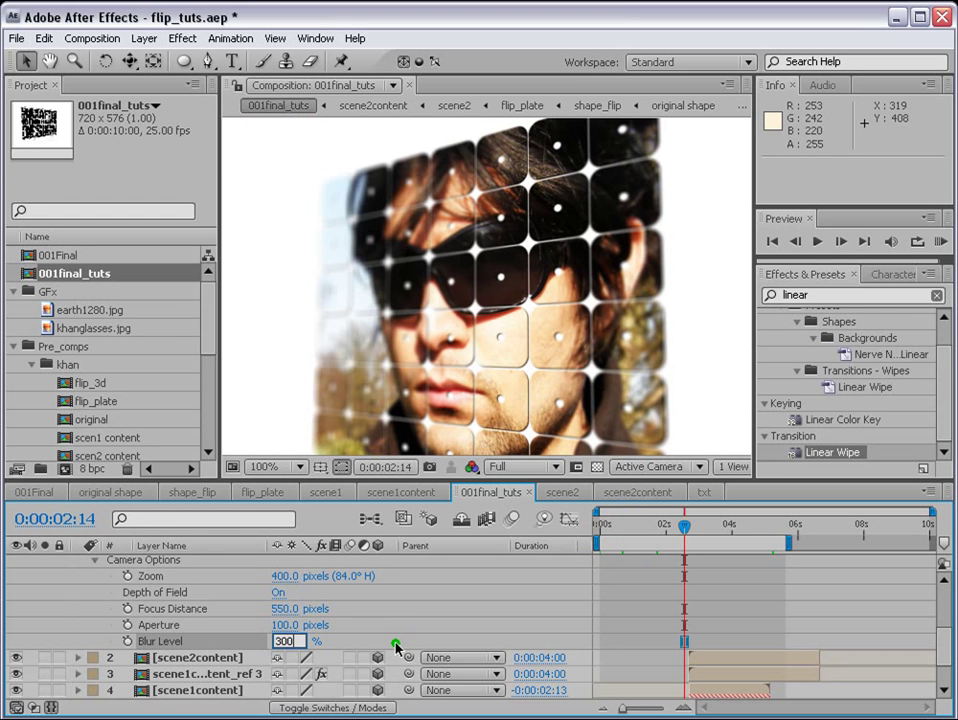
key(Return)
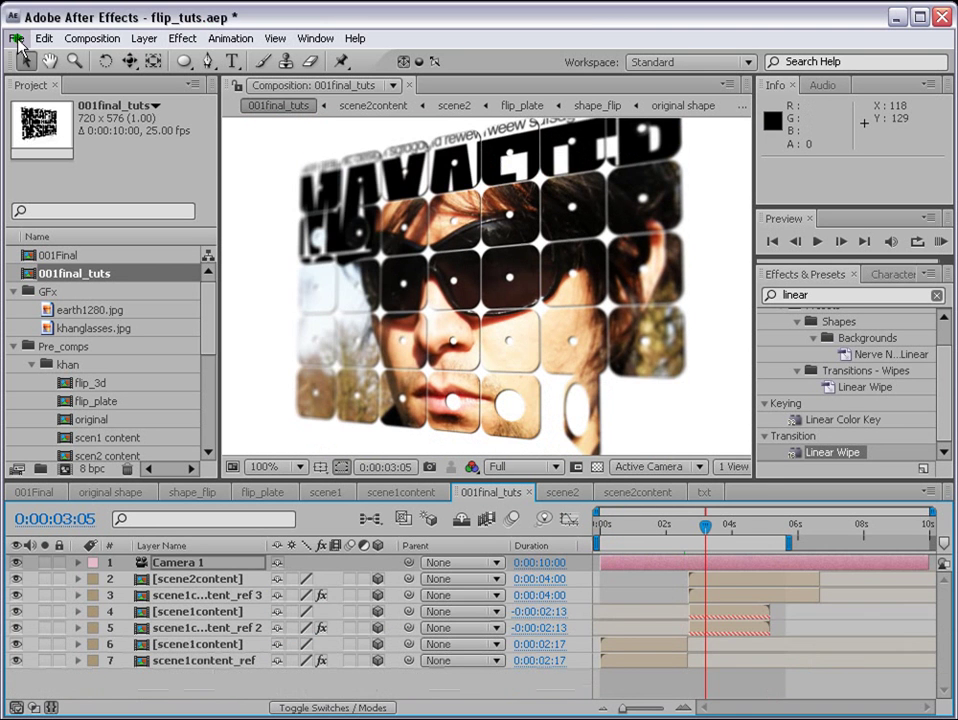
- Increment-save the project twice to flip_tuts 3.aep and collapse the GFx and Pre_comps folders
click(16, 38)
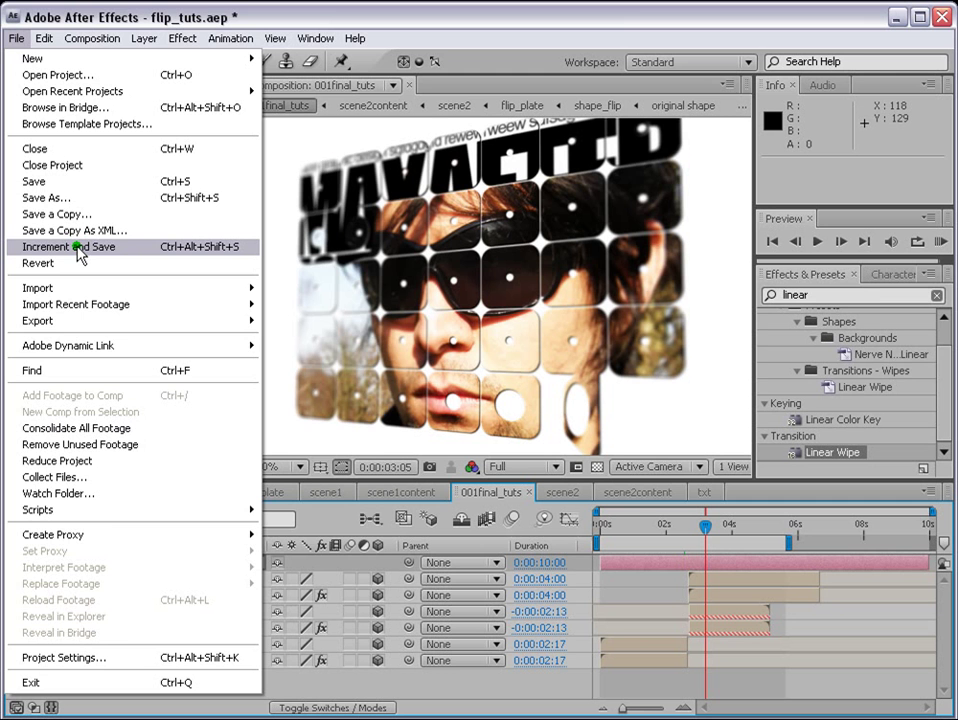
mouse_move(148, 40)
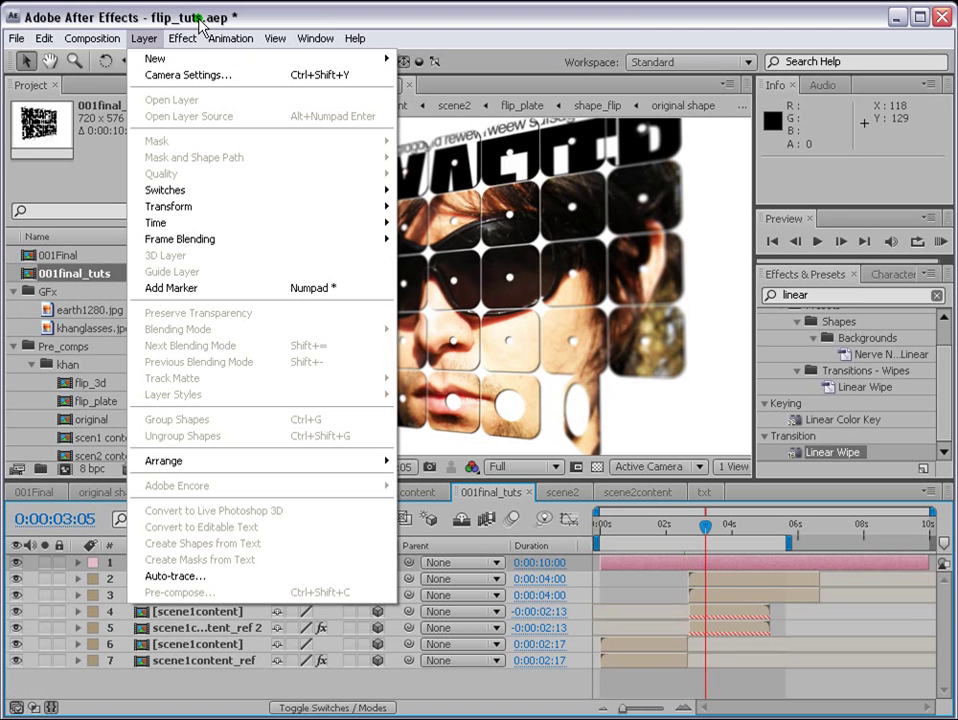
mouse_move(21, 37)
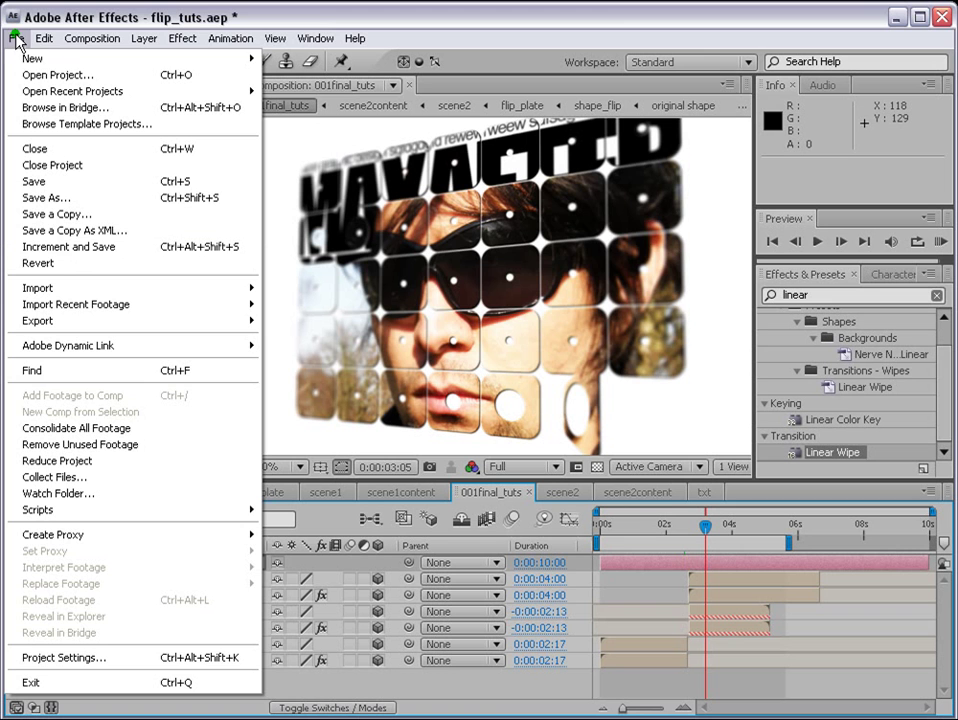
click(64, 246)
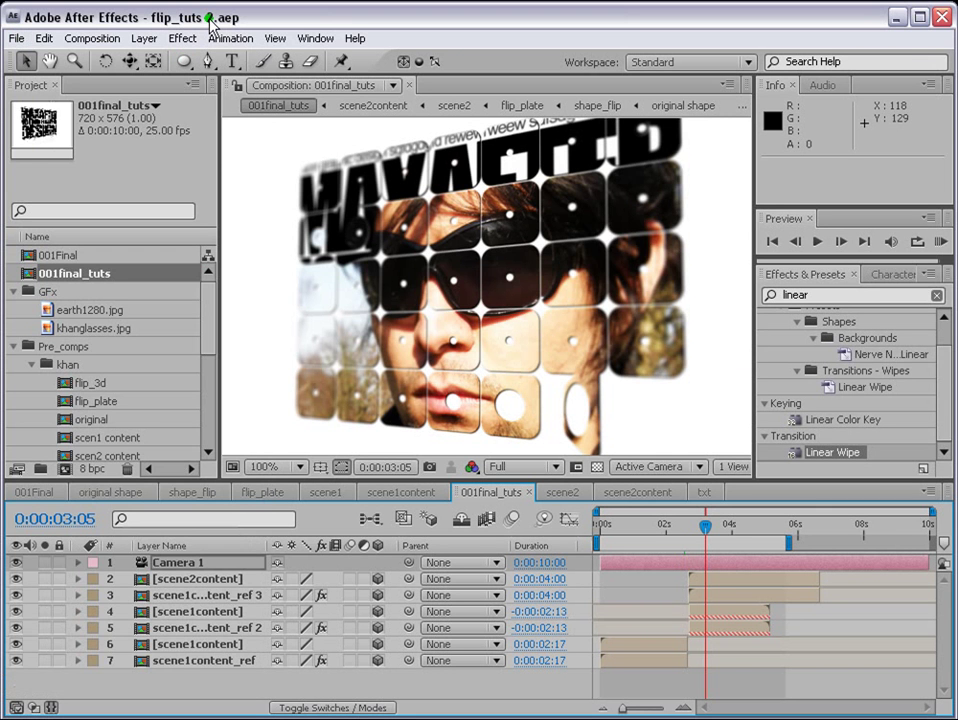
click(20, 38)
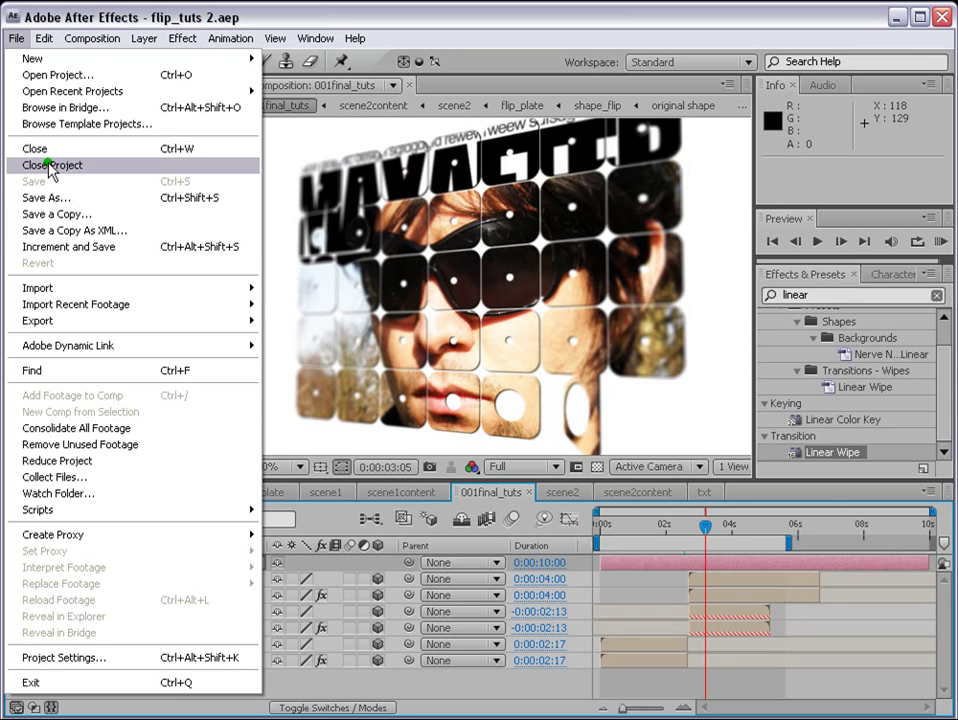
click(60, 247)
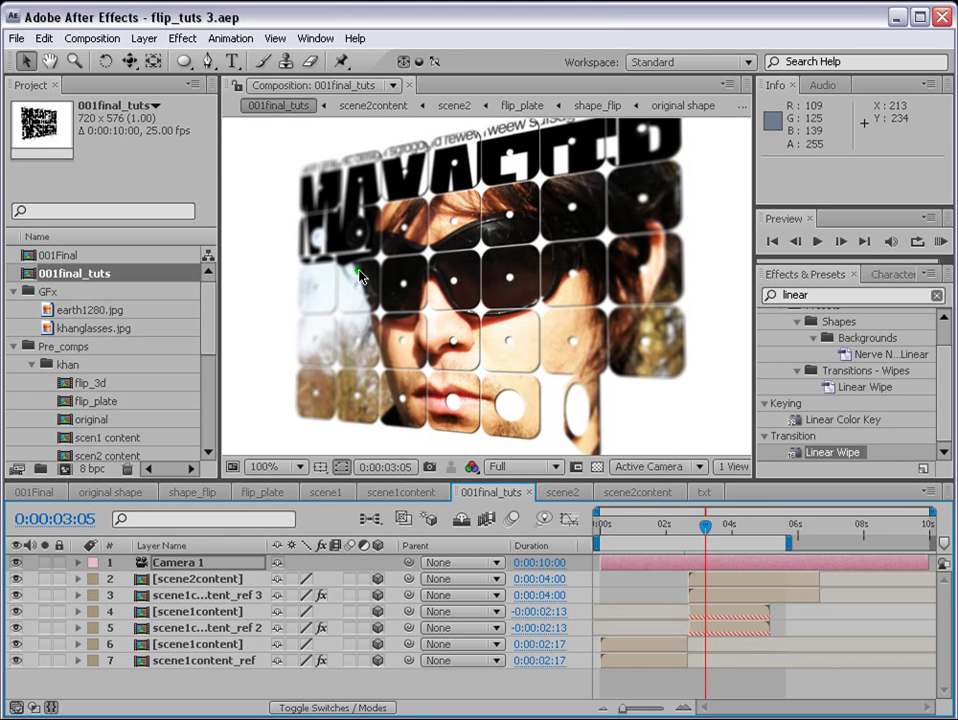
click(14, 292)
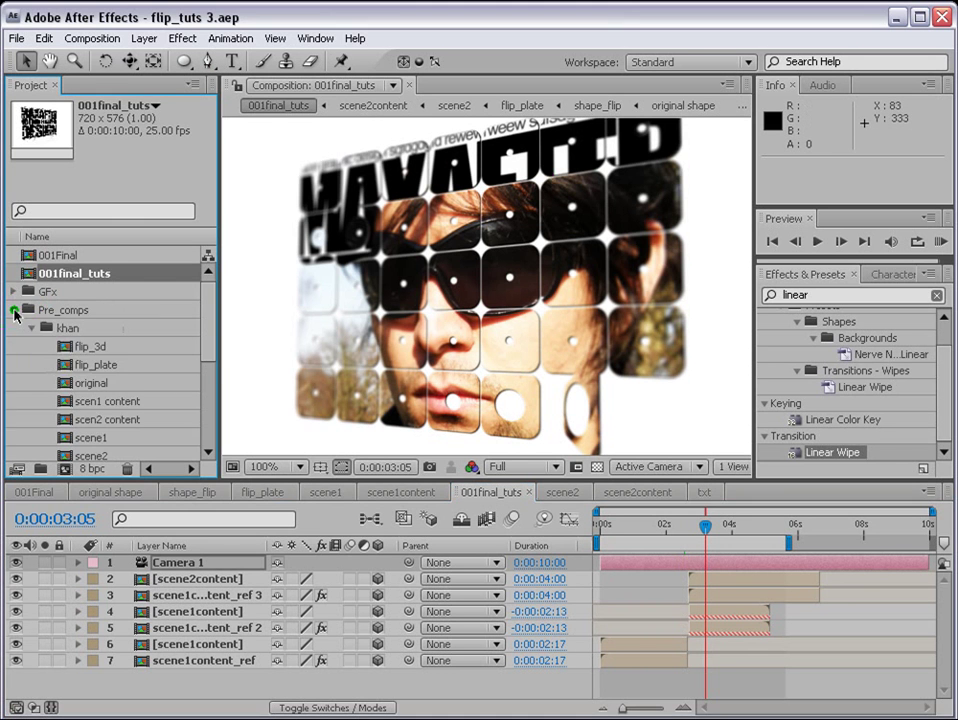
click(14, 310)
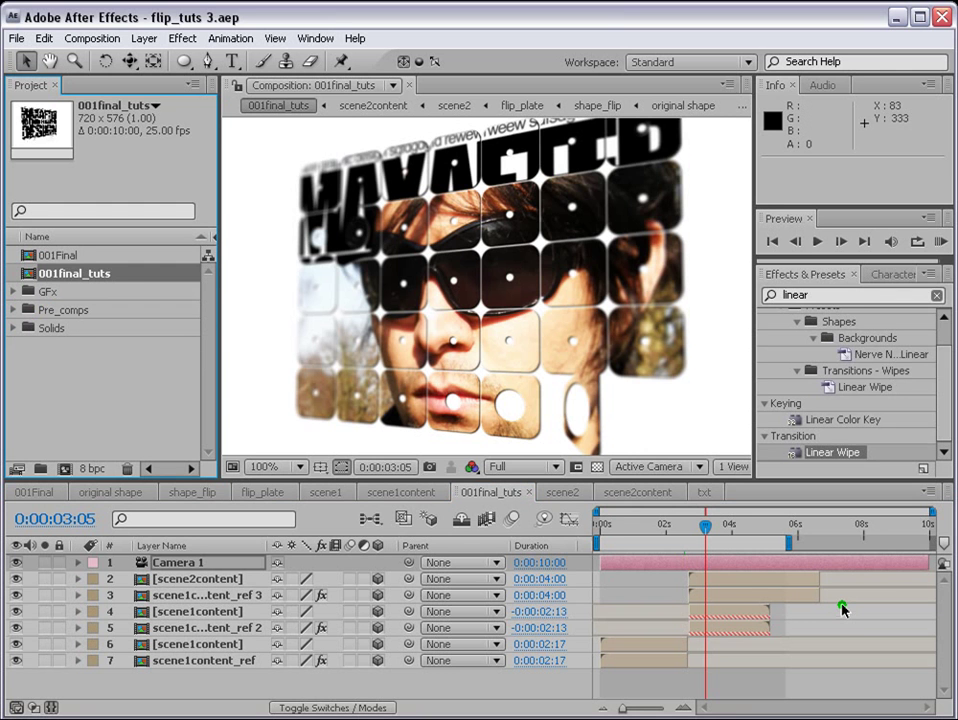